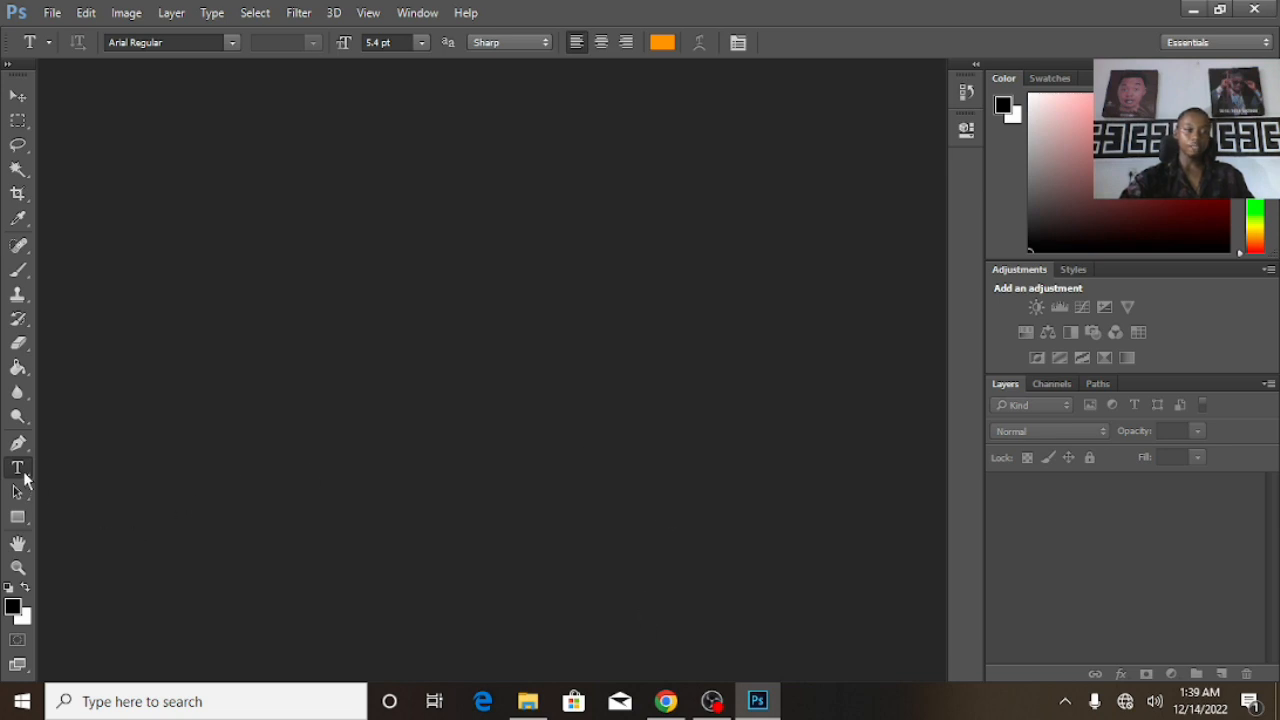
Activate the Polygonal Lasso tool from the lasso tool group.
{"action": "left_click", "coordinate": [24, 150]}
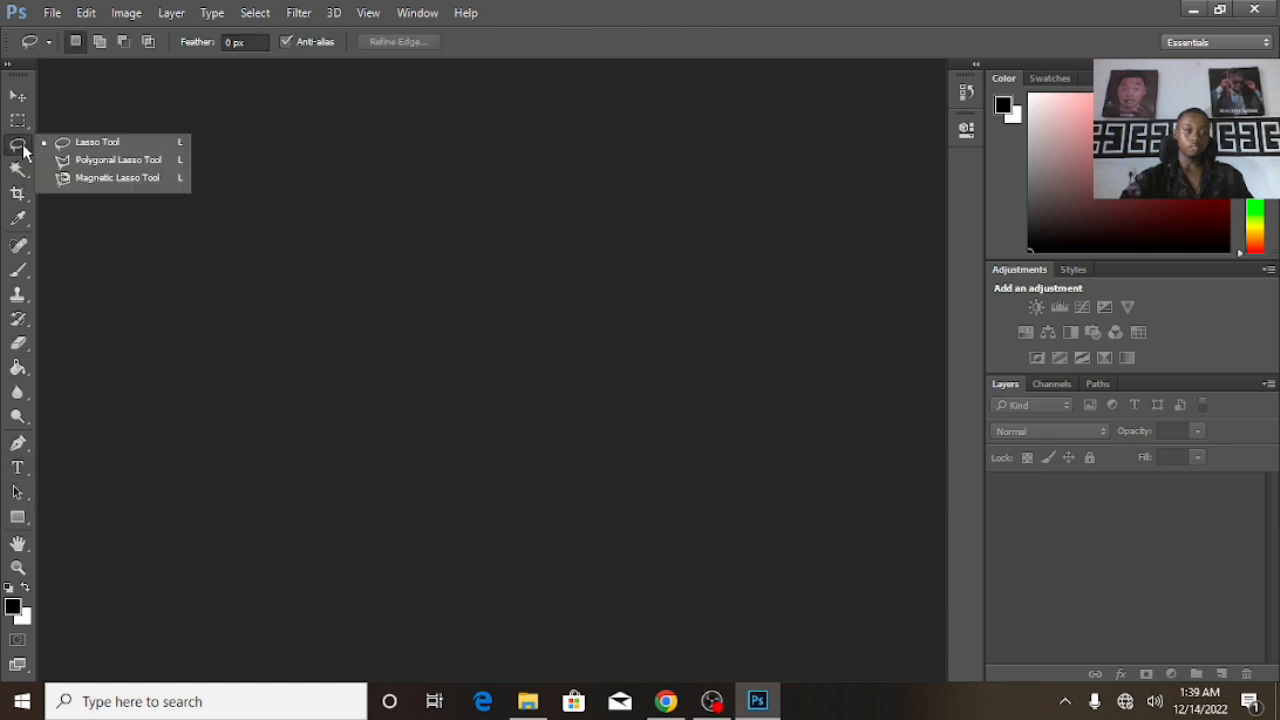
{"action": "left_click", "coordinate": [97, 162]}
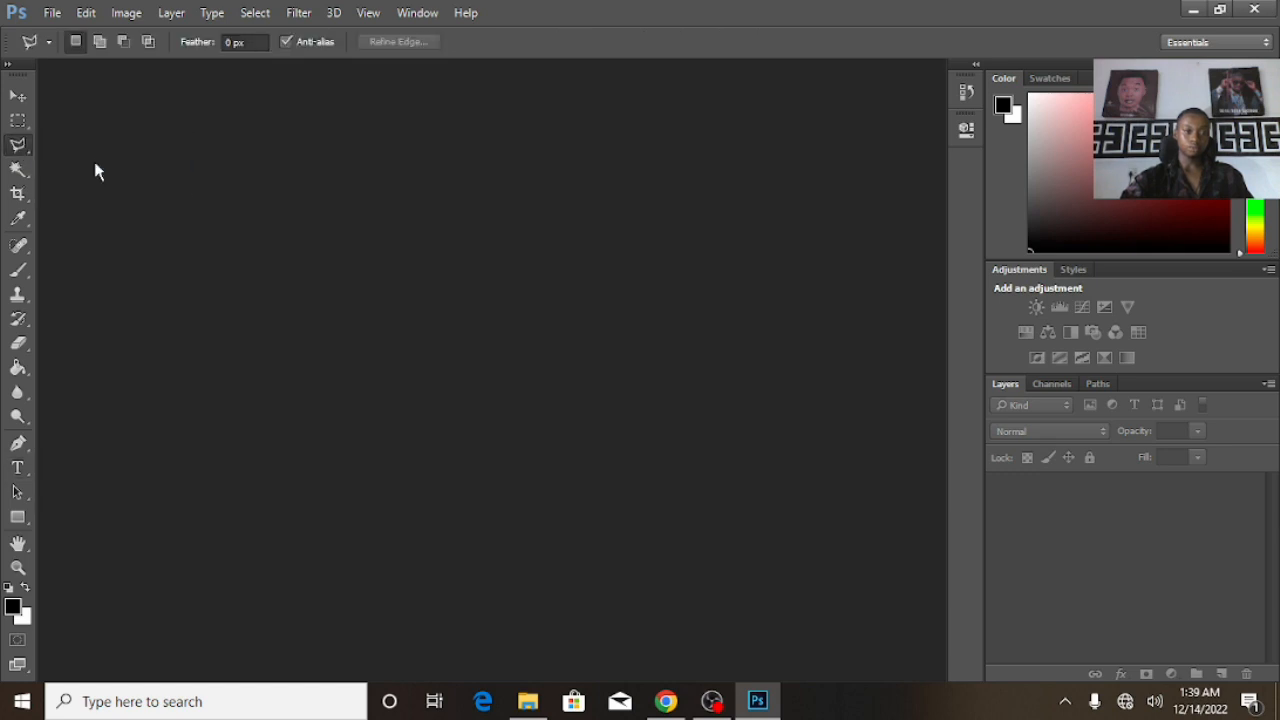
{"action": "left_click", "coordinate": [20, 150]}
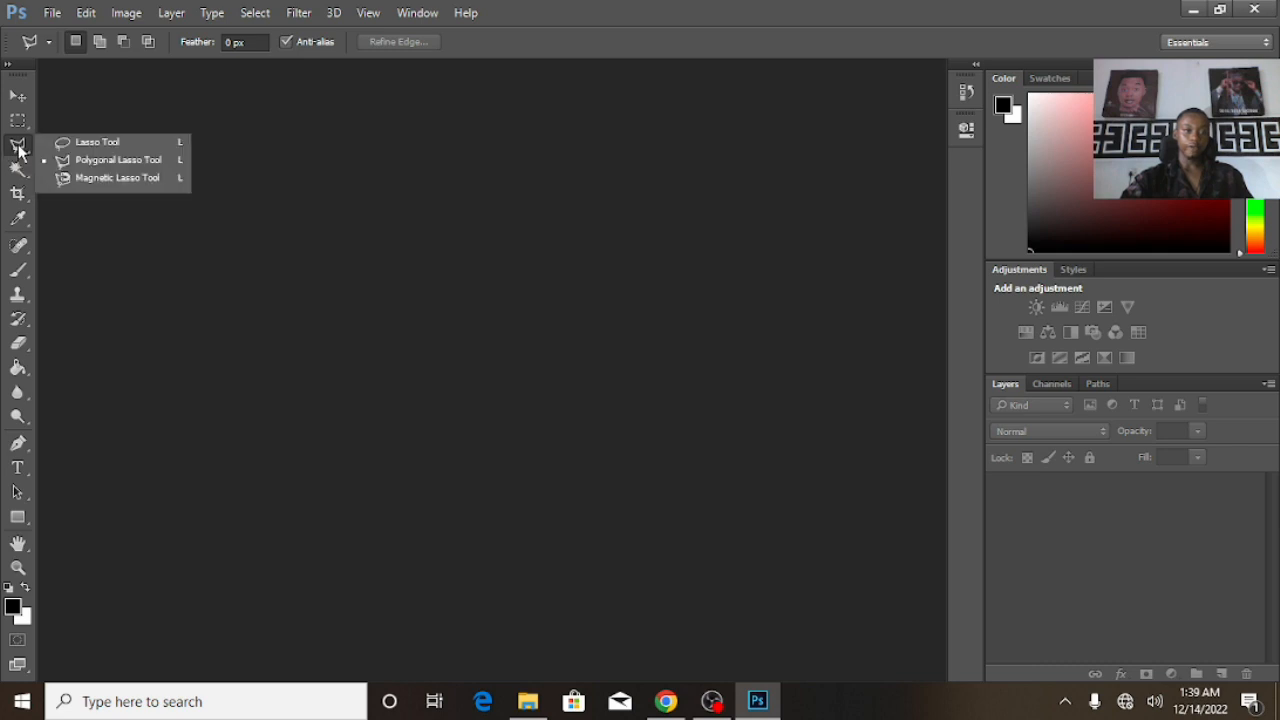
{"action": "left_click", "coordinate": [73, 161]}
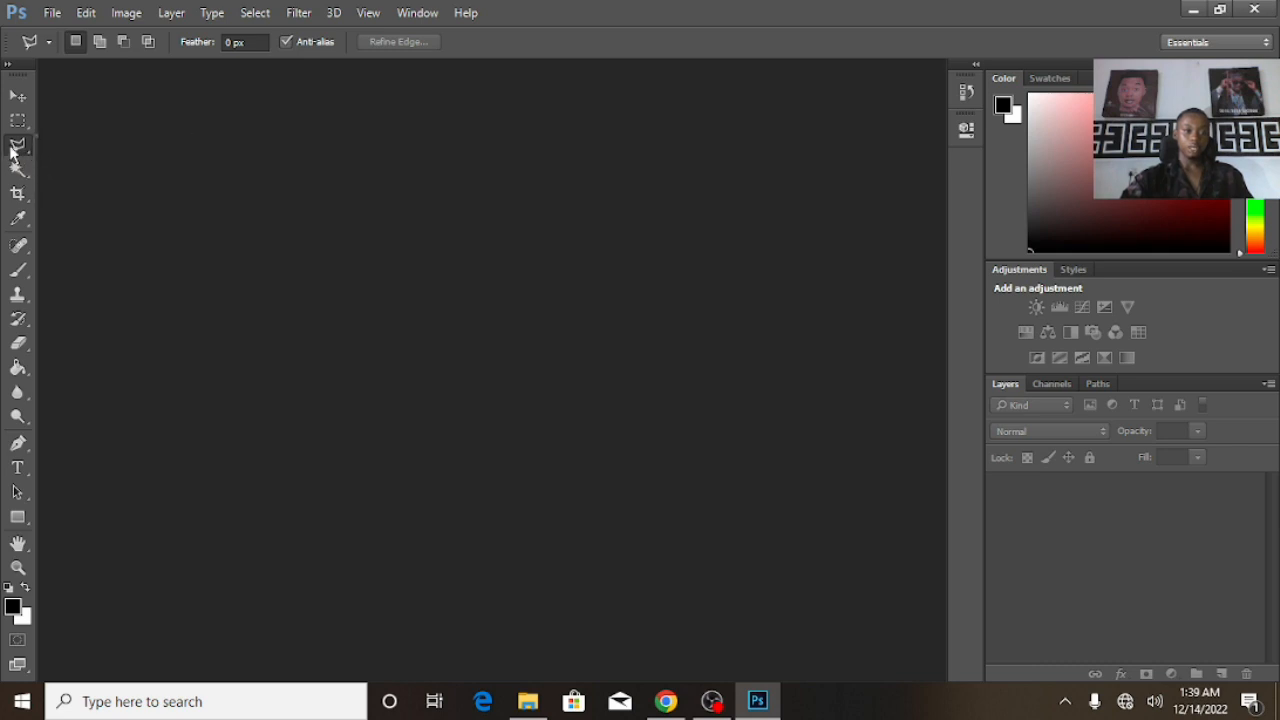
{"action": "left_click", "coordinate": [20, 148]}
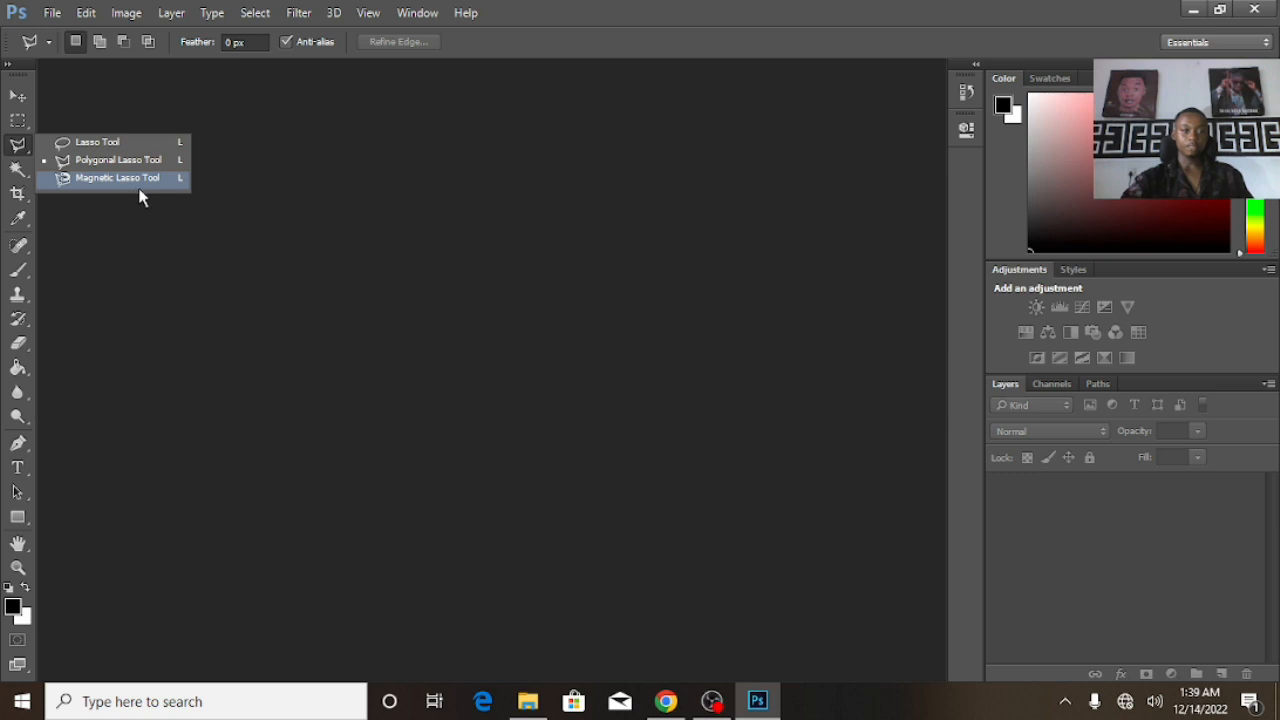
{"action": "left_click", "coordinate": [71, 163]}
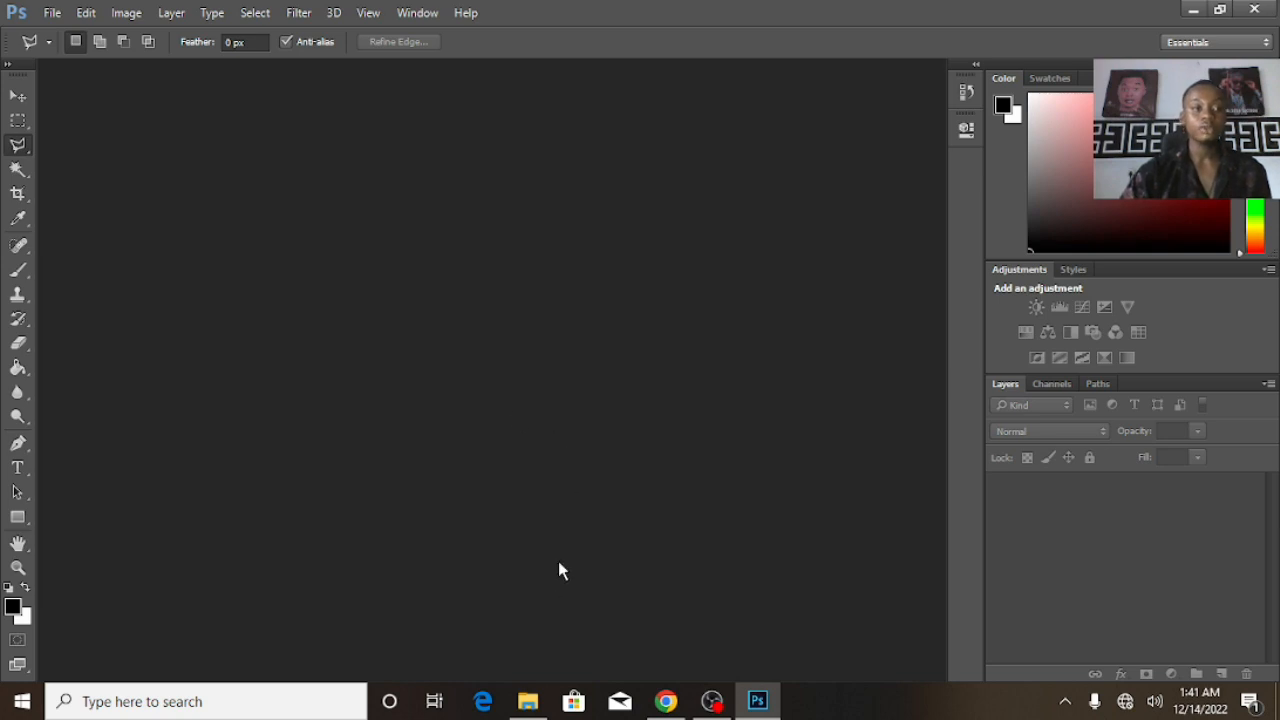
{"action": "left_click", "coordinate": [48, 13]}
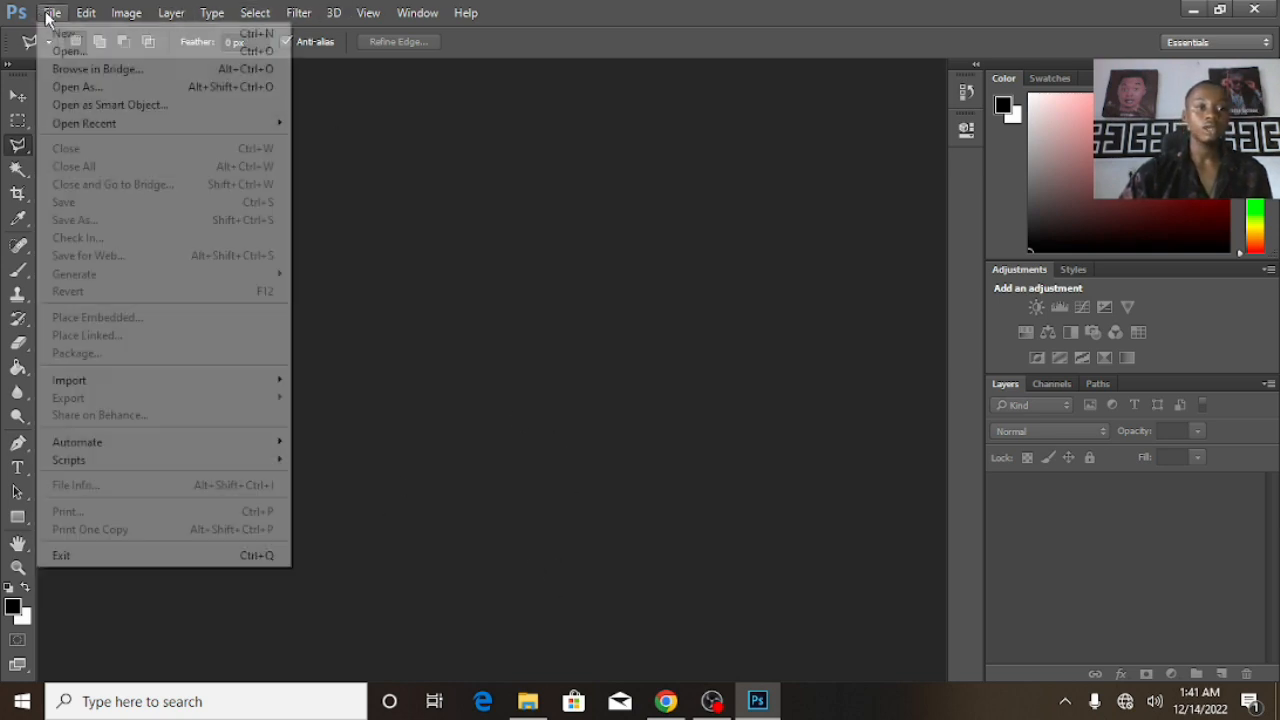
{"action": "left_click", "coordinate": [88, 68]}
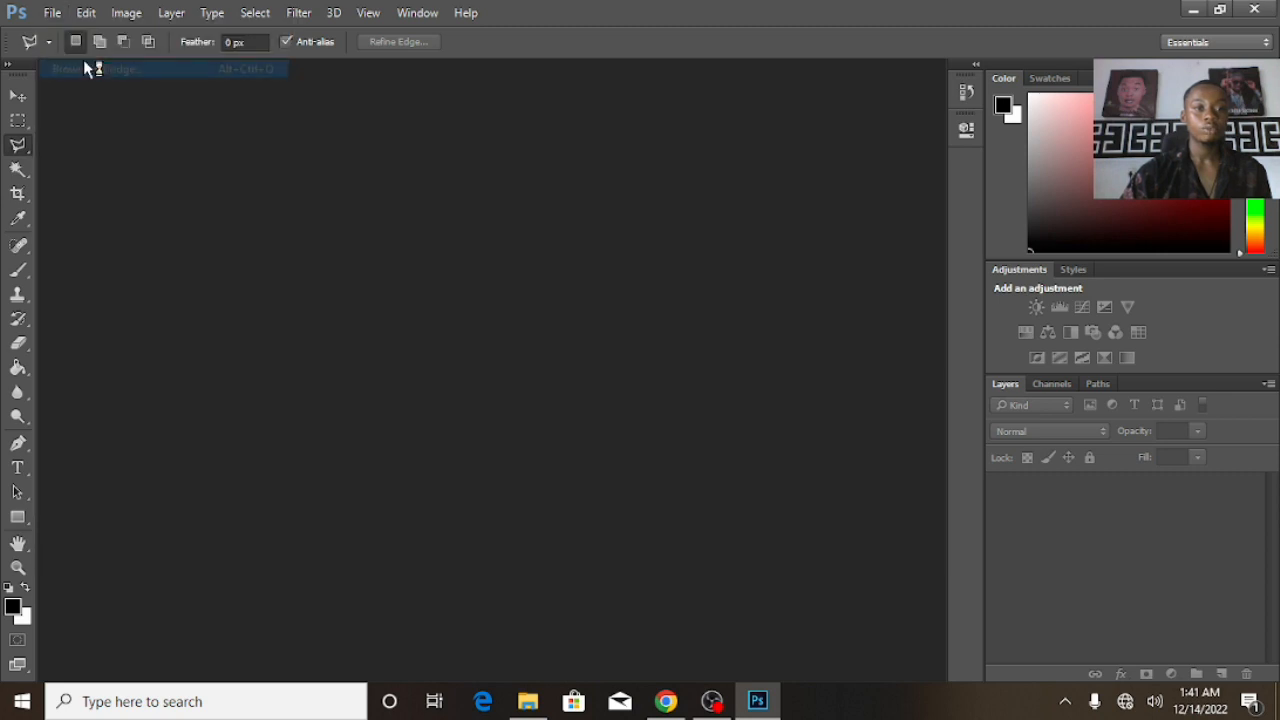
{"action": "left_click", "coordinate": [50, 13]}
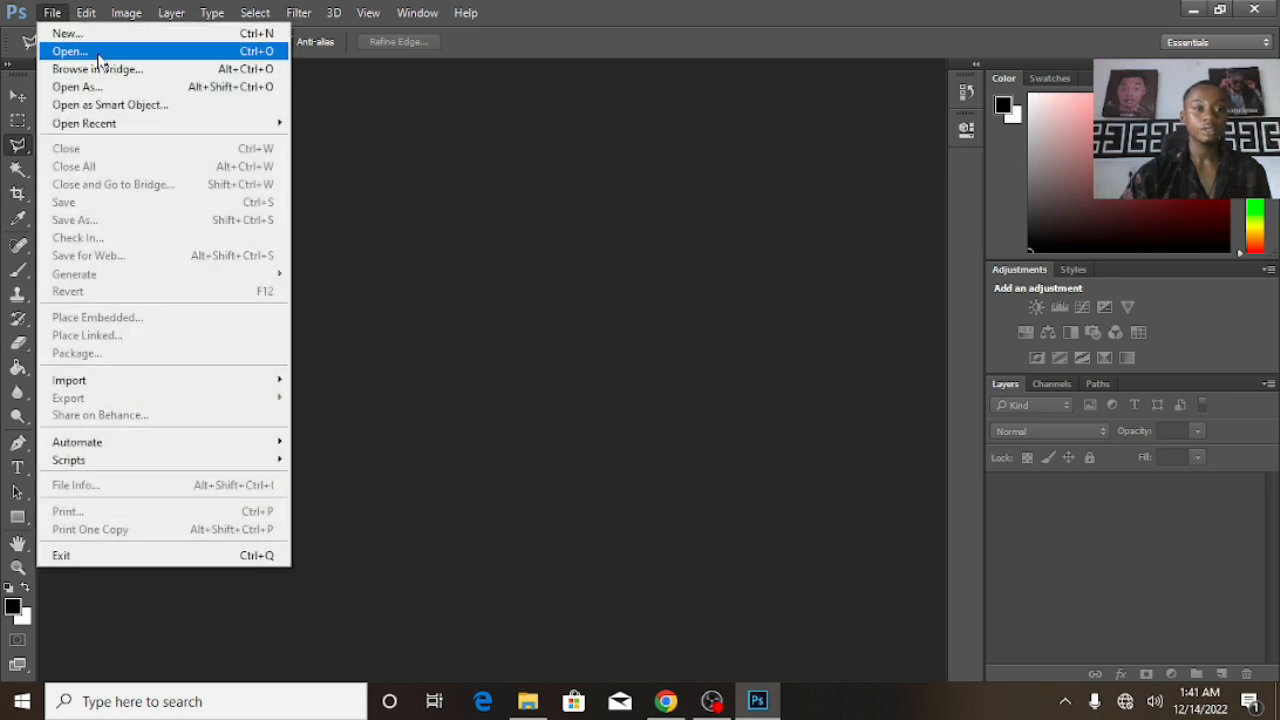
{"action": "left_click", "coordinate": [97, 55]}
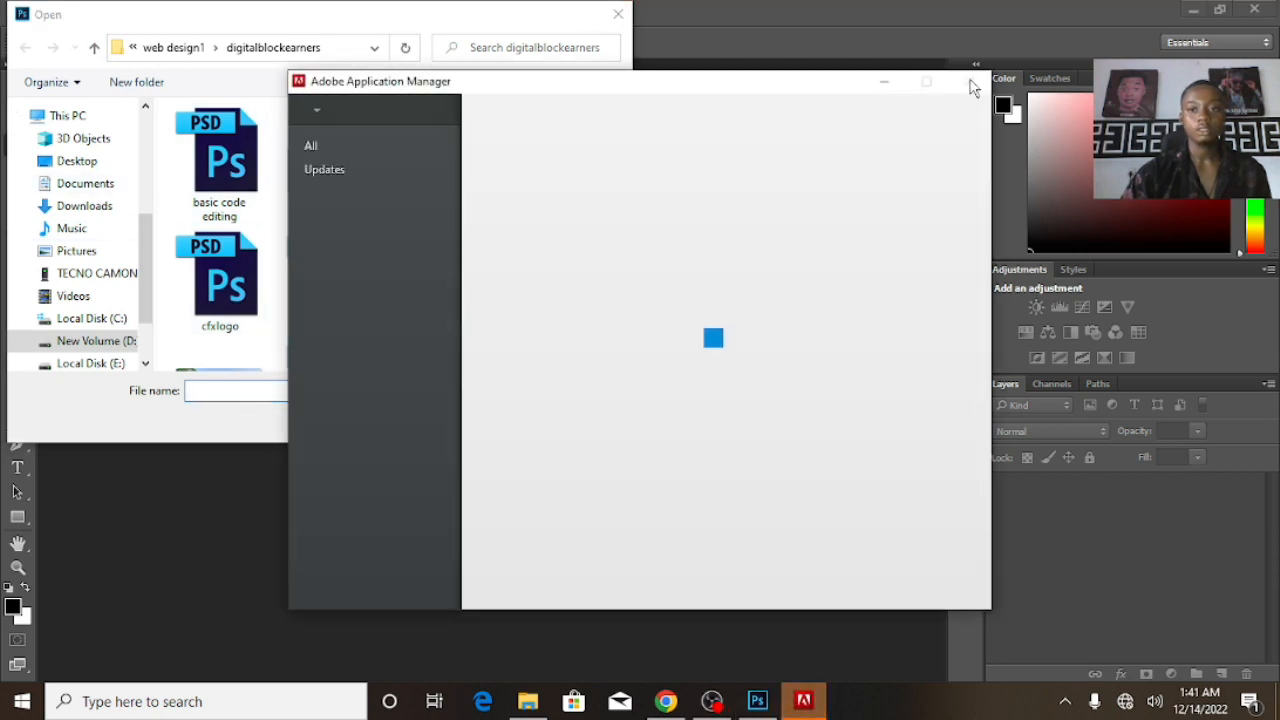
{"action": "left_click", "coordinate": [616, 16]}
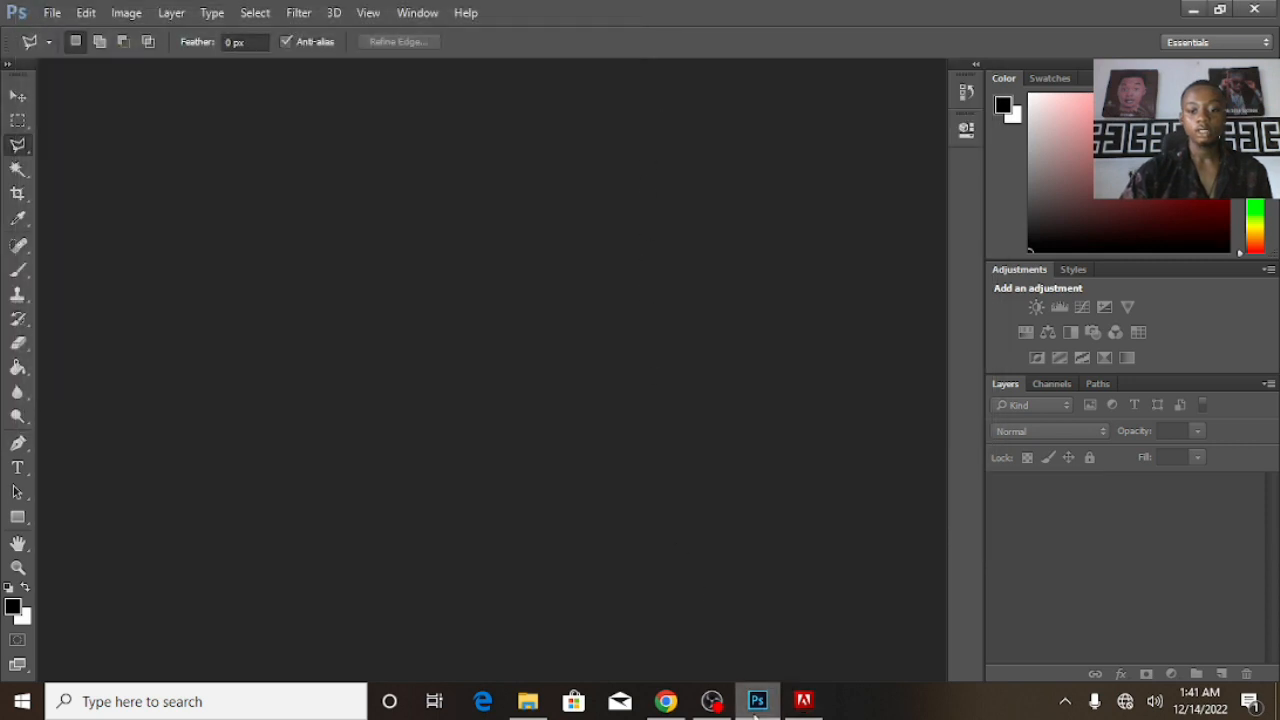
Switch to File Explorer and preview the DSC_1244dg, dg and 1cp (2) images in the 2022 work folder.
{"action": "mouse_move", "coordinate": [693, 710]}
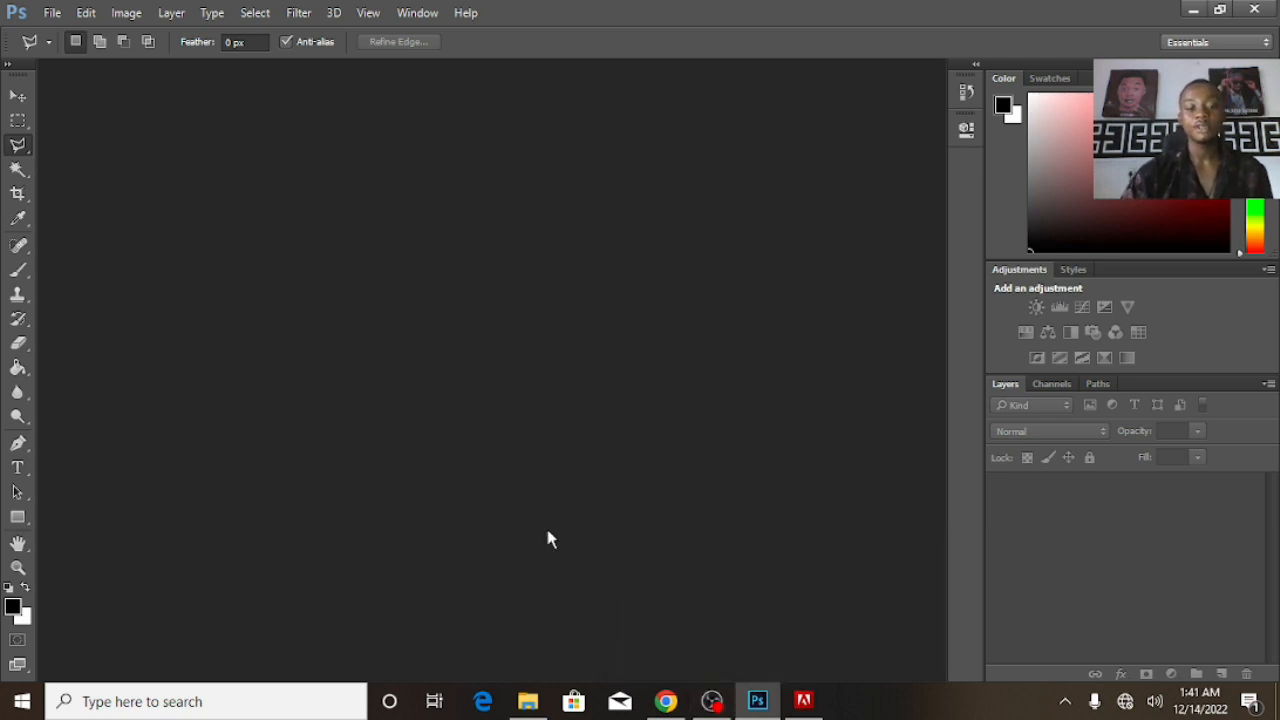
{"action": "mouse_move", "coordinate": [535, 697]}
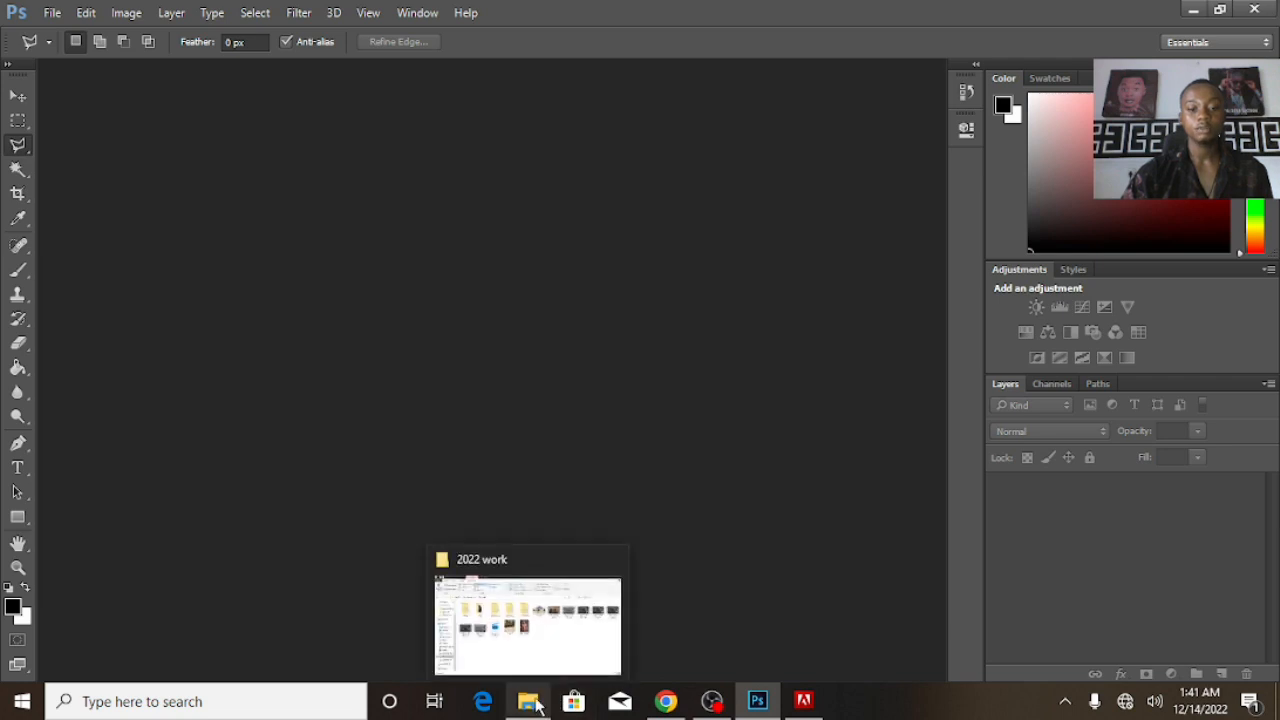
{"action": "left_click", "coordinate": [527, 704]}
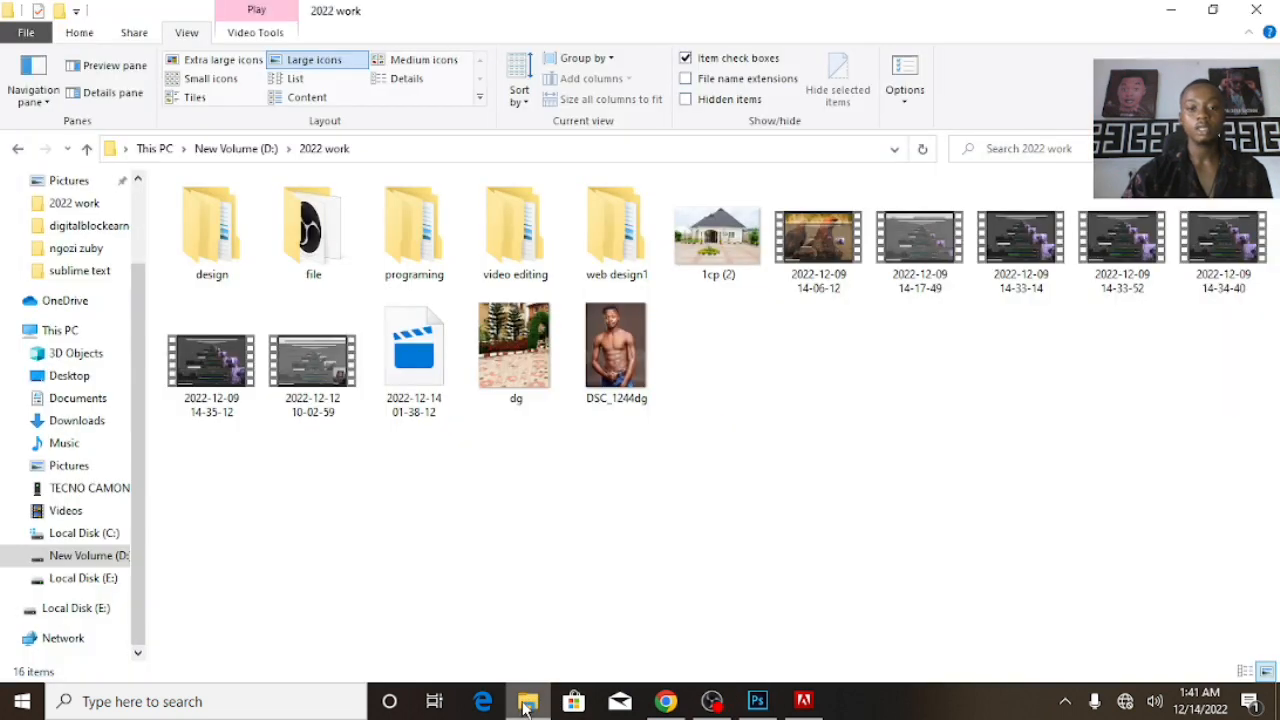
{"action": "left_click", "coordinate": [620, 370]}
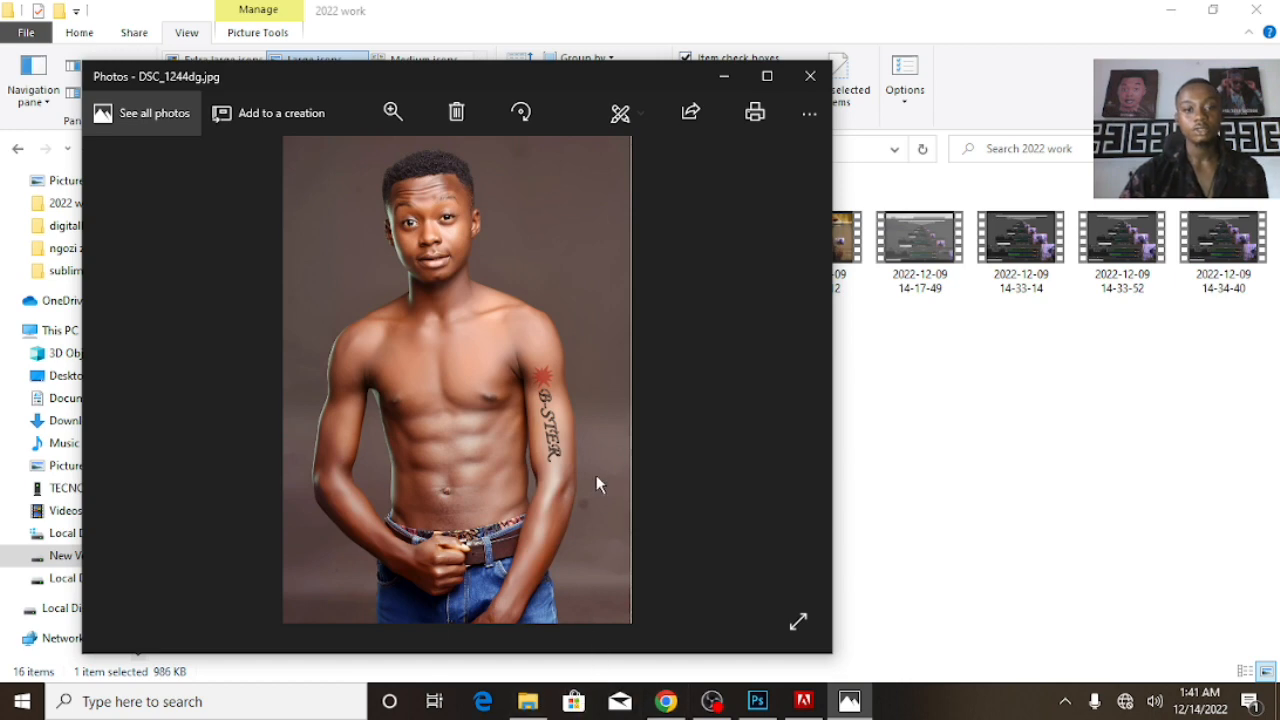
{"action": "key", "text": "Right"}
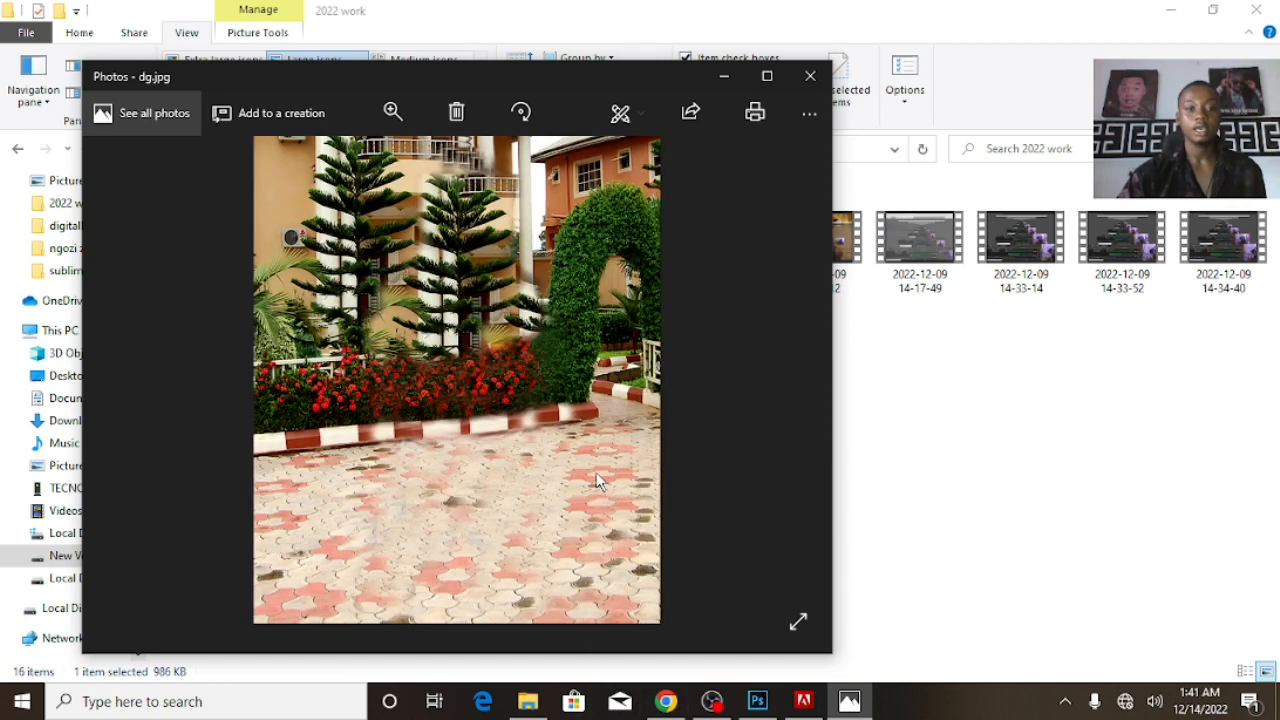
{"action": "key", "text": "Right"}
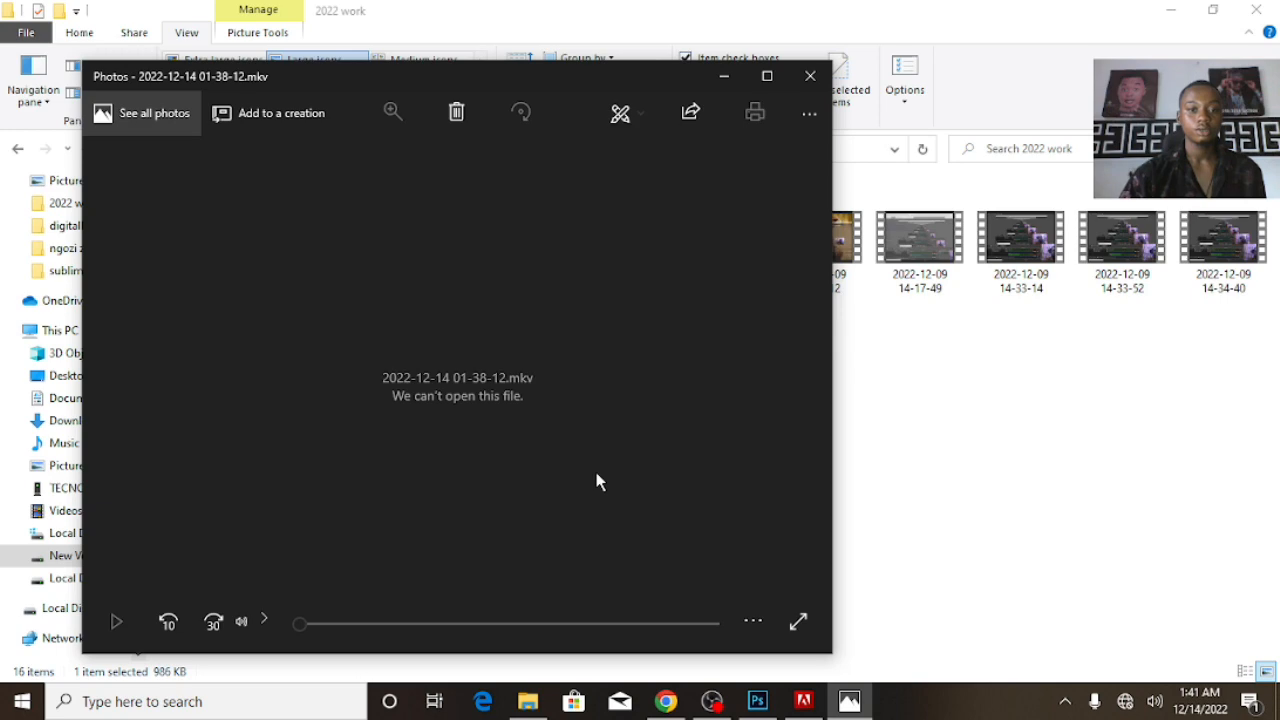
{"action": "left_click", "coordinate": [810, 80]}
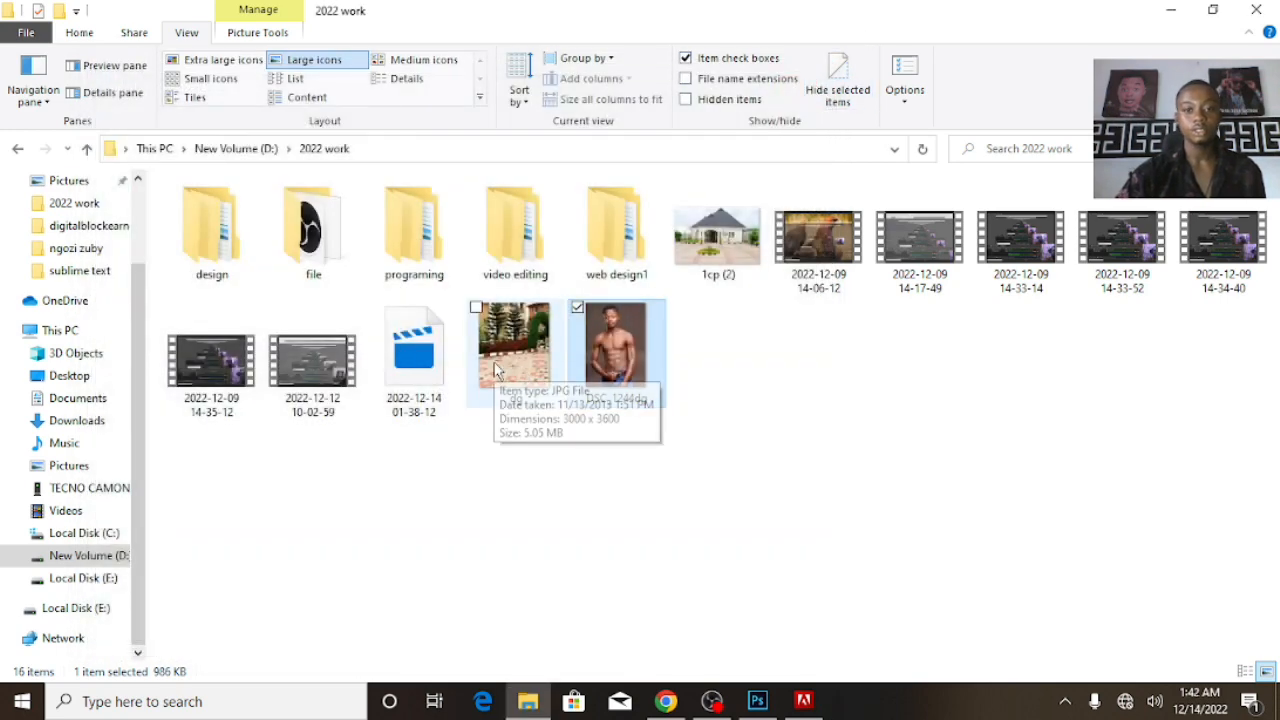
{"action": "left_click", "coordinate": [710, 230]}
{"action": "double_click", "coordinate": [708, 230]}
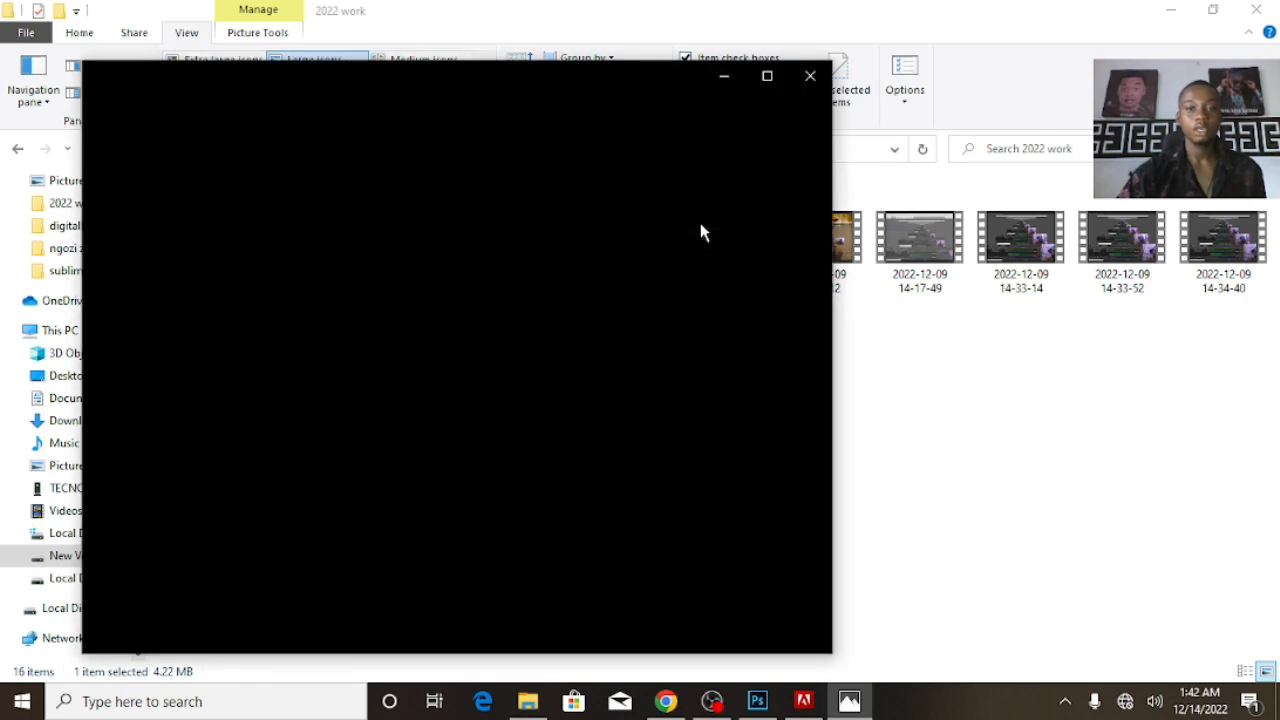
{"action": "left_click", "coordinate": [810, 77]}
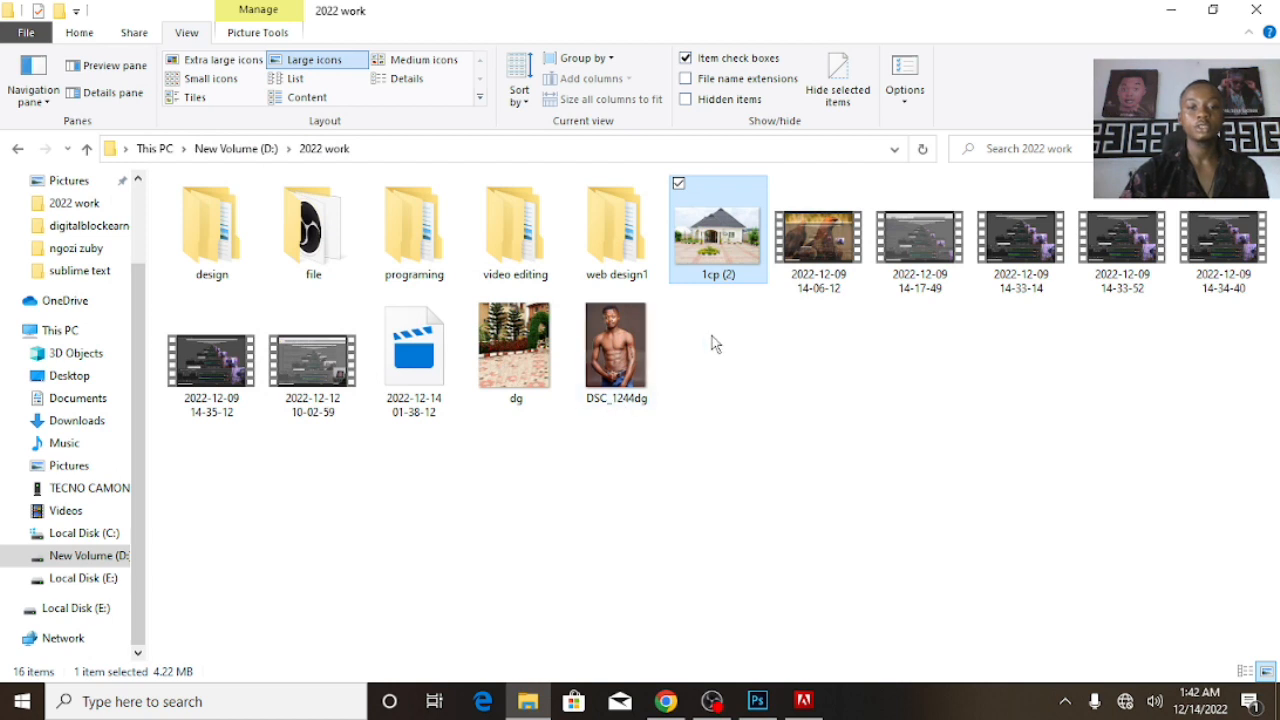
Open DSC_1244dg, dg and 1cp (2) together in Photoshop, using the embedded profile where offered and leaving dg.jpg without color management.
{"action": "left_click", "coordinate": [615, 357]}
{"action": "left_click", "coordinate": [525, 360], "text": "ctrl"}
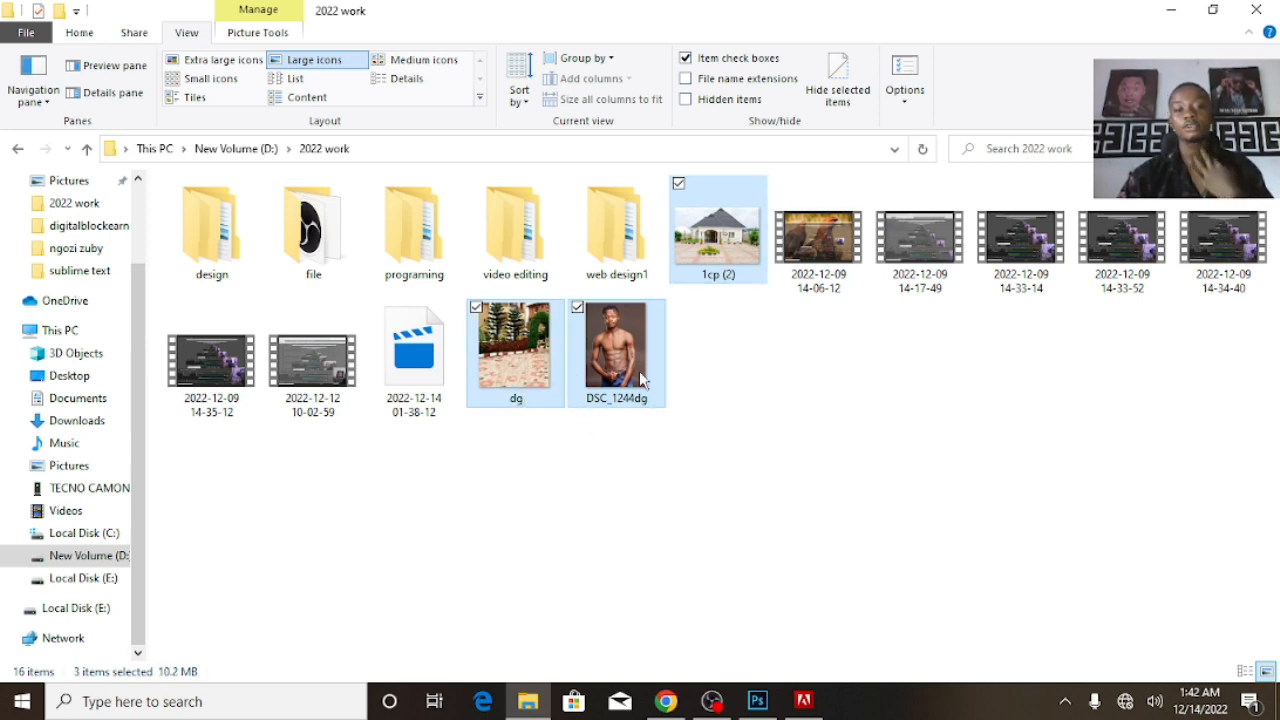
{"action": "left_click_drag", "start_coordinate": [608, 348], "coordinate": [481, 383]}
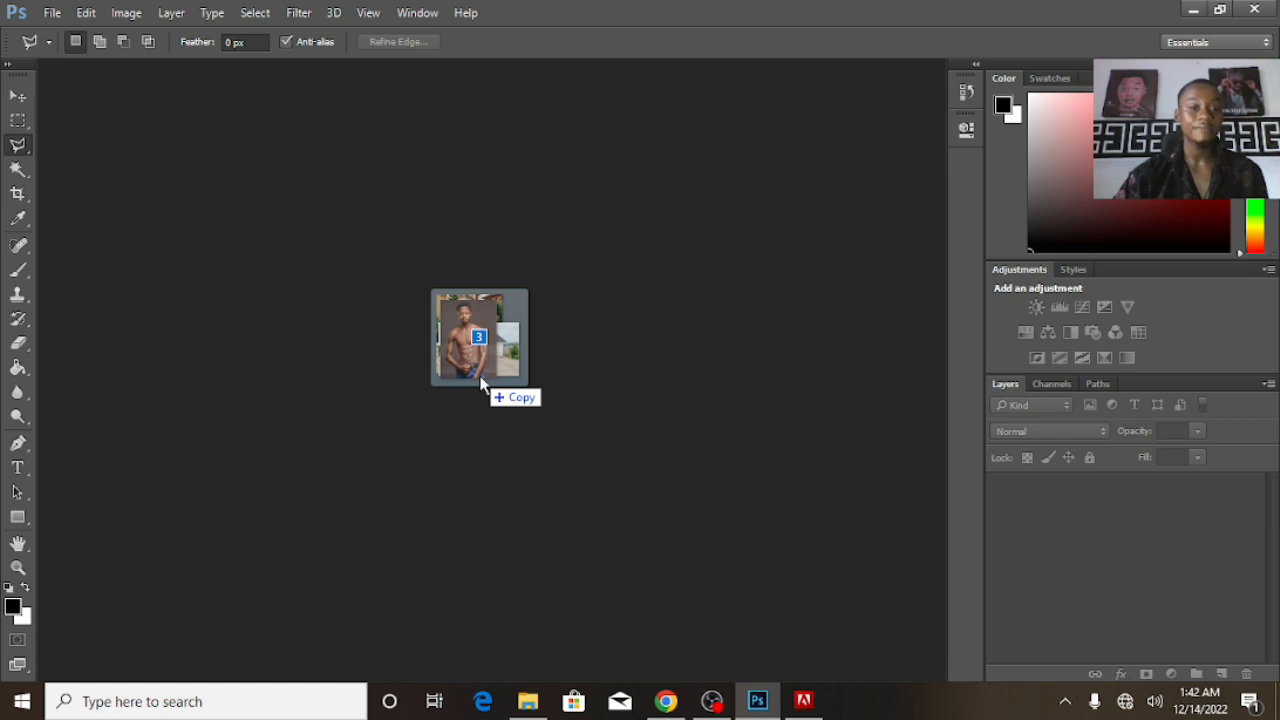
{"action": "left_click_drag", "start_coordinate": [481, 383], "coordinate": [472, 352]}
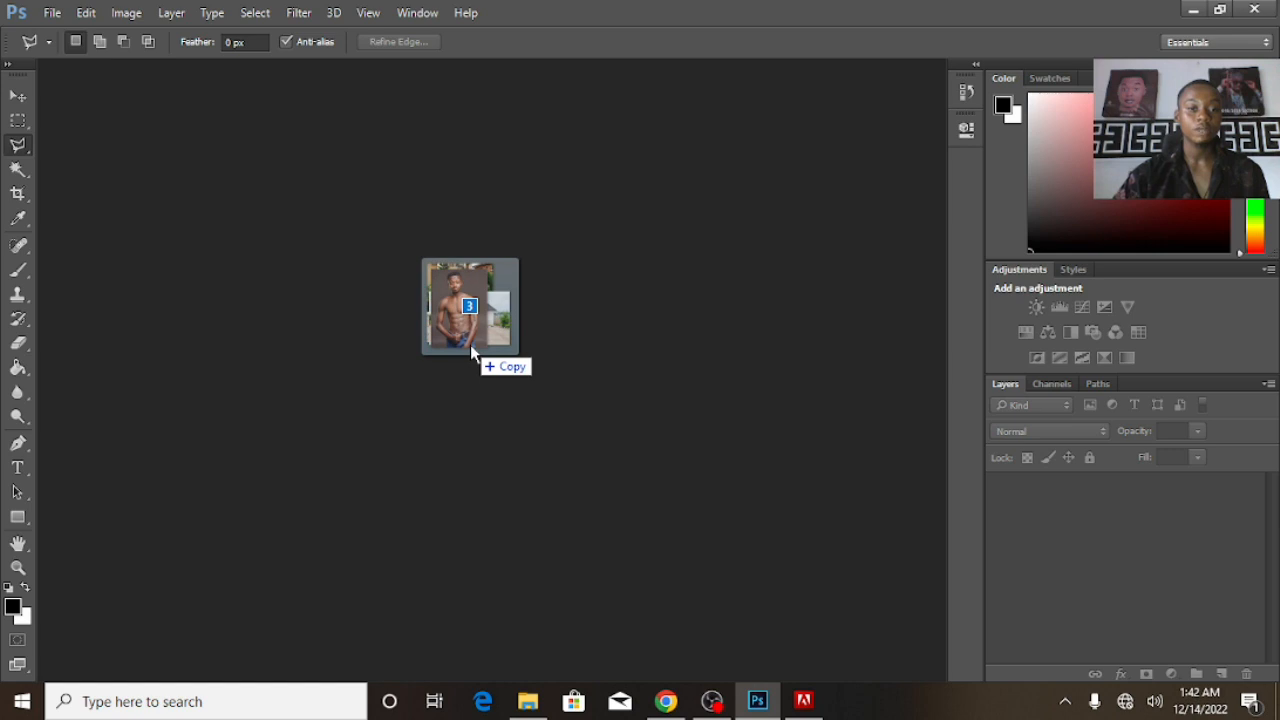
{"action": "left_click_drag", "start_coordinate": [472, 350], "coordinate": [480, 349]}
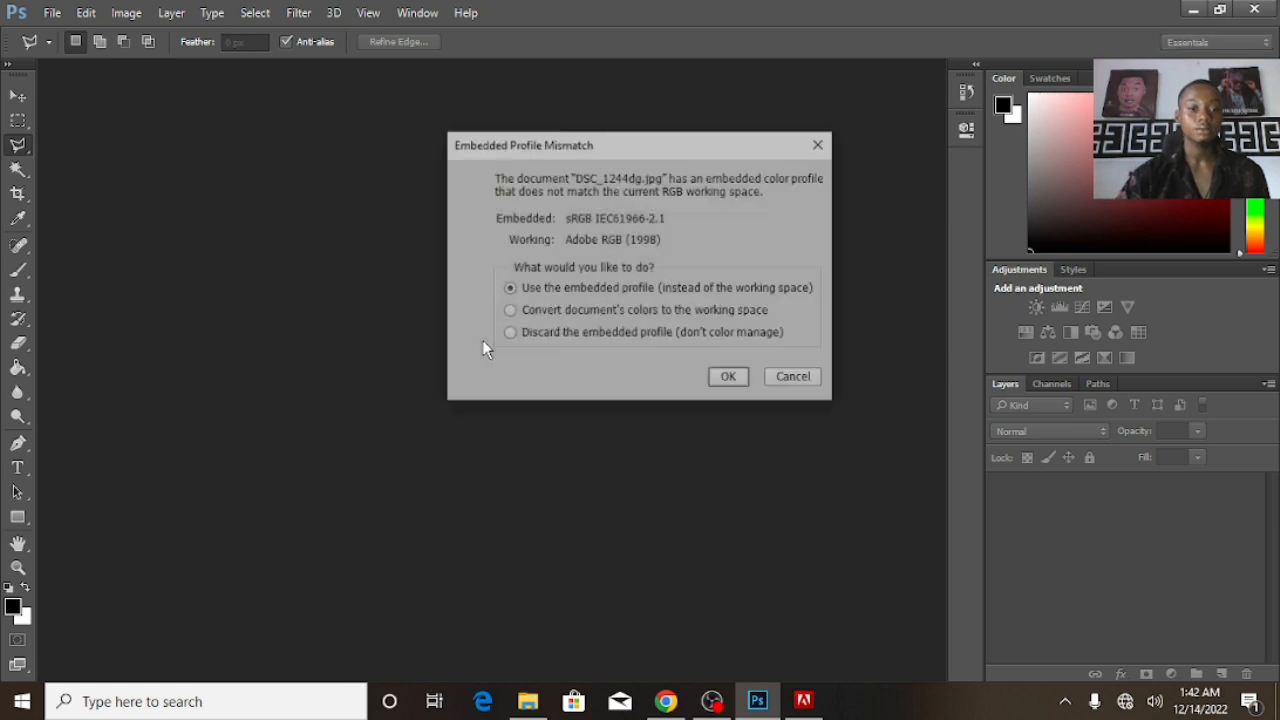
{"action": "left_click", "coordinate": [730, 380]}
{"action": "left_click", "coordinate": [730, 380]}
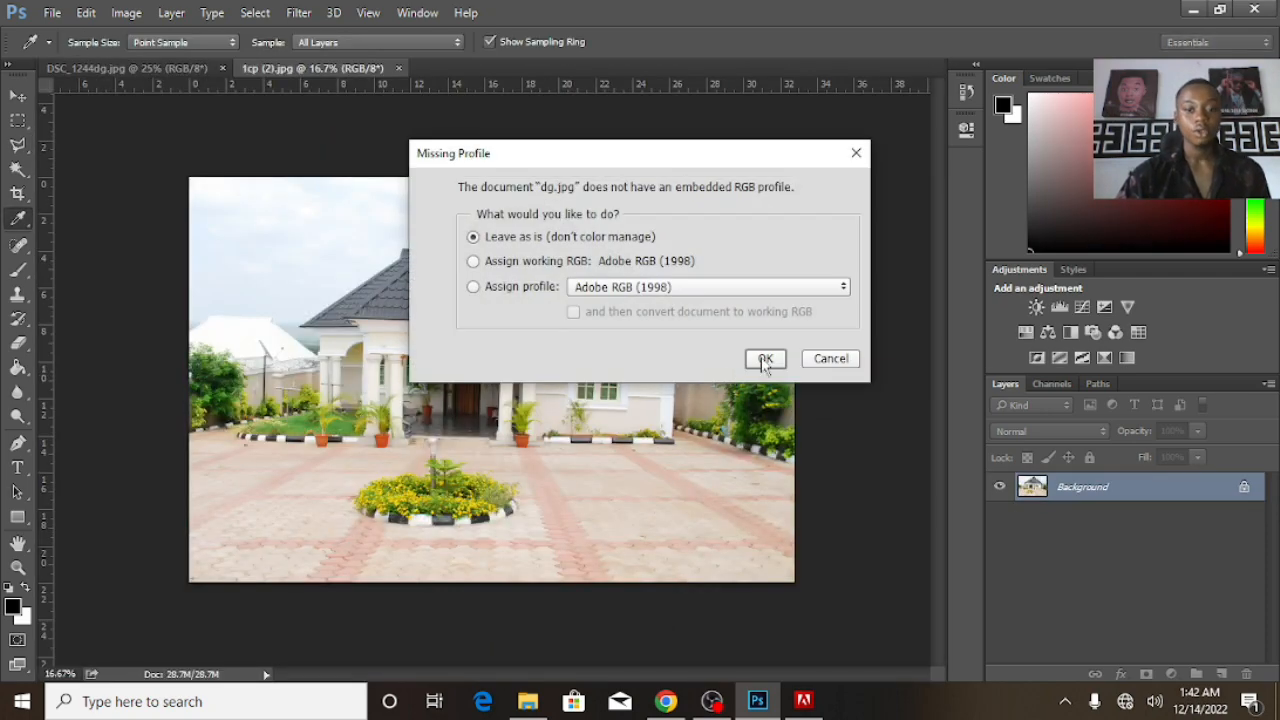
{"action": "left_click", "coordinate": [764, 359]}
Look through the opened images, bring DSC_1244dg.jpg to the front and choose the Polygonal Lasso tool for it.
{"action": "key", "text": "l"}
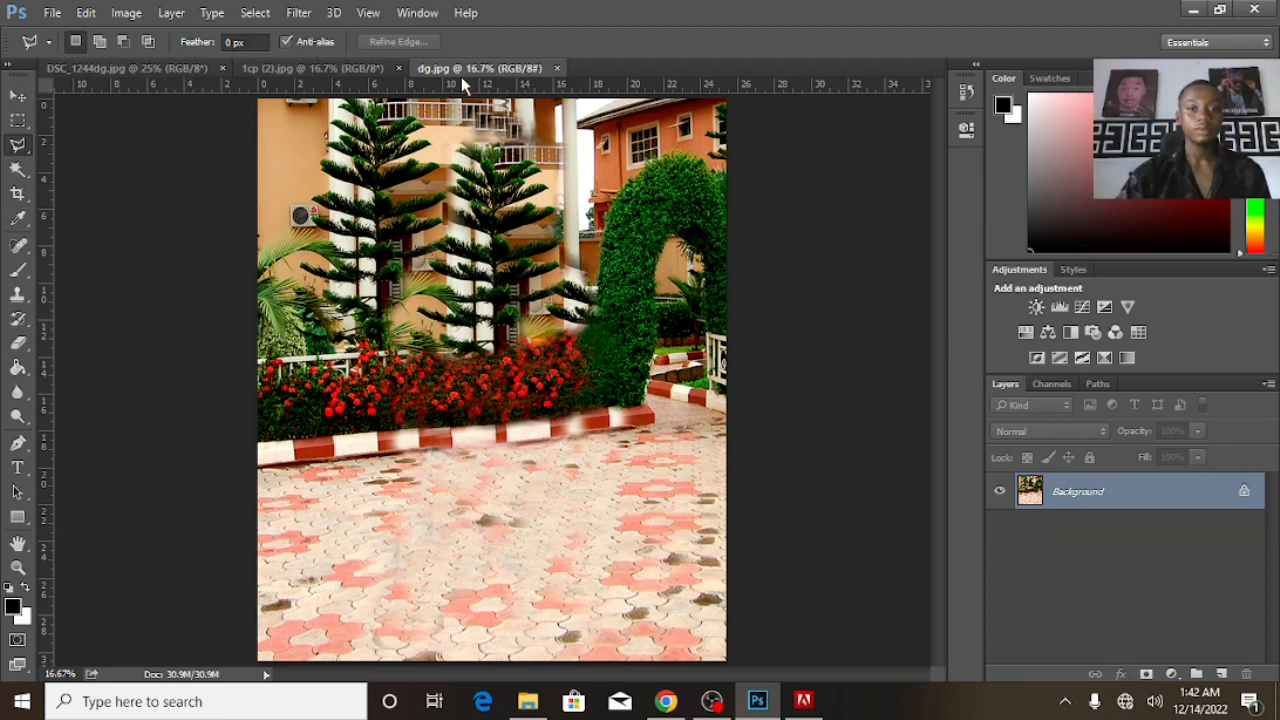
{"action": "left_click", "coordinate": [324, 68]}
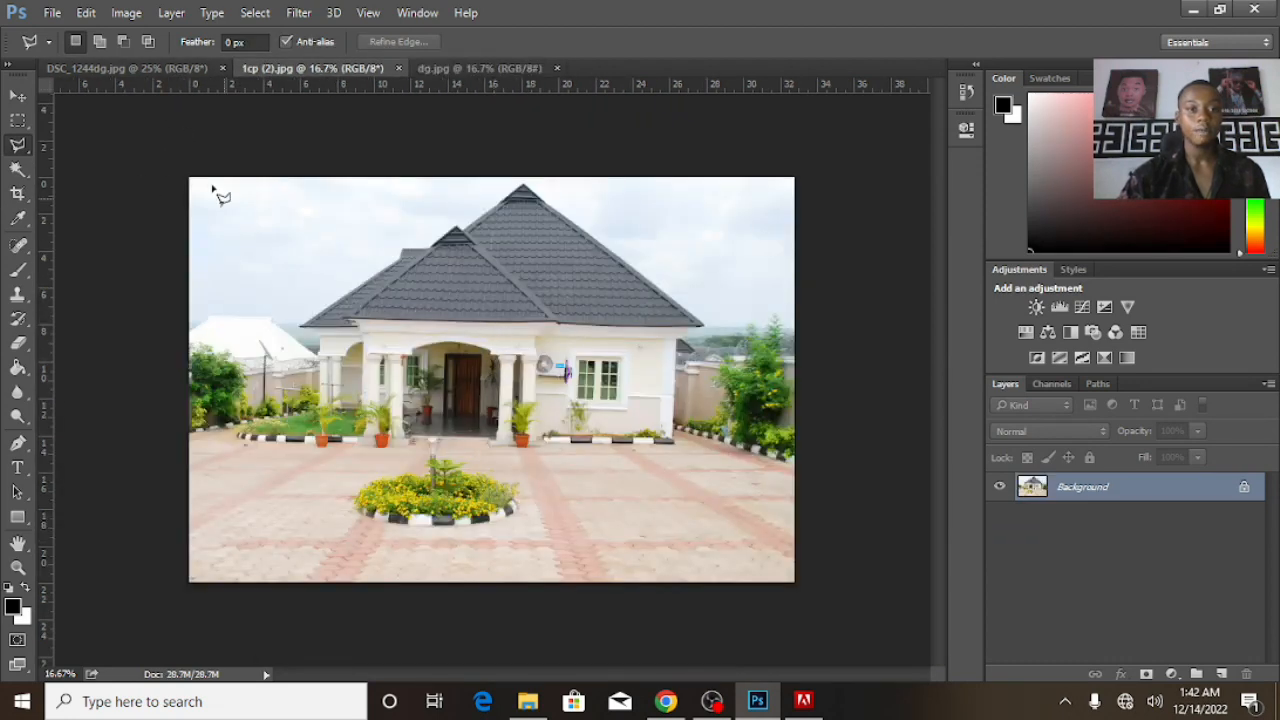
{"action": "left_click", "coordinate": [175, 72]}
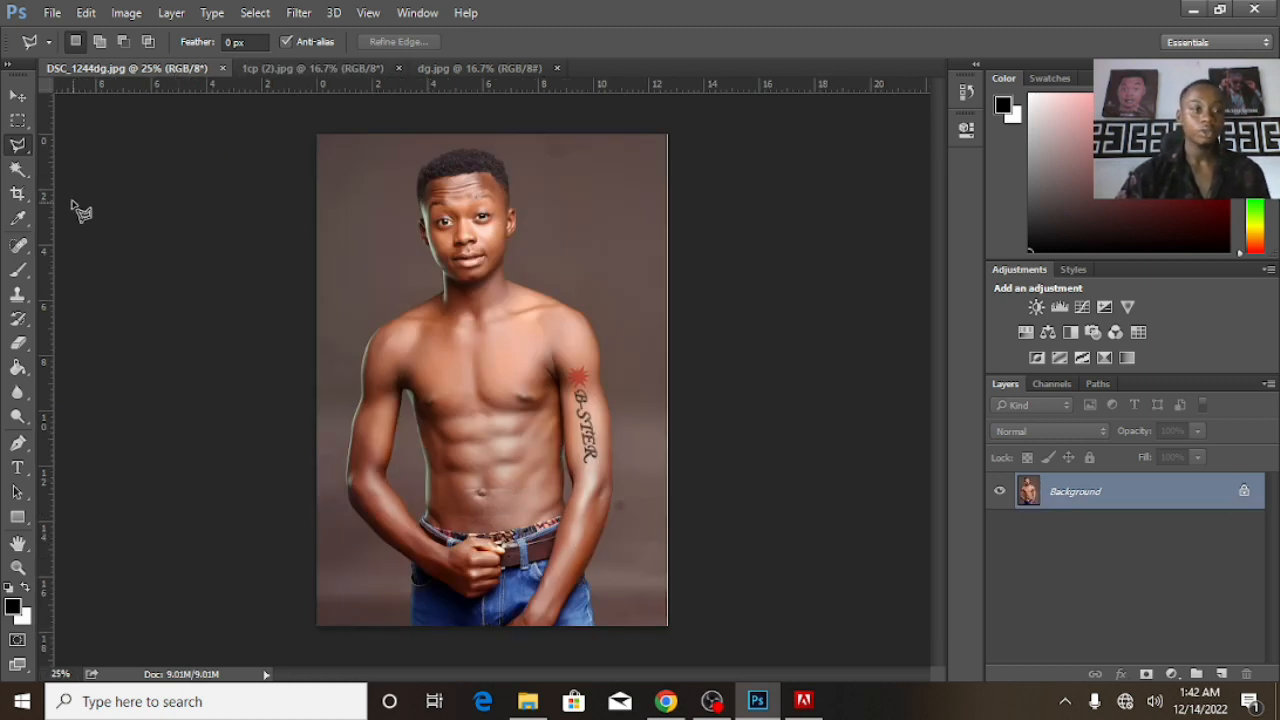
{"action": "left_click", "coordinate": [18, 148]}
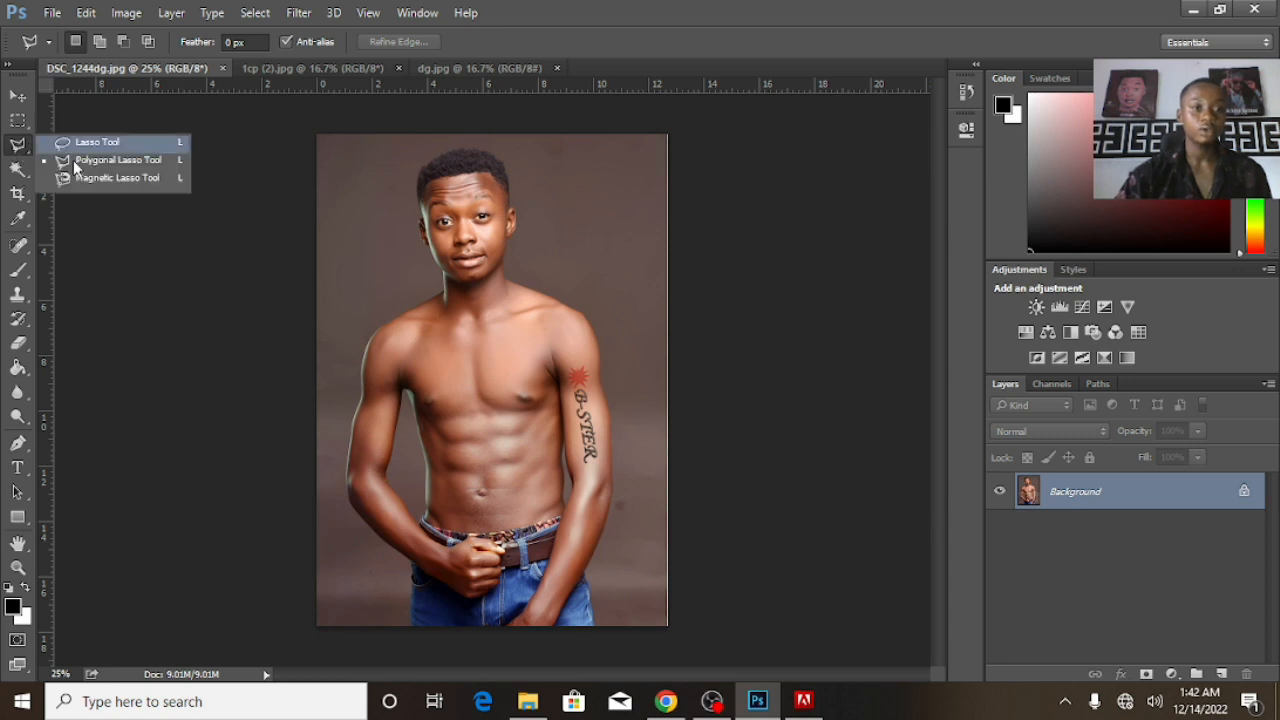
{"action": "left_click", "coordinate": [90, 160]}
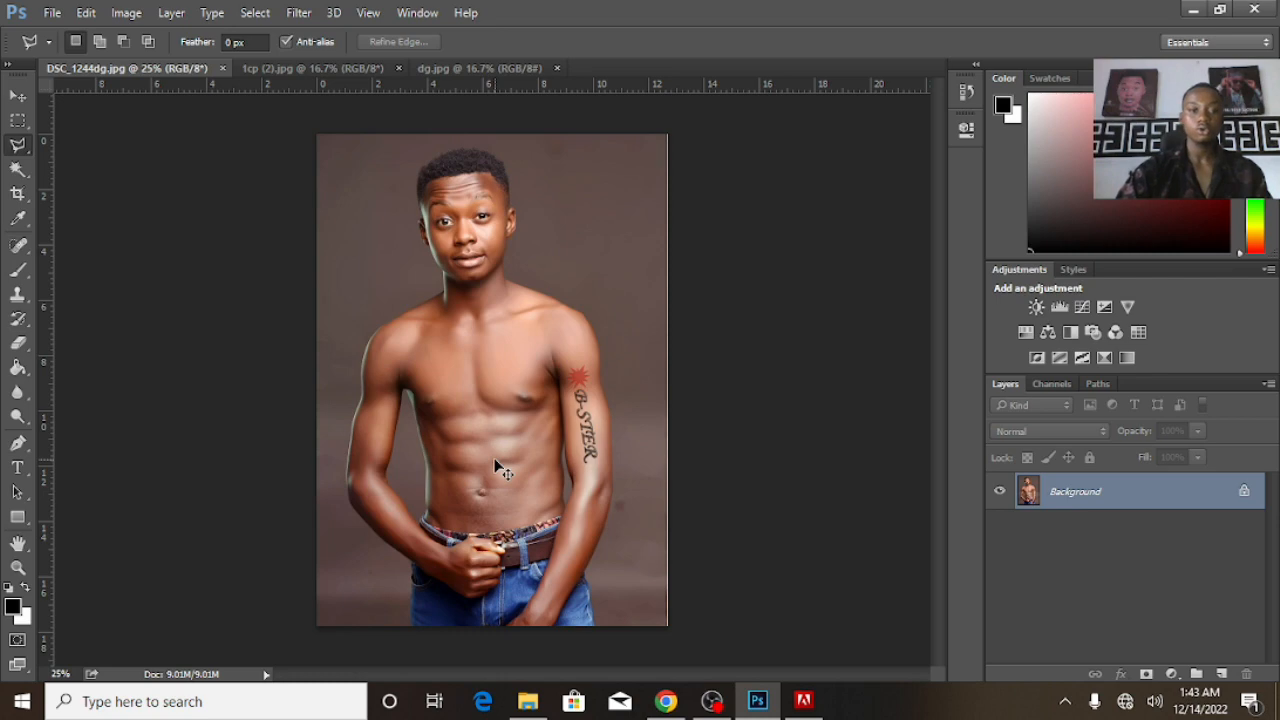
Start a polygonal lasso outline where the jeans' outer edge meets the photo's lower border, beneath the tattooed arm.
{"action": "key", "text": "ctrl+plus"}
{"action": "key", "text": "ctrl+plus"}
{"action": "key", "text": "ctrl+plus"}
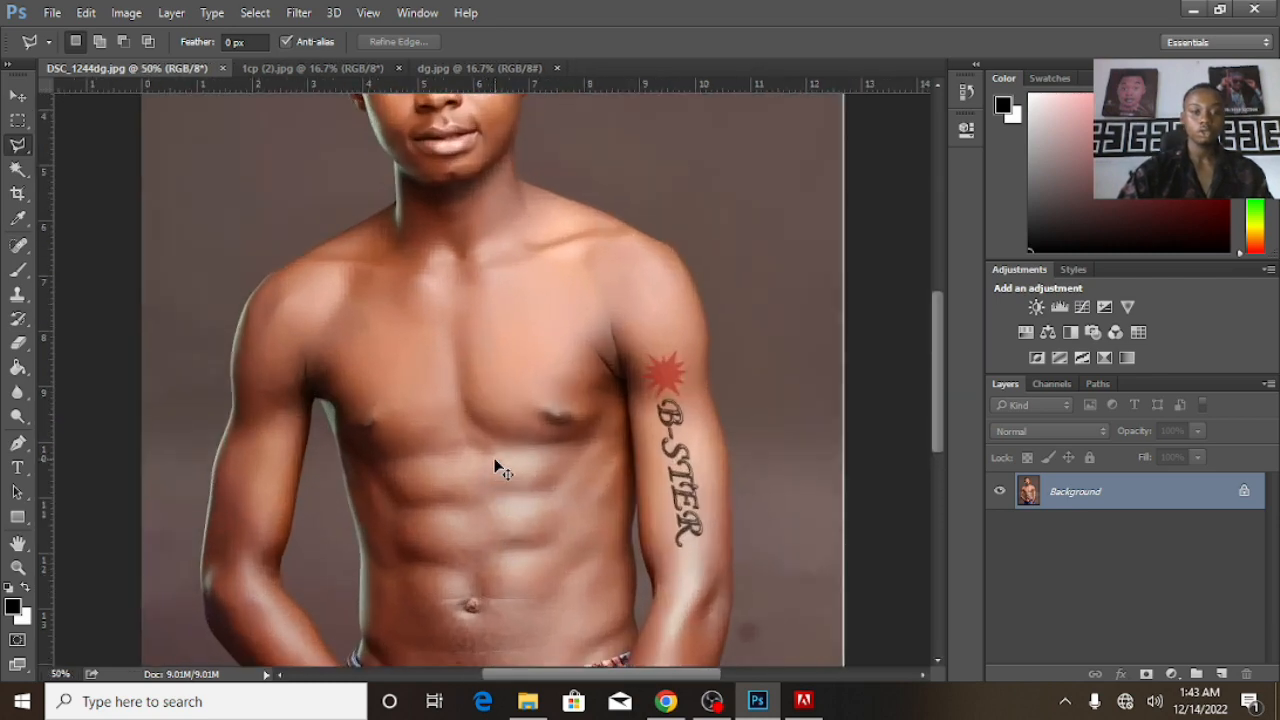
{"action": "key", "text": "ctrl+plus"}
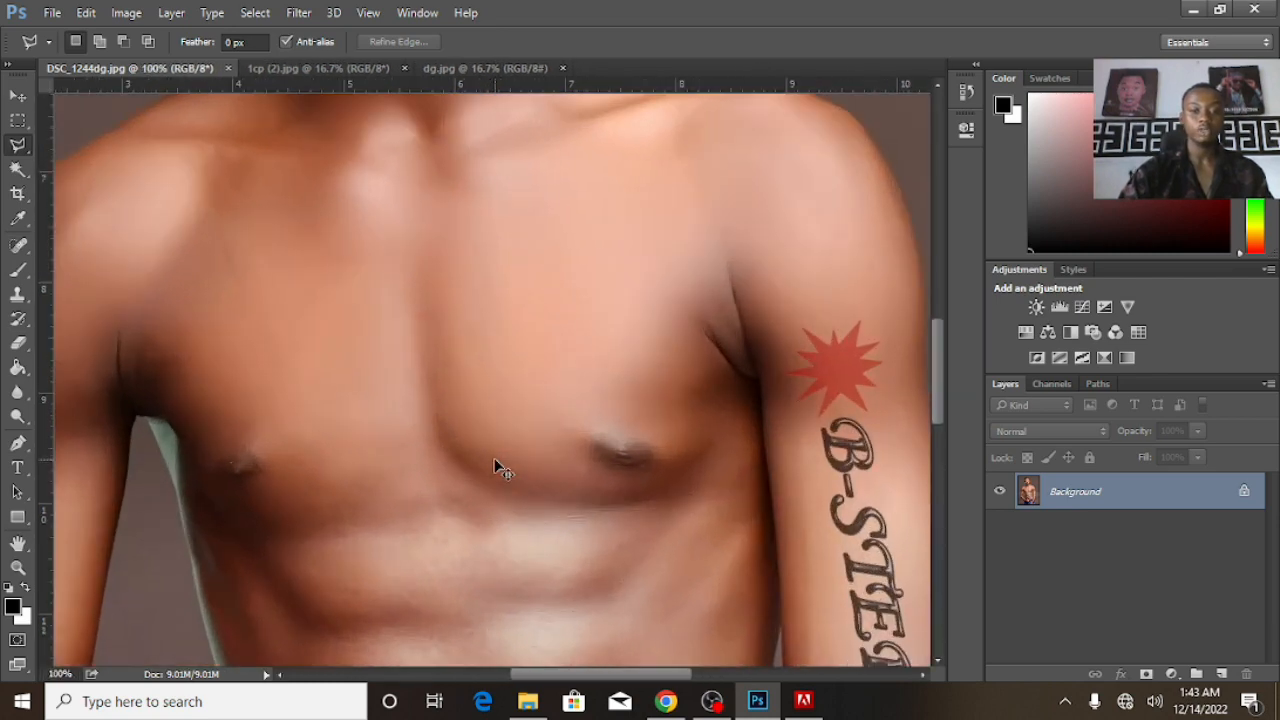
{"action": "key", "text": "ctrl+plus"}
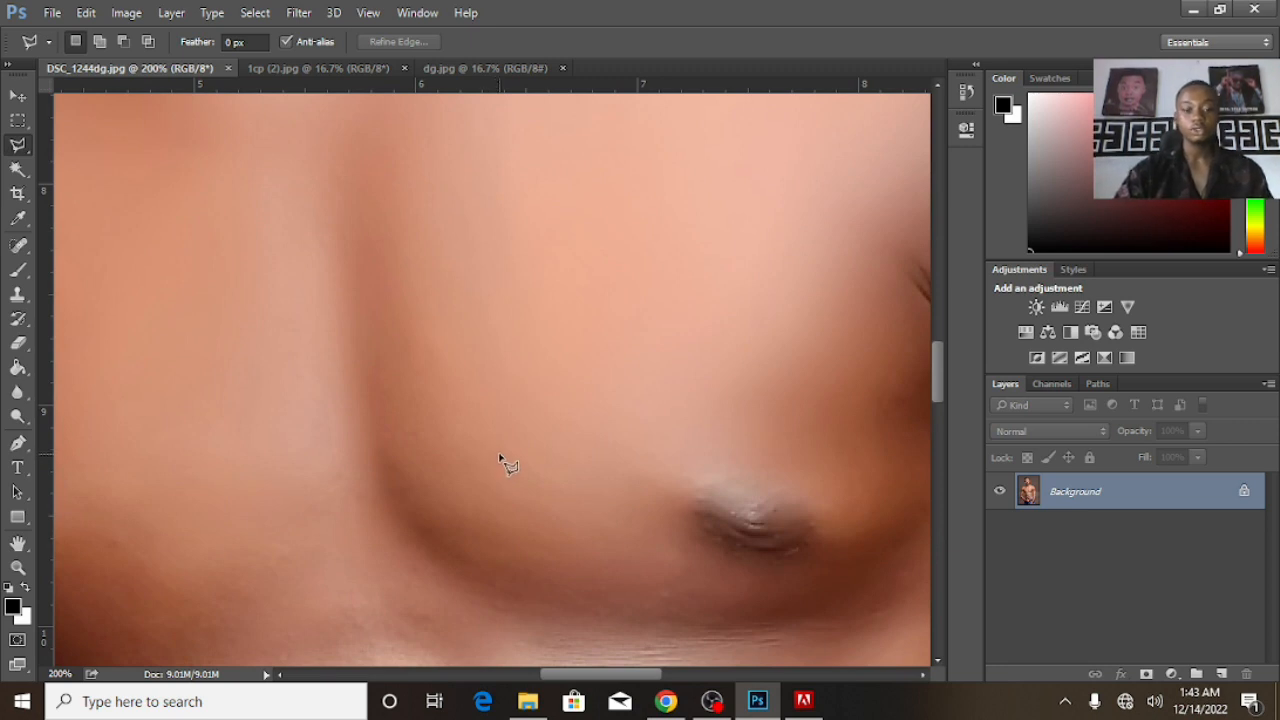
{"action": "scroll", "coordinate": [499, 454], "scroll_direction": "down", "scroll_amount": 8}
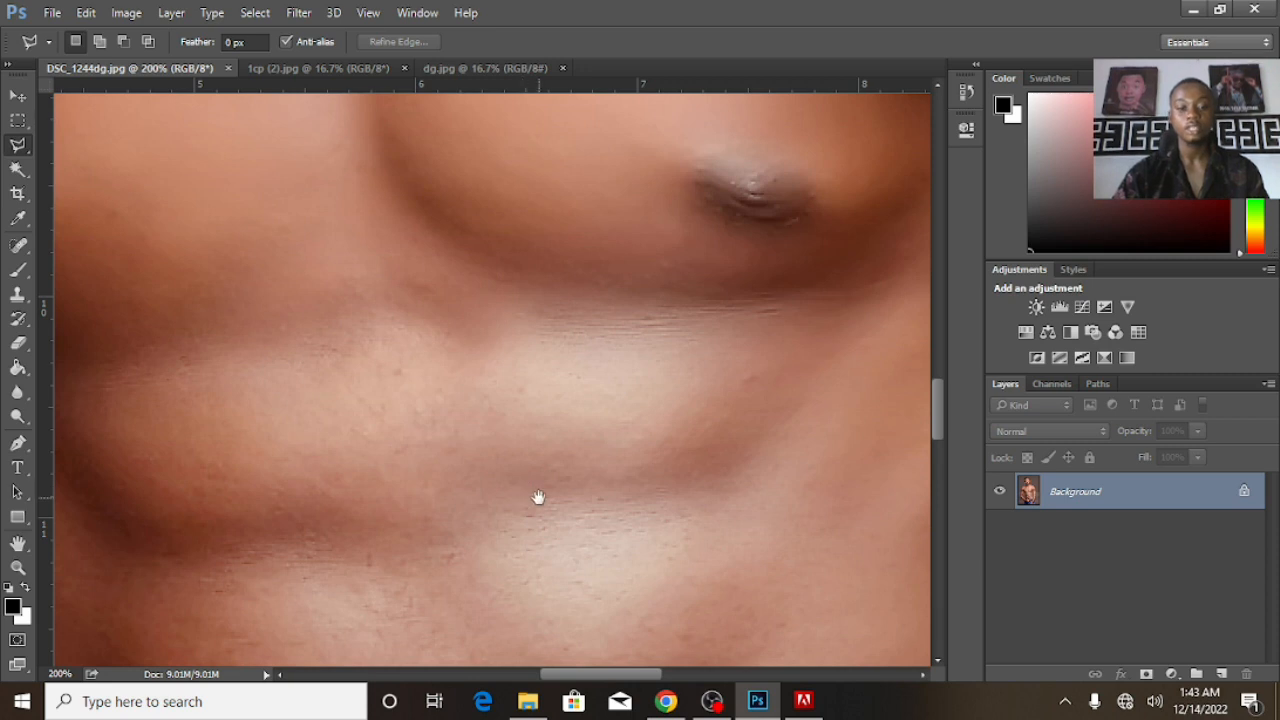
{"action": "left_click_drag", "start_coordinate": [538, 497], "coordinate": [400, 303]}
{"action": "left_click_drag", "start_coordinate": [586, 483], "coordinate": [455, 302]}
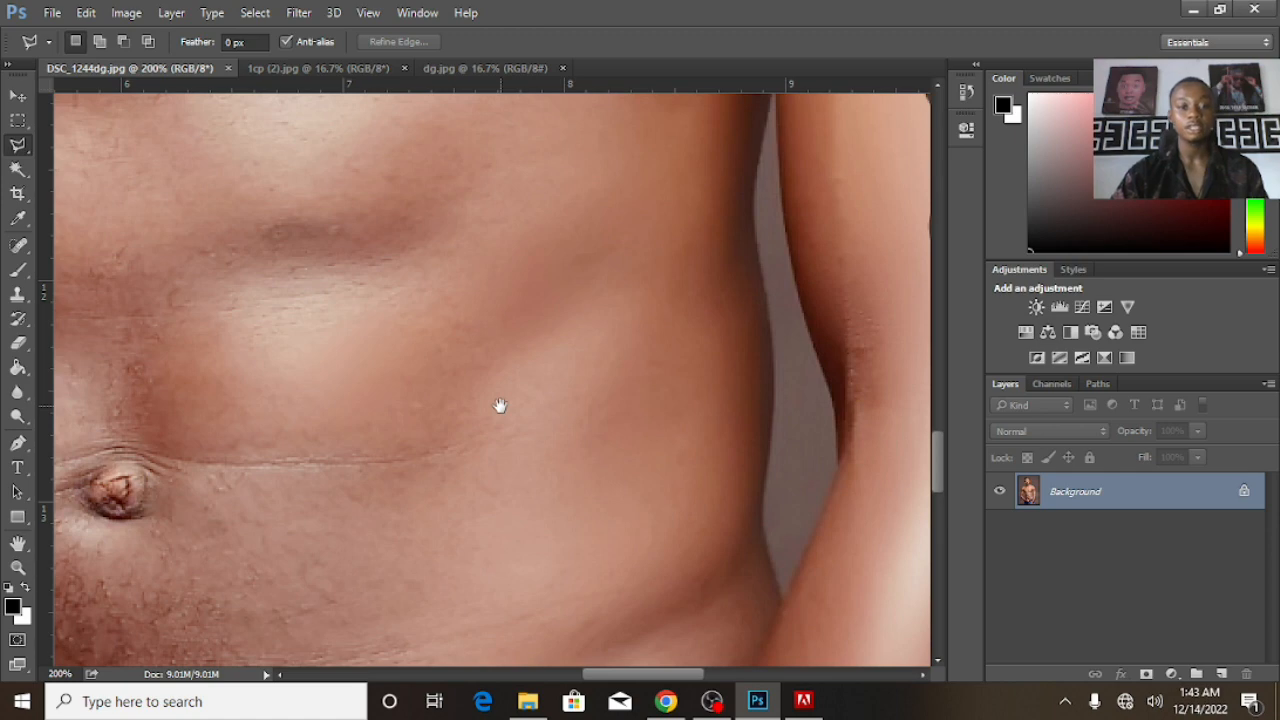
{"action": "left_click_drag", "start_coordinate": [503, 466], "coordinate": [423, 217]}
{"action": "left_click_drag", "start_coordinate": [731, 573], "coordinate": [540, 260]}
{"action": "left_click_drag", "start_coordinate": [620, 414], "coordinate": [540, 246]}
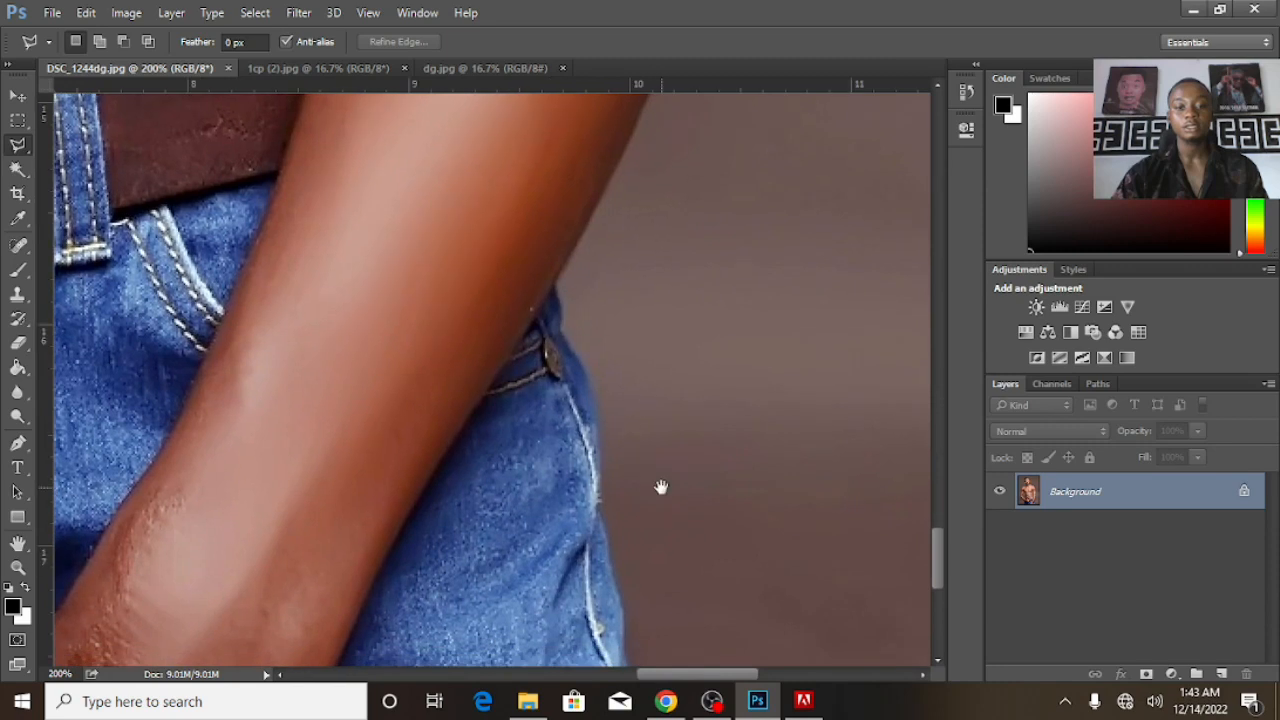
{"action": "left_click_drag", "start_coordinate": [661, 487], "coordinate": [637, 303]}
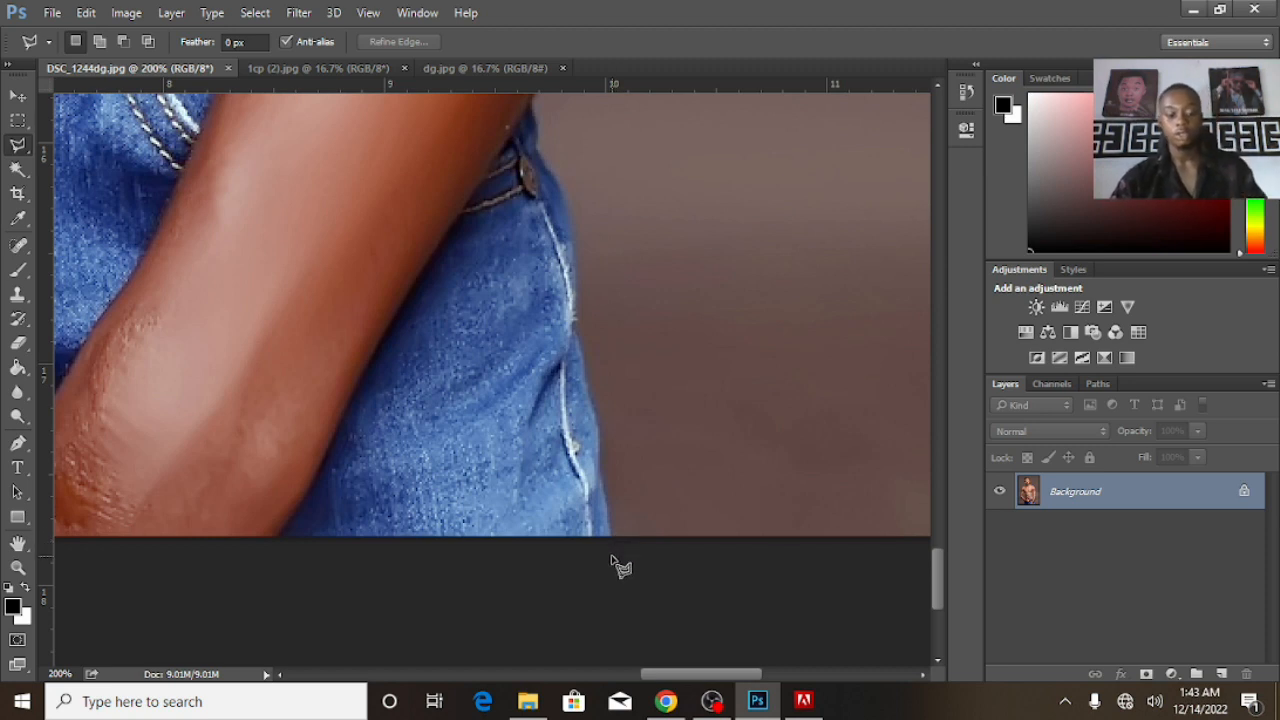
{"action": "scroll", "coordinate": [620, 565], "scroll_direction": "up", "scroll_amount": 3}
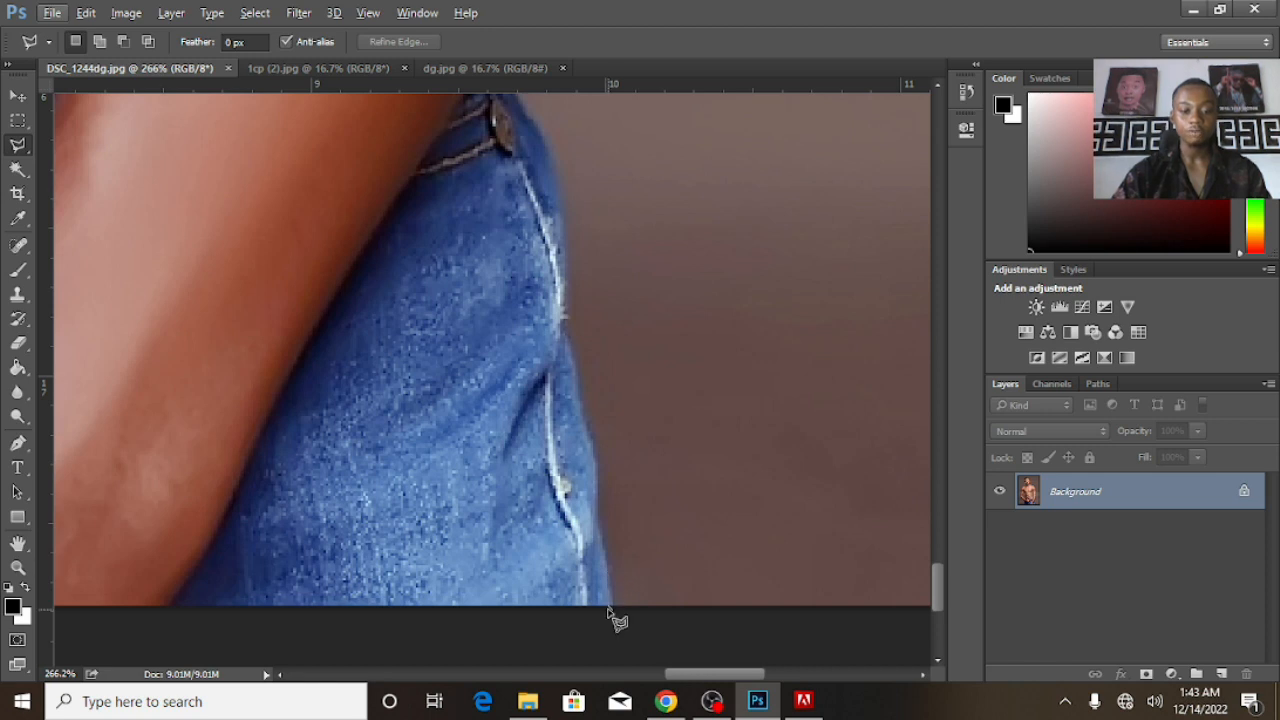
{"action": "scroll", "coordinate": [616, 588], "scroll_direction": "up", "scroll_amount": 1}
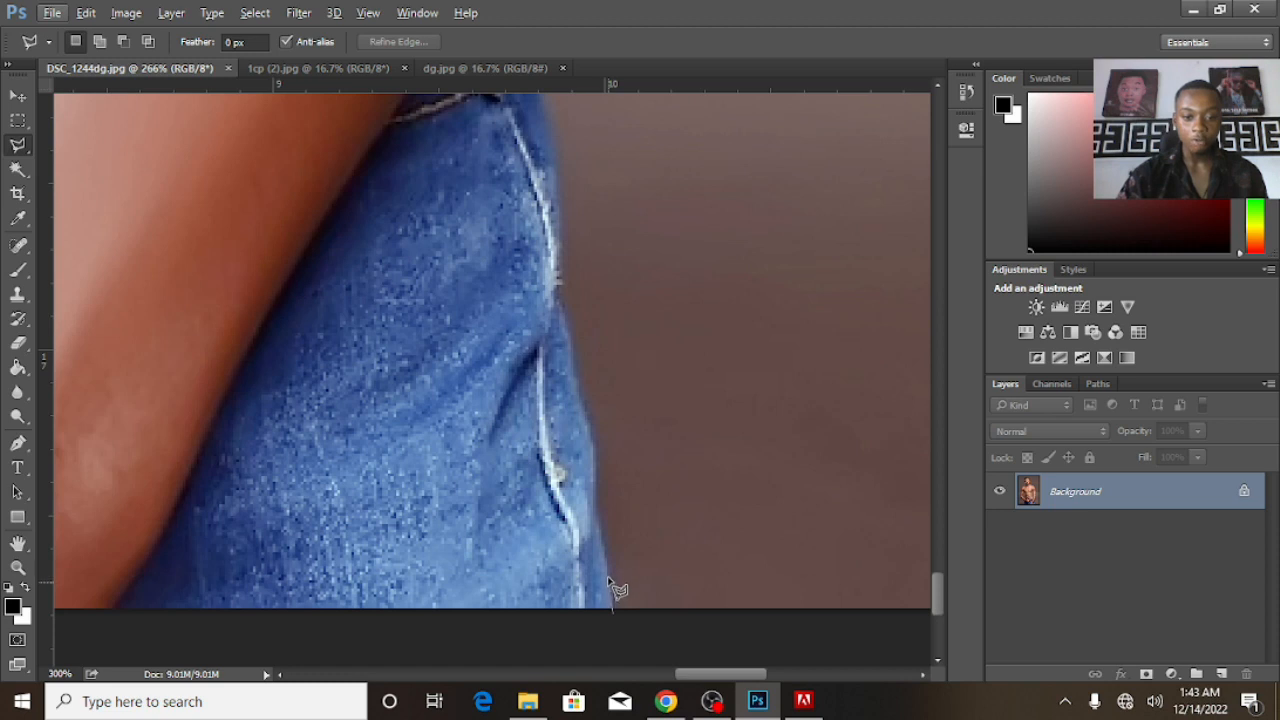
{"action": "left_click", "coordinate": [653, 567]}
{"action": "left_click", "coordinate": [646, 518]}
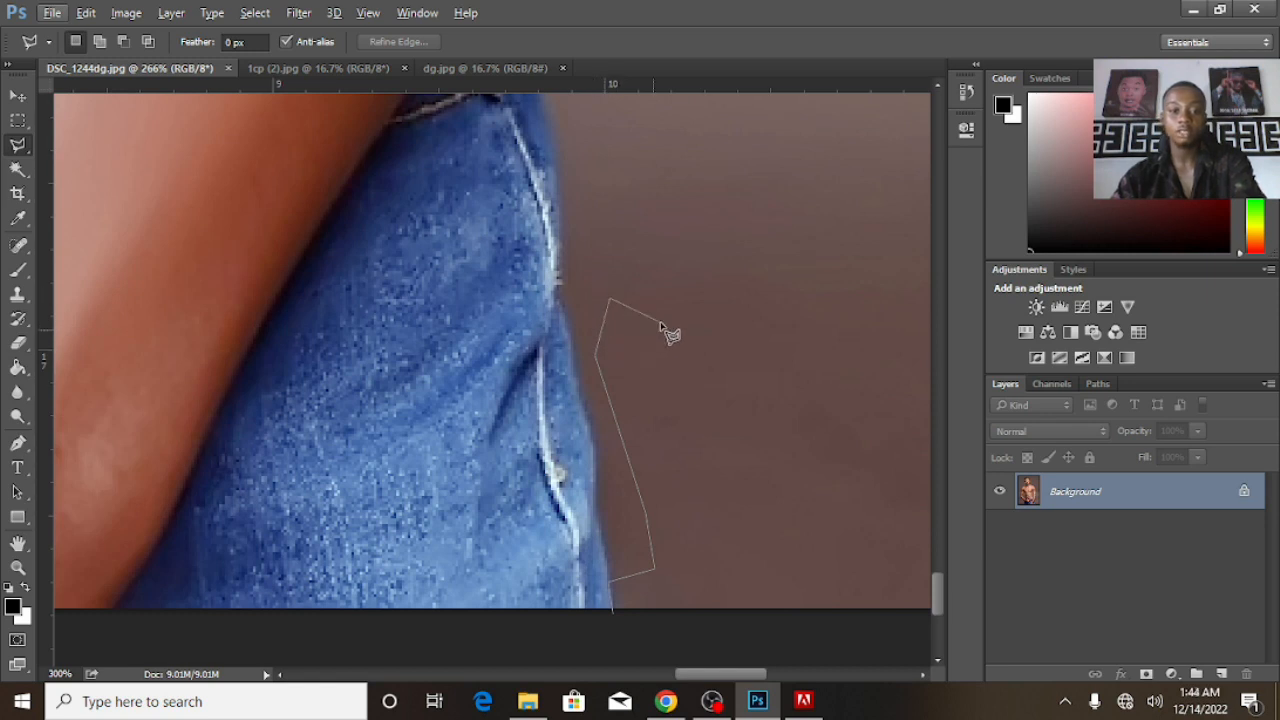
{"action": "key", "text": "BackSpace"}
{"action": "key", "text": "BackSpace"}
{"action": "key", "text": "BackSpace"}
{"action": "key", "text": "BackSpace"}
Trace the lasso outline up the outer edge of the jeans to where they meet the forearm.
{"action": "left_click", "coordinate": [610, 583]}
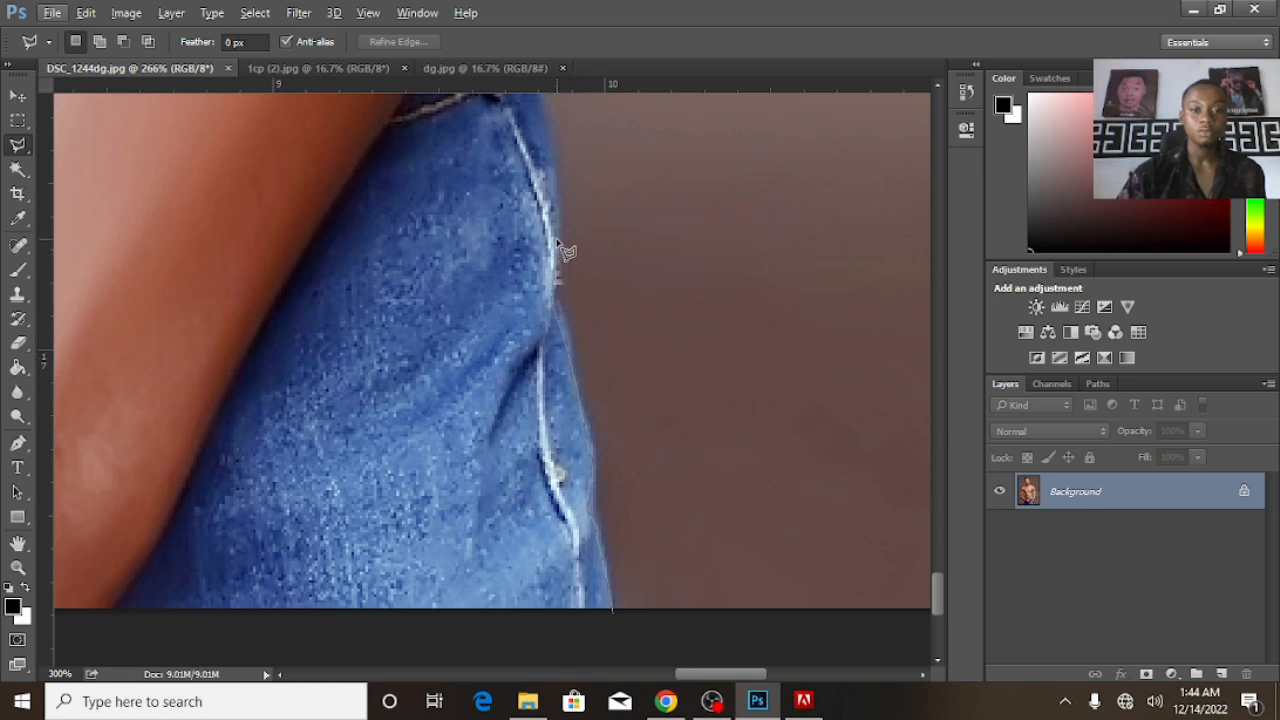
{"action": "scroll", "coordinate": [563, 255], "scroll_direction": "up", "scroll_amount": 3}
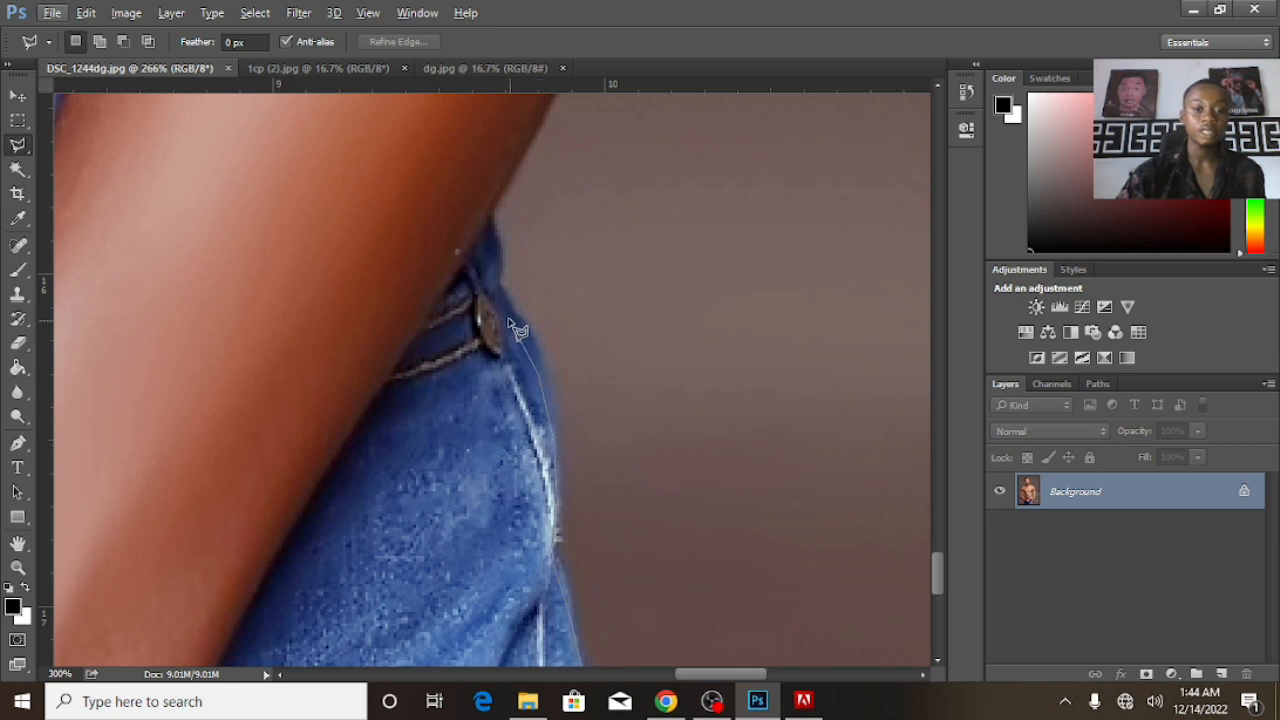
{"action": "left_click", "coordinate": [489, 222]}
Continue the lasso outline along the outer edge of the forearm and around the elbow.
{"action": "scroll", "coordinate": [530, 483], "scroll_direction": "up", "scroll_amount": 3}
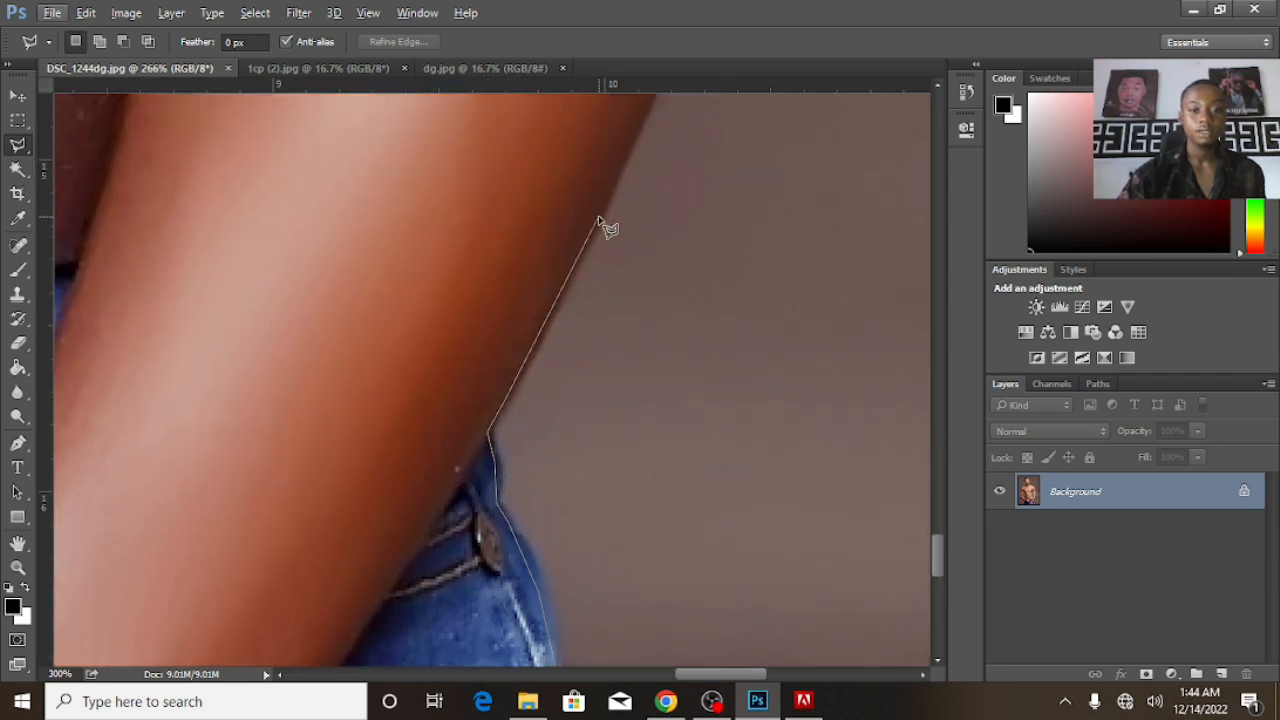
{"action": "scroll", "coordinate": [766, 114], "scroll_direction": "up", "scroll_amount": 4}
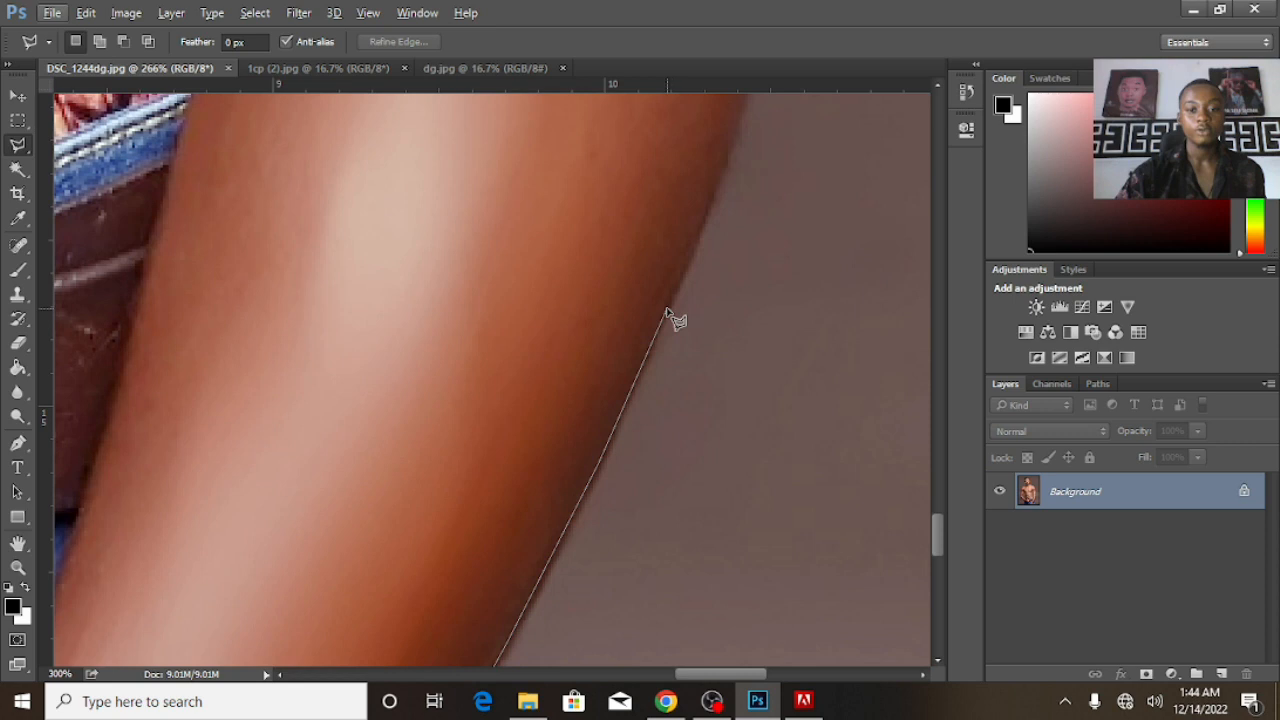
{"action": "left_click", "coordinate": [670, 313]}
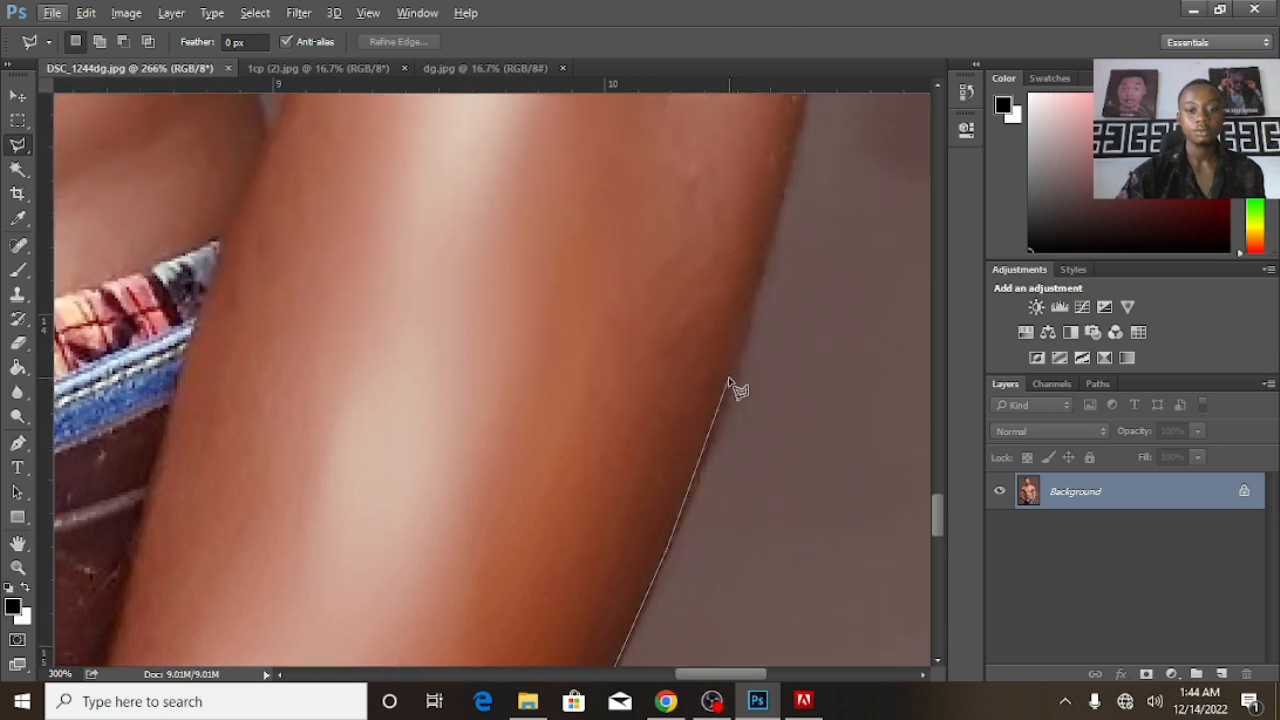
{"action": "left_click", "coordinate": [800, 125]}
{"action": "scroll", "coordinate": [794, 251], "scroll_direction": "up", "scroll_amount": 2}
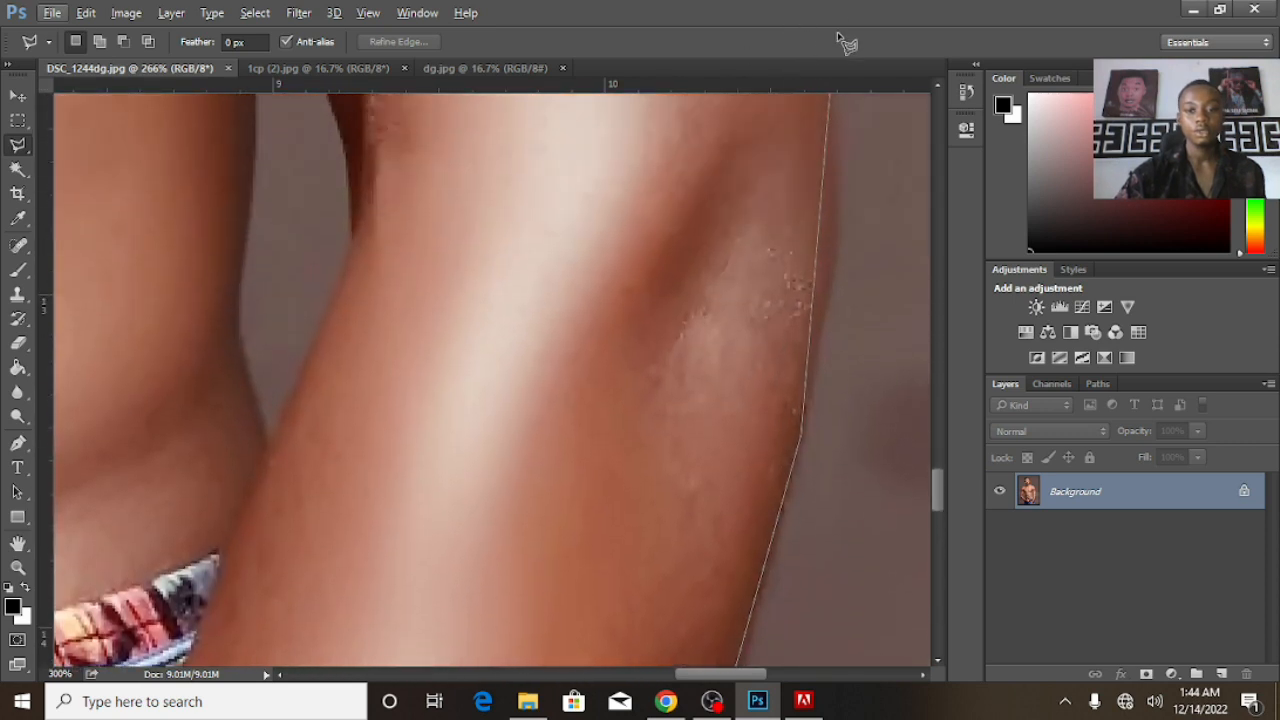
{"action": "left_click", "coordinate": [834, 214]}
{"action": "left_click", "coordinate": [830, 337]}
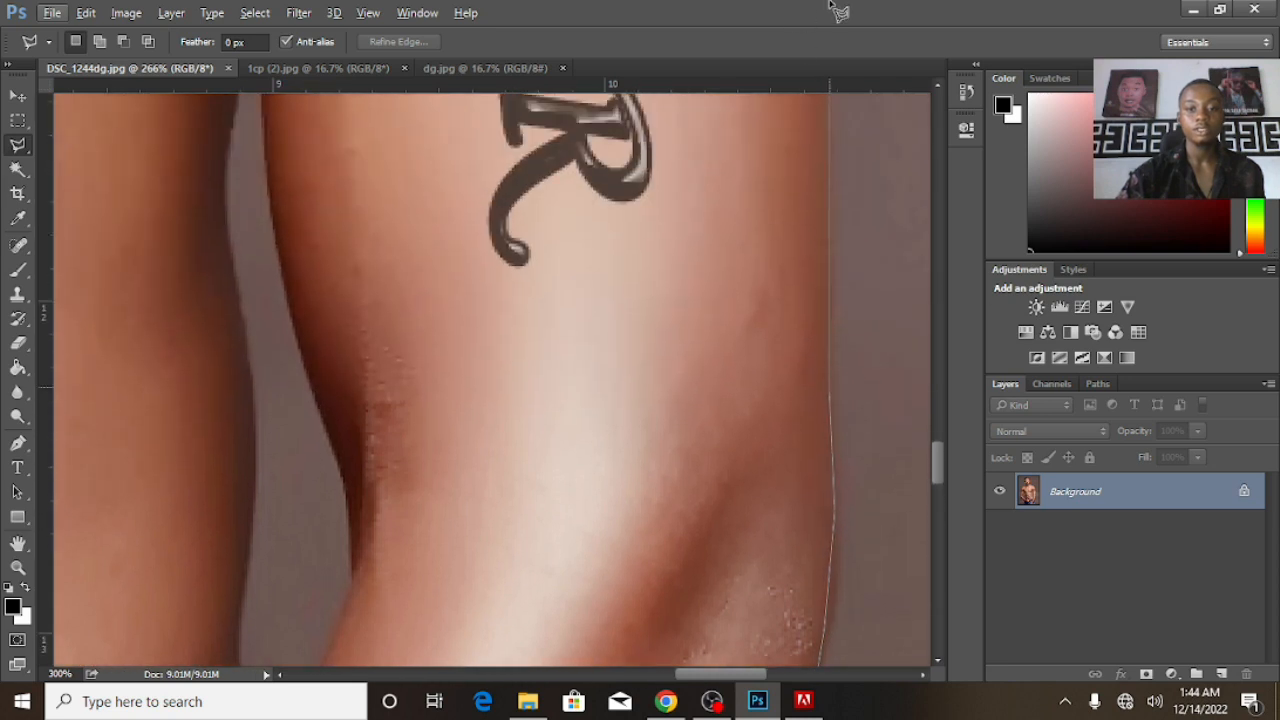
Extend the lasso outline up the outer edge of the upper arm, past the B-STER lettering and the red star tattoo.
{"action": "scroll", "coordinate": [834, 349], "scroll_direction": "up", "scroll_amount": 2}
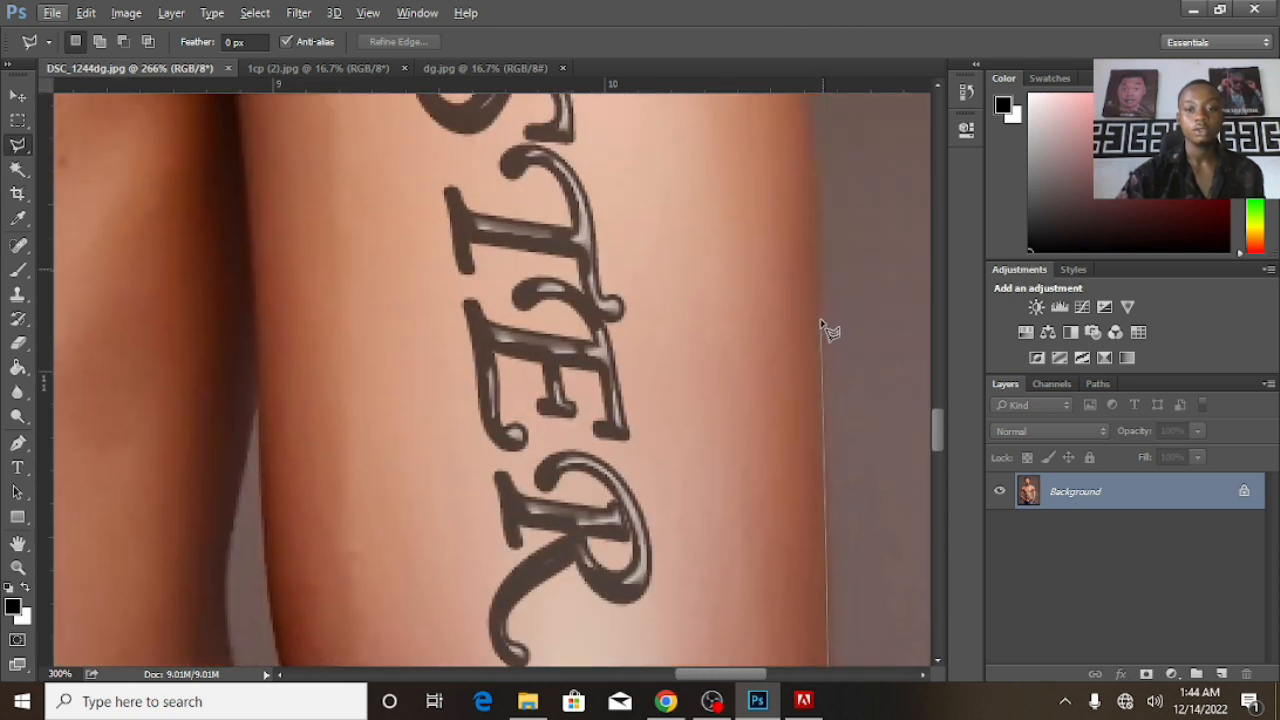
{"action": "scroll", "coordinate": [817, 330], "scroll_direction": "up", "scroll_amount": 3}
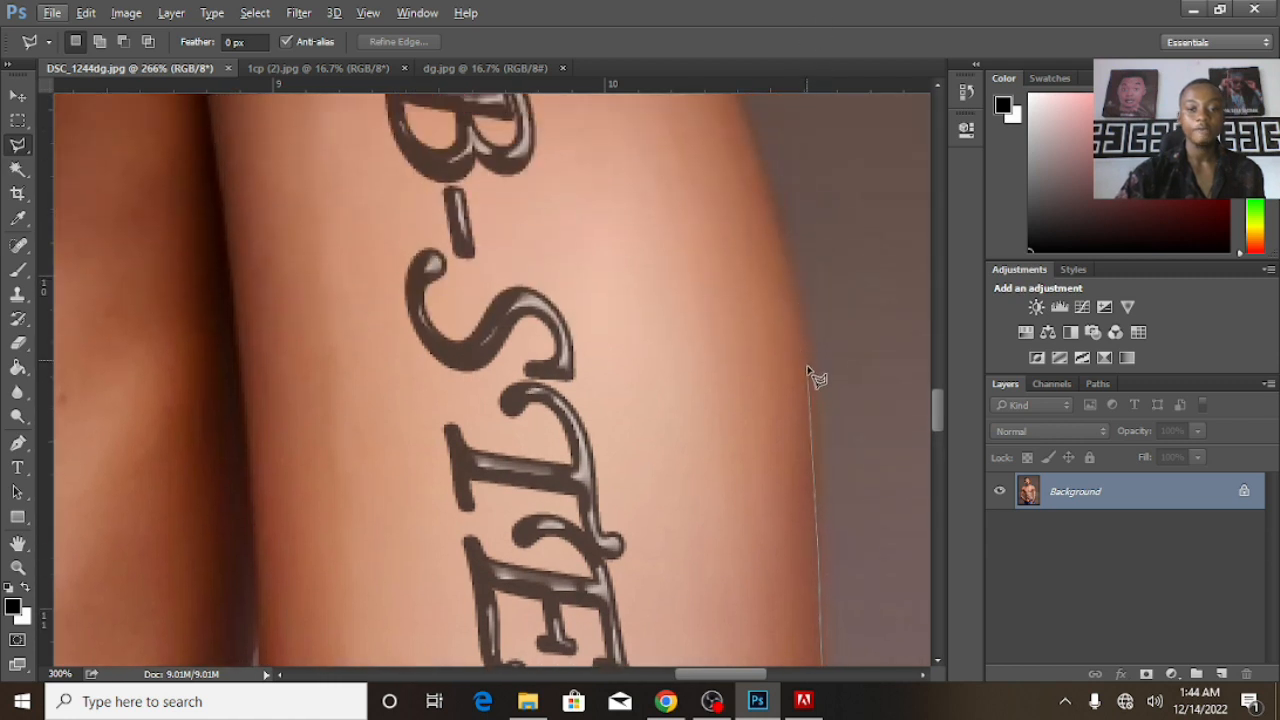
{"action": "scroll", "coordinate": [820, 386], "scroll_direction": "up", "scroll_amount": 3}
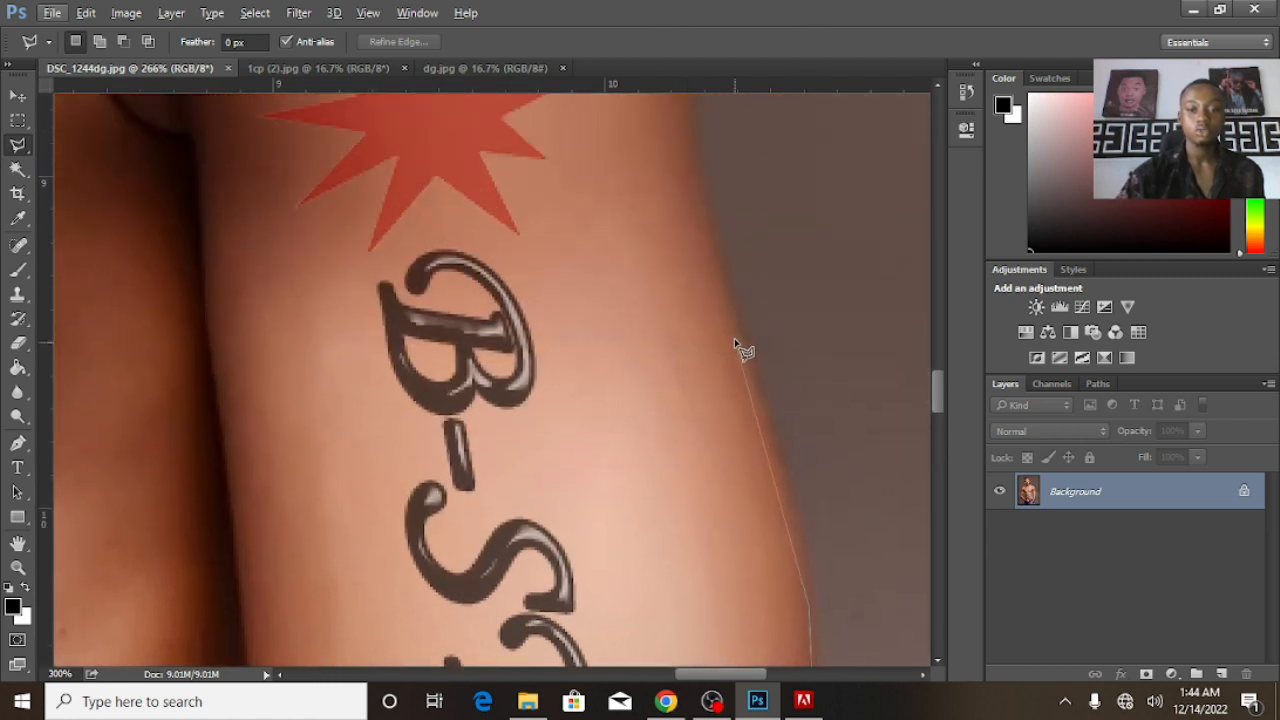
{"action": "scroll", "coordinate": [735, 332], "scroll_direction": "up", "scroll_amount": 3}
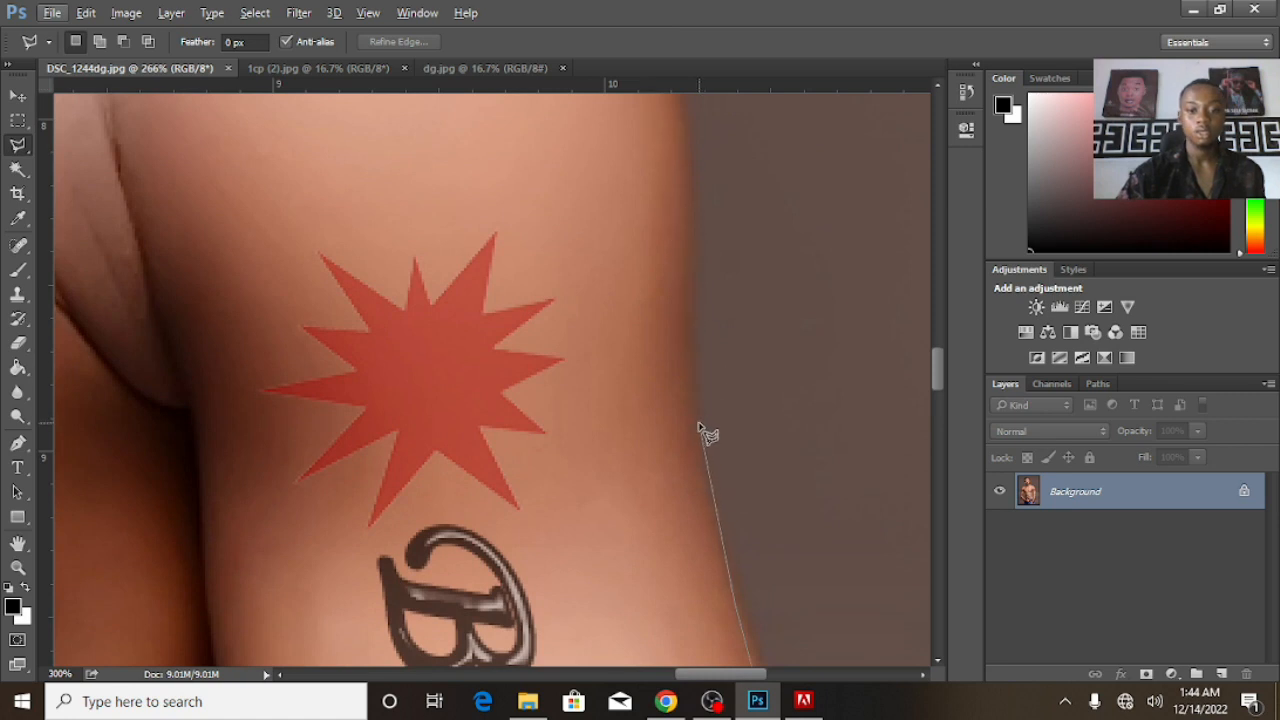
{"action": "left_click", "coordinate": [689, 424]}
{"action": "left_click", "coordinate": [681, 312]}
{"action": "left_click", "coordinate": [688, 238]}
Carry the lasso outline around the curve of the shoulder above the star tattoo and onto its upper slope.
{"action": "scroll", "coordinate": [697, 240], "scroll_direction": "up", "scroll_amount": 5}
{"action": "left_click", "coordinate": [684, 356]}
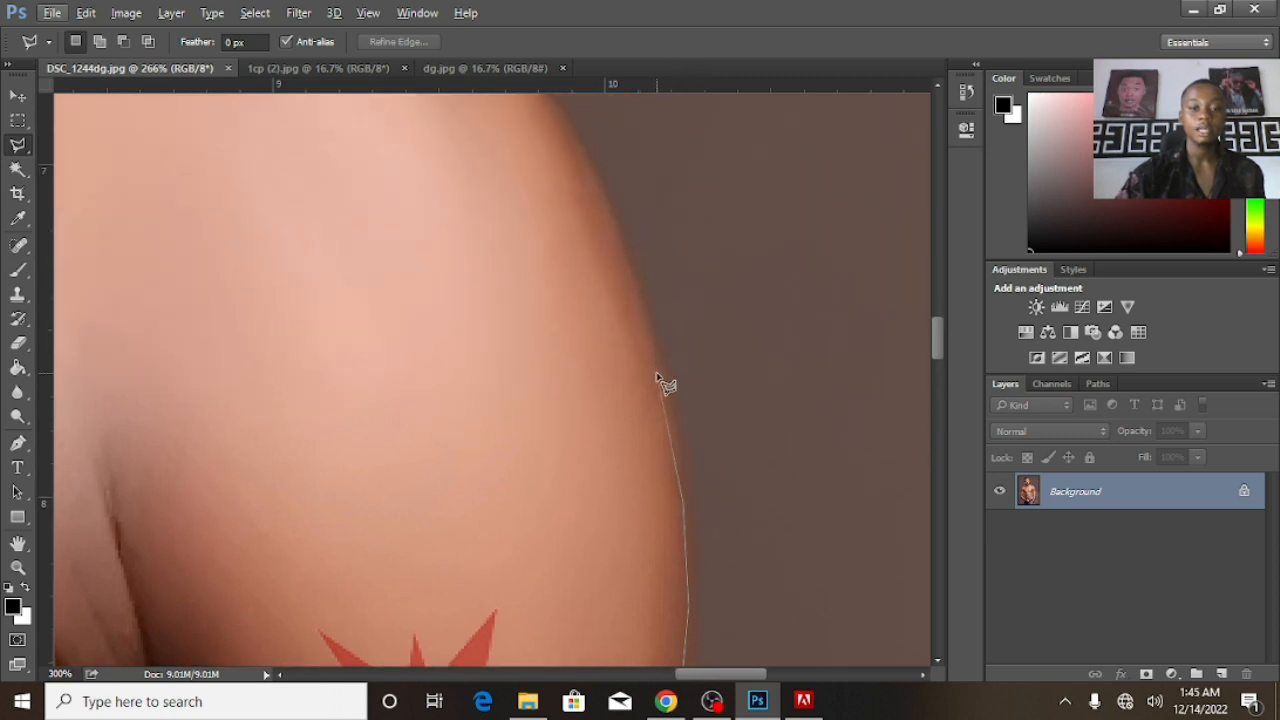
{"action": "left_click", "coordinate": [621, 234]}
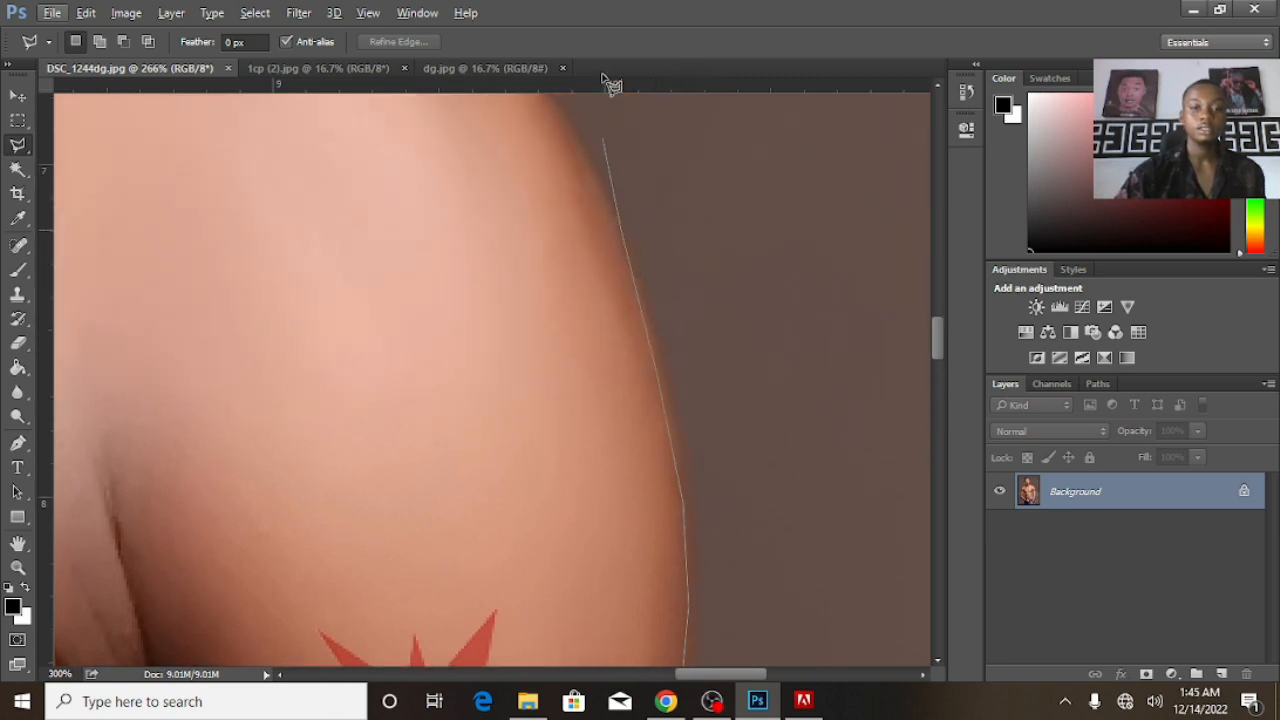
{"action": "scroll", "coordinate": [620, 236], "scroll_direction": "up", "scroll_amount": 5}
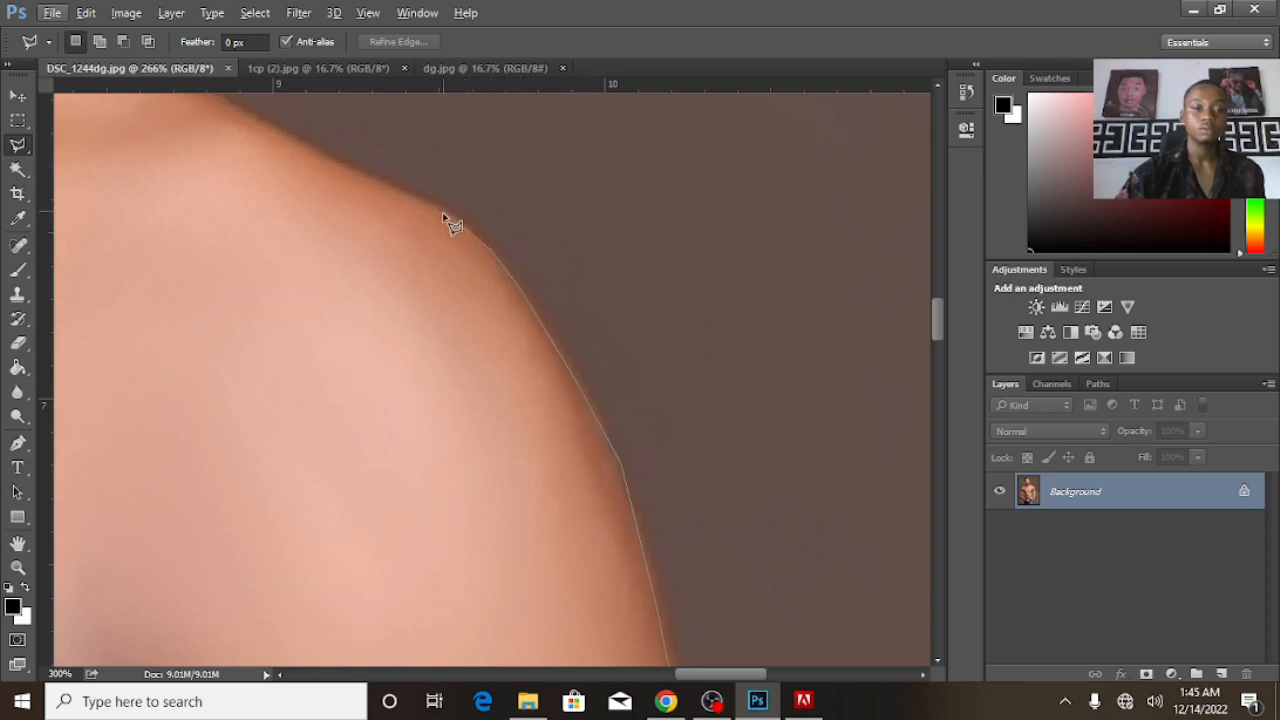
{"action": "left_click", "coordinate": [321, 153]}
{"action": "scroll", "coordinate": [180, 172], "scroll_direction": "up", "scroll_amount": 5}
{"action": "left_click", "coordinate": [202, 326]}
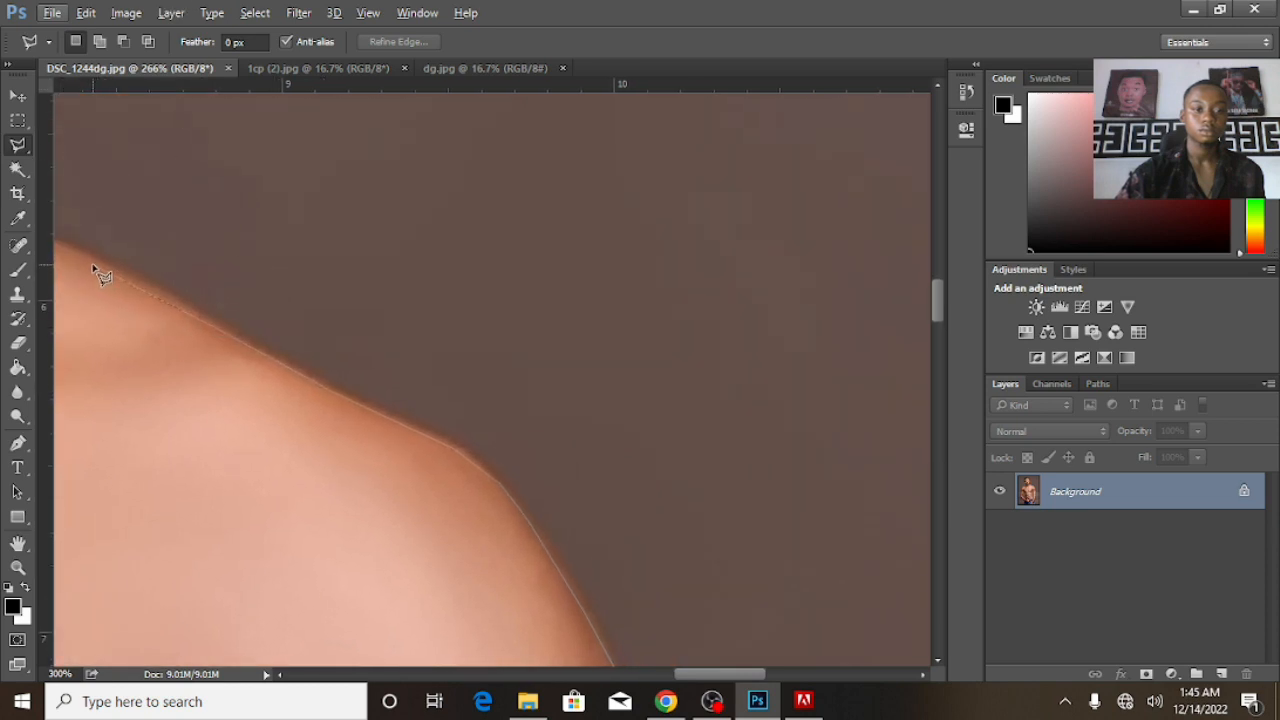
Follow the shoulder slope to the base of the neck and trace the lasso outline up the neck to the jaw.
{"action": "mouse_move", "coordinate": [120, 346]}
{"action": "left_mouse_down"}
{"action": "mouse_move", "coordinate": [583, 429]}
{"action": "mouse_move", "coordinate": [782, 487]}
{"action": "left_mouse_up"}
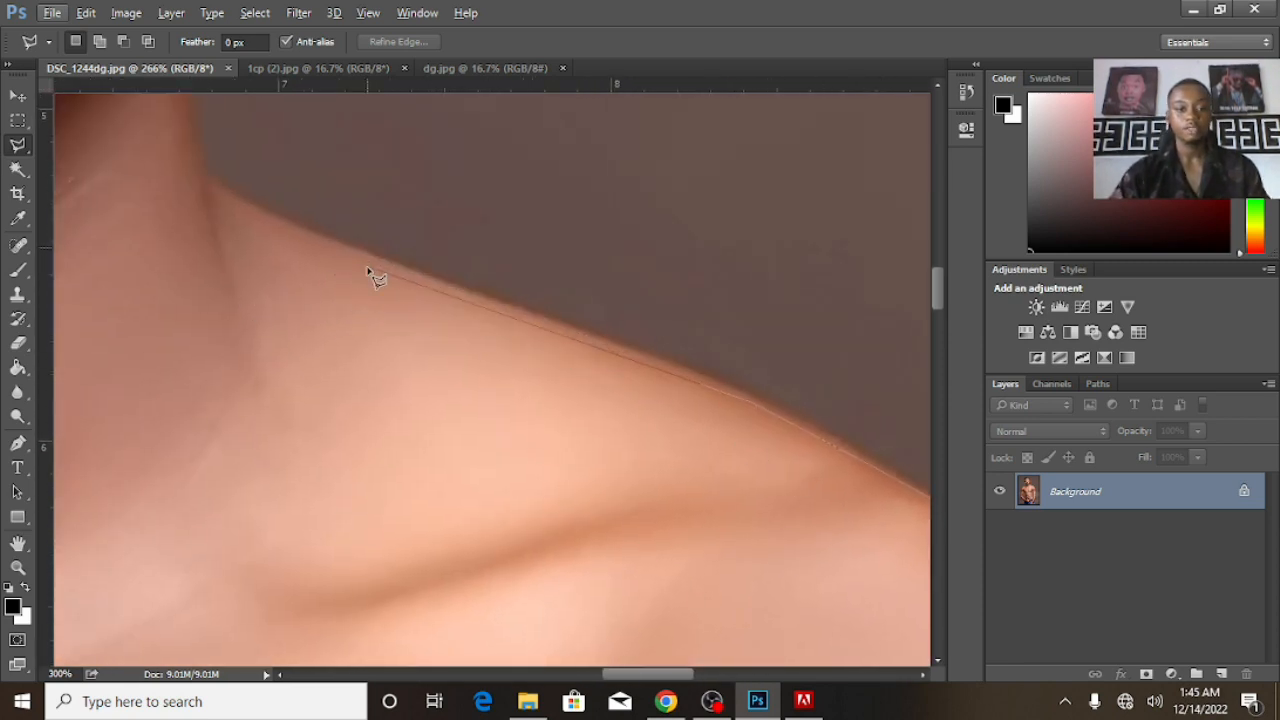
{"action": "left_click", "coordinate": [200, 189]}
{"action": "scroll", "coordinate": [200, 189], "scroll_direction": "up", "scroll_amount": 5}
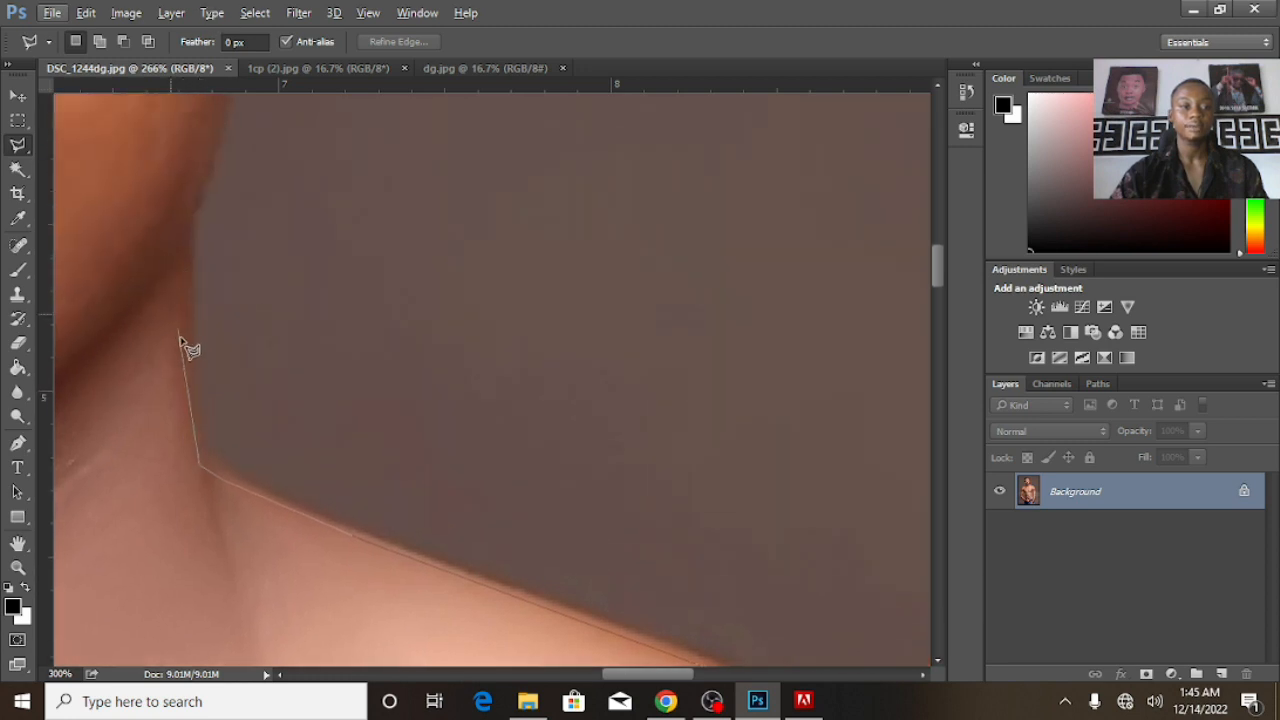
{"action": "left_click", "coordinate": [189, 278]}
{"action": "left_click", "coordinate": [190, 240]}
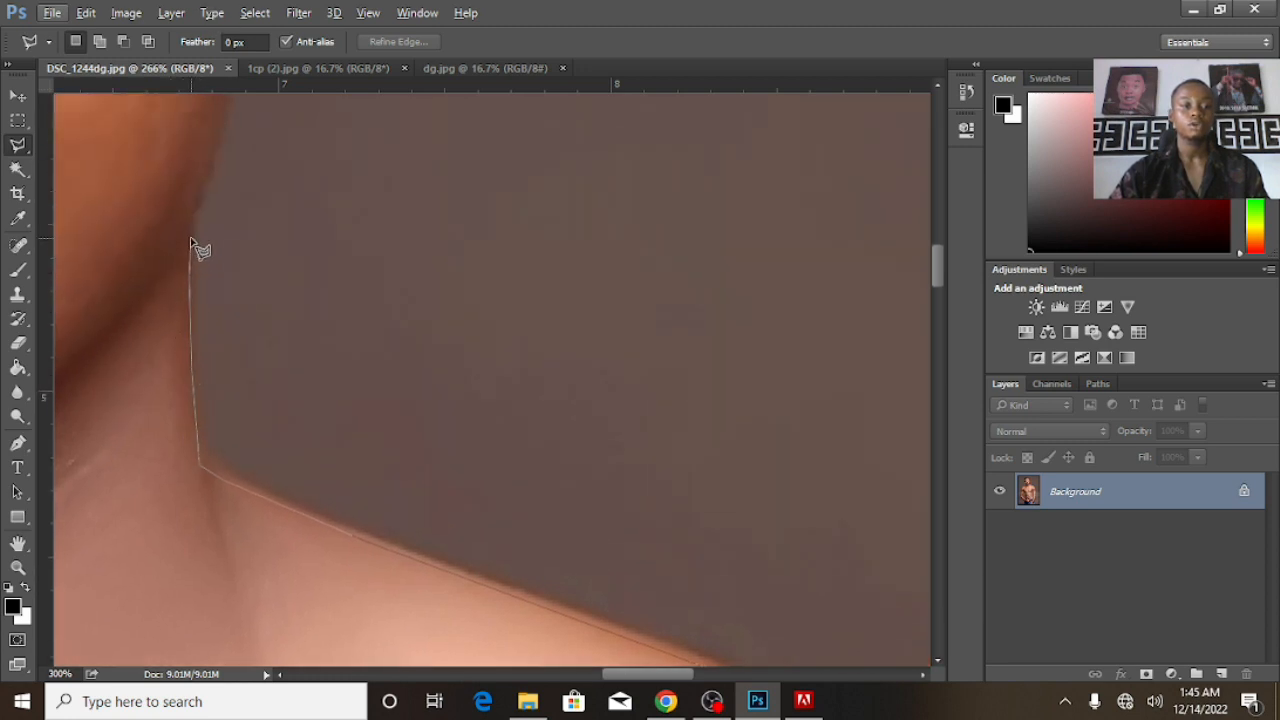
{"action": "left_click", "coordinate": [194, 196]}
Trace the lasso outline along the jaw and cheek edge up to the earlobe.
{"action": "scroll", "coordinate": [210, 157], "scroll_direction": "up", "scroll_amount": 5}
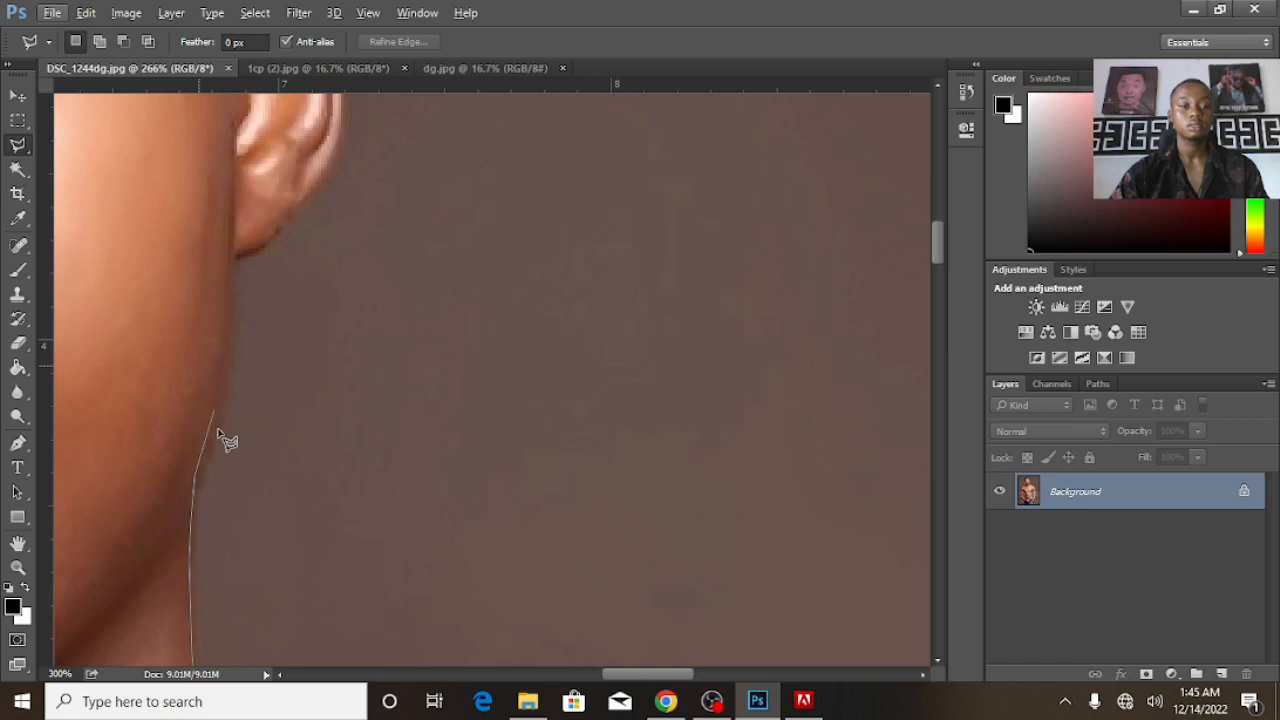
{"action": "left_click", "coordinate": [230, 378]}
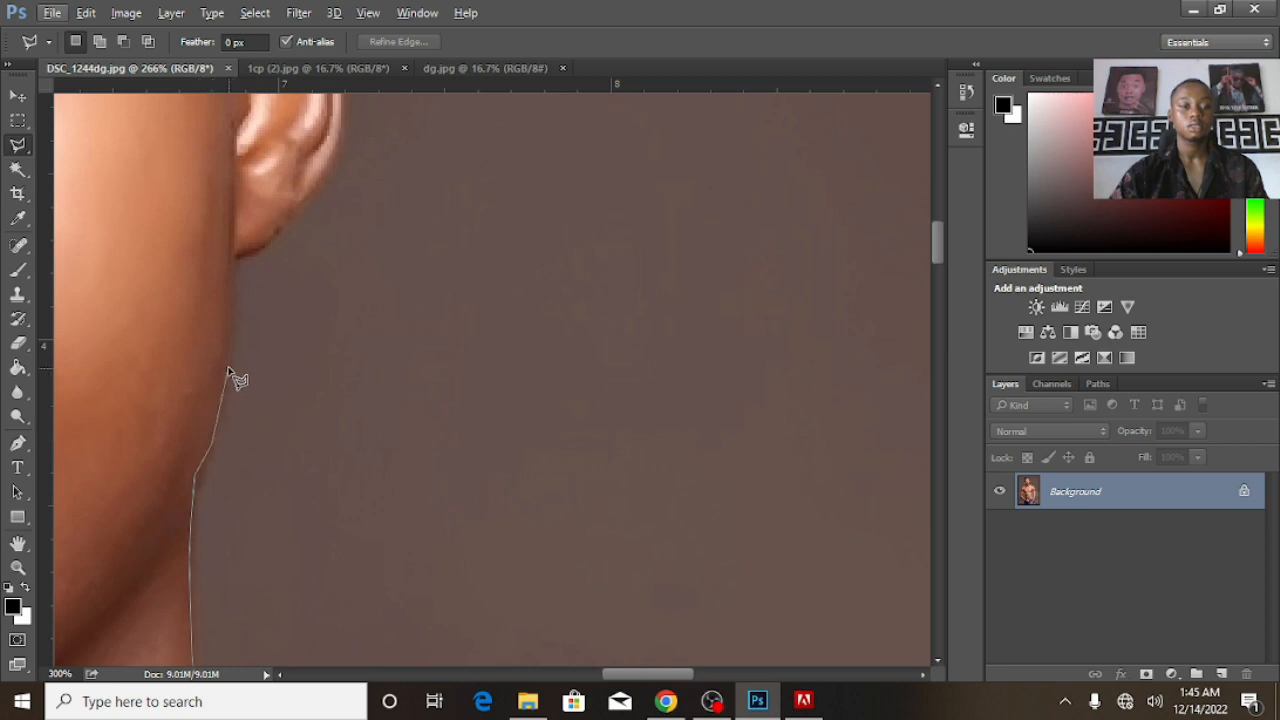
{"action": "left_click", "coordinate": [231, 256]}
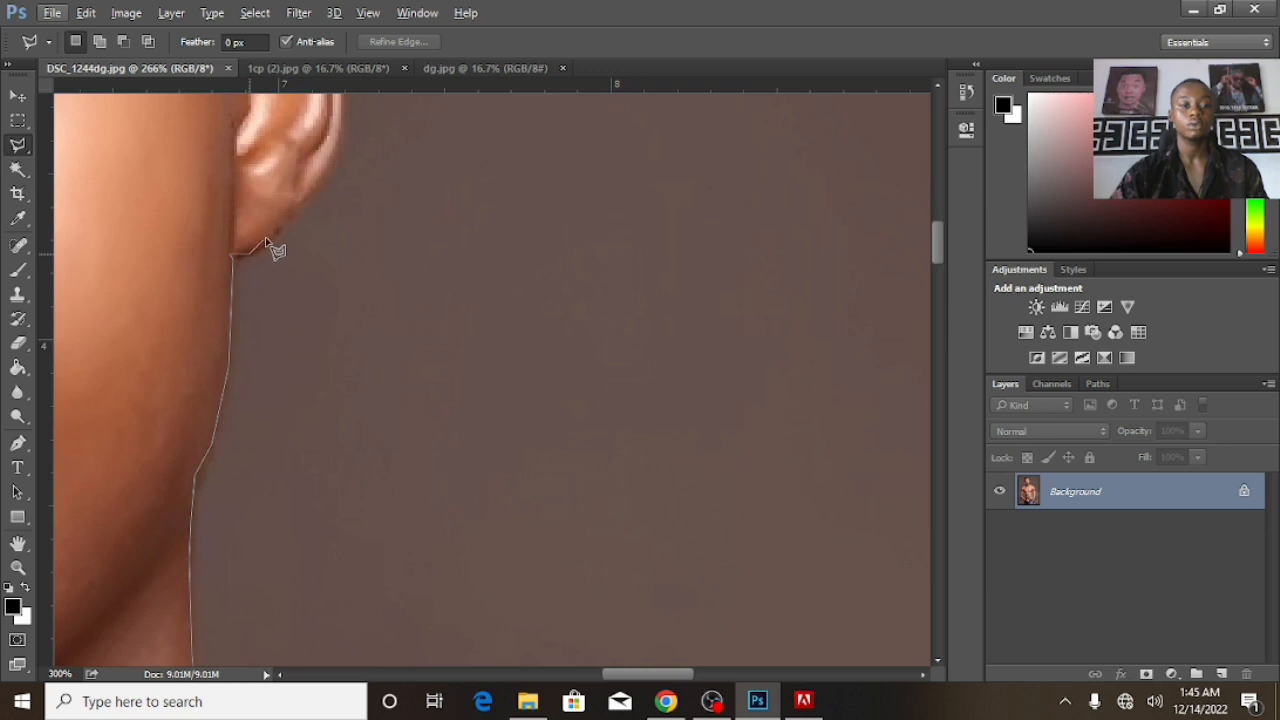
Trace the lasso outline from the earlobe around the ear's outer rim to where its top meets the hair.
{"action": "left_click", "coordinate": [329, 184]}
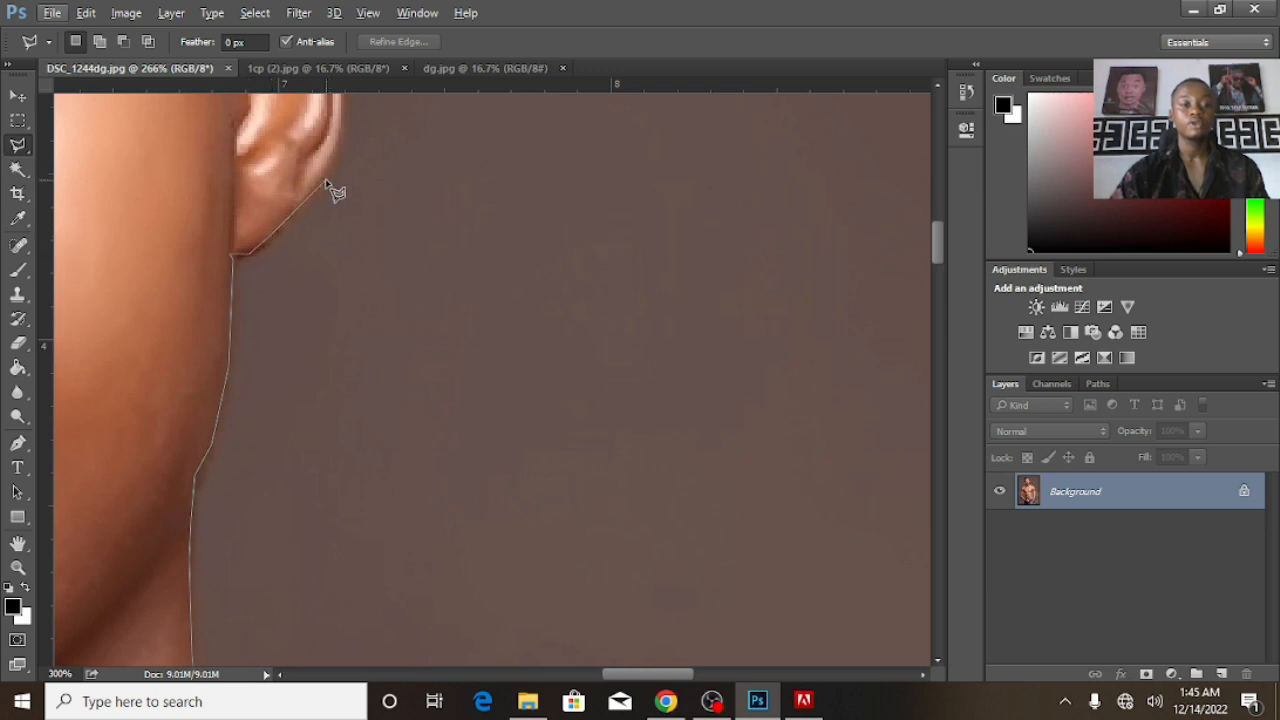
{"action": "key", "text": "space"}
{"action": "left_click_drag", "start_coordinate": [343, 129], "coordinate": [336, 463]}
{"action": "left_click", "coordinate": [334, 443]}
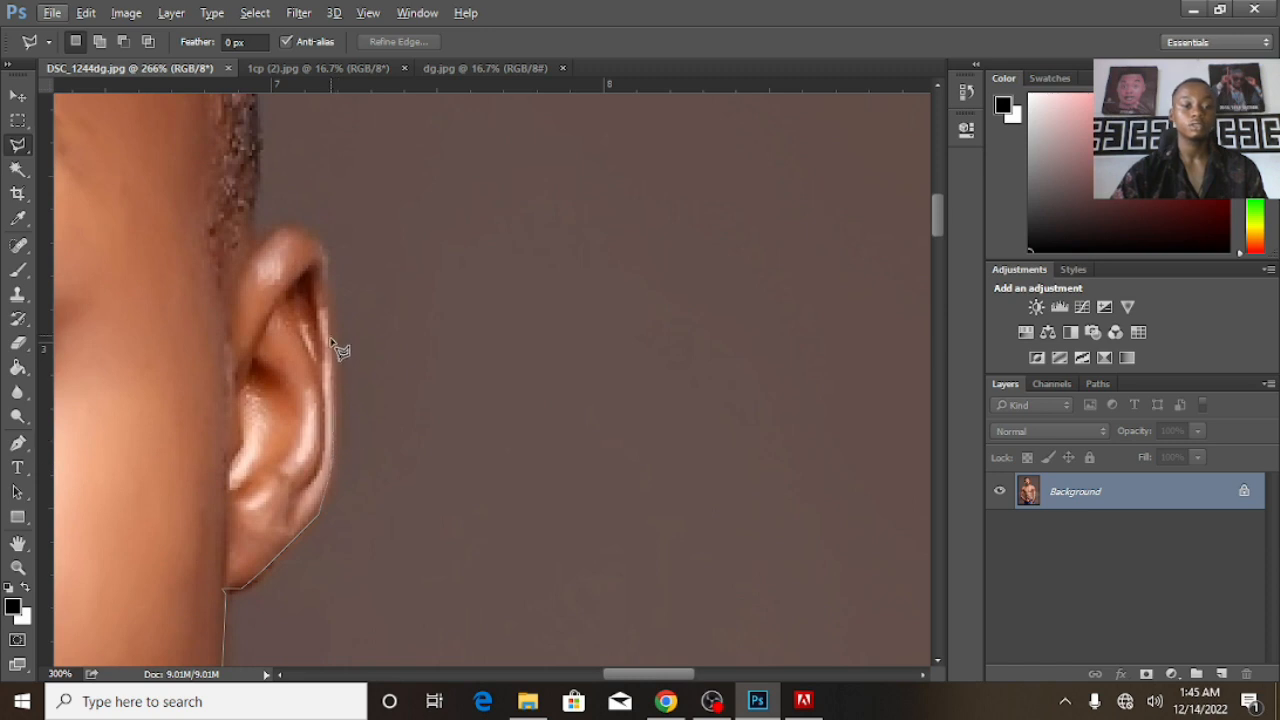
{"action": "left_click", "coordinate": [315, 244]}
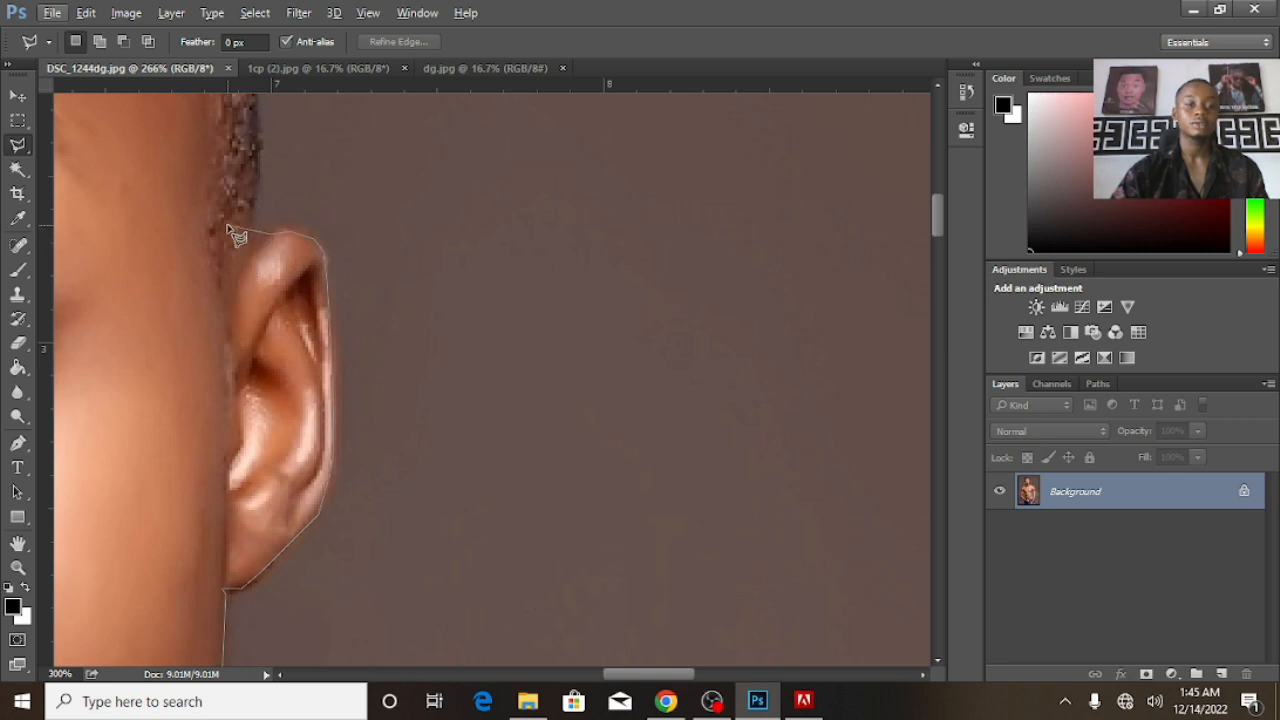
{"action": "left_click", "coordinate": [248, 241]}
Extend the lasso outline up the side of the head and around the upper corner of the hairline.
{"action": "scroll", "coordinate": [258, 142], "scroll_direction": "up", "scroll_amount": 3}
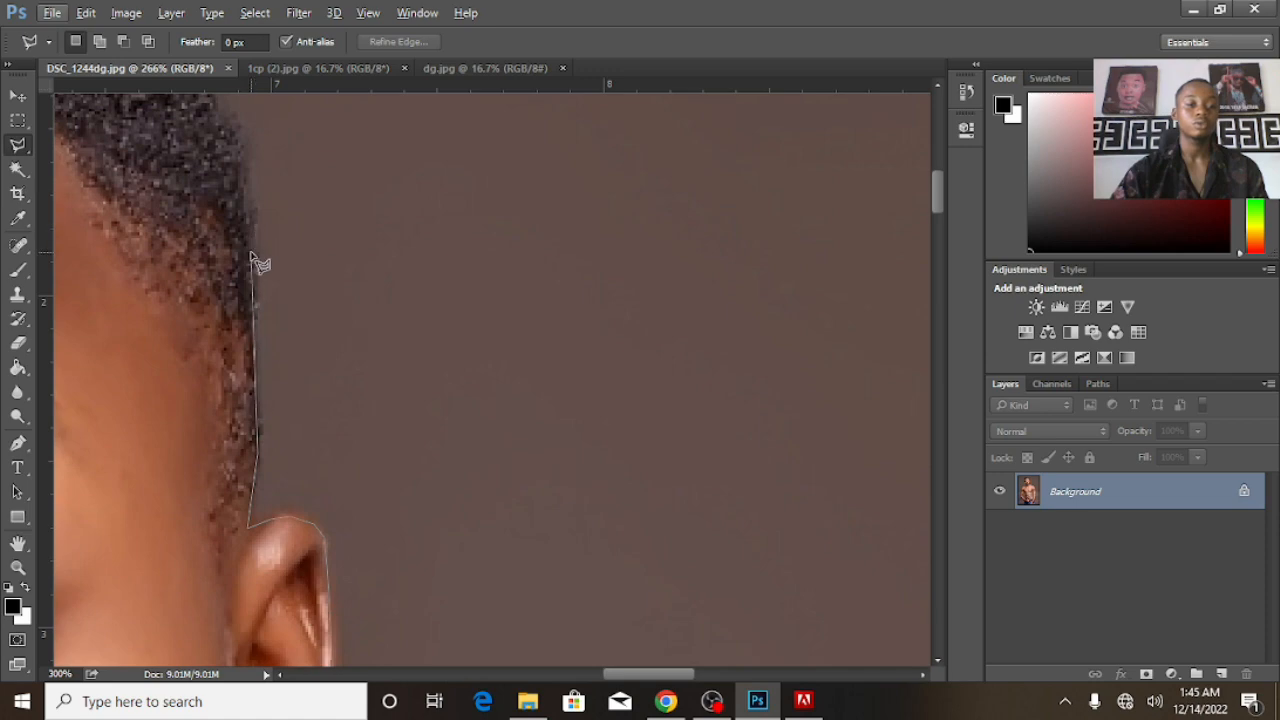
{"action": "left_click", "coordinate": [250, 186]}
{"action": "mouse_move", "coordinate": [228, 130]}
{"action": "left_mouse_down"}
{"action": "mouse_move", "coordinate": [686, 426]}
{"action": "mouse_move", "coordinate": [706, 394]}
{"action": "left_mouse_up"}
{"action": "left_click", "coordinate": [709, 389]}
{"action": "left_click", "coordinate": [683, 362]}
{"action": "left_click", "coordinate": [675, 327]}
{"action": "left_click", "coordinate": [671, 292]}
{"action": "left_click", "coordinate": [656, 262]}
{"action": "left_click", "coordinate": [661, 234]}
{"action": "left_click", "coordinate": [570, 177]}
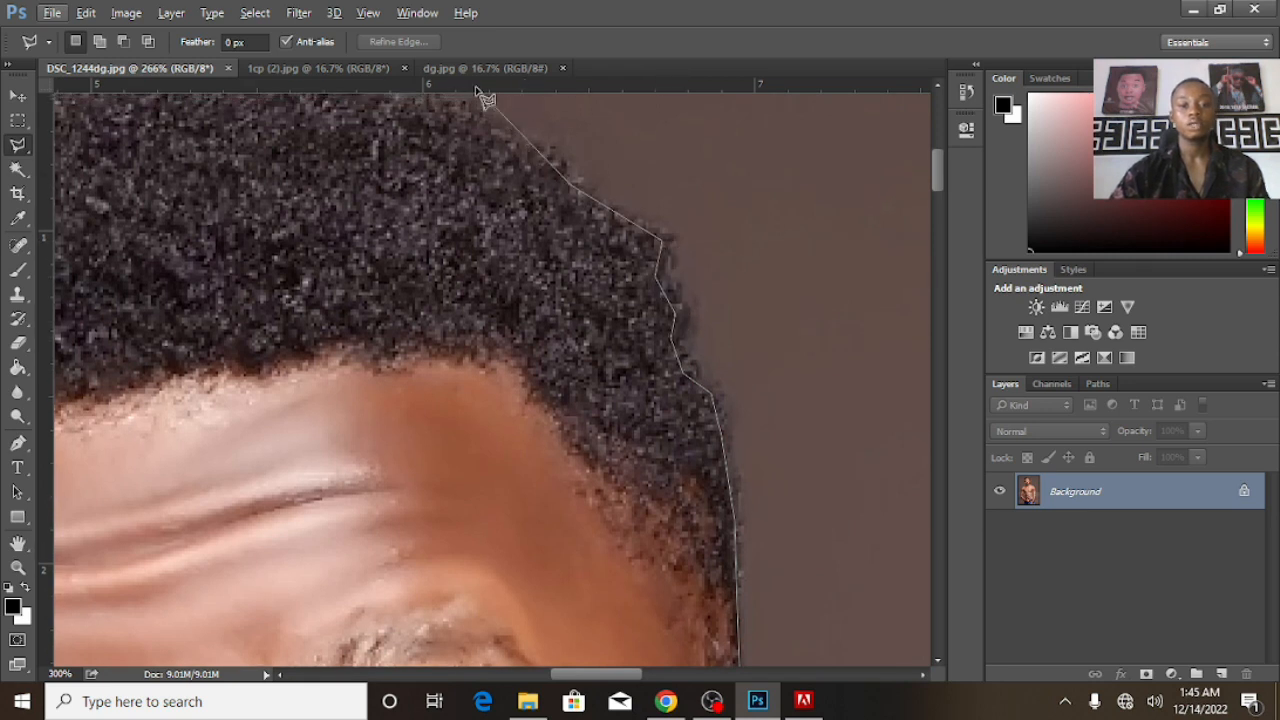
Carry the lasso outline across the crown of the hair, following the bumps along its upper edge.
{"action": "left_click_drag", "start_coordinate": [446, 226], "coordinate": [583, 466]}
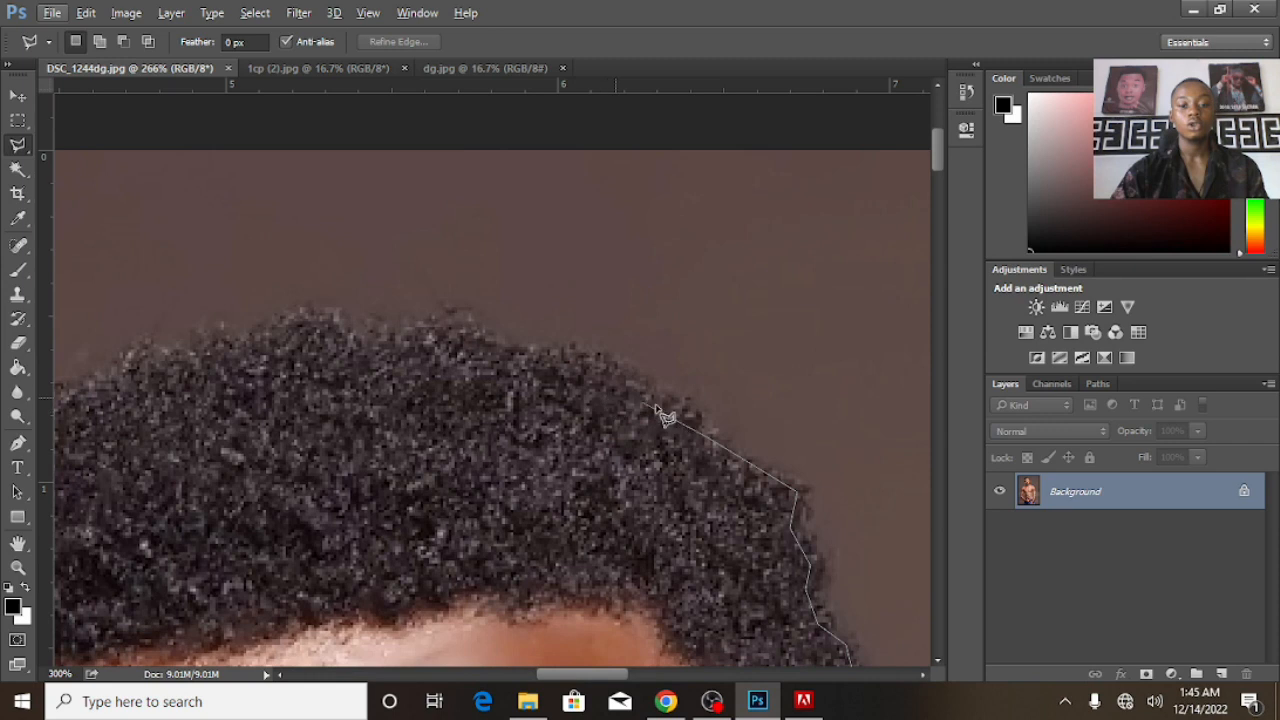
{"action": "left_click", "coordinate": [578, 356]}
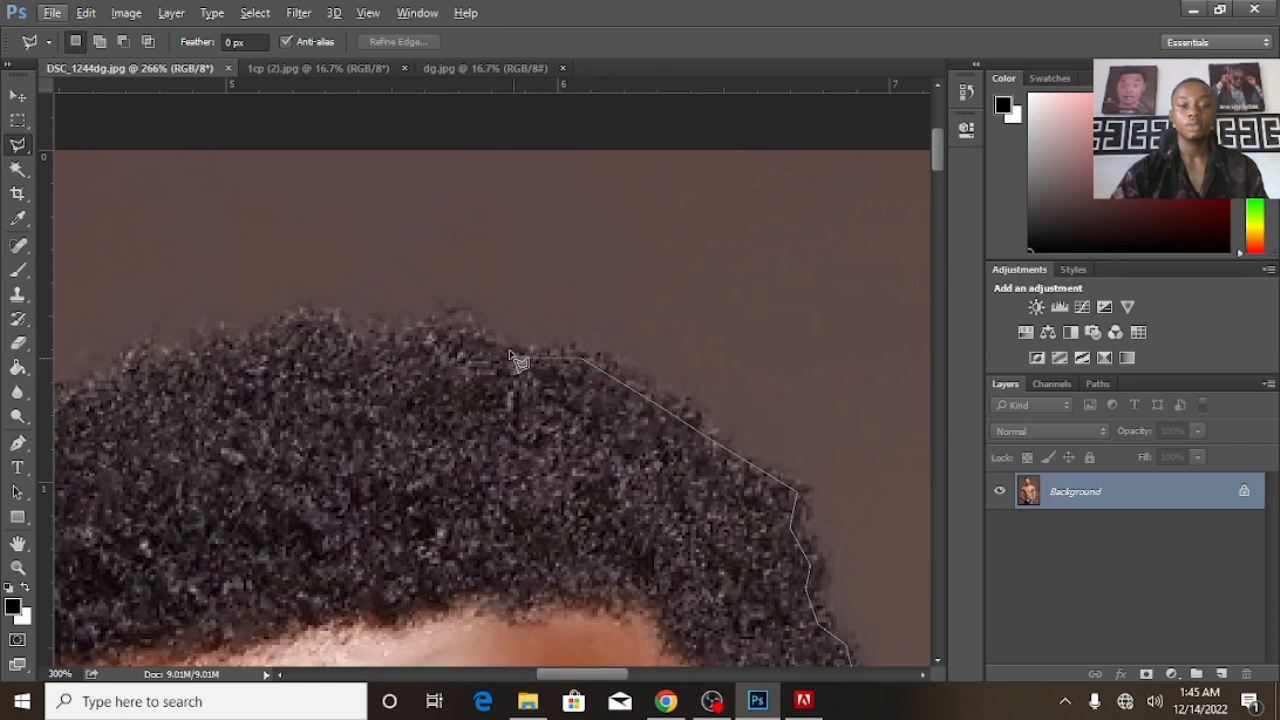
{"action": "left_click", "coordinate": [507, 346]}
{"action": "left_click", "coordinate": [457, 315]}
{"action": "left_click", "coordinate": [419, 330]}
{"action": "left_click", "coordinate": [359, 339]}
{"action": "left_click", "coordinate": [322, 315]}
{"action": "left_click", "coordinate": [181, 370]}
{"action": "left_click", "coordinate": [140, 370]}
Continue the lasso outline down the far slope of the hair to the opposite upper corner of the head.
{"action": "key", "text": "space"}
{"action": "left_click_drag", "start_coordinate": [131, 400], "coordinate": [591, 314]}
{"action": "left_click", "coordinate": [558, 314]}
{"action": "left_click", "coordinate": [530, 314]}
{"action": "left_click", "coordinate": [475, 359]}
{"action": "left_click", "coordinate": [363, 437]}
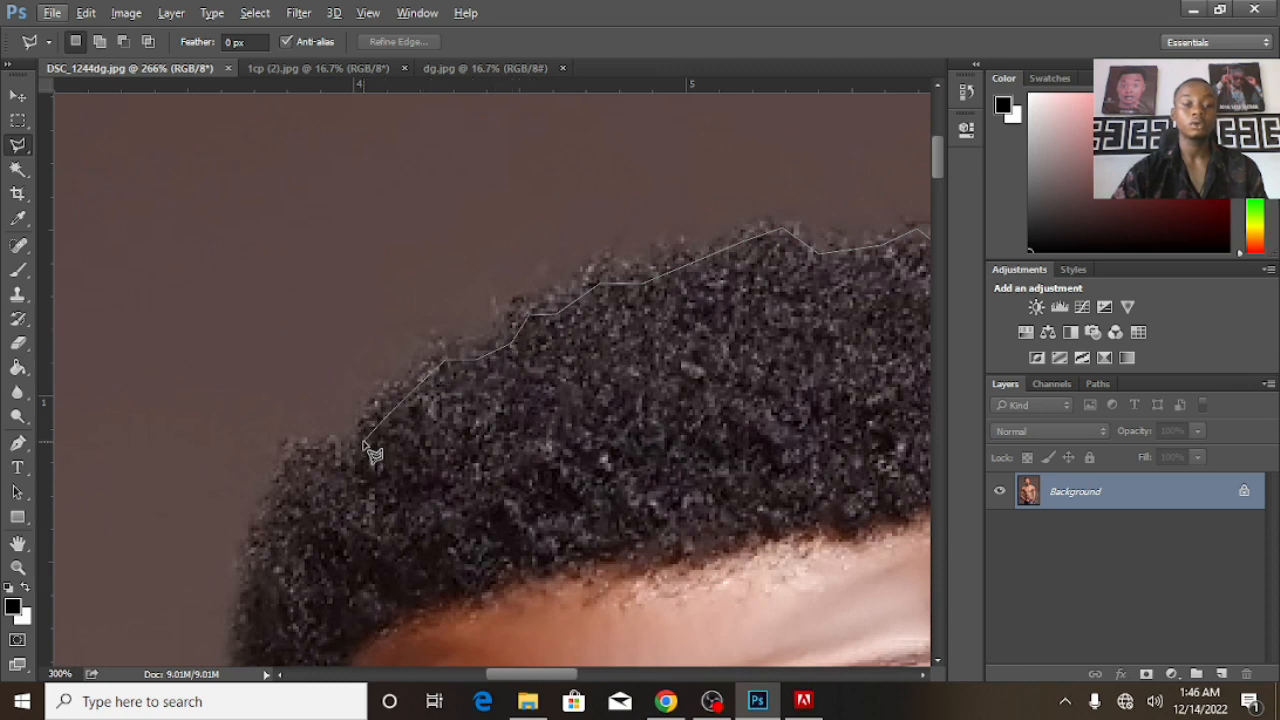
{"action": "left_click", "coordinate": [298, 452]}
{"action": "left_click", "coordinate": [278, 497]}
Trace the lasso outline down the side of the hair to the green-lit temple.
{"action": "left_click_drag", "start_coordinate": [316, 457], "coordinate": [643, 74]}
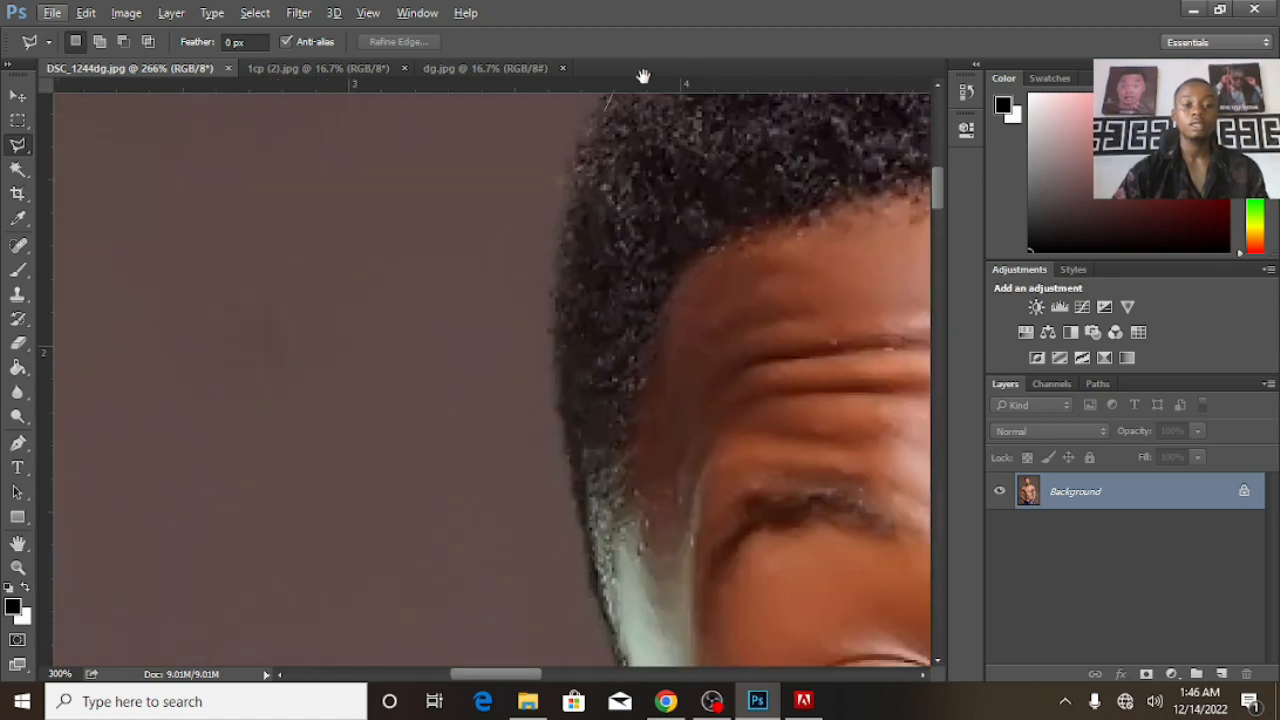
{"action": "left_click", "coordinate": [578, 174]}
{"action": "left_click", "coordinate": [569, 250]}
{"action": "left_click", "coordinate": [563, 315]}
{"action": "left_click", "coordinate": [580, 499]}
Extend the lasso outline past the temple and around the second ear to its lobe.
{"action": "left_click_drag", "start_coordinate": [583, 496], "coordinate": [504, 236]}
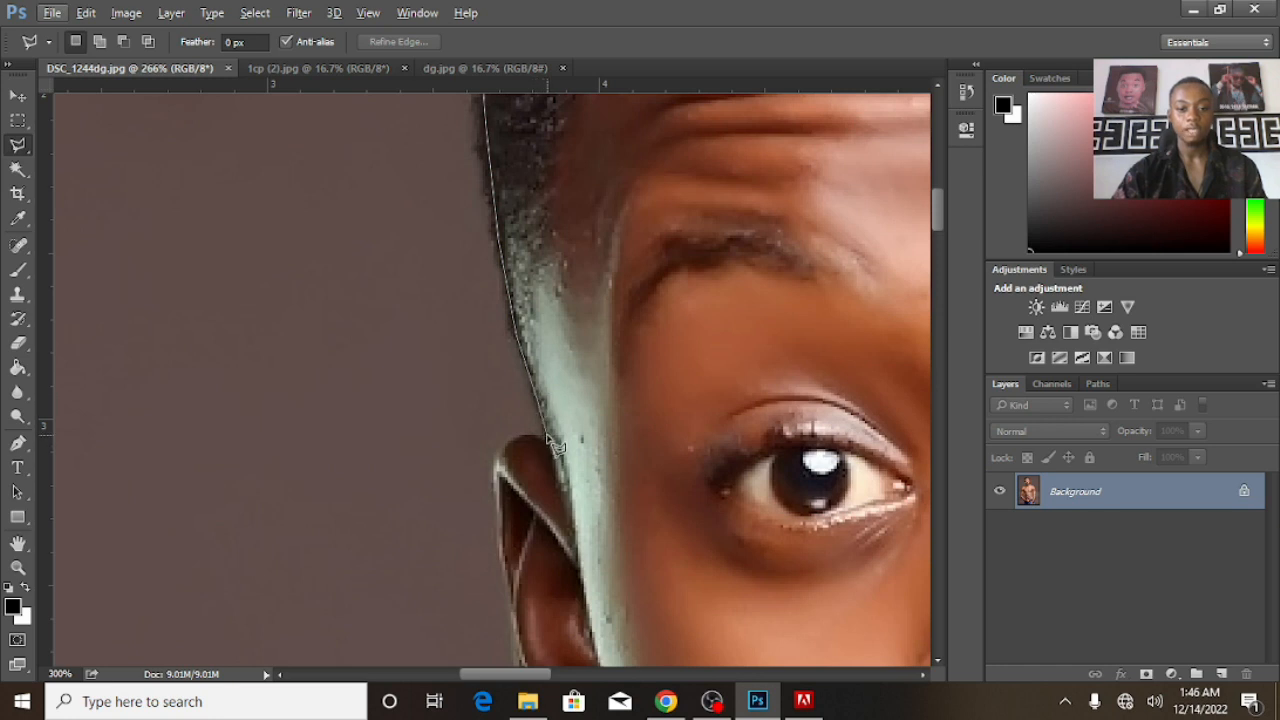
{"action": "left_click", "coordinate": [499, 476]}
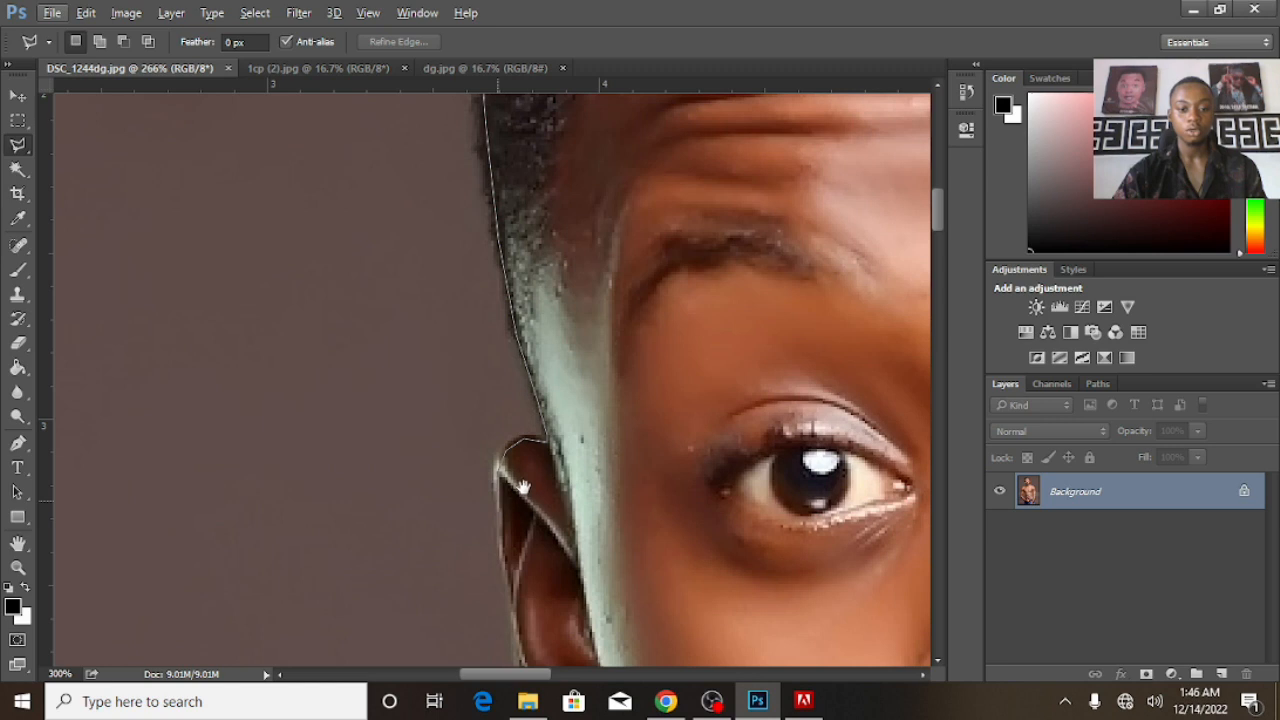
{"action": "left_click_drag", "start_coordinate": [515, 491], "coordinate": [494, 247]}
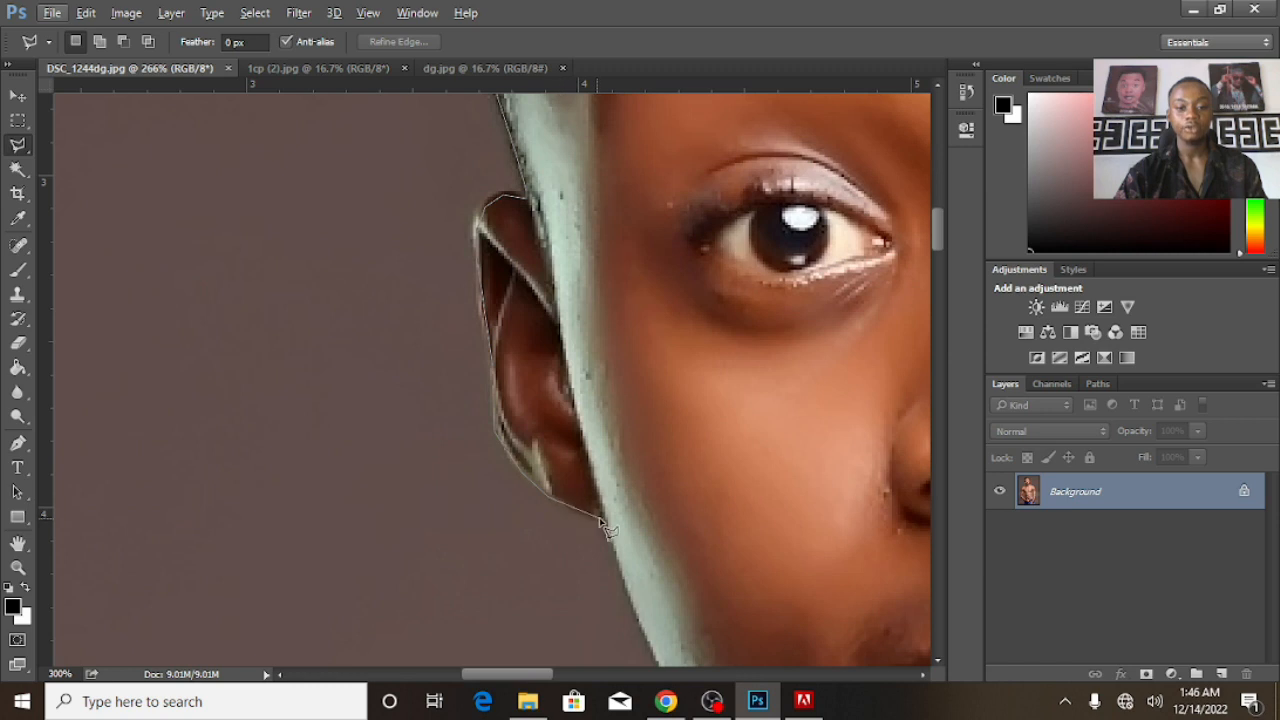
Trace the lasso outline along the green-lit cheek and jaw and down the neck to the shoulder.
{"action": "left_click_drag", "start_coordinate": [605, 530], "coordinate": [410, 290]}
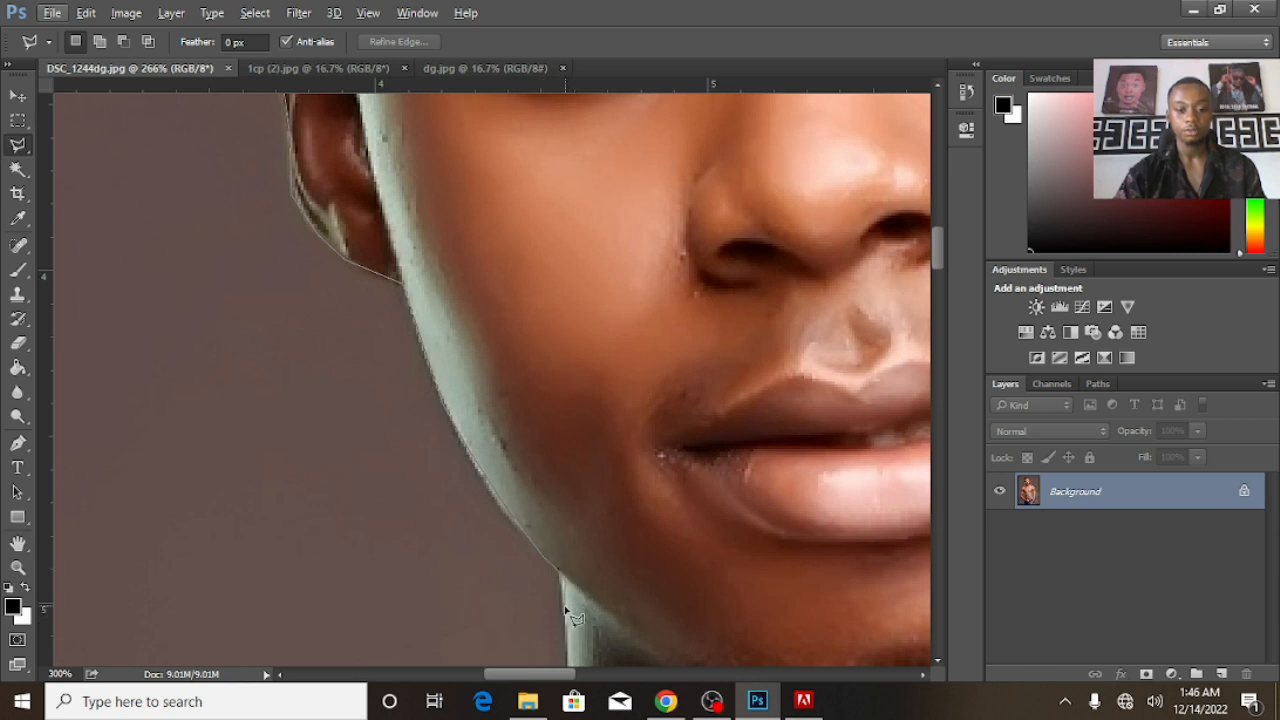
{"action": "scroll", "coordinate": [565, 610], "scroll_direction": "down", "scroll_amount": 5}
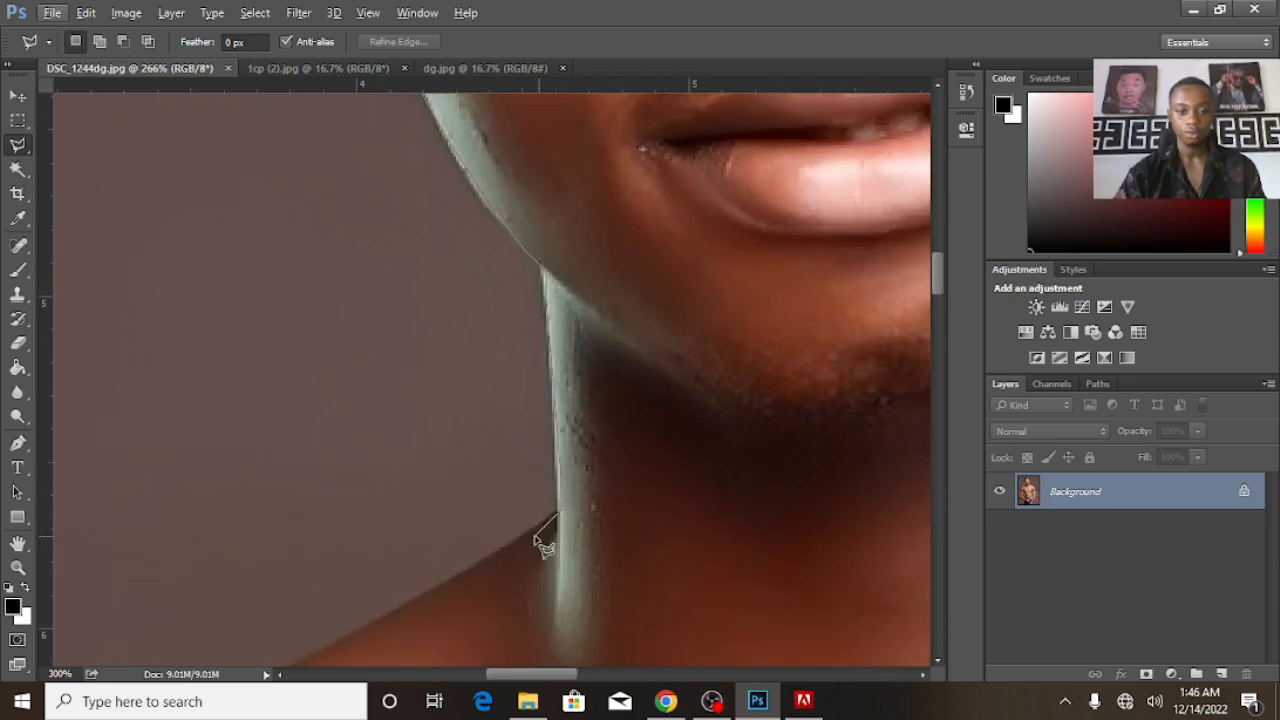
Follow the shoulder slope away from the neck and carry the lasso outline around the shoulder's curve.
{"action": "mouse_move", "coordinate": [459, 562]}
{"action": "left_mouse_down"}
{"action": "mouse_move", "coordinate": [686, 286]}
{"action": "mouse_move", "coordinate": [718, 226]}
{"action": "left_mouse_up"}
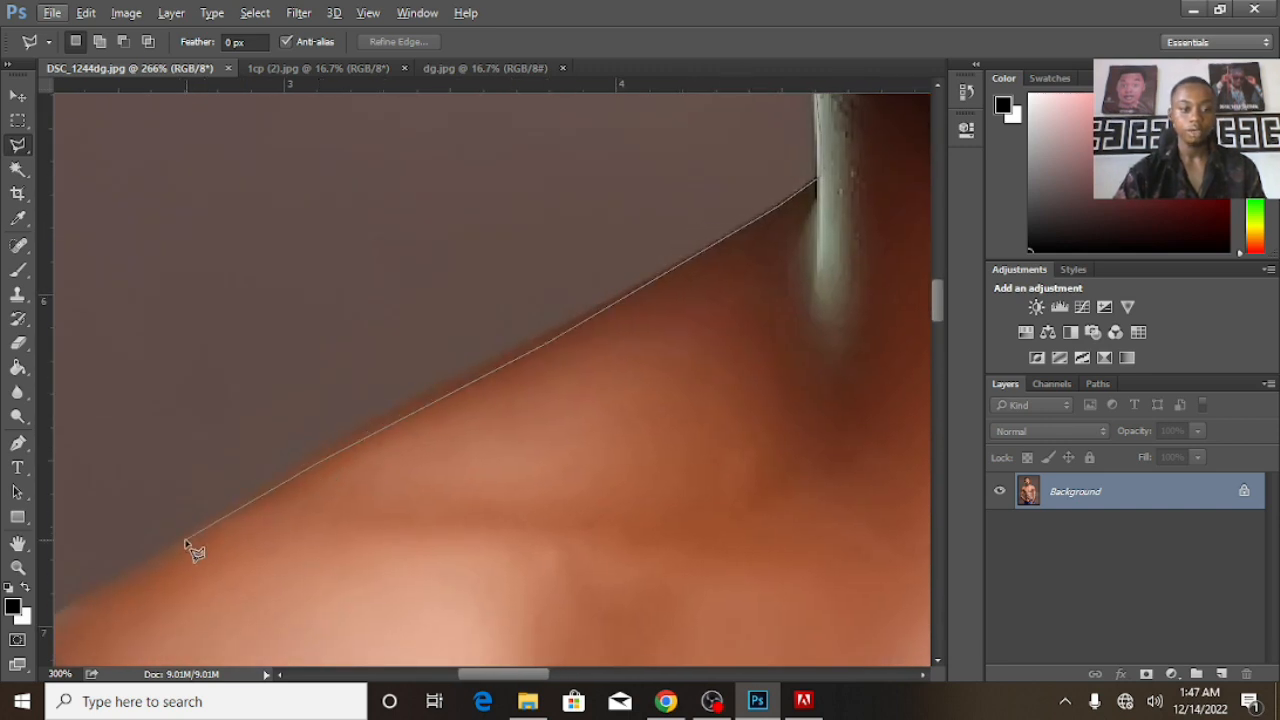
{"action": "mouse_move", "coordinate": [190, 548]}
{"action": "left_mouse_down"}
{"action": "mouse_move", "coordinate": [383, 380]}
{"action": "mouse_move", "coordinate": [616, 240]}
{"action": "left_mouse_up"}
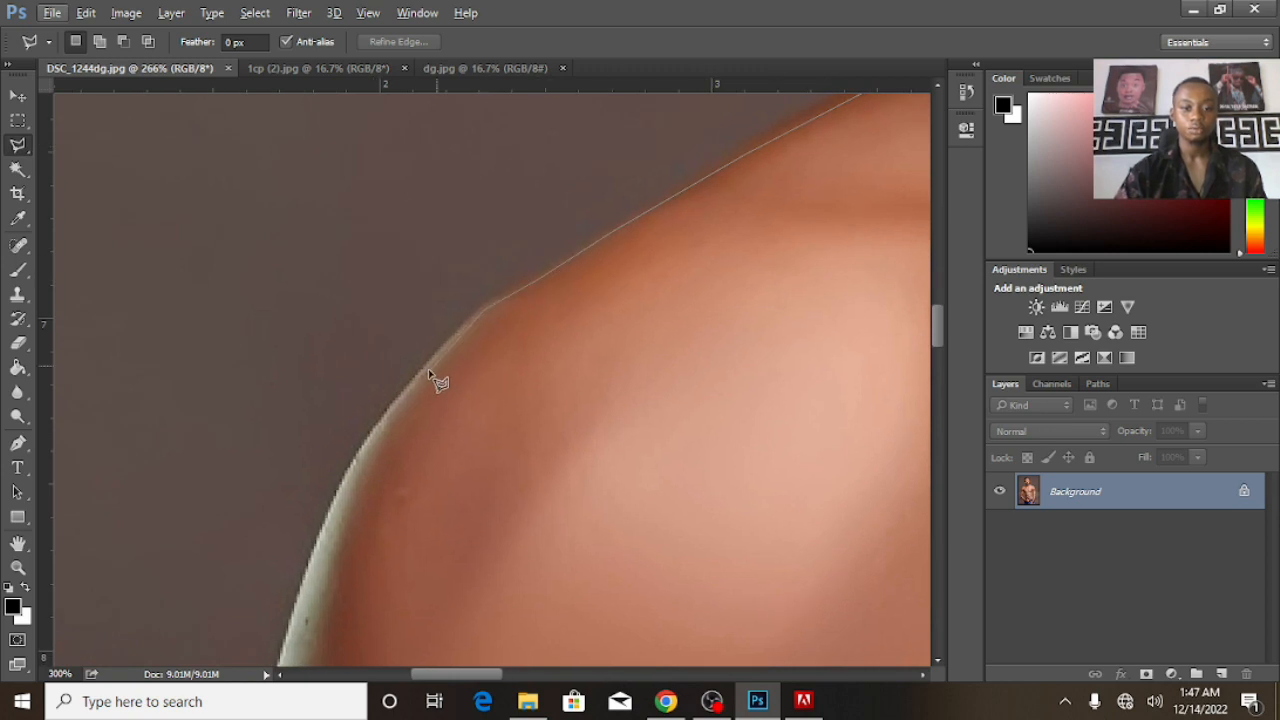
{"action": "left_click_drag", "start_coordinate": [414, 398], "coordinate": [649, 203]}
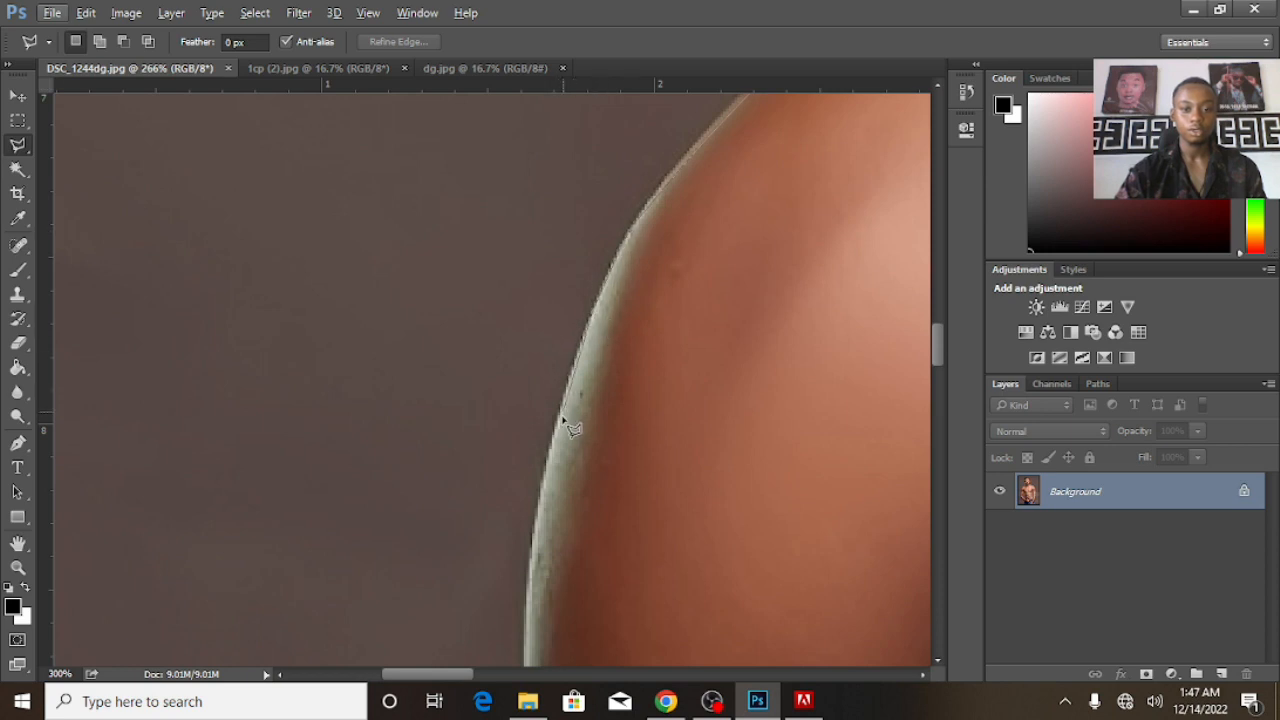
Trace the lasso outline down the green-lit outer edge of the upper arm towards the elbow.
{"action": "left_click_drag", "start_coordinate": [571, 463], "coordinate": [680, 134]}
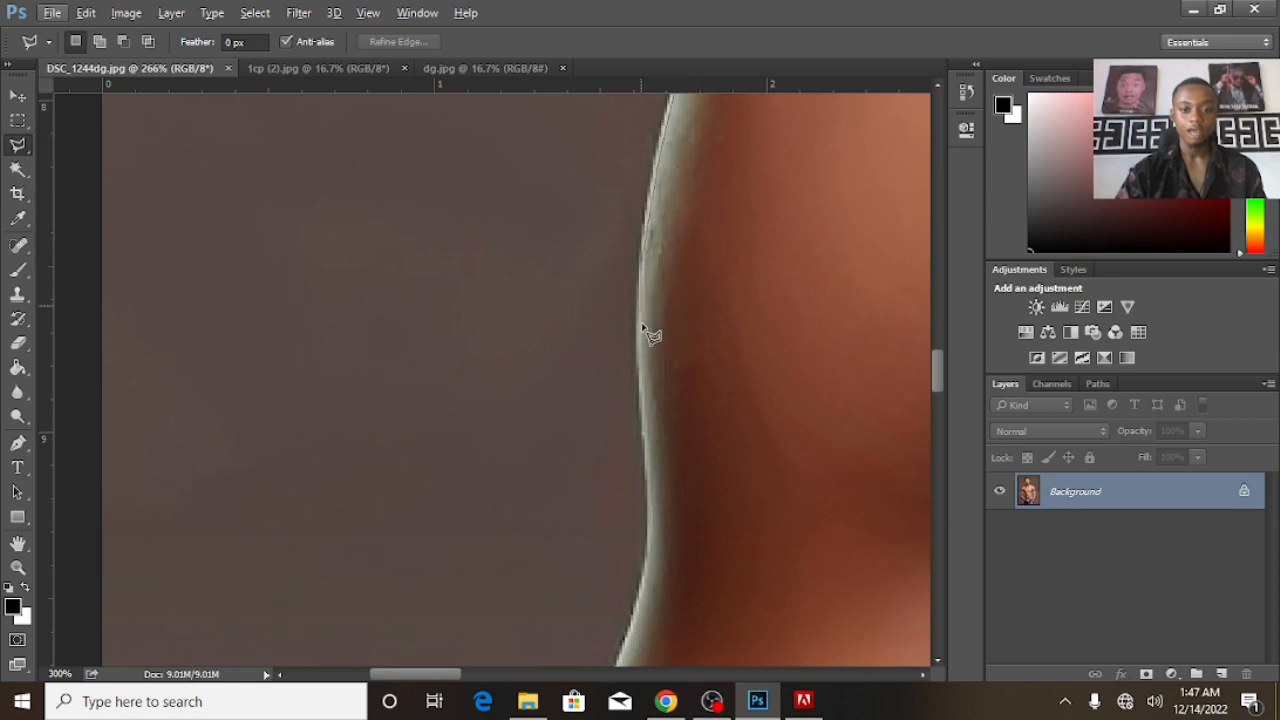
{"action": "left_click_drag", "start_coordinate": [655, 457], "coordinate": [631, 270]}
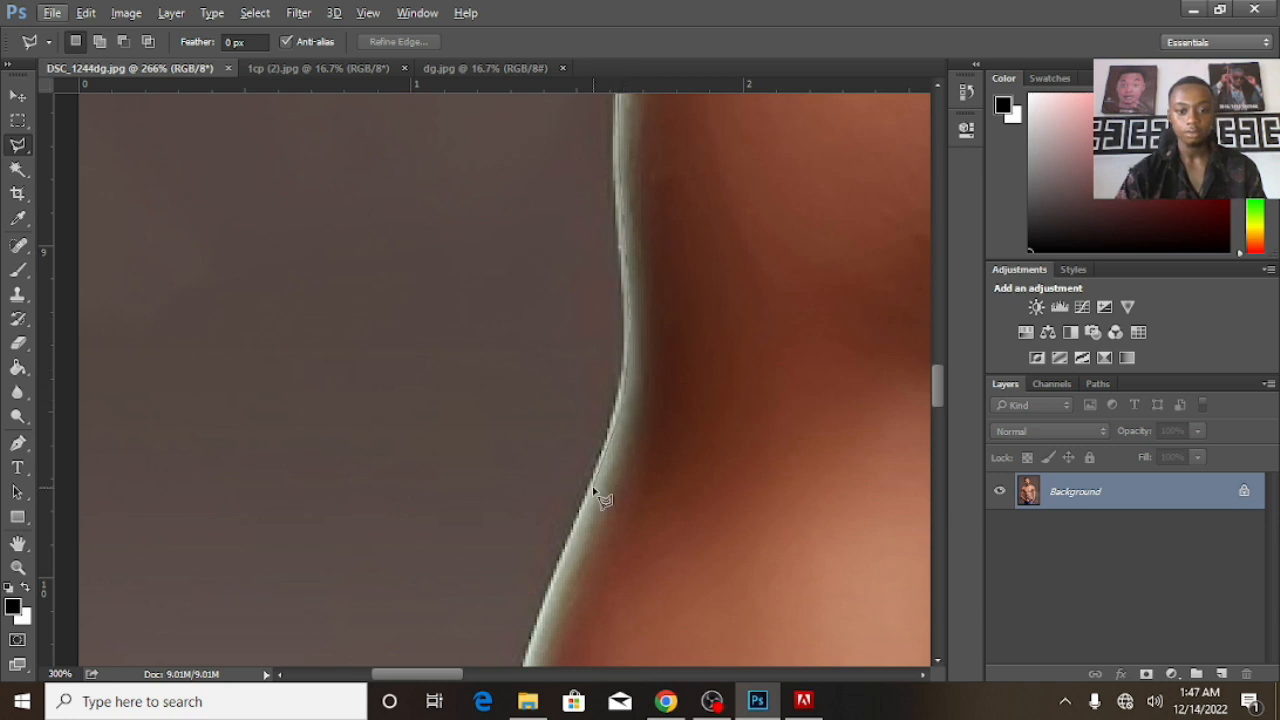
{"action": "left_click_drag", "start_coordinate": [632, 461], "coordinate": [794, 160]}
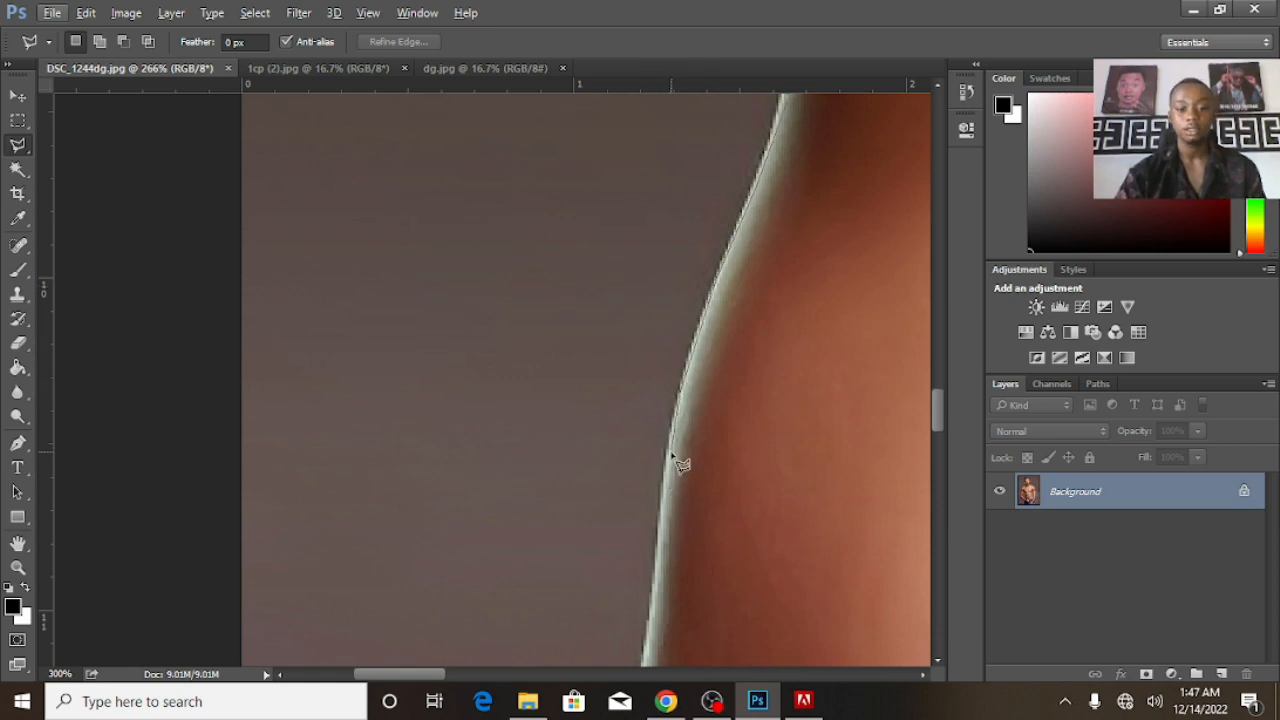
{"action": "left_click_drag", "start_coordinate": [717, 461], "coordinate": [729, 189]}
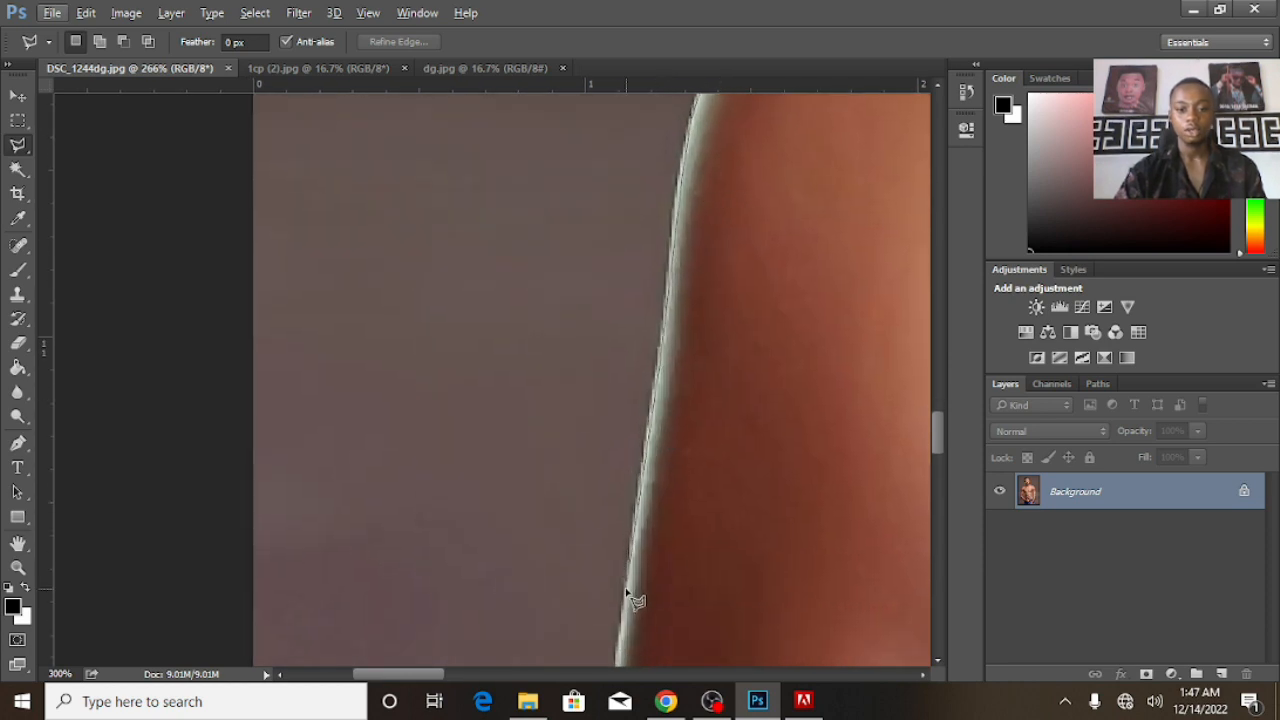
Carry the lasso outline around the elbow and along the underside of the forearm to the jeans.
{"action": "left_click_drag", "start_coordinate": [652, 398], "coordinate": [656, 117]}
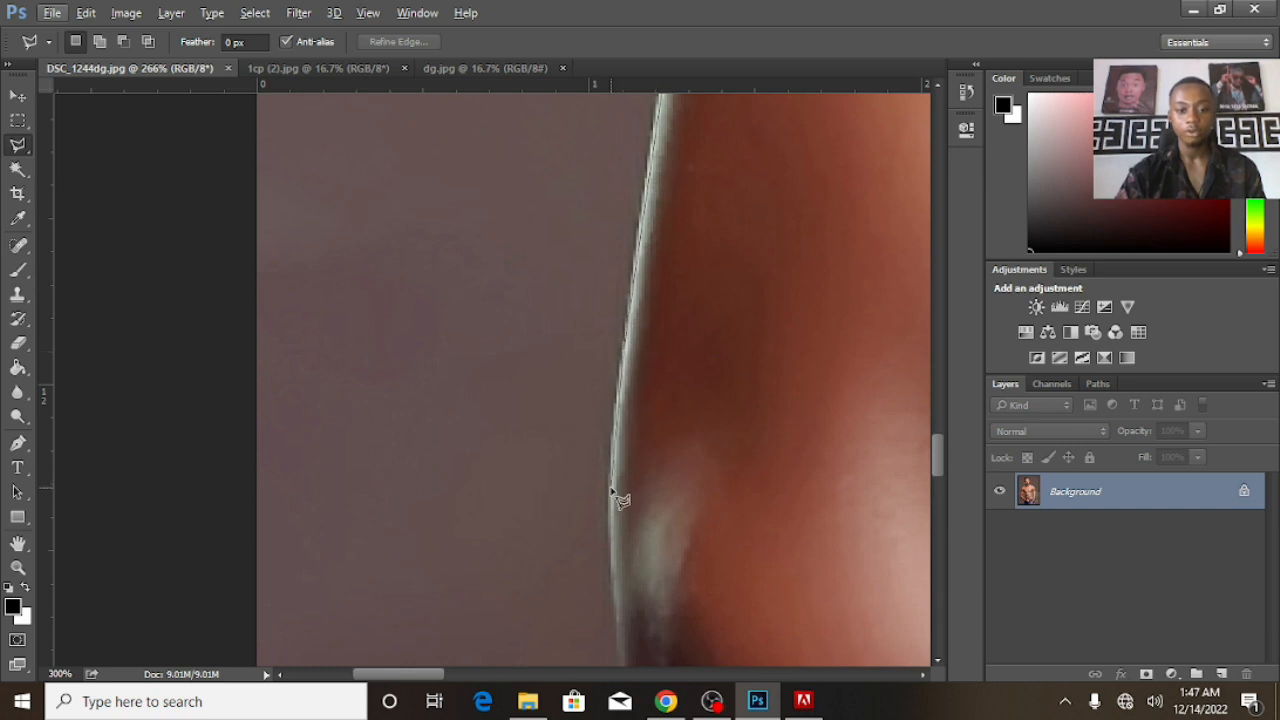
{"action": "left_click_drag", "start_coordinate": [630, 440], "coordinate": [634, 160]}
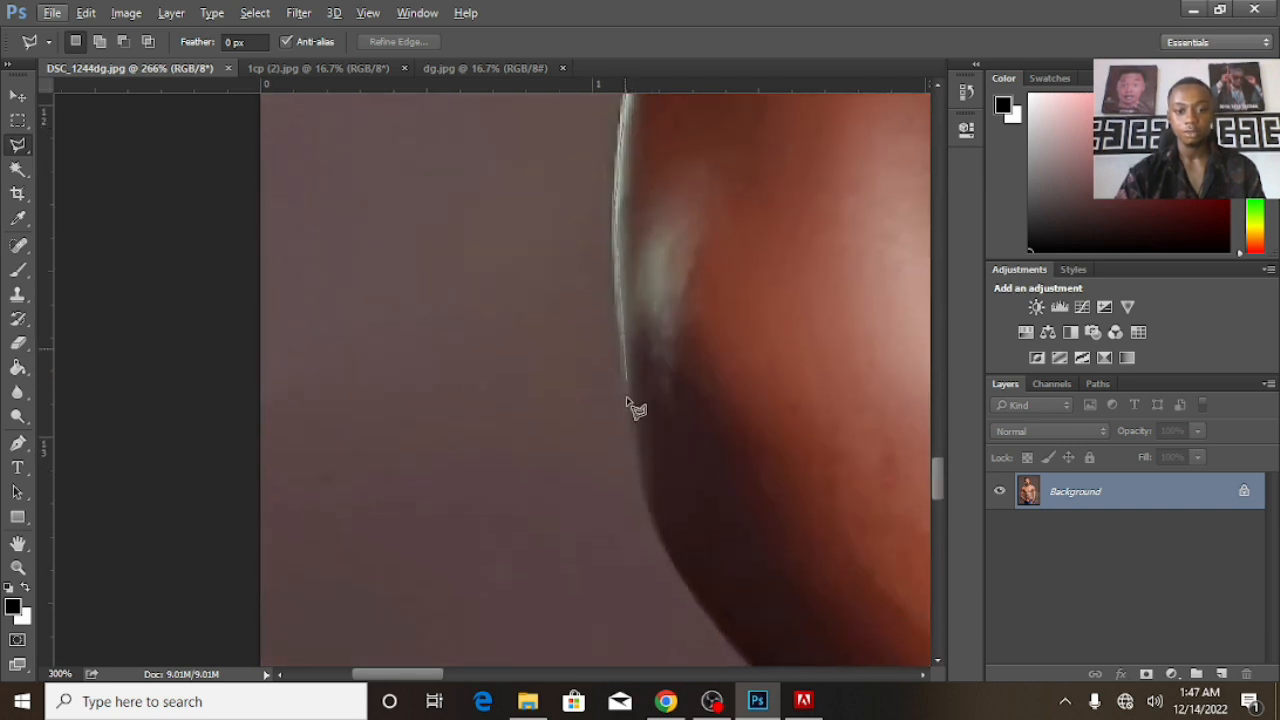
{"action": "mouse_move", "coordinate": [671, 478]}
{"action": "left_mouse_down"}
{"action": "mouse_move", "coordinate": [603, 300]}
{"action": "mouse_move", "coordinate": [474, 211]}
{"action": "left_mouse_up"}
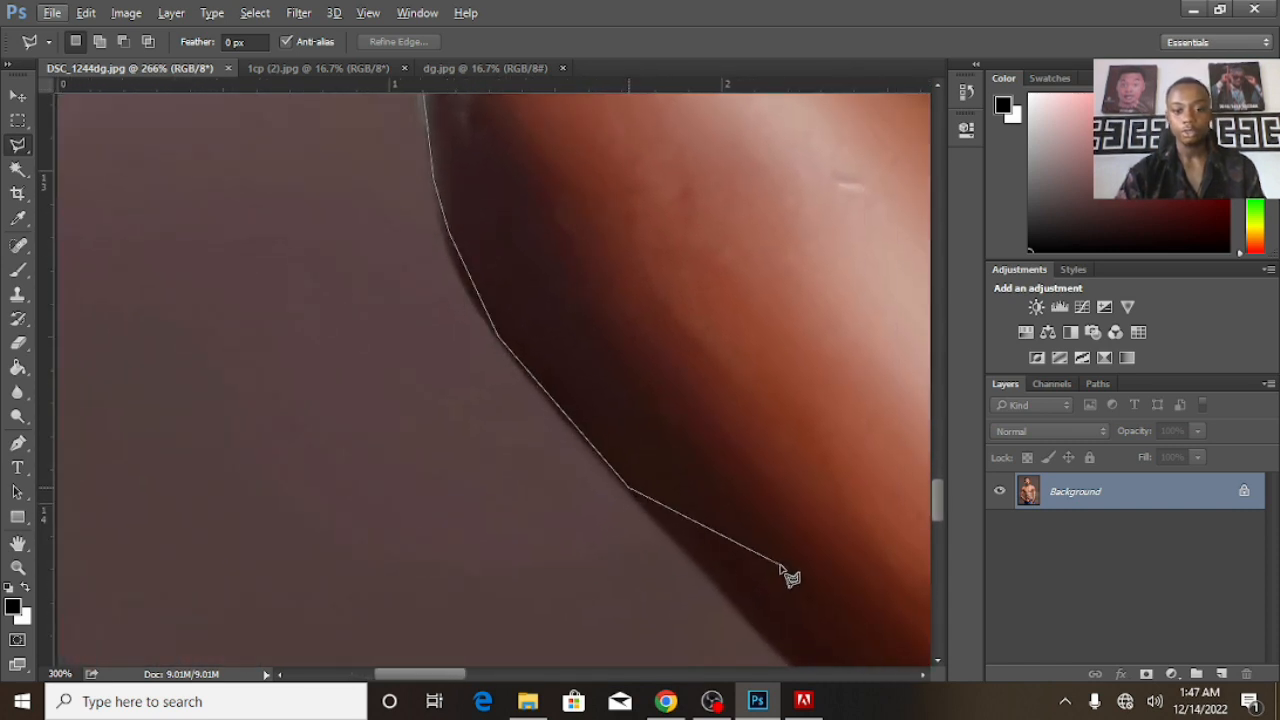
{"action": "left_click_drag", "start_coordinate": [751, 523], "coordinate": [489, 123]}
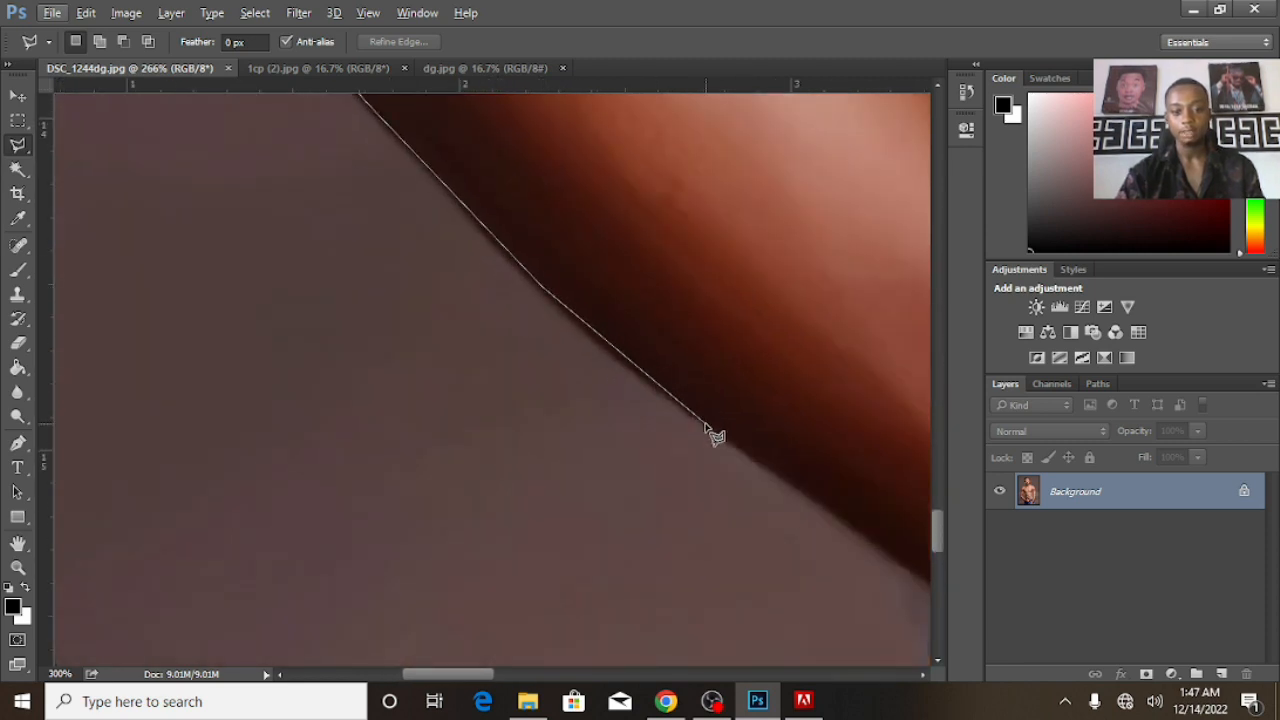
{"action": "left_click_drag", "start_coordinate": [706, 371], "coordinate": [320, 220]}
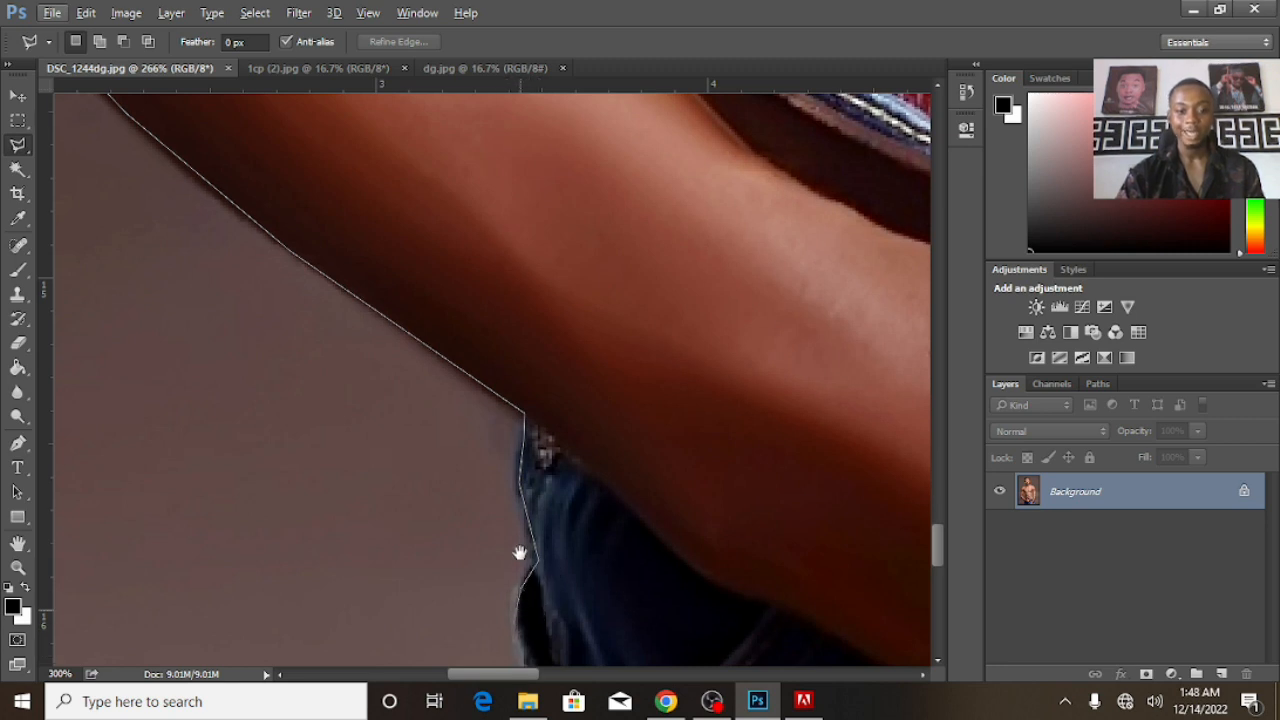
Trace the lasso outline down the jeans past the pocket to the lower edge of the photo.
{"action": "left_click_drag", "start_coordinate": [523, 591], "coordinate": [517, 266]}
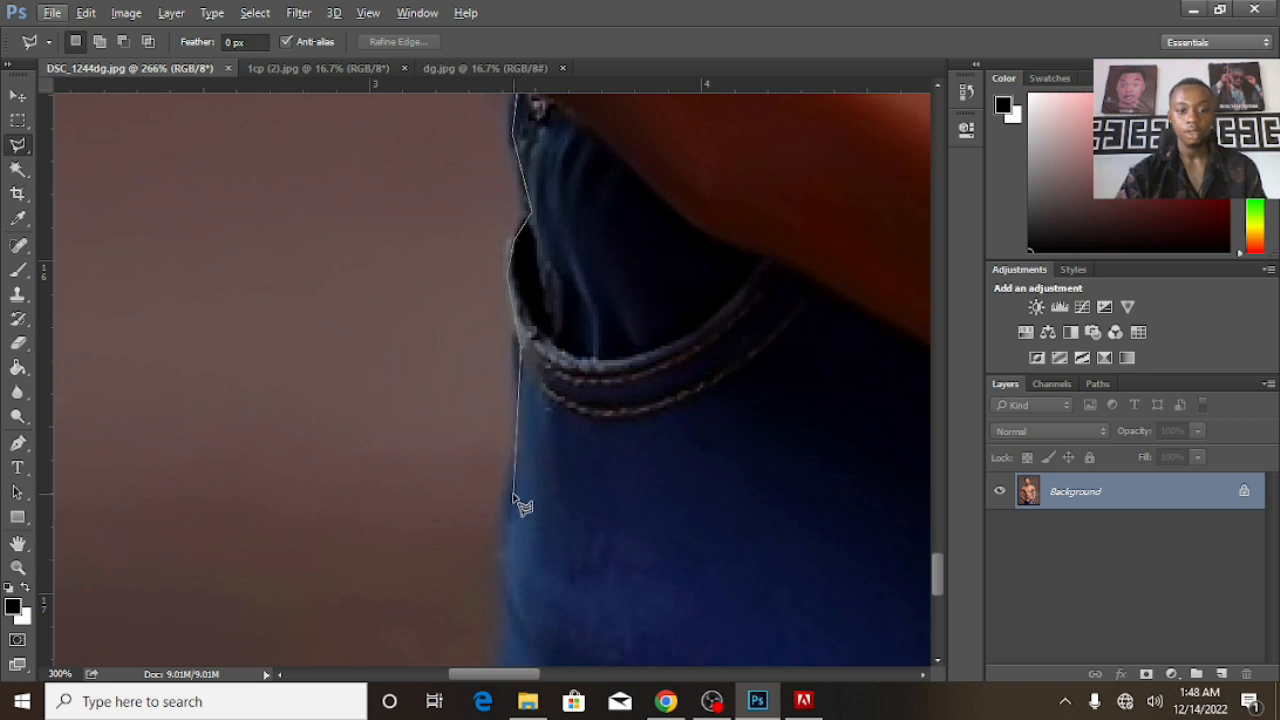
{"action": "left_click_drag", "start_coordinate": [500, 562], "coordinate": [531, 280]}
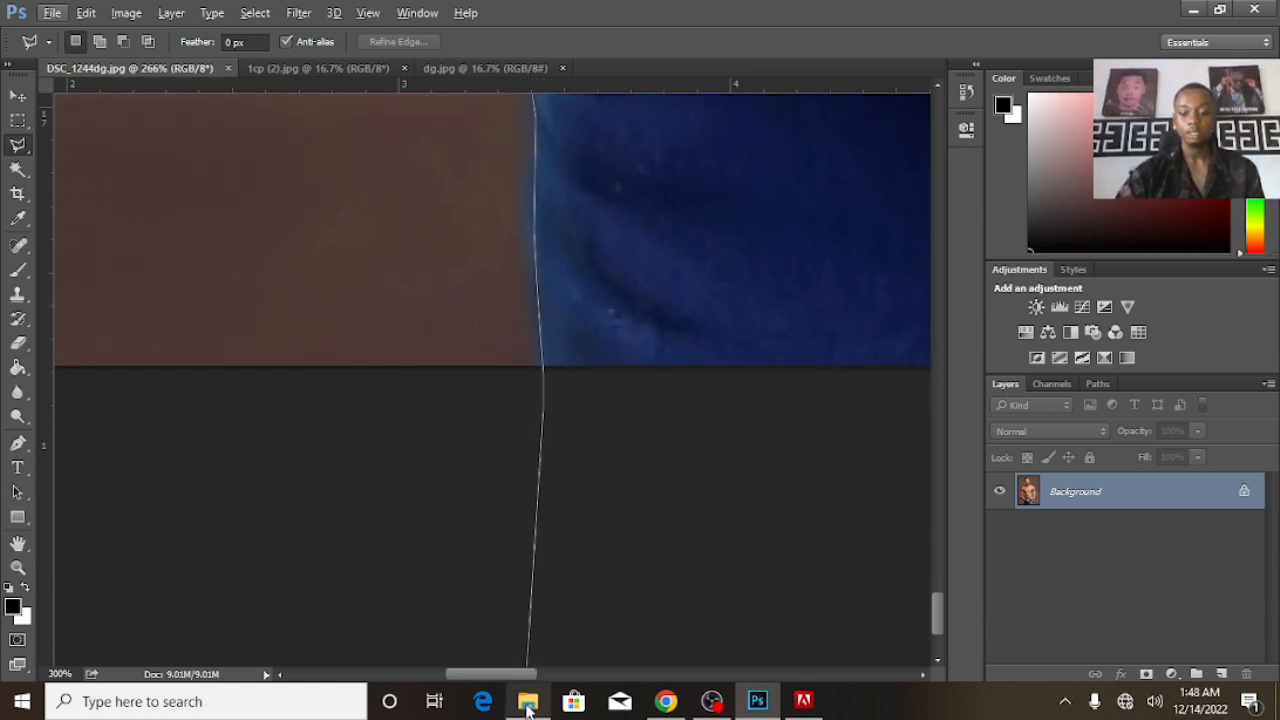
{"action": "scroll", "coordinate": [686, 501], "scroll_direction": "down", "scroll_amount": 4}
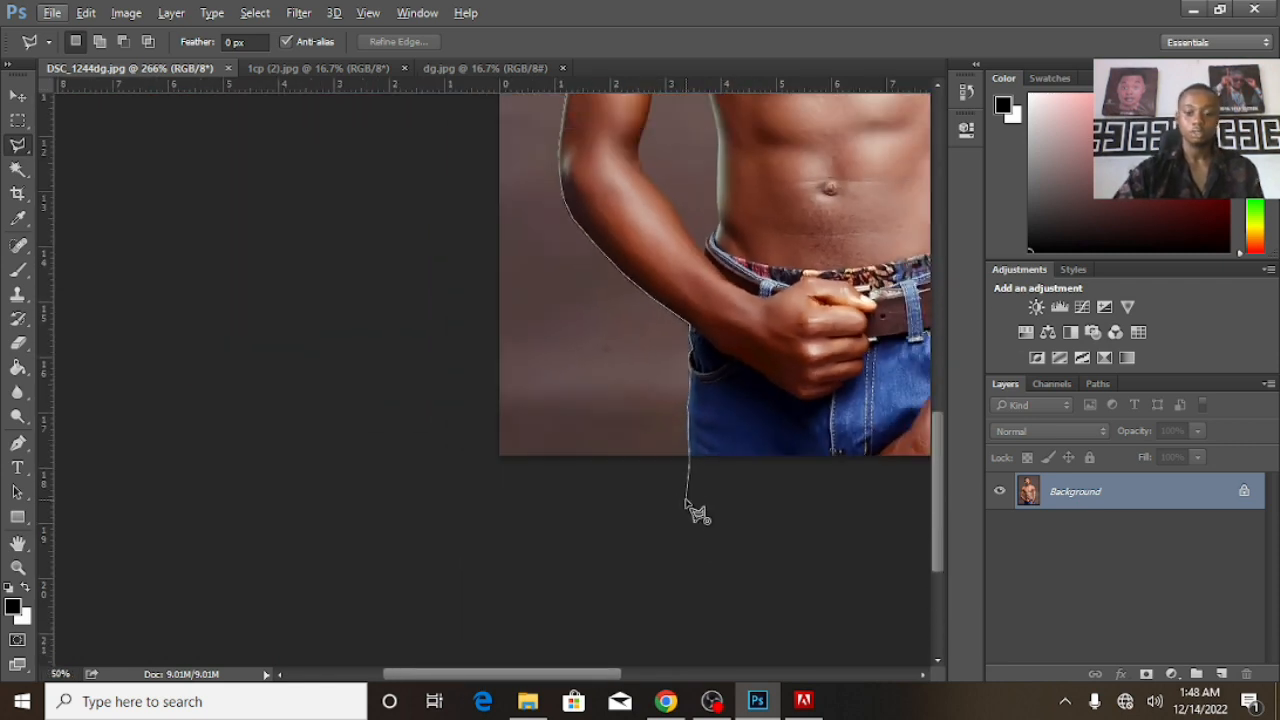
{"action": "scroll", "coordinate": [686, 500], "scroll_direction": "down", "scroll_amount": 1}
{"action": "scroll", "coordinate": [694, 510], "scroll_direction": "down", "scroll_amount": 1}
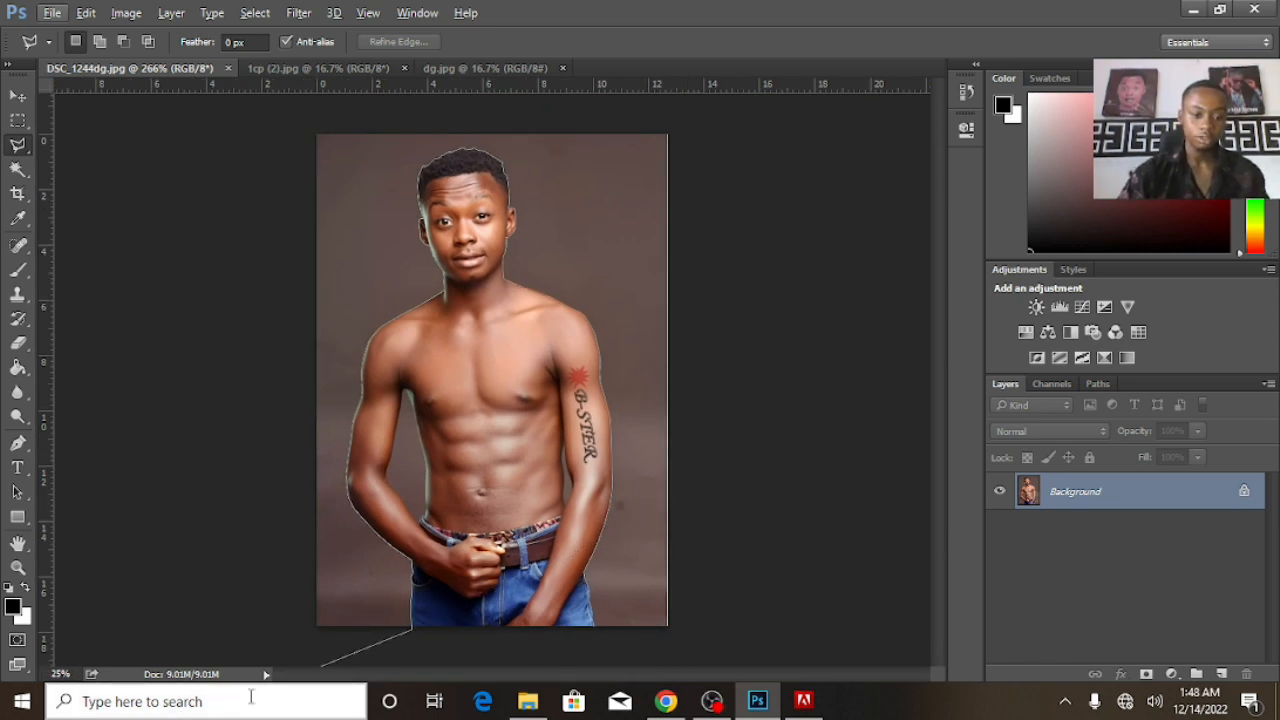
{"action": "left_click", "coordinate": [323, 648]}
{"action": "left_click", "coordinate": [211, 629]}
{"action": "left_click", "coordinate": [234, 108]}
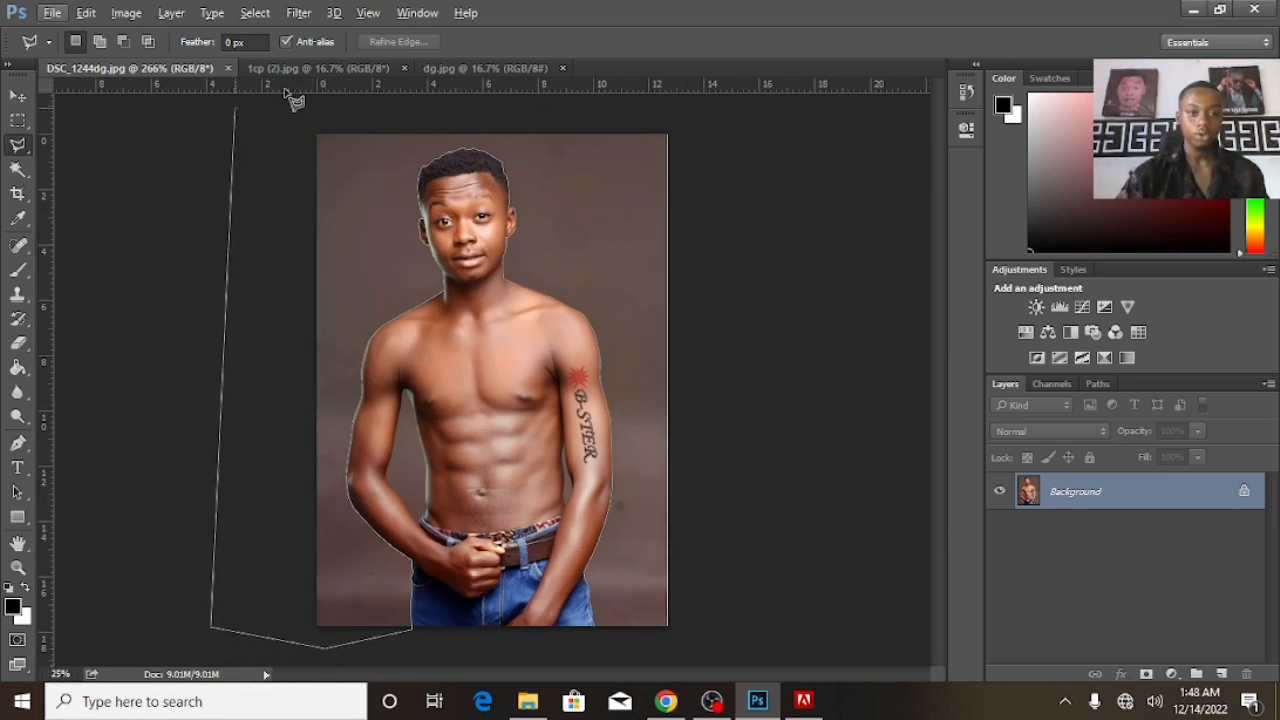
{"action": "left_click", "coordinate": [777, 110]}
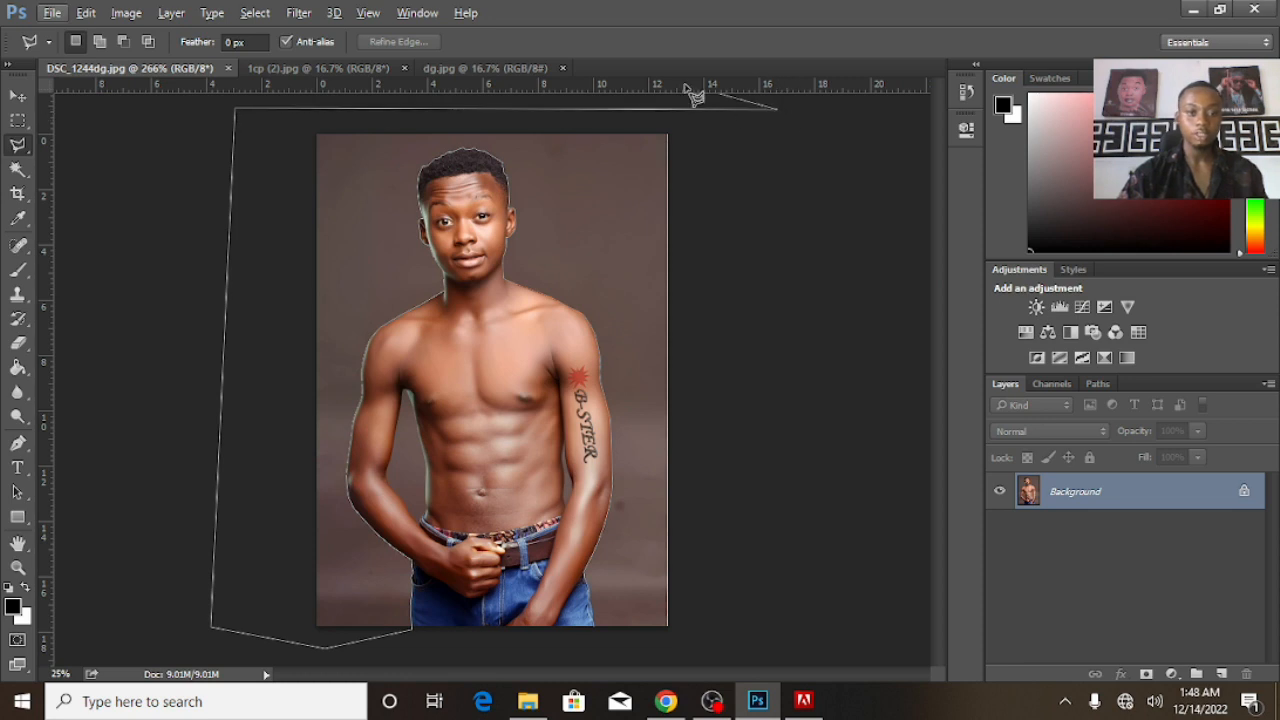
{"action": "key", "text": "BackSpace"}
{"action": "key", "text": "BackSpace"}
{"action": "key", "text": "BackSpace"}
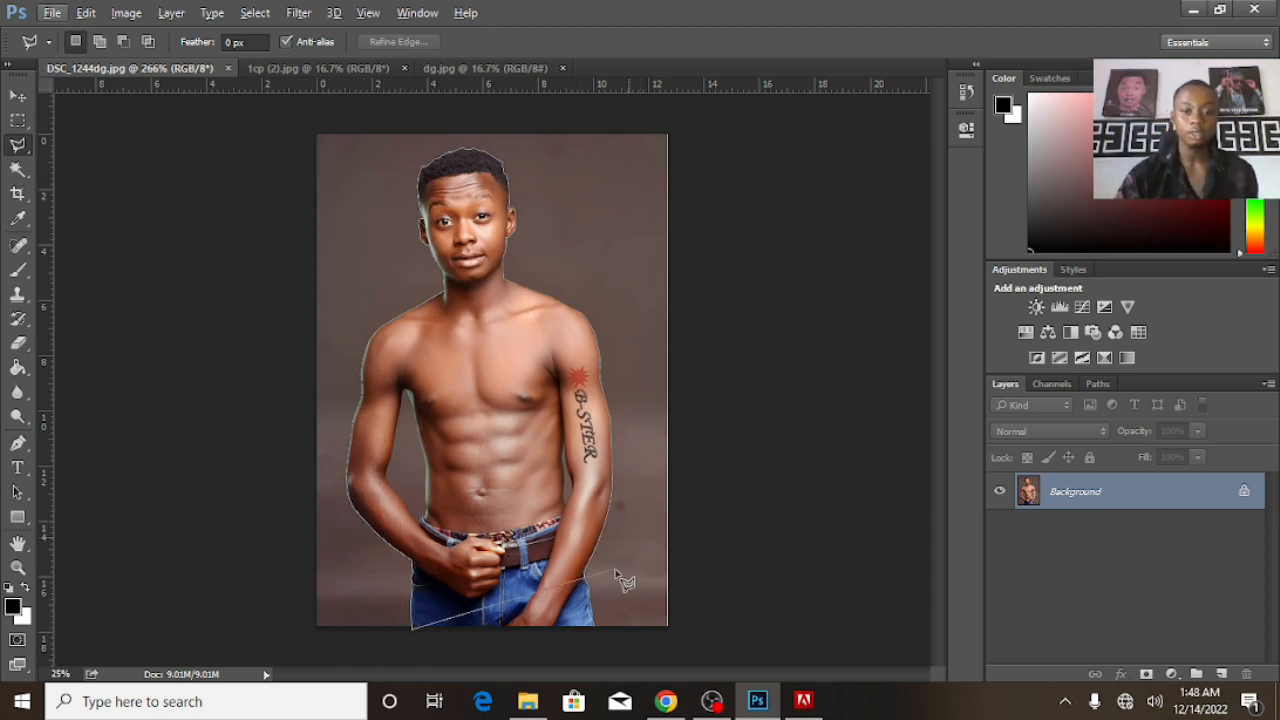
Close the Polygonal Lasso selection around the background by routing it outside the canvas and back to the jeans at the photo's lower edge.
{"action": "left_click", "coordinate": [310, 660]}
{"action": "left_click", "coordinate": [168, 520]}
{"action": "left_click", "coordinate": [170, 133]}
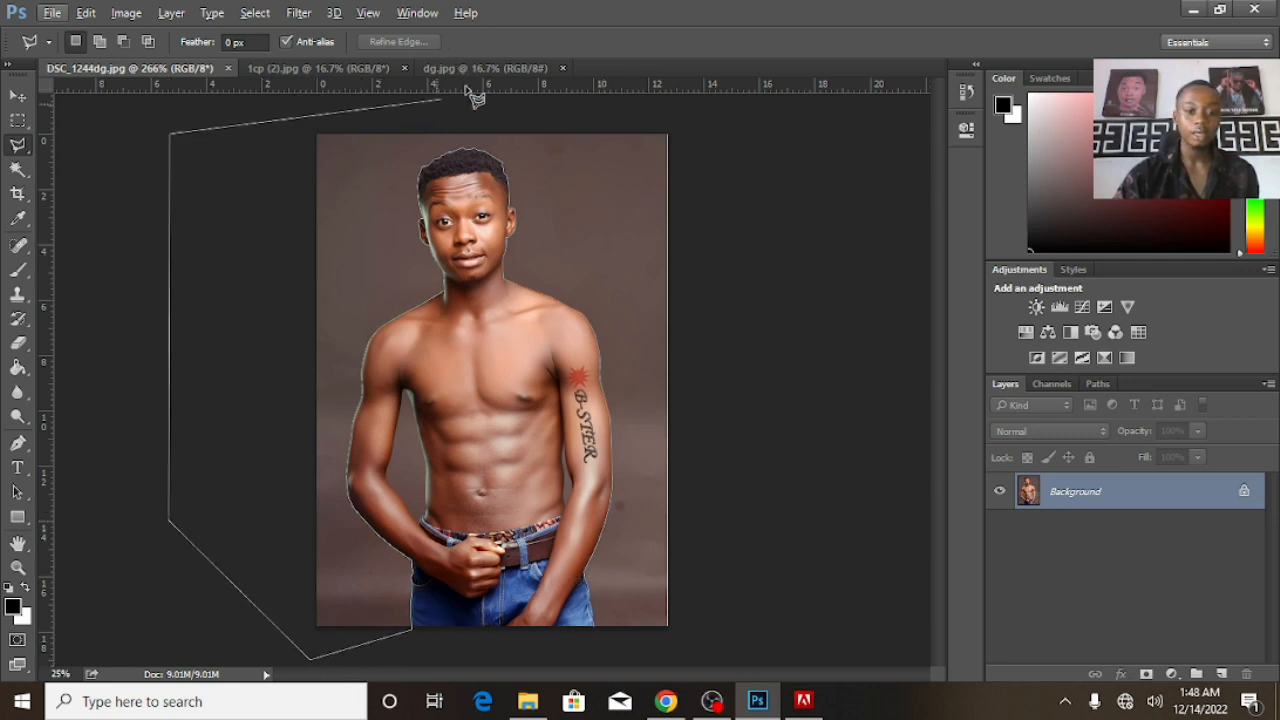
{"action": "left_click", "coordinate": [748, 95]}
{"action": "left_click", "coordinate": [833, 305]}
{"action": "left_click", "coordinate": [740, 632]}
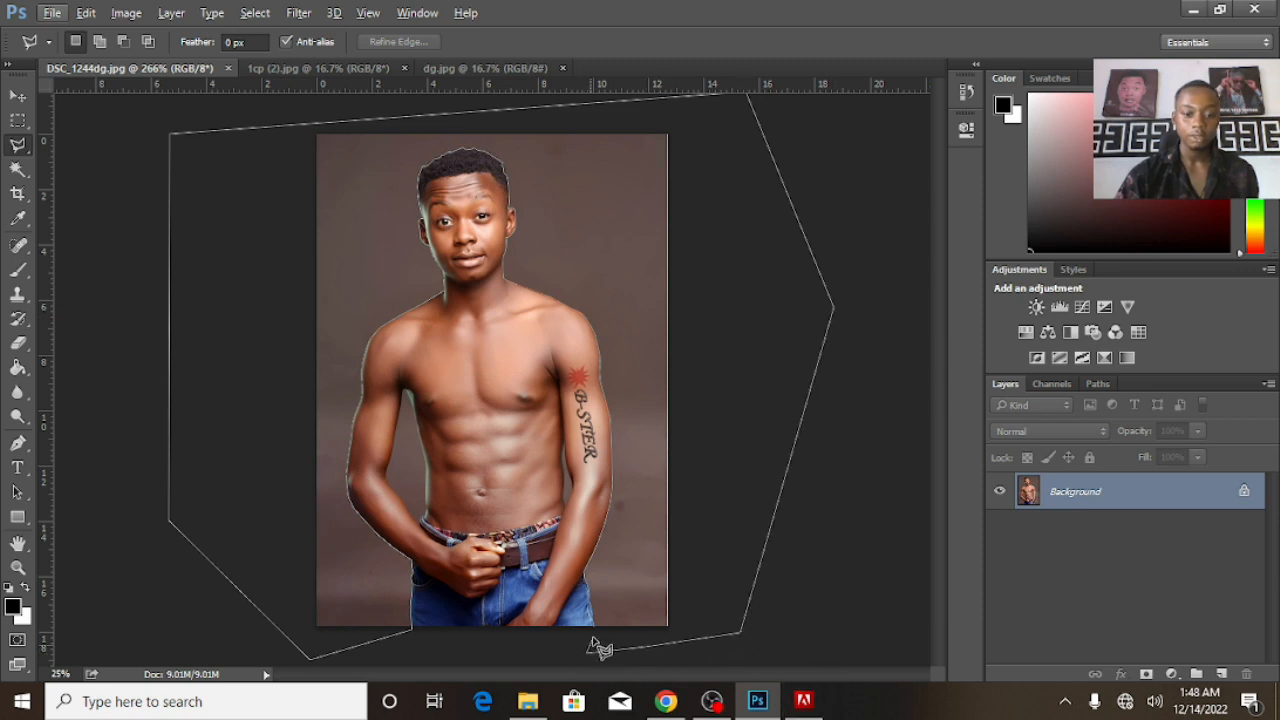
{"action": "left_click", "coordinate": [588, 650]}
{"action": "left_click", "coordinate": [597, 627]}
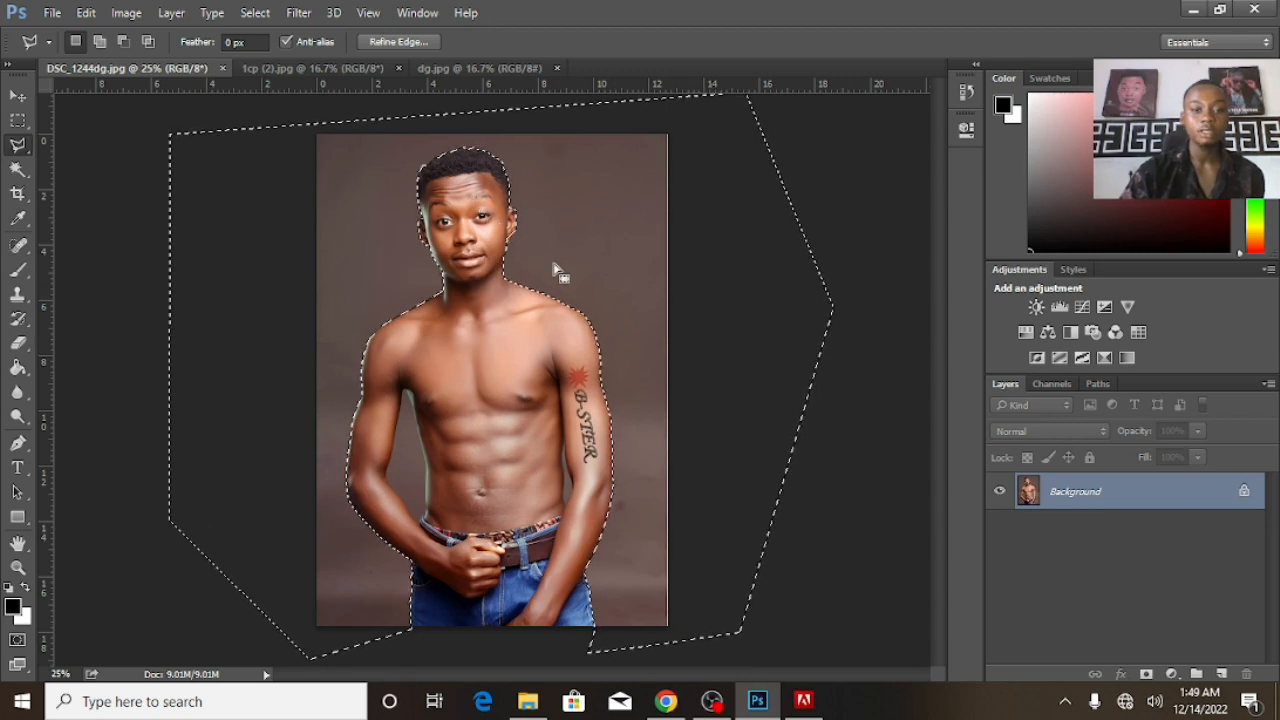
Fill the selected background with Content-Aware at 100% opacity in Normal mode, and convert the Background layer into the regular layer Layer 0.
{"action": "key", "text": "Delete"}
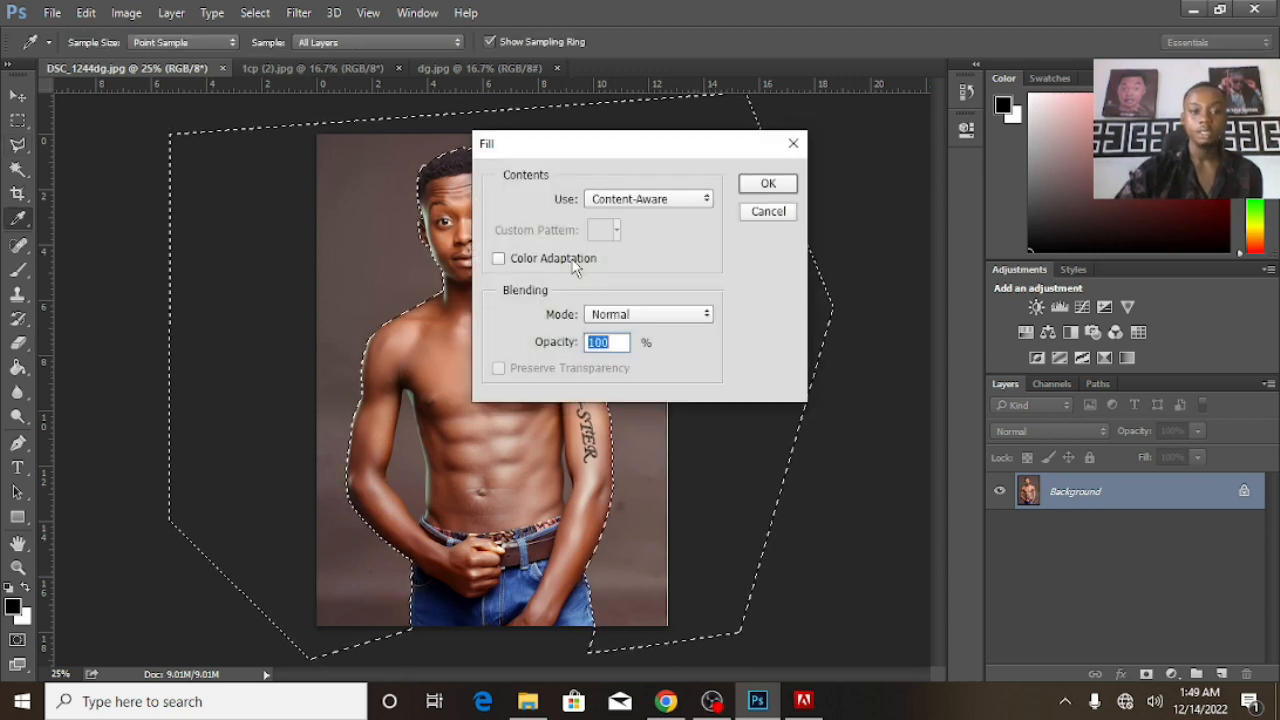
{"action": "left_click", "coordinate": [766, 186]}
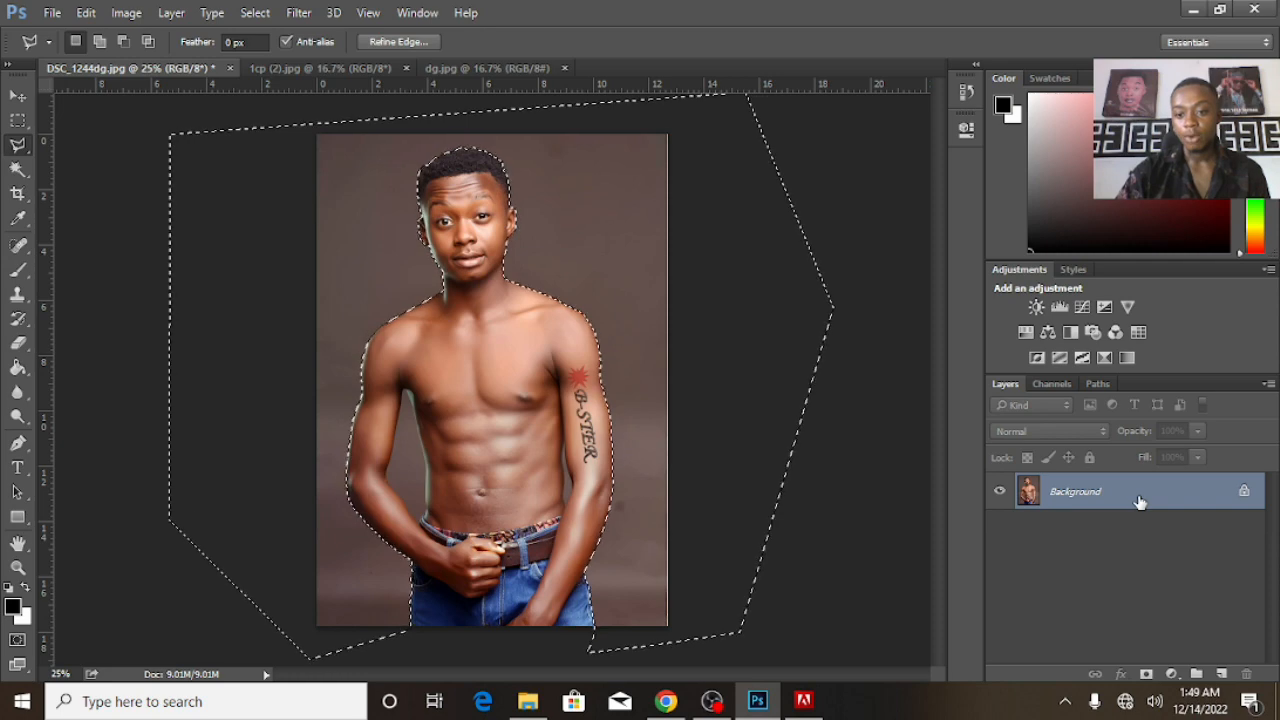
{"action": "double_click", "coordinate": [1075, 492]}
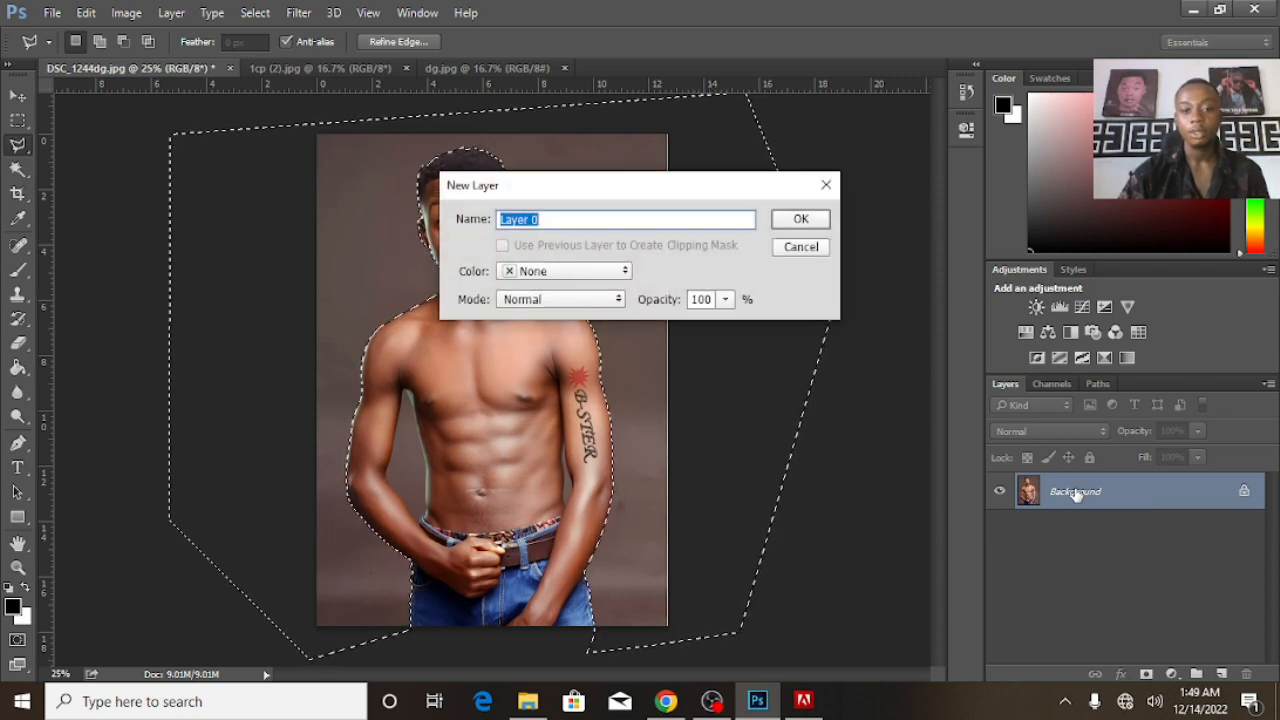
{"action": "left_click", "coordinate": [803, 218]}
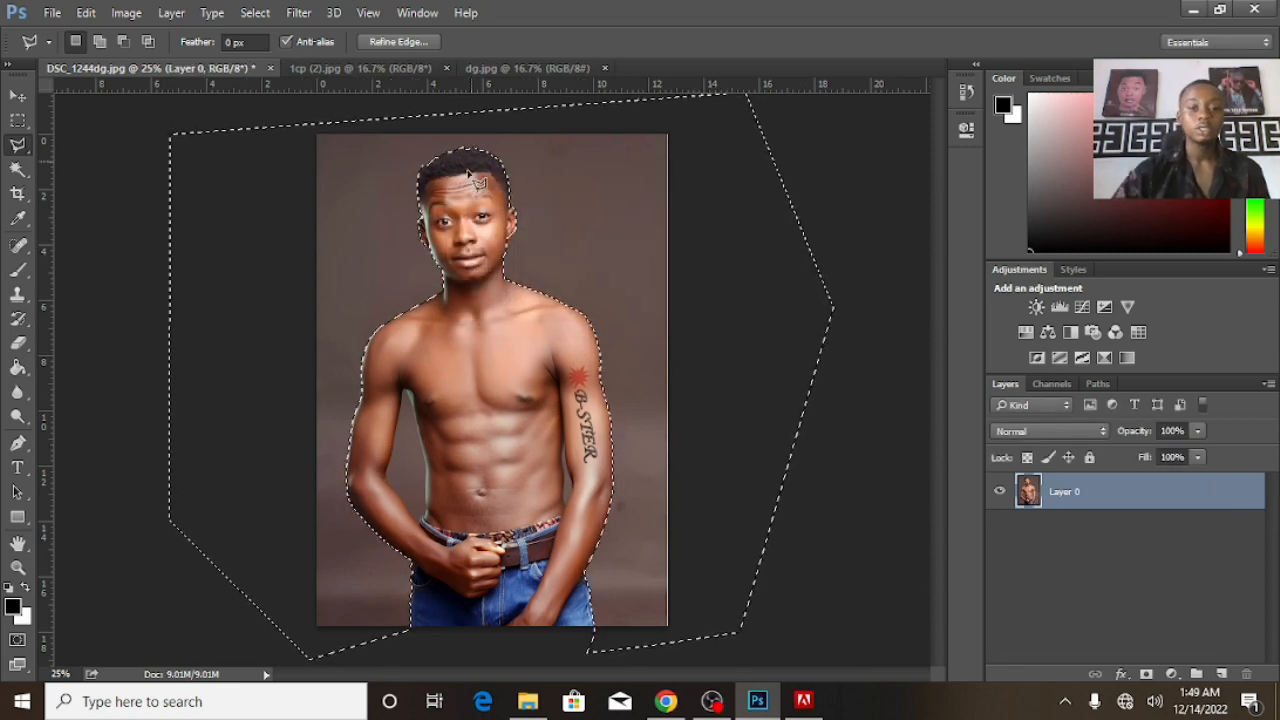
{"action": "right_click", "coordinate": [600, 257]}
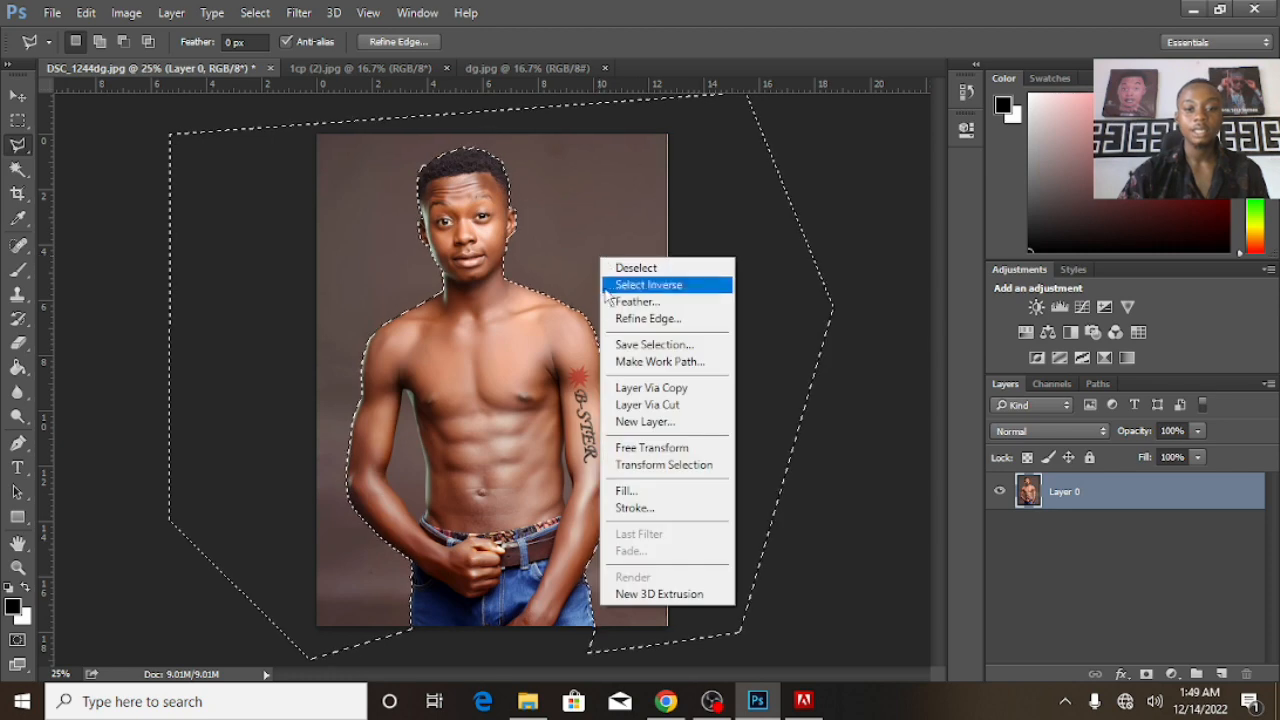
{"action": "left_click", "coordinate": [622, 301]}
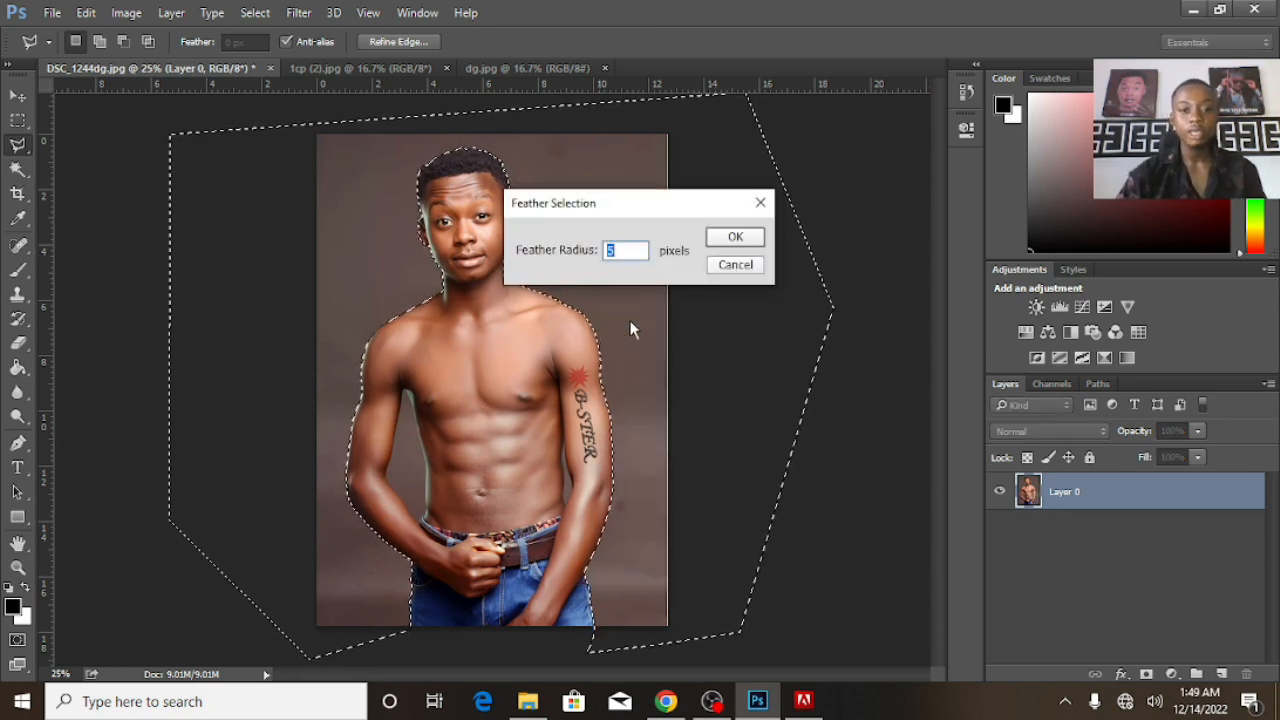
{"action": "left_click", "coordinate": [735, 264]}
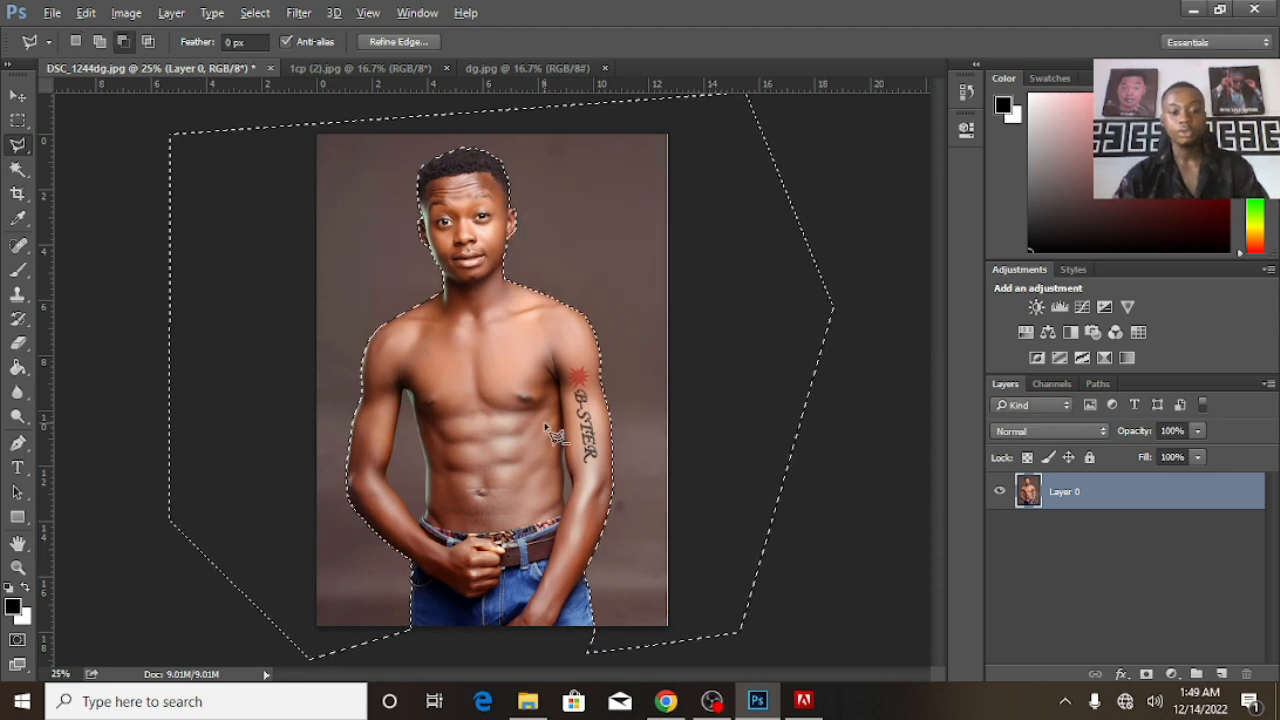
Delete the selected background without feathering, and undo the deletion.
{"action": "scroll", "coordinate": [589, 416], "scroll_direction": "up", "scroll_amount": 6}
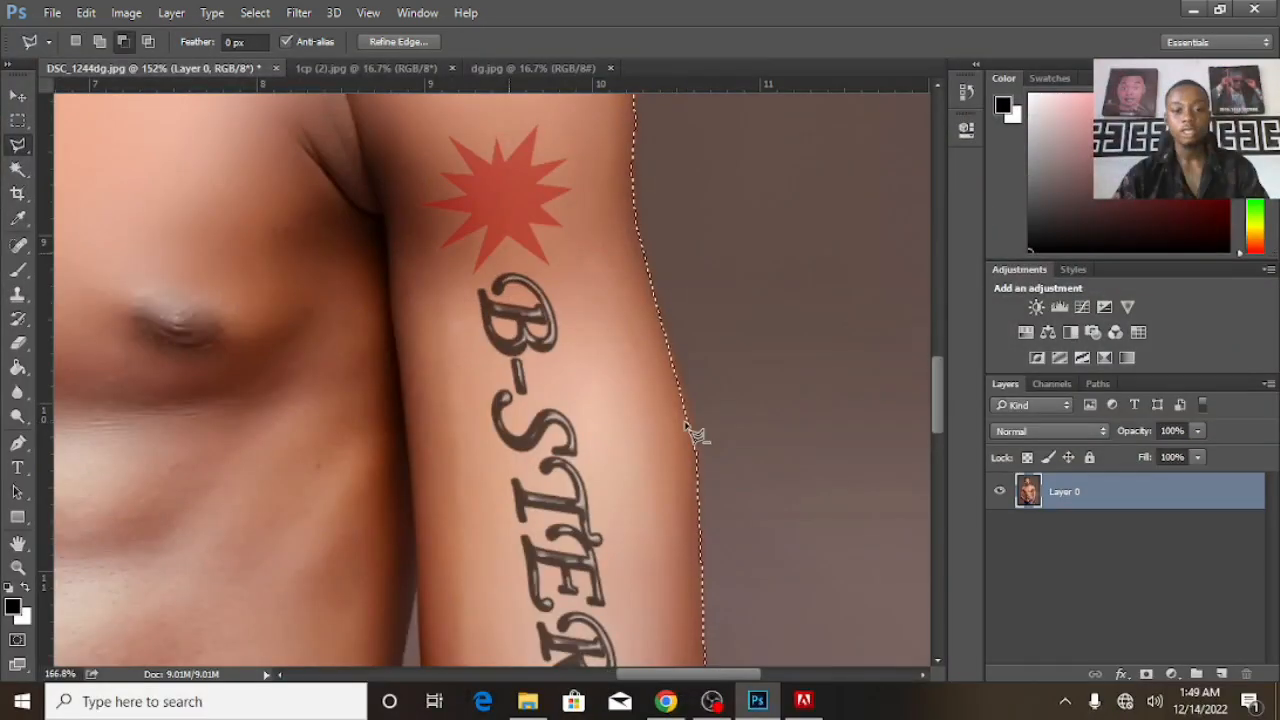
{"action": "scroll", "coordinate": [694, 434], "scroll_direction": "up", "scroll_amount": 2}
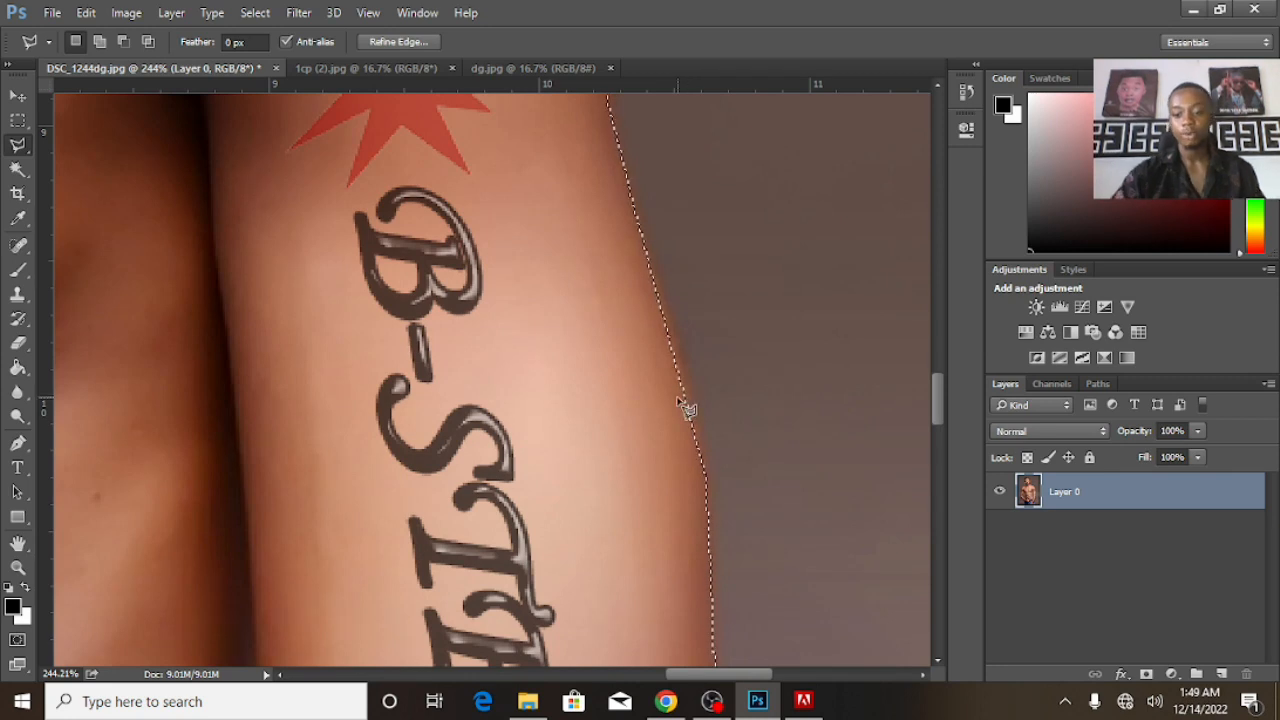
{"action": "key", "text": "Delete"}
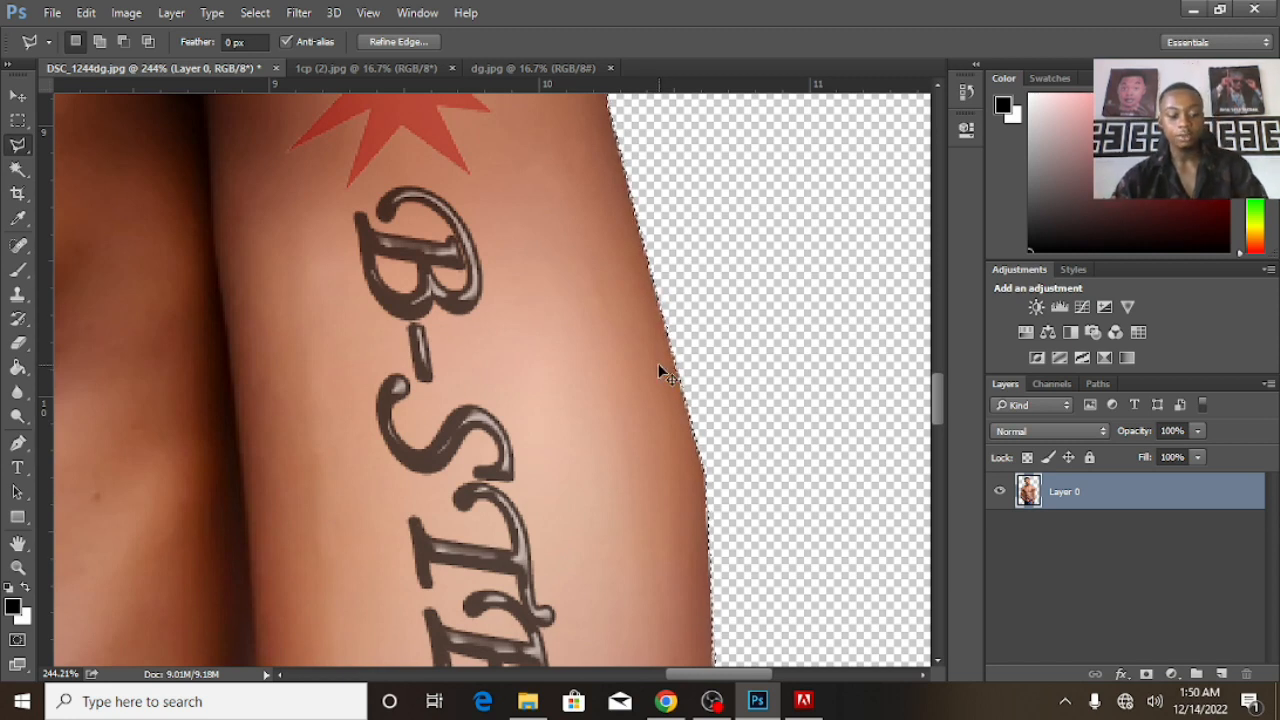
{"action": "key", "text": "ctrl+z"}
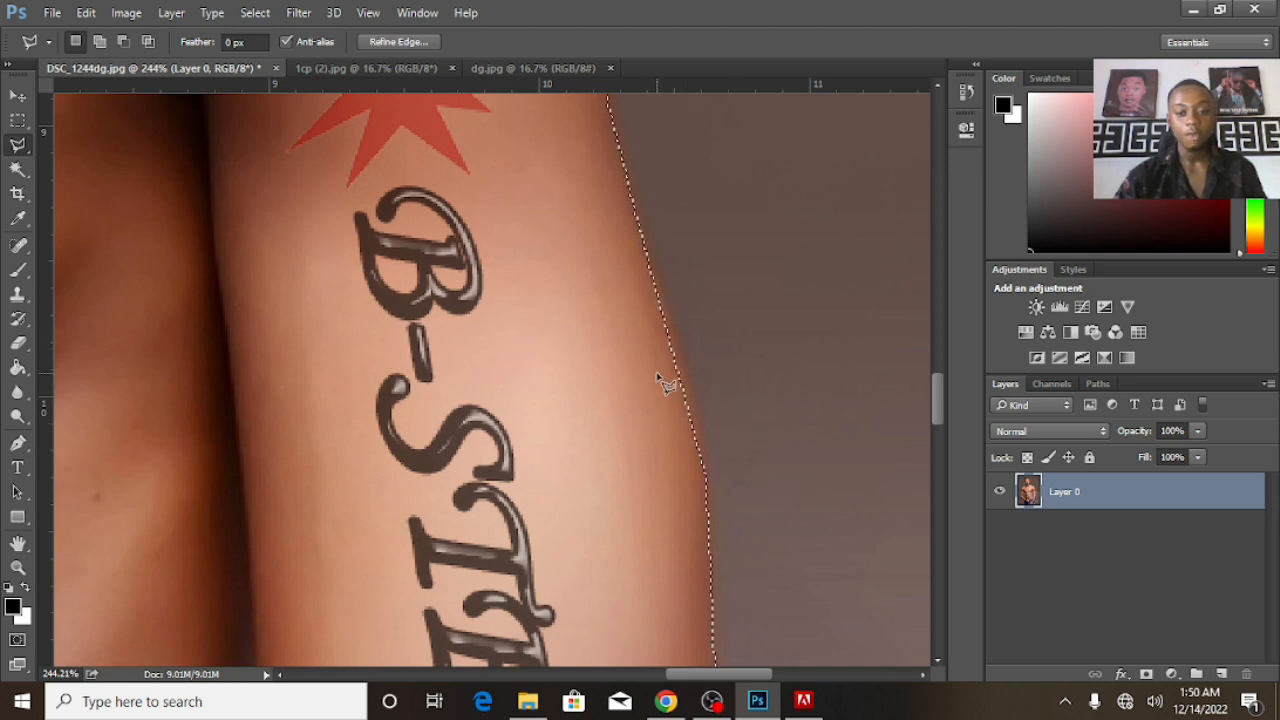
Feather the selection by 3 pixels and delete the selected background from Layer 0.
{"action": "right_click", "coordinate": [657, 373]}
{"action": "left_click", "coordinate": [690, 68]}
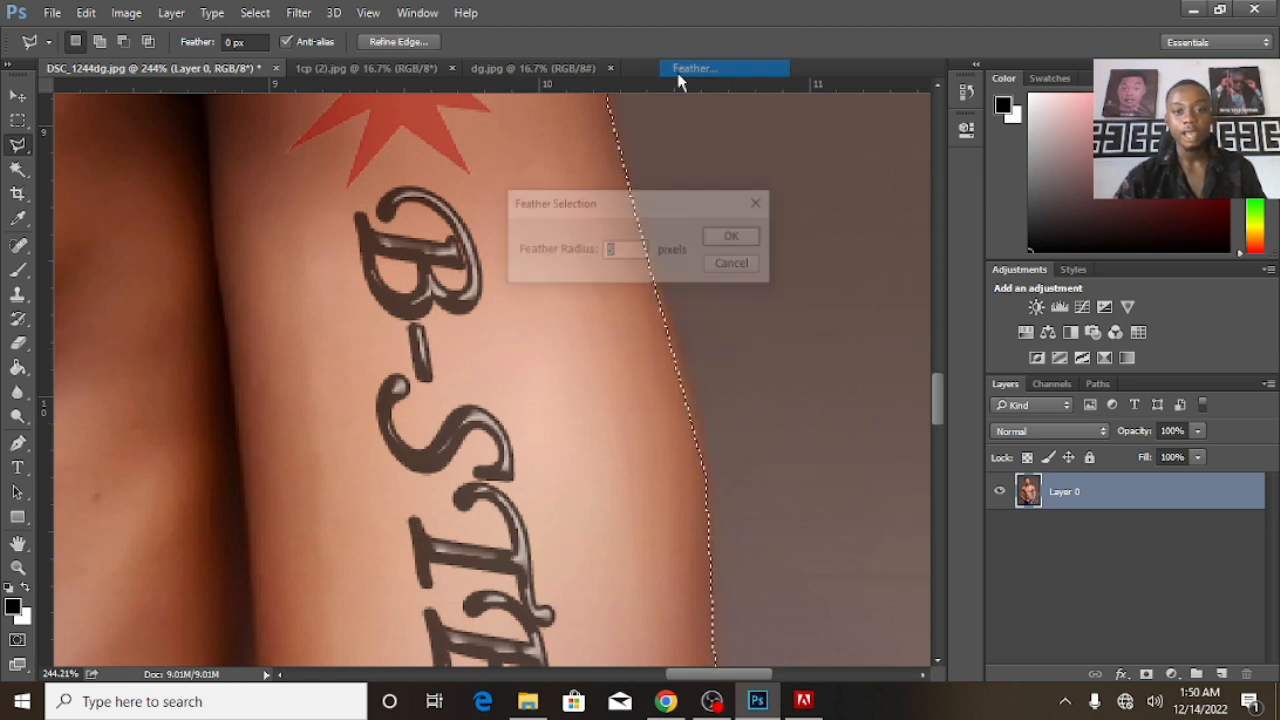
{"action": "type", "text": "3"}
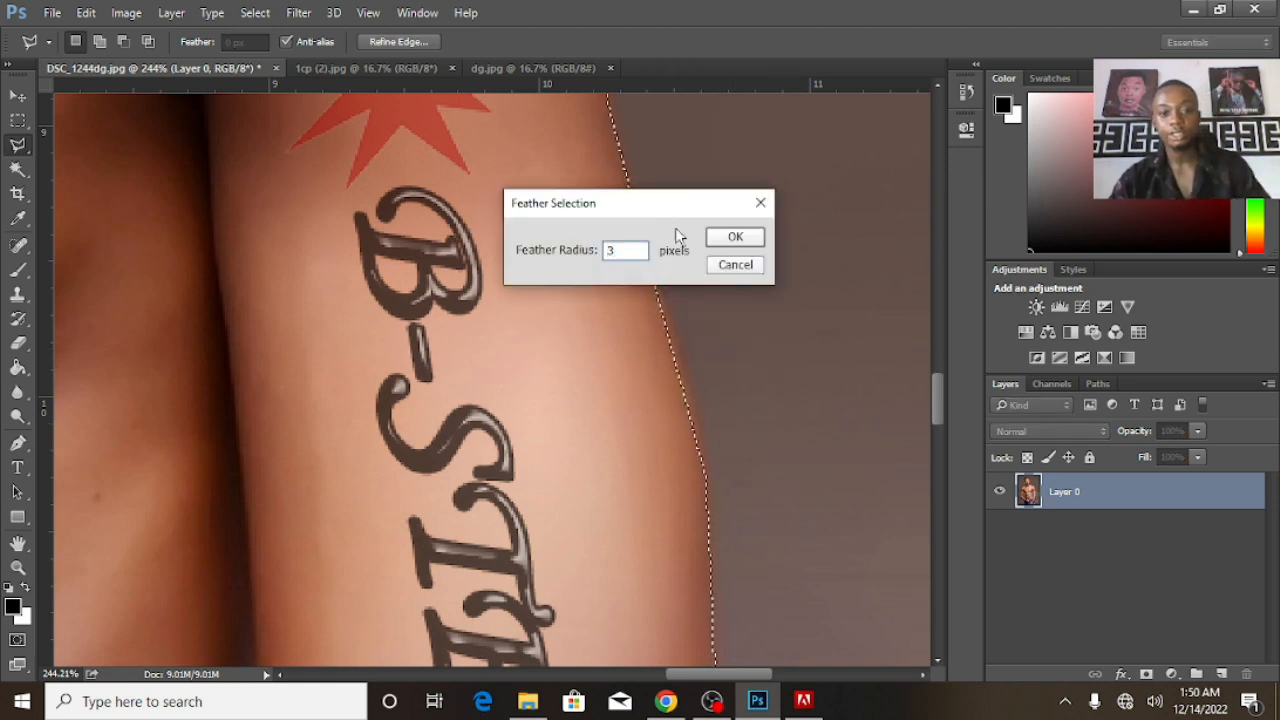
{"action": "left_click", "coordinate": [736, 237]}
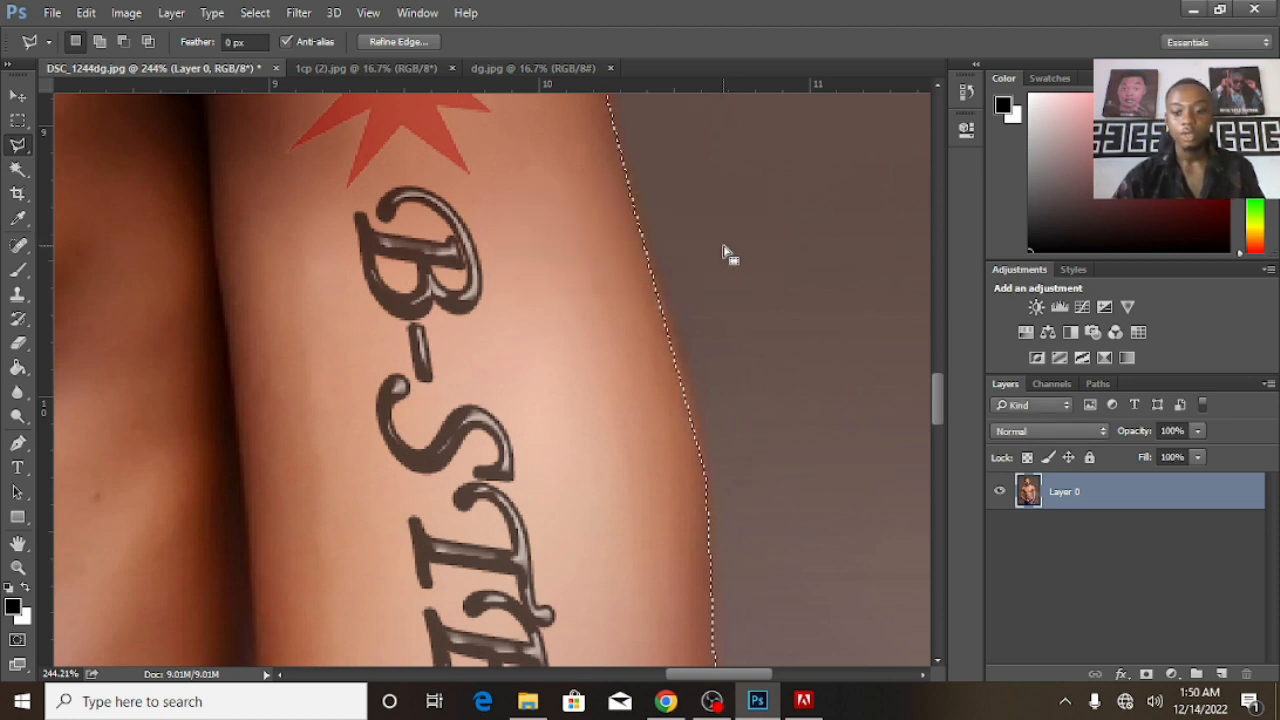
{"action": "key", "text": "Delete"}
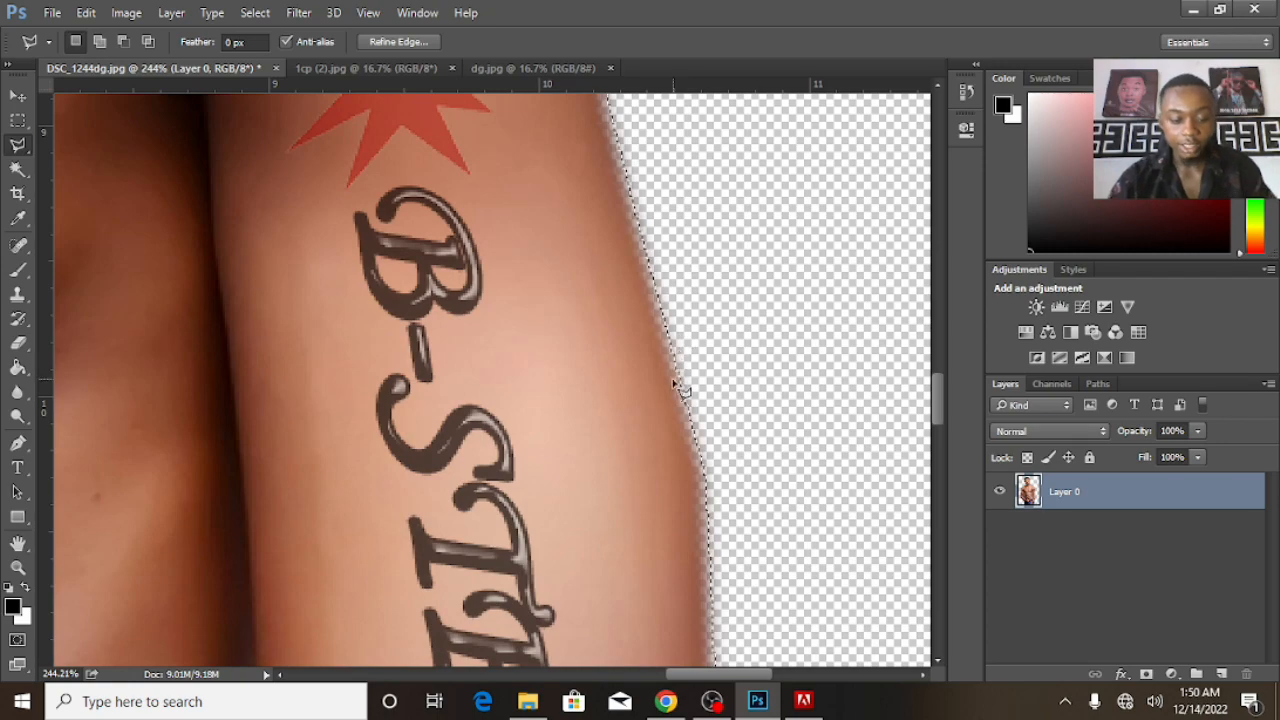
Examine the feathered cutout edge along the tattooed arm up close and around the whole figure.
{"action": "scroll", "coordinate": [675, 392], "scroll_direction": "up", "scroll_amount": 1}
{"action": "scroll", "coordinate": [675, 392], "scroll_direction": "up", "scroll_amount": 1}
{"action": "scroll", "coordinate": [670, 348], "scroll_direction": "up", "scroll_amount": 2}
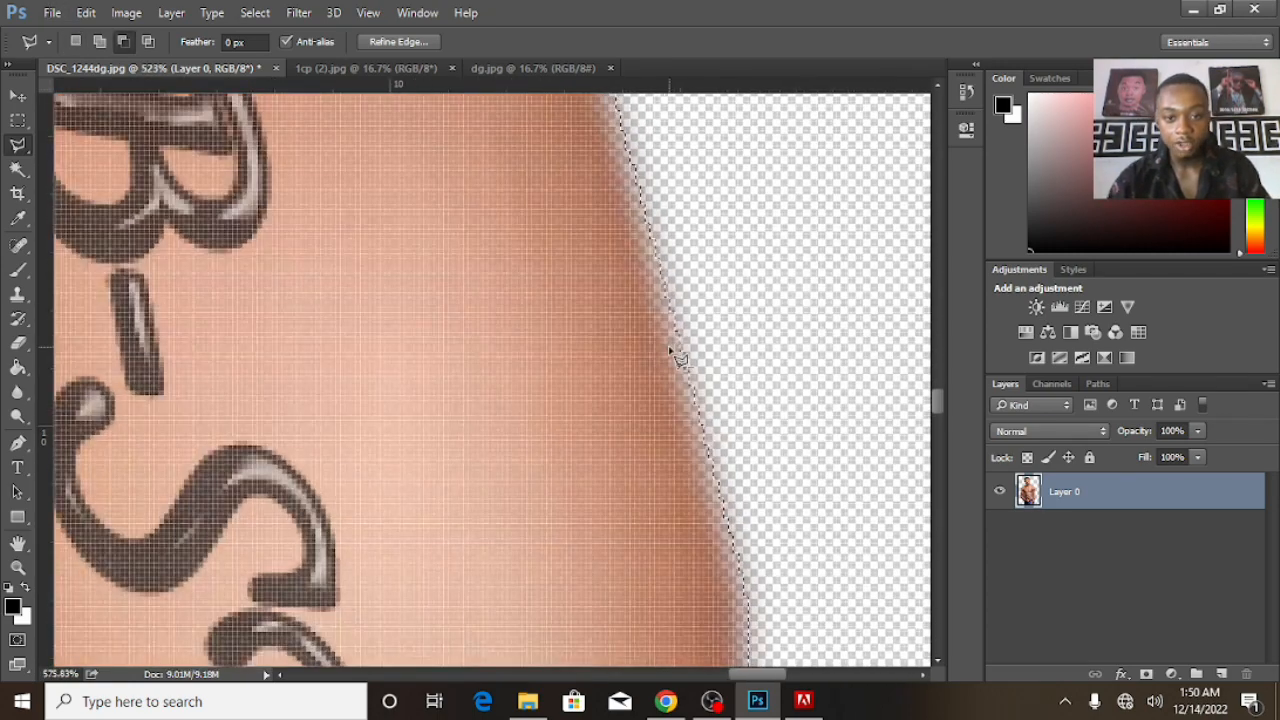
{"action": "scroll", "coordinate": [670, 348], "scroll_direction": "down", "scroll_amount": 5}
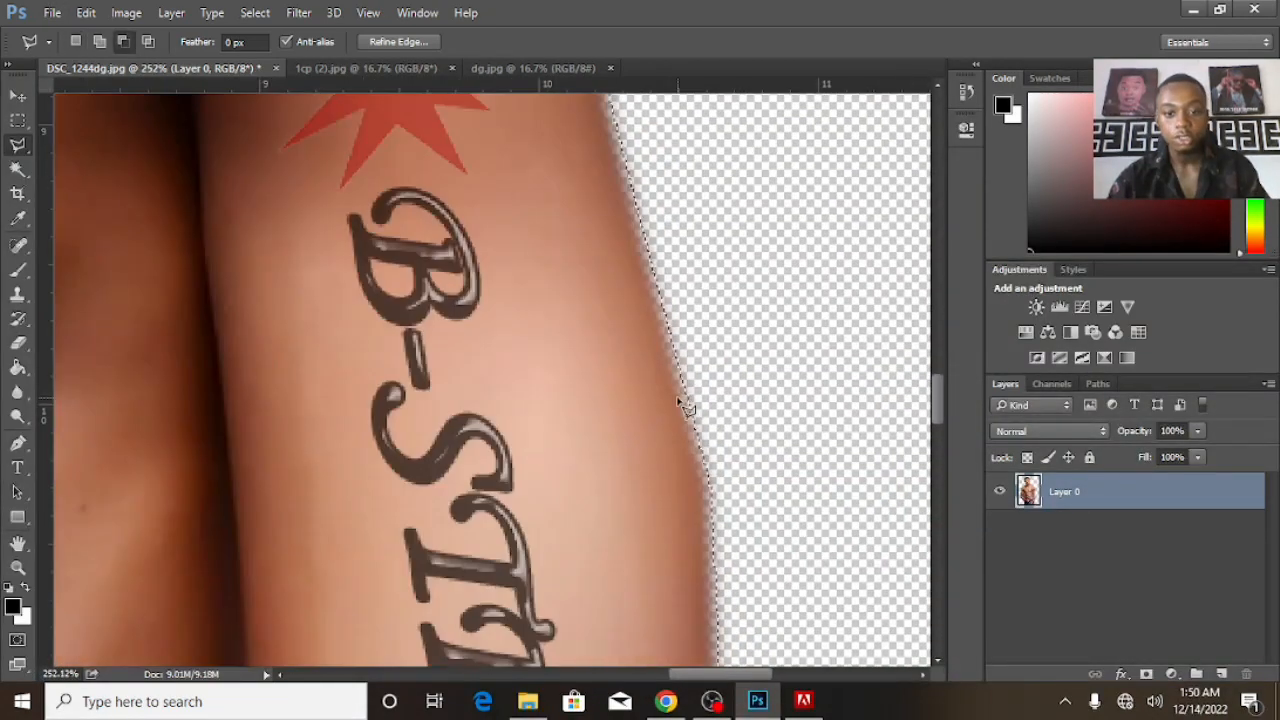
{"action": "scroll", "coordinate": [693, 395], "scroll_direction": "down", "scroll_amount": 6}
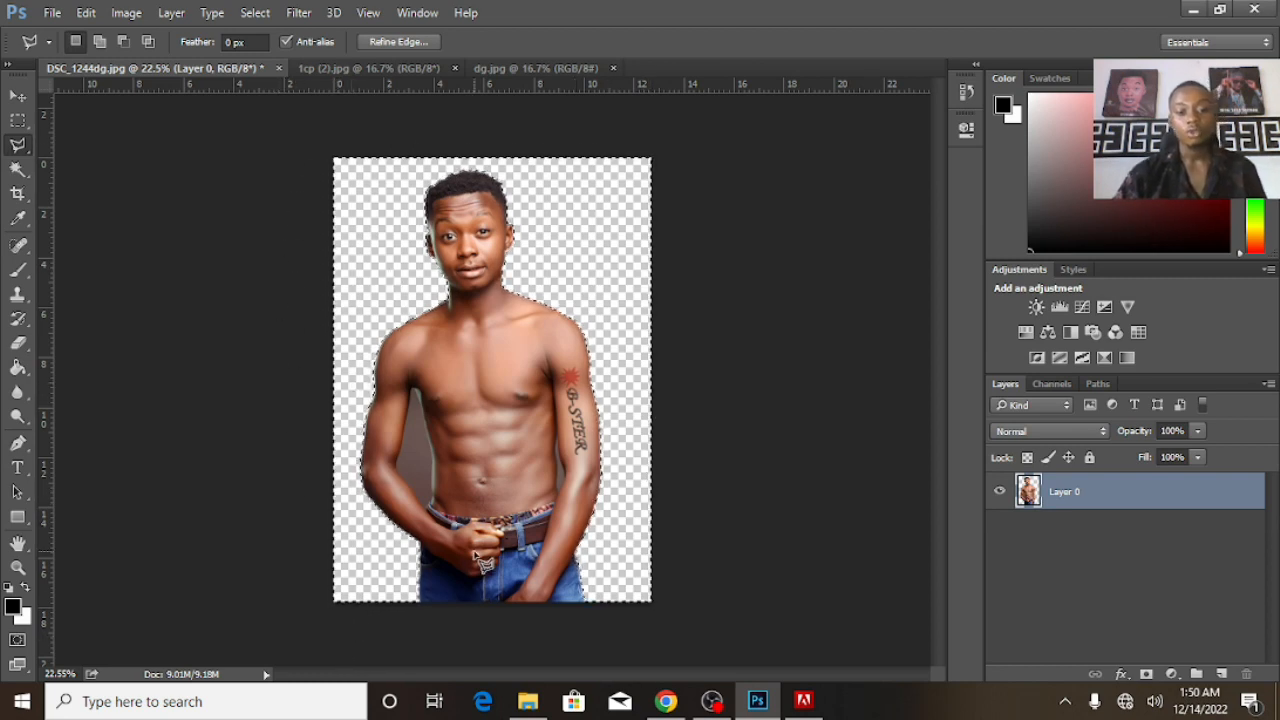
{"action": "right_click", "coordinate": [404, 261]}
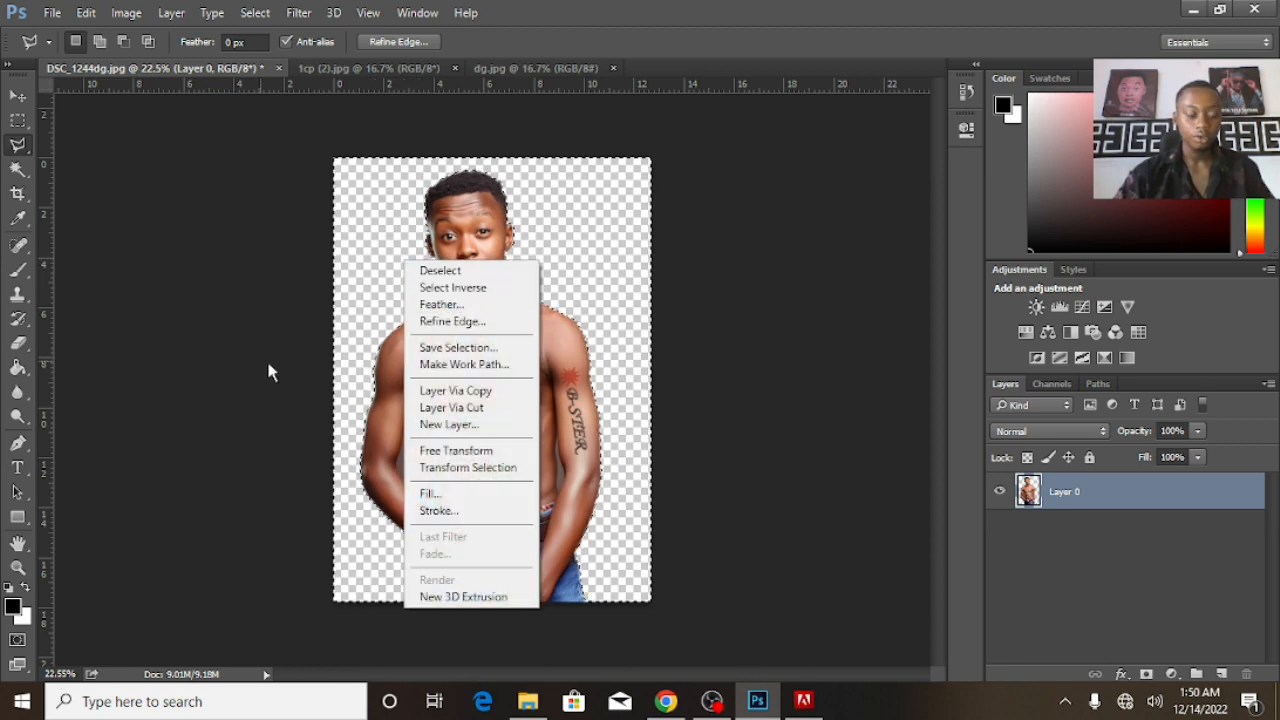
{"action": "left_click", "coordinate": [371, 329]}
{"action": "scroll", "coordinate": [390, 364], "scroll_direction": "up", "scroll_amount": 6}
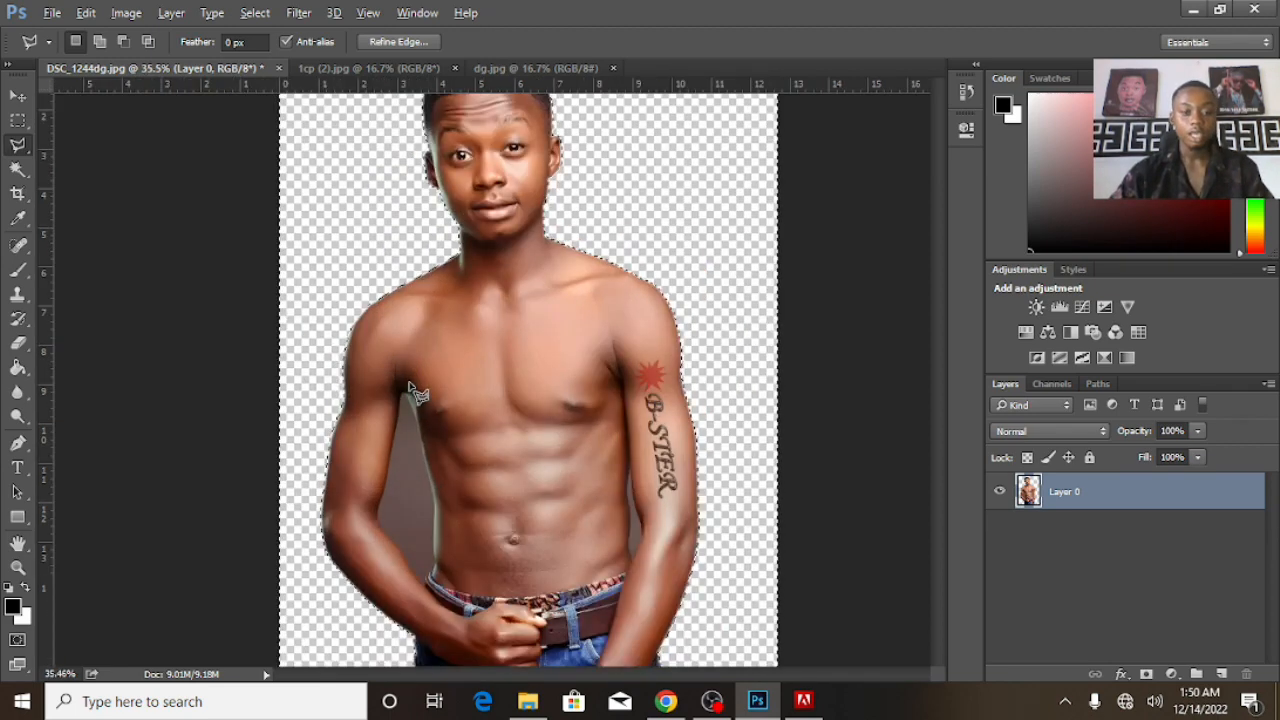
{"action": "scroll", "coordinate": [838, 315], "scroll_direction": "up", "scroll_amount": 1}
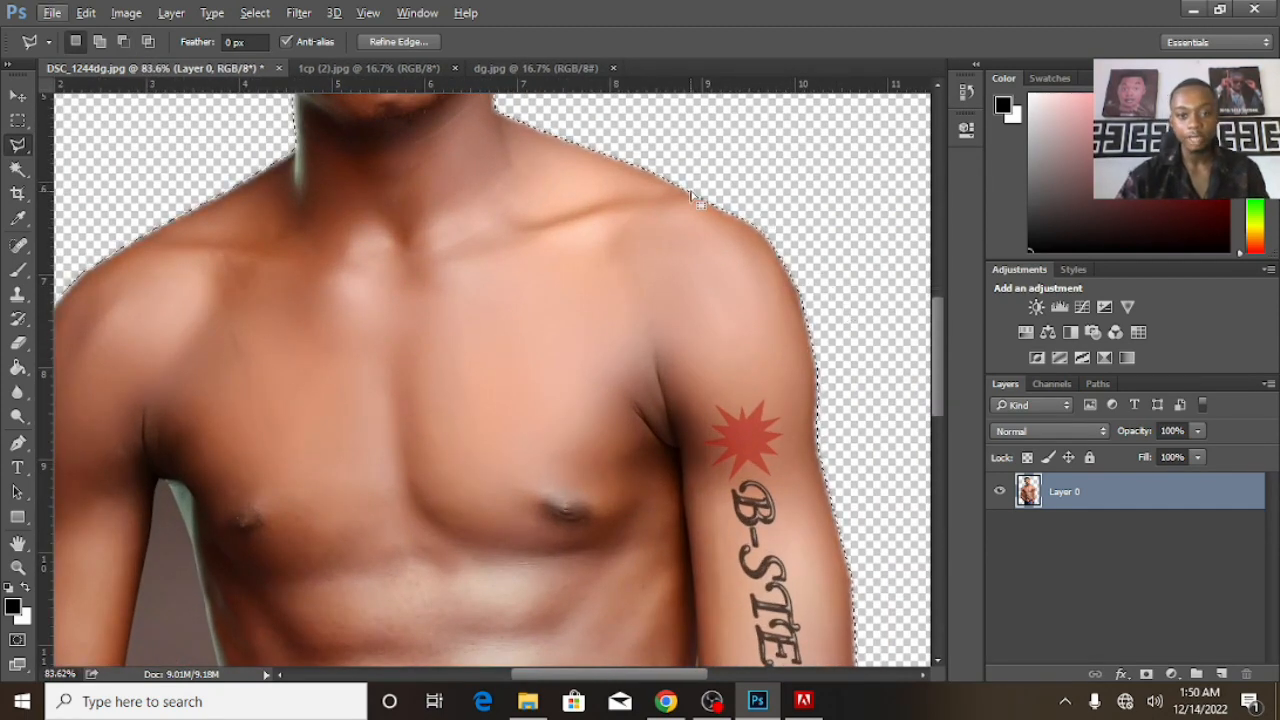
Deselect the background selection, restore it with Reselect, and deselect it again.
{"action": "right_click", "coordinate": [813, 192]}
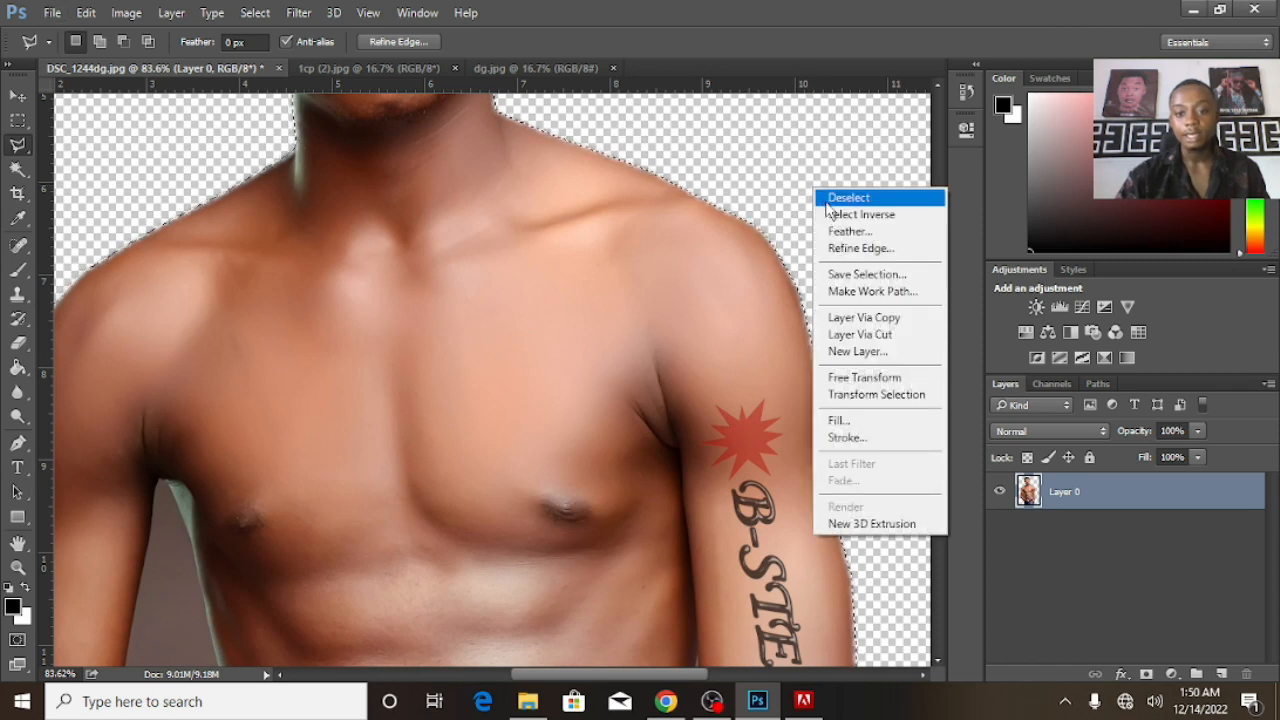
{"action": "left_click", "coordinate": [848, 198]}
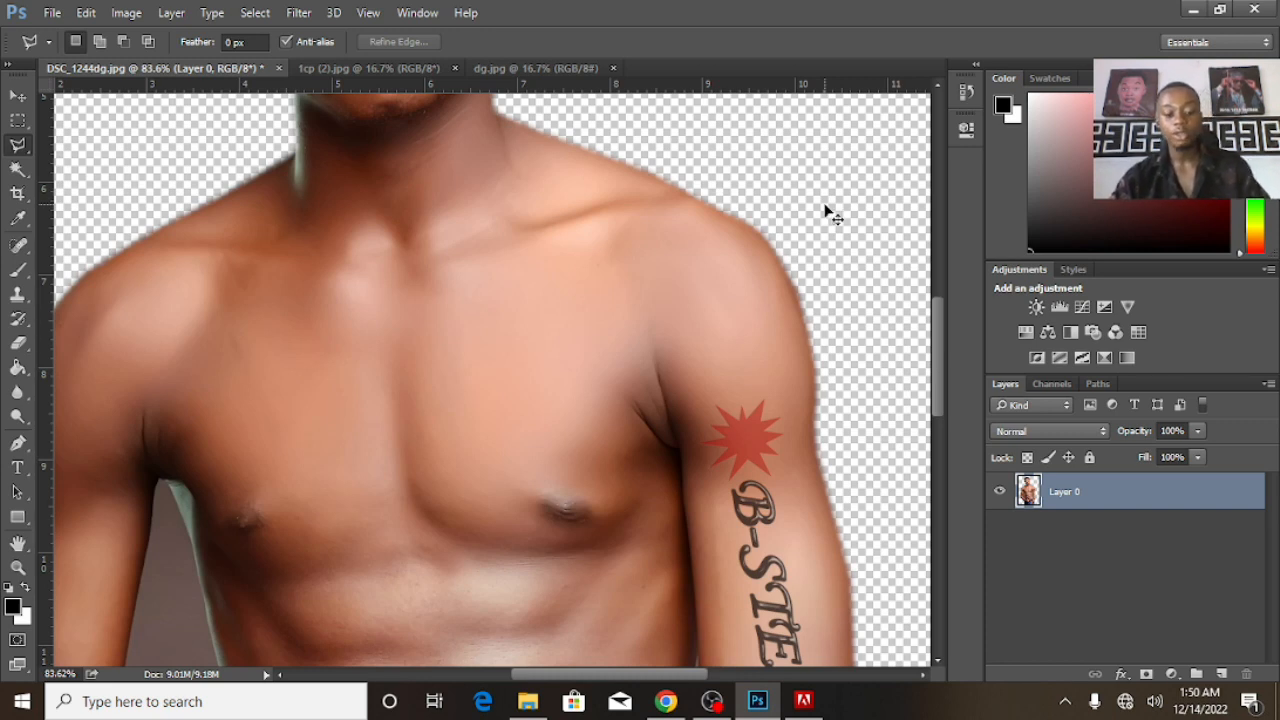
{"action": "key", "text": "ctrl+shift+d"}
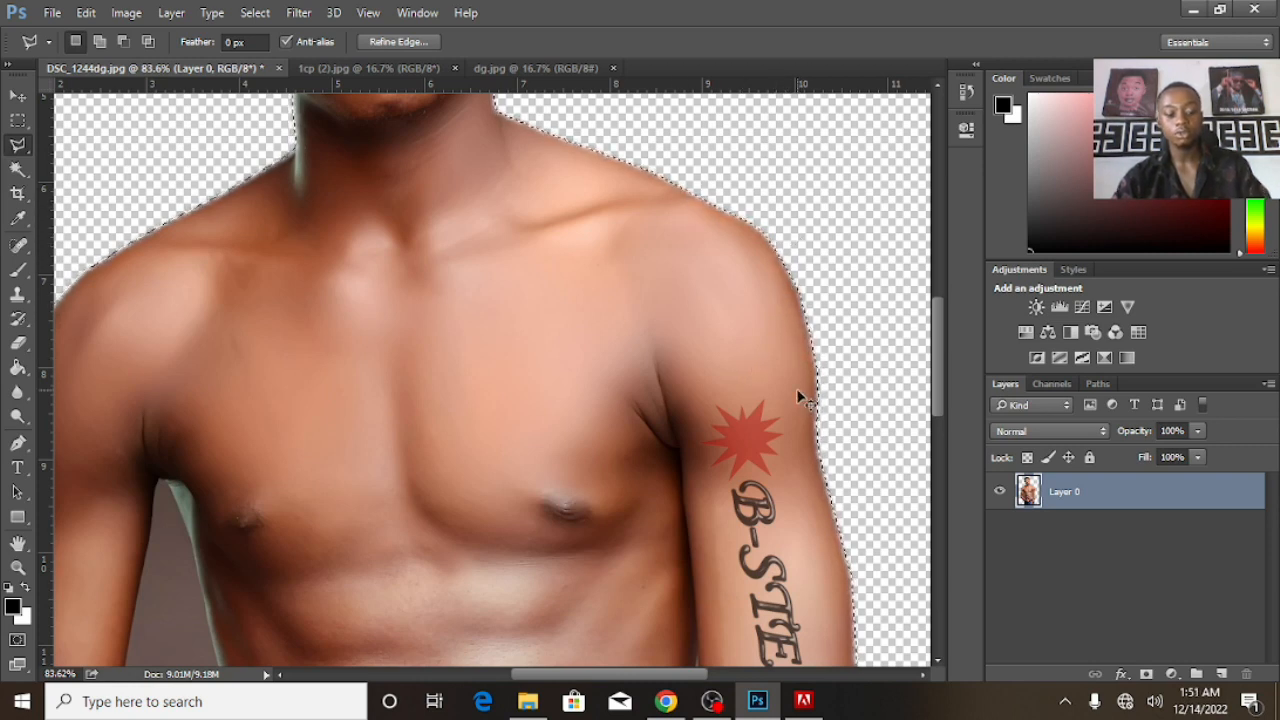
{"action": "key", "text": "ctrl+d"}
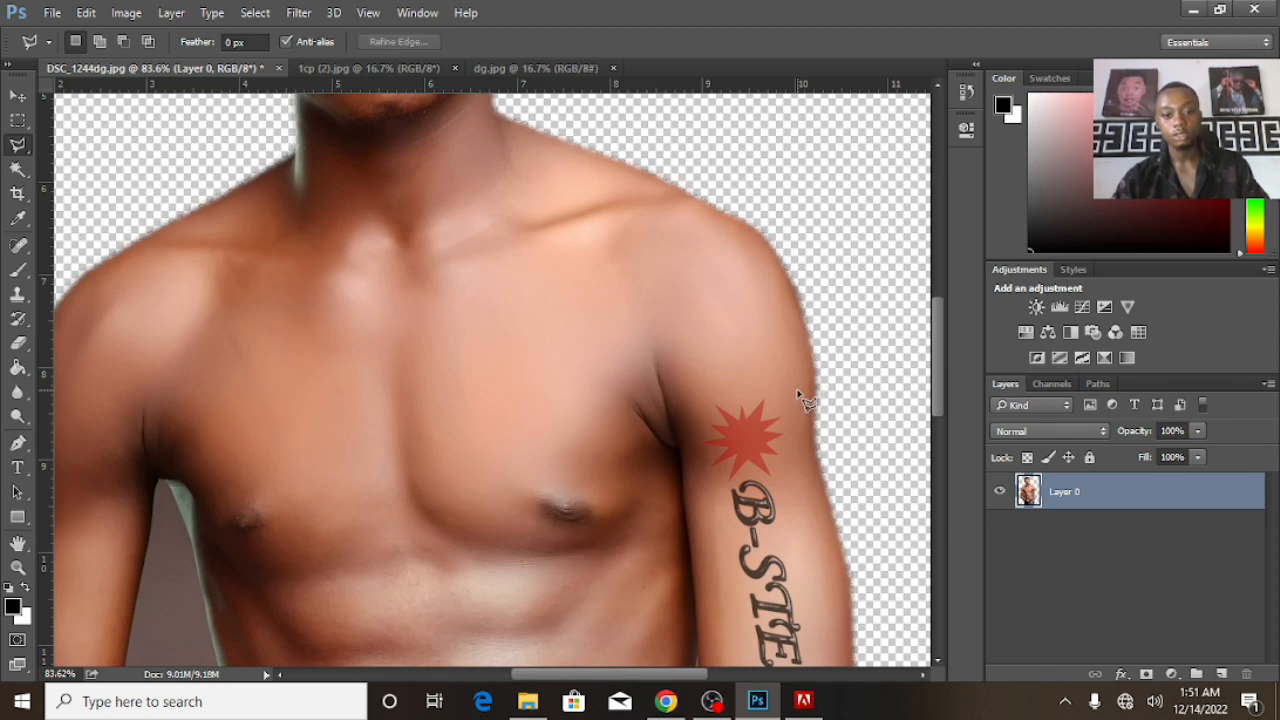
Examine the background patches enclosed between the man's arms and torso, down to the belt and waistband.
{"action": "key", "text": "ctrl+0"}
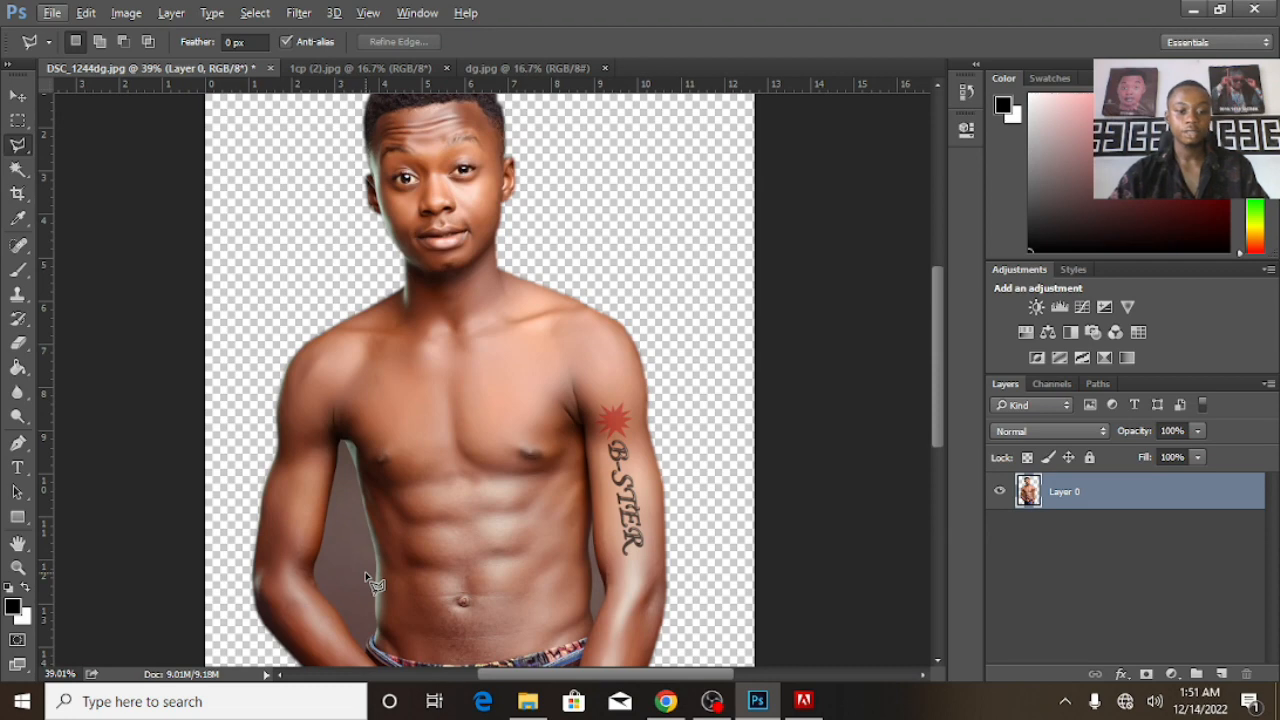
{"action": "scroll", "coordinate": [368, 578], "scroll_direction": "up", "scroll_amount": 3}
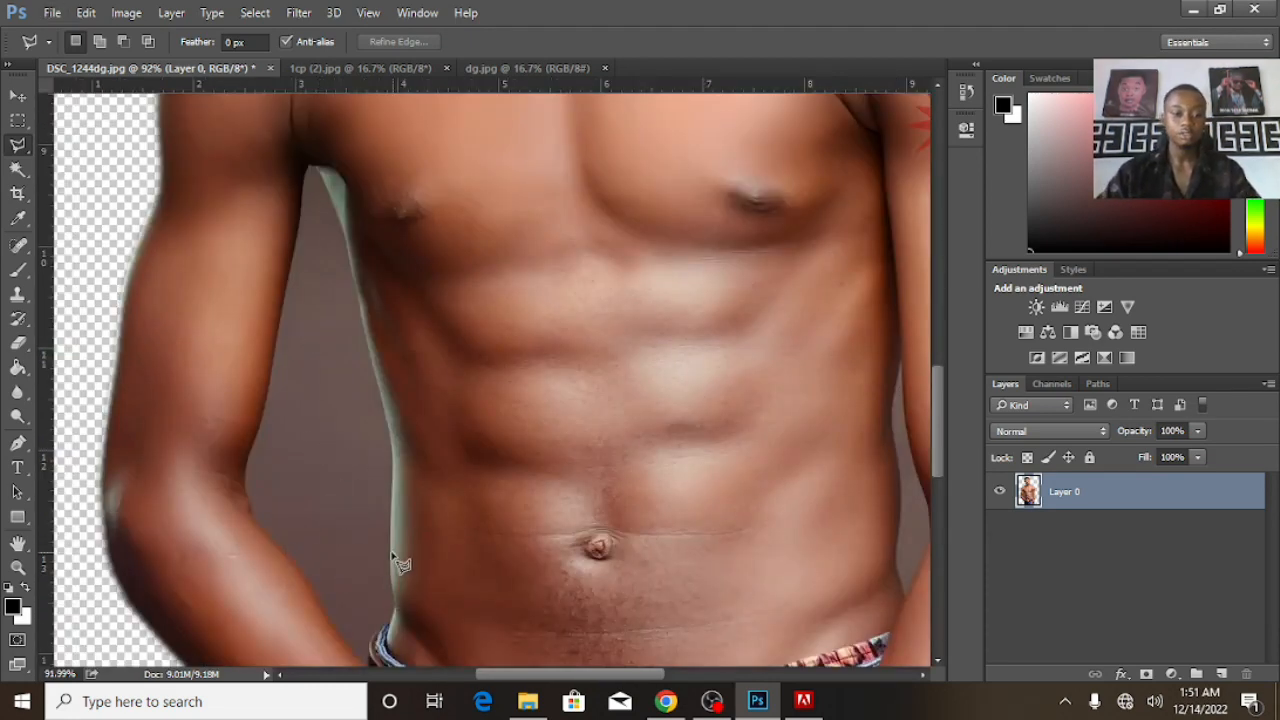
{"action": "scroll", "coordinate": [408, 517], "scroll_direction": "up", "scroll_amount": 4}
{"action": "scroll", "coordinate": [400, 568], "scroll_direction": "up", "scroll_amount": 5}
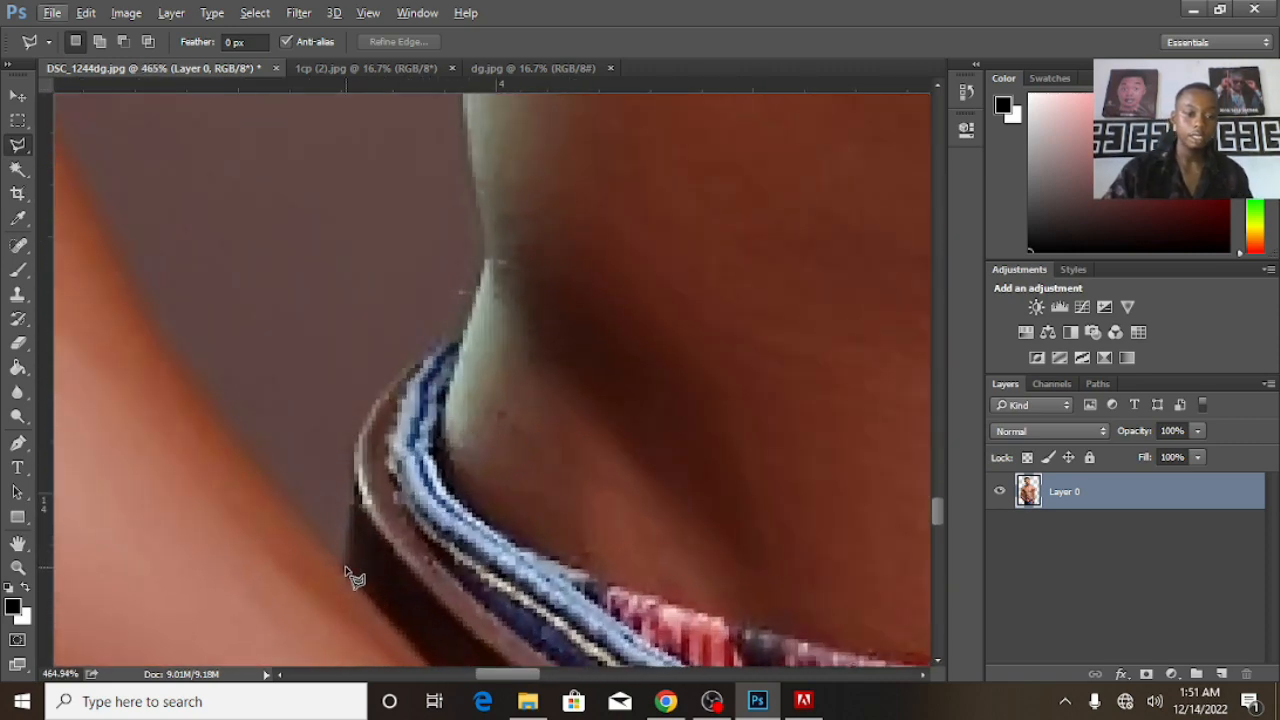
{"action": "left_click", "coordinate": [348, 573]}
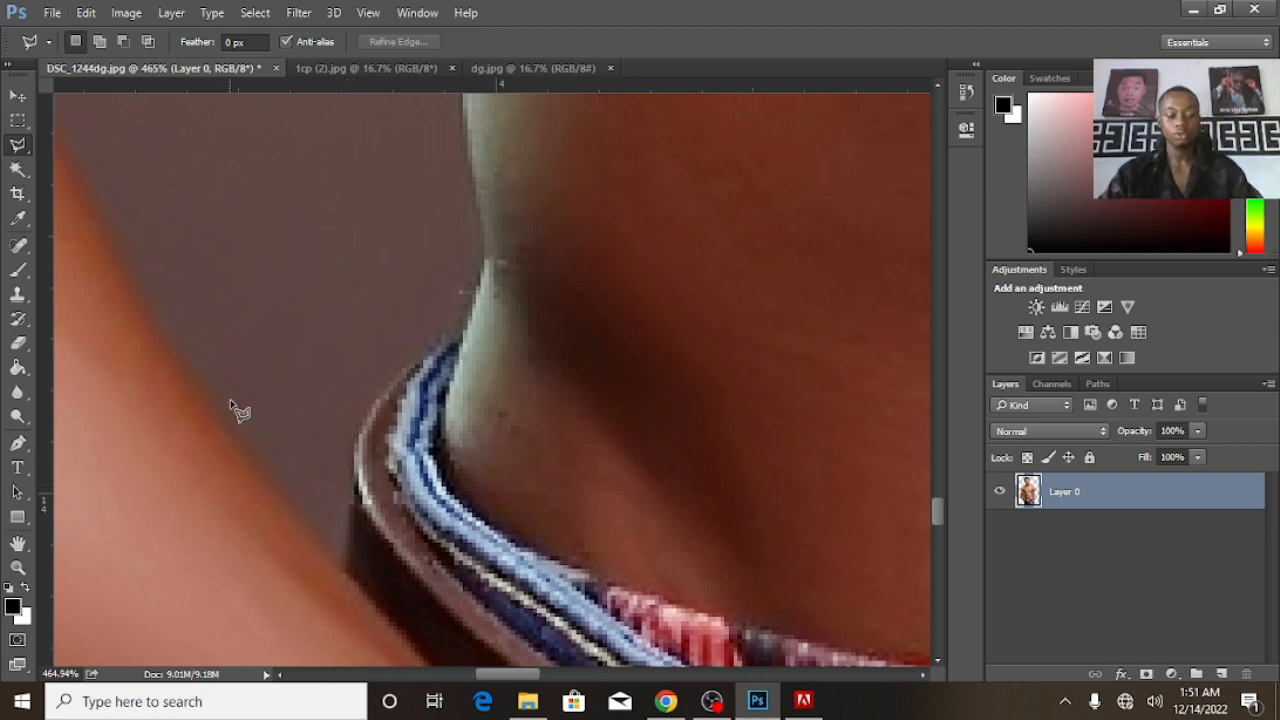
{"action": "scroll", "coordinate": [231, 409], "scroll_direction": "down", "scroll_amount": 6}
{"action": "scroll", "coordinate": [250, 277], "scroll_direction": "up", "scroll_amount": 3}
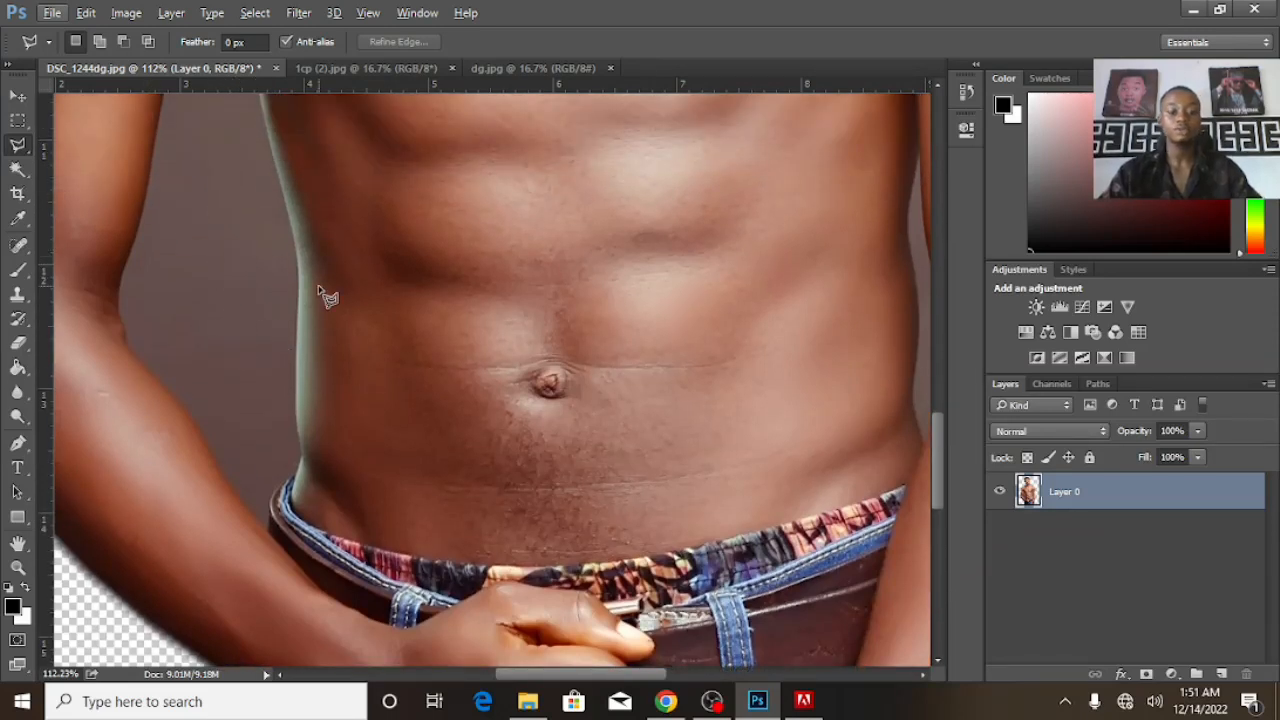
{"action": "left_click_drag", "start_coordinate": [589, 374], "coordinate": [460, 371]}
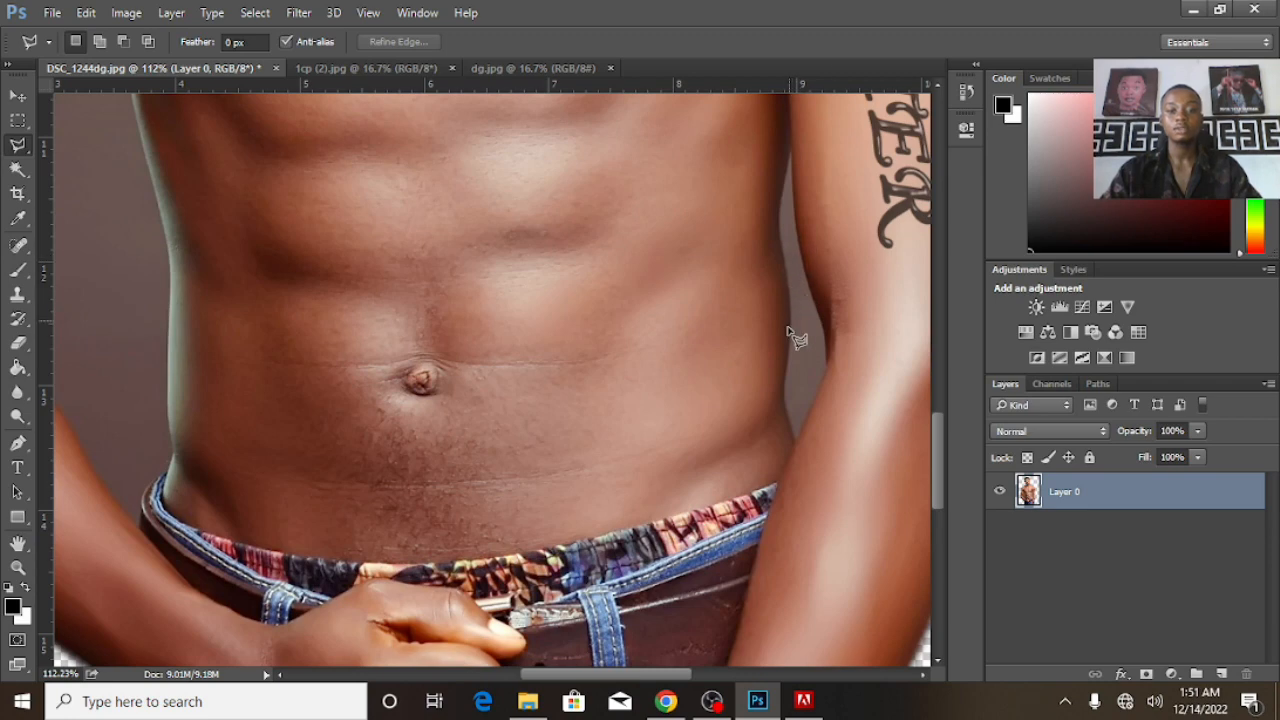
{"action": "scroll", "coordinate": [135, 468], "scroll_direction": "up", "scroll_amount": 4}
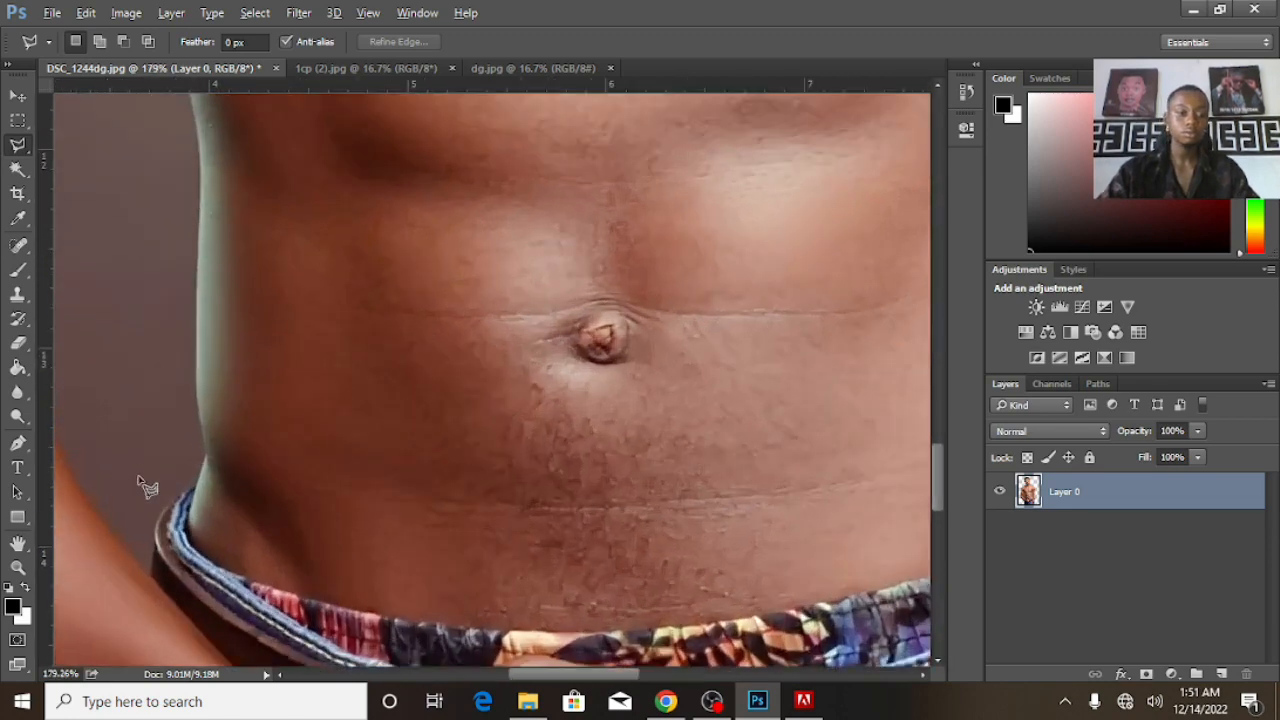
Start a Polygonal Lasso selection of the background gap beside the untattooed arm, tracing the torso edge from the belt up to the armpit.
{"action": "left_click", "coordinate": [149, 619]}
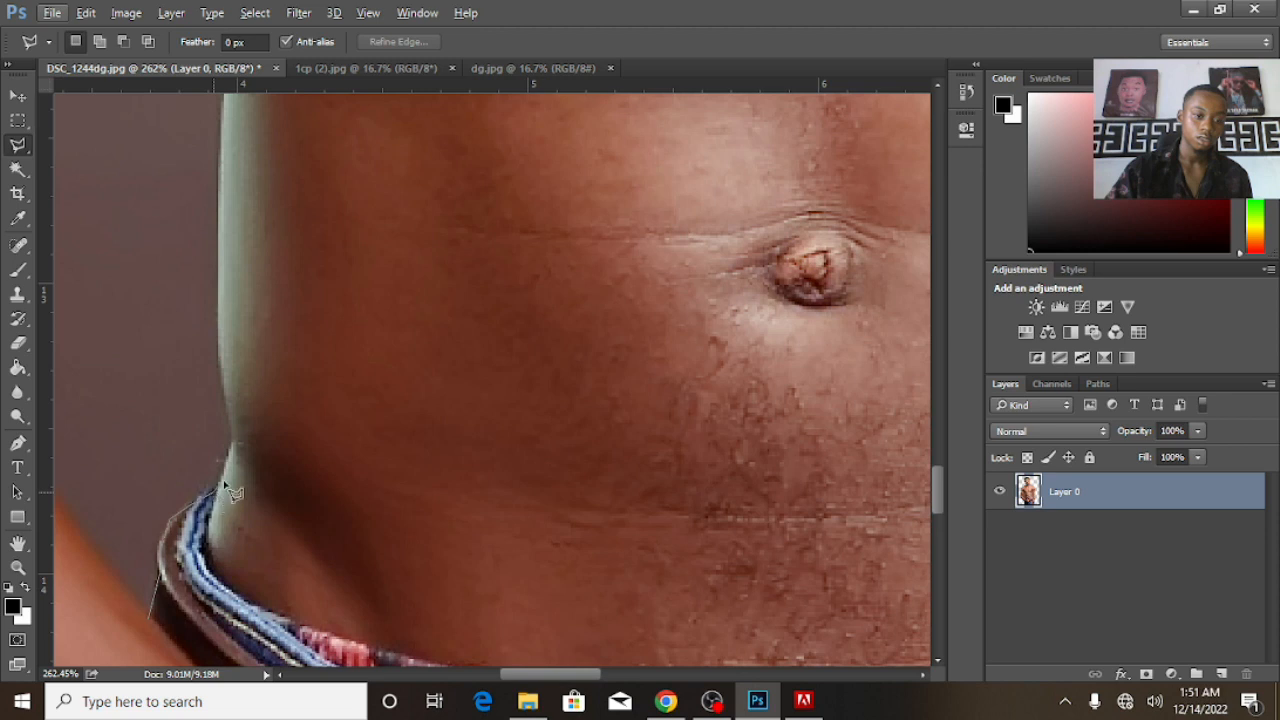
{"action": "left_click", "coordinate": [232, 443]}
{"action": "left_click", "coordinate": [219, 318]}
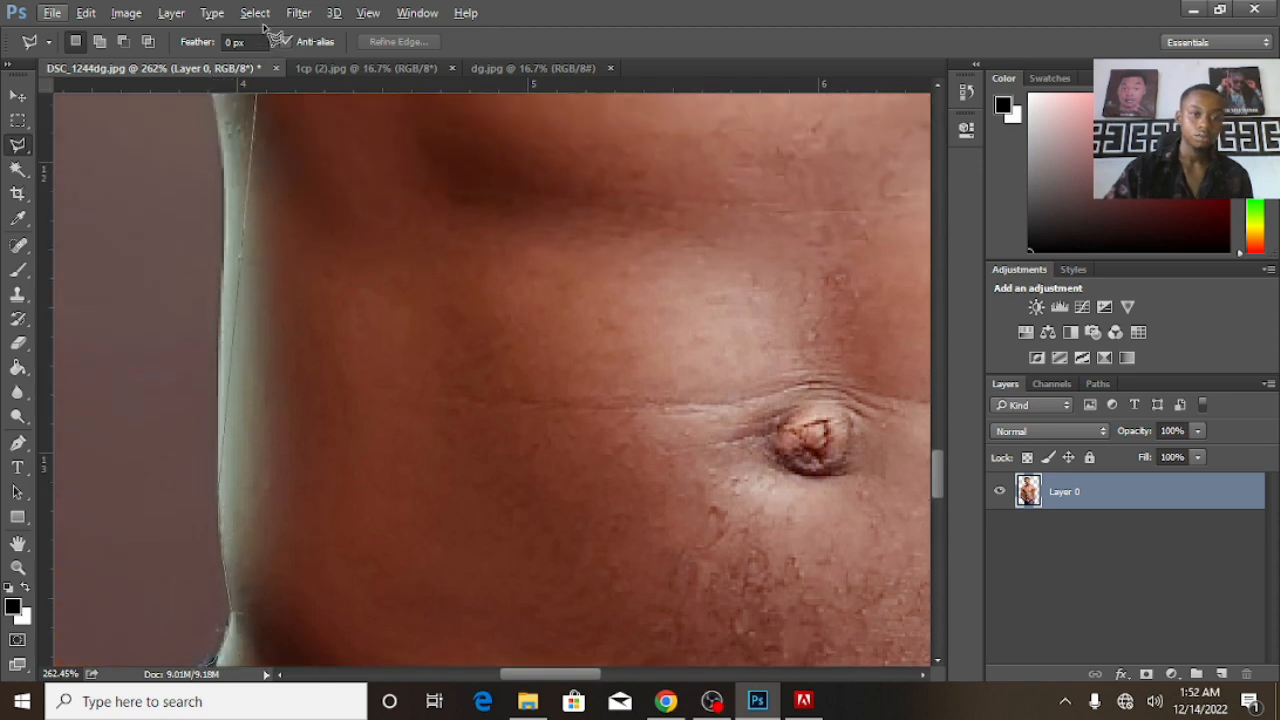
{"action": "left_click", "coordinate": [228, 320]}
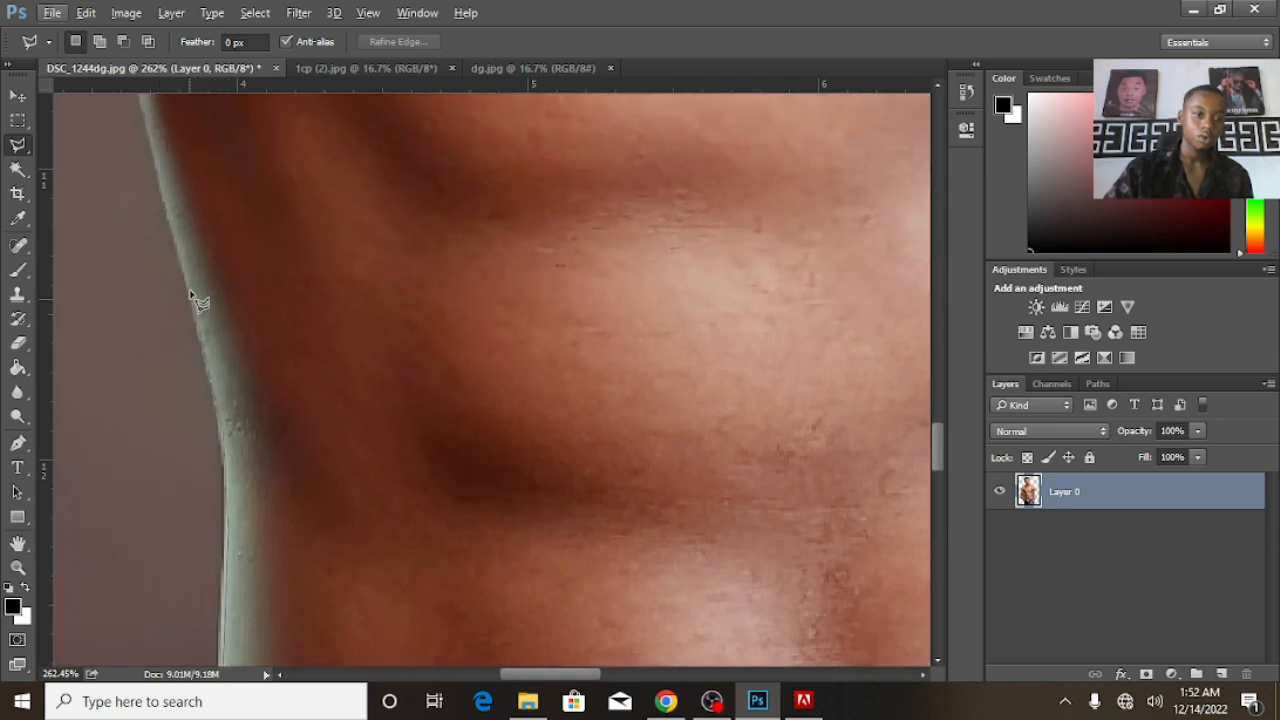
{"action": "left_click", "coordinate": [189, 287]}
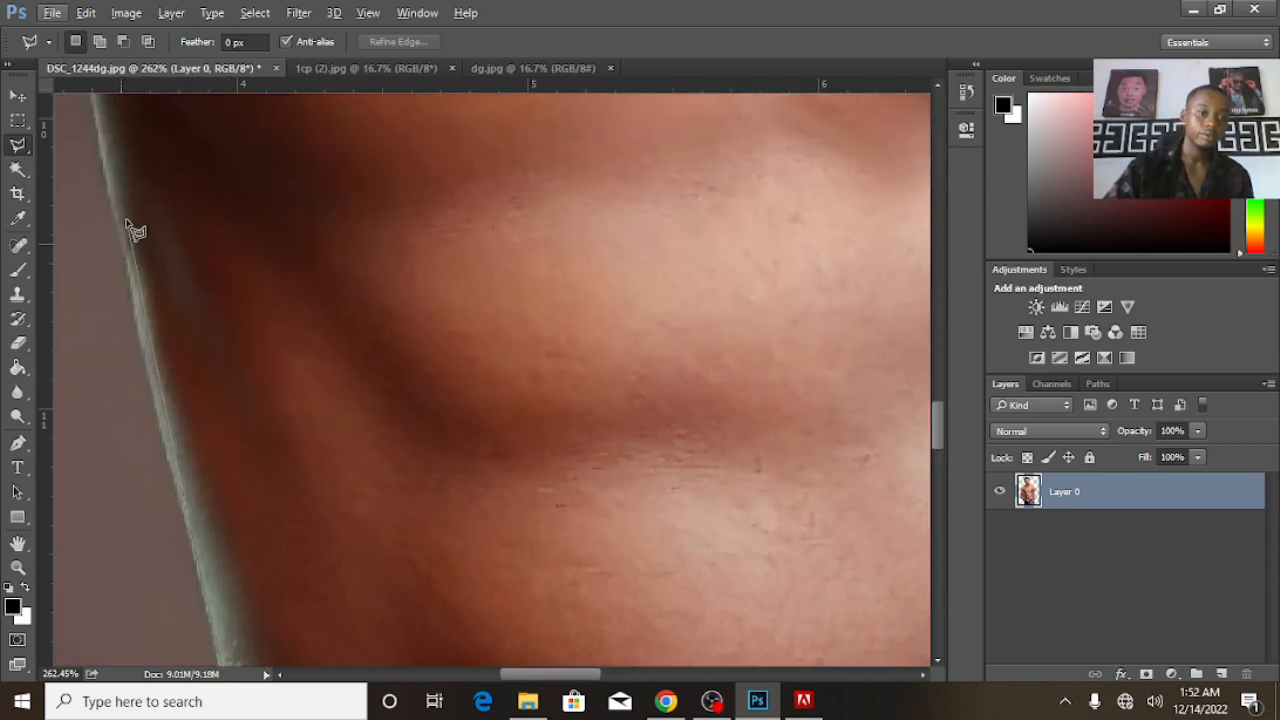
{"action": "left_click", "coordinate": [120, 224]}
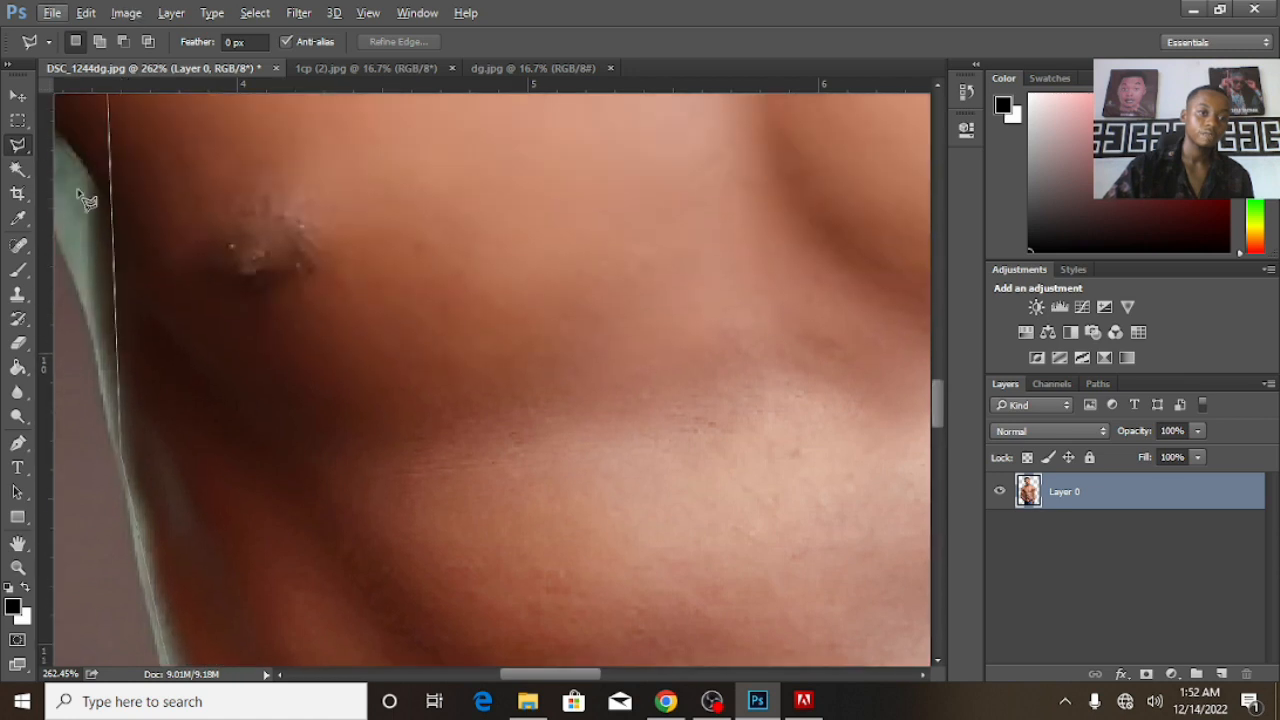
{"action": "left_click", "coordinate": [88, 328]}
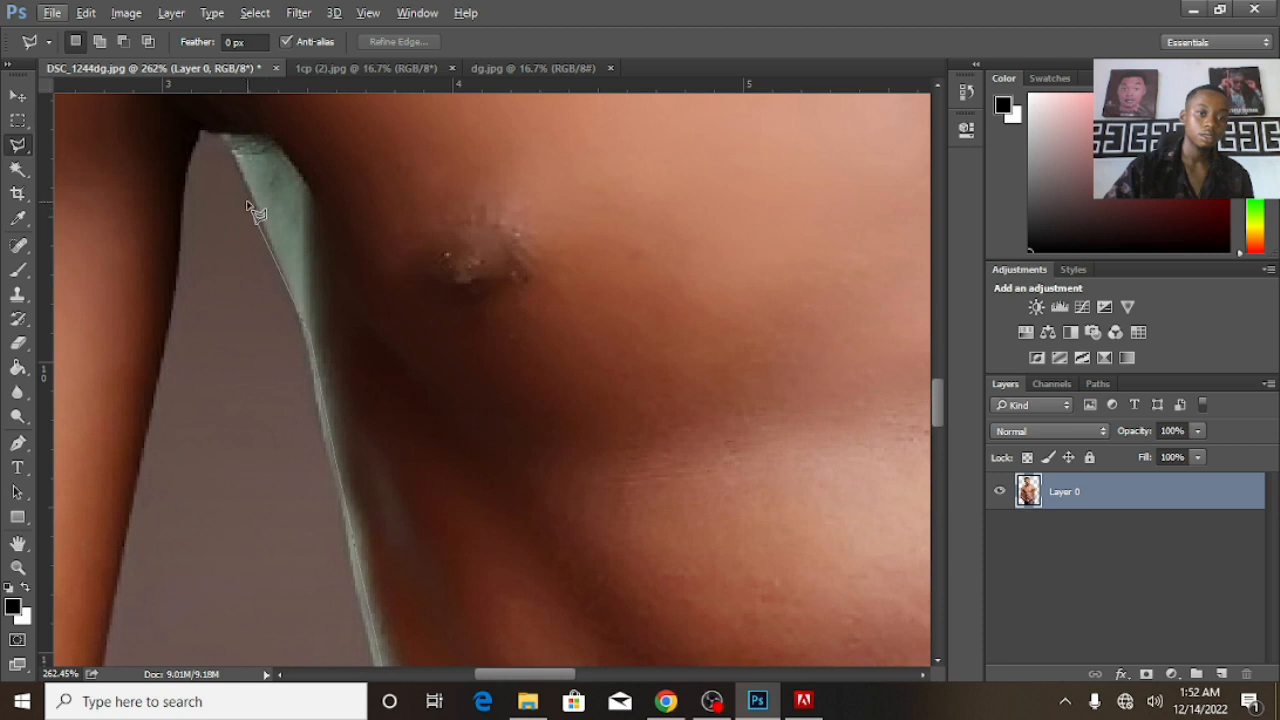
{"action": "left_click", "coordinate": [203, 131]}
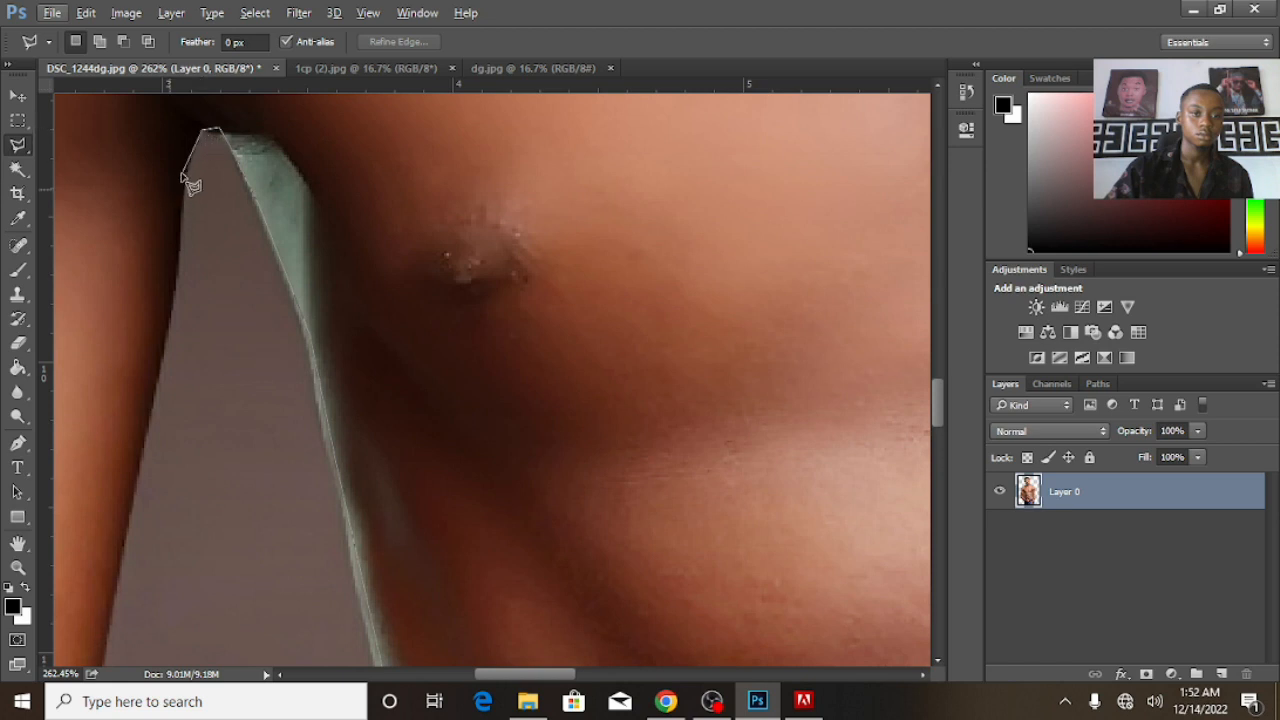
Continue the lasso outline down the inner edge of the untattooed upper arm from the armpit to just above the elbow.
{"action": "left_click", "coordinate": [184, 177]}
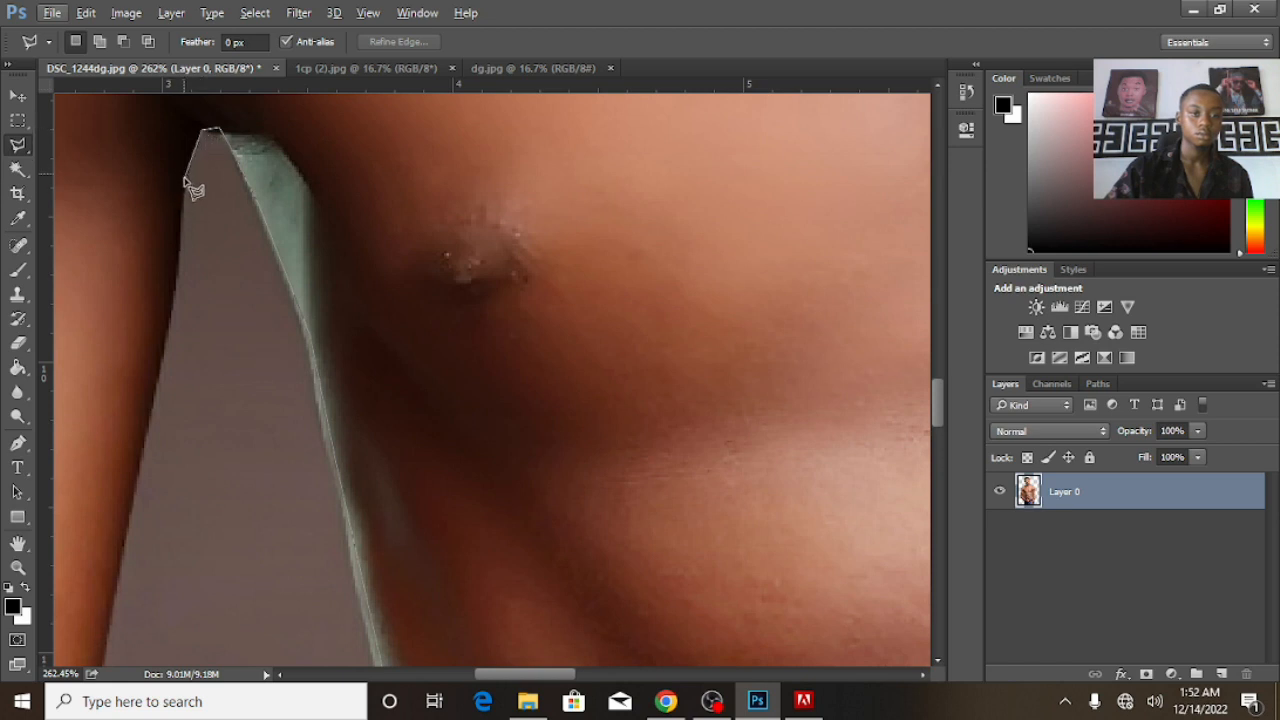
{"action": "left_click", "coordinate": [177, 296]}
{"action": "left_click", "coordinate": [163, 378]}
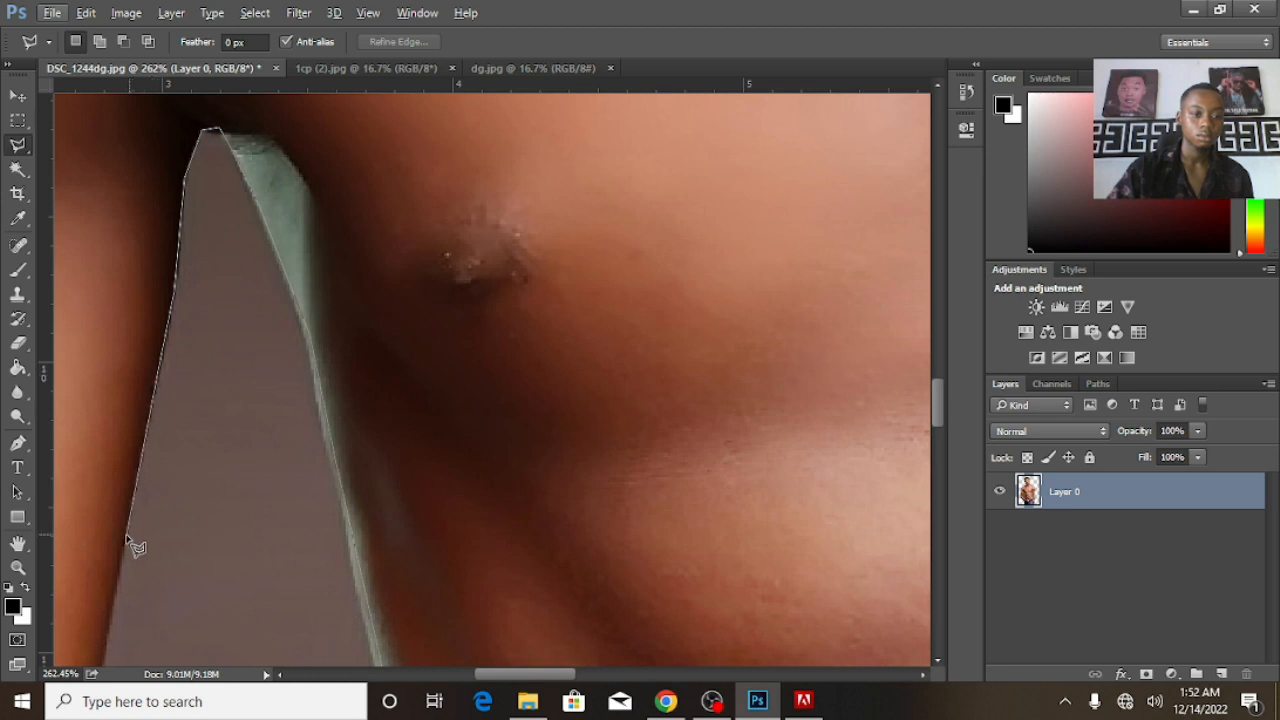
{"action": "scroll", "coordinate": [115, 578], "scroll_direction": "down", "scroll_amount": 5}
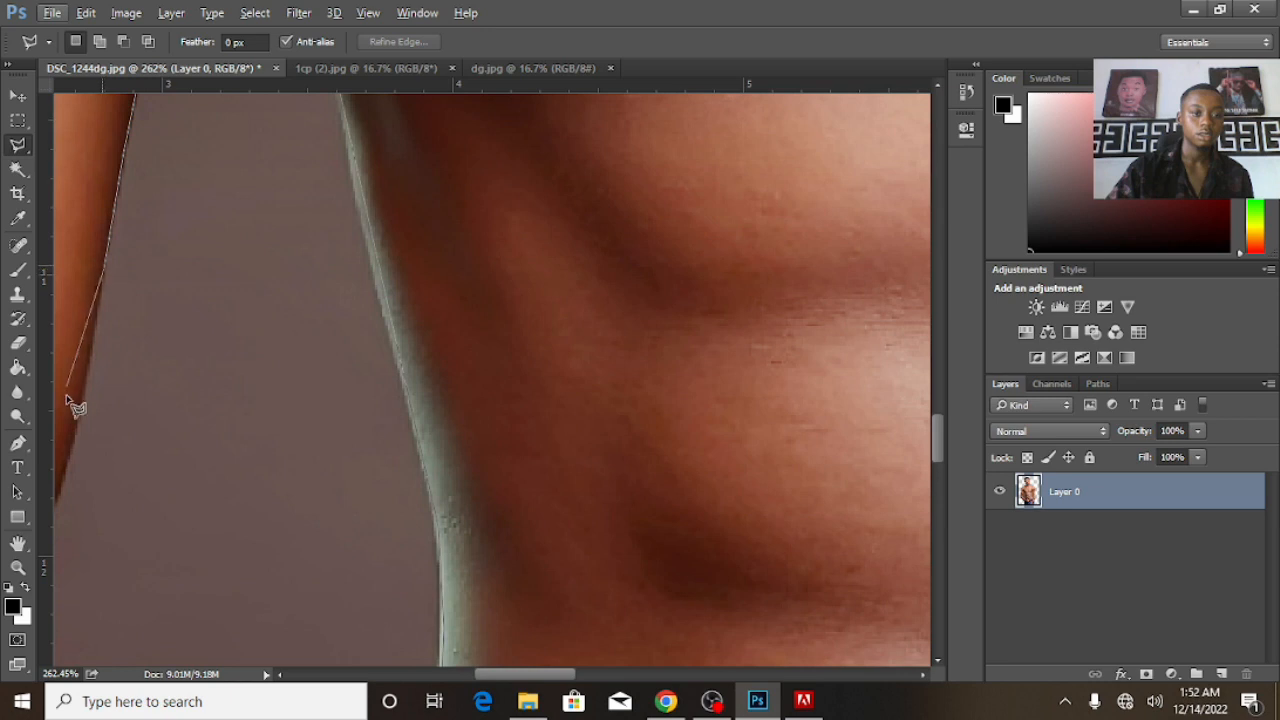
{"action": "left_click", "coordinate": [77, 434]}
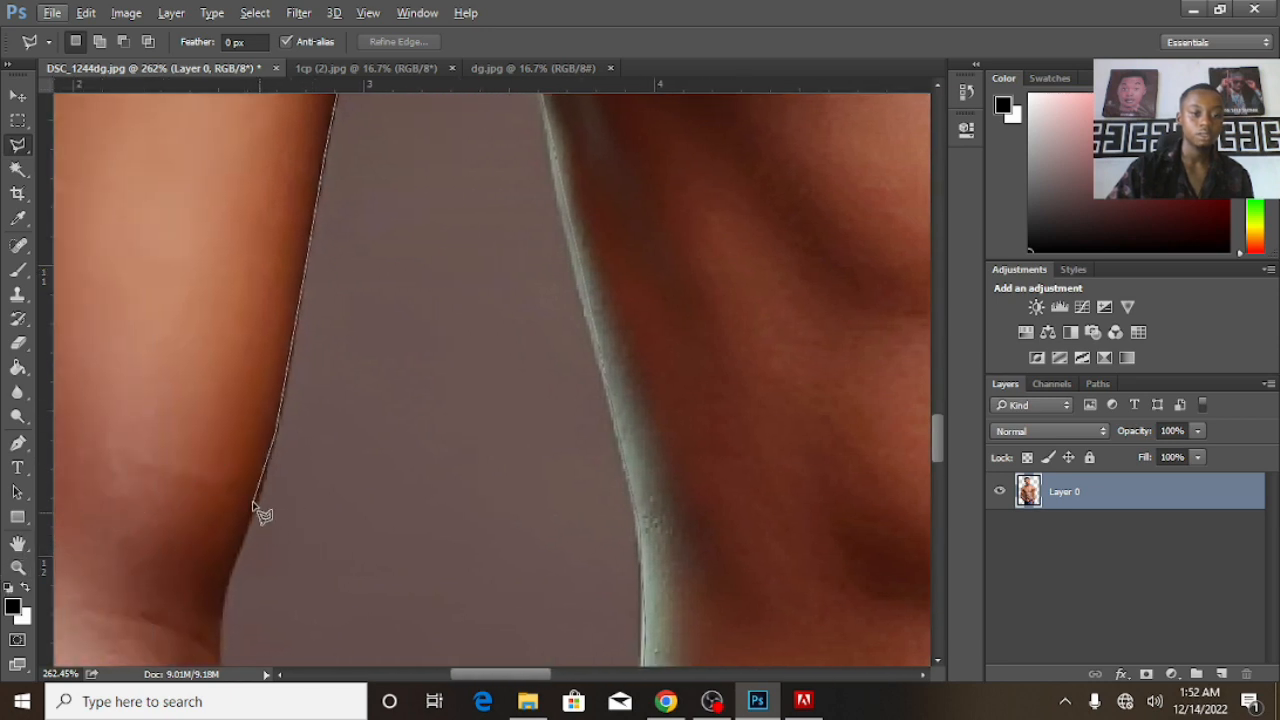
{"action": "left_click", "coordinate": [254, 511]}
{"action": "left_click", "coordinate": [228, 586]}
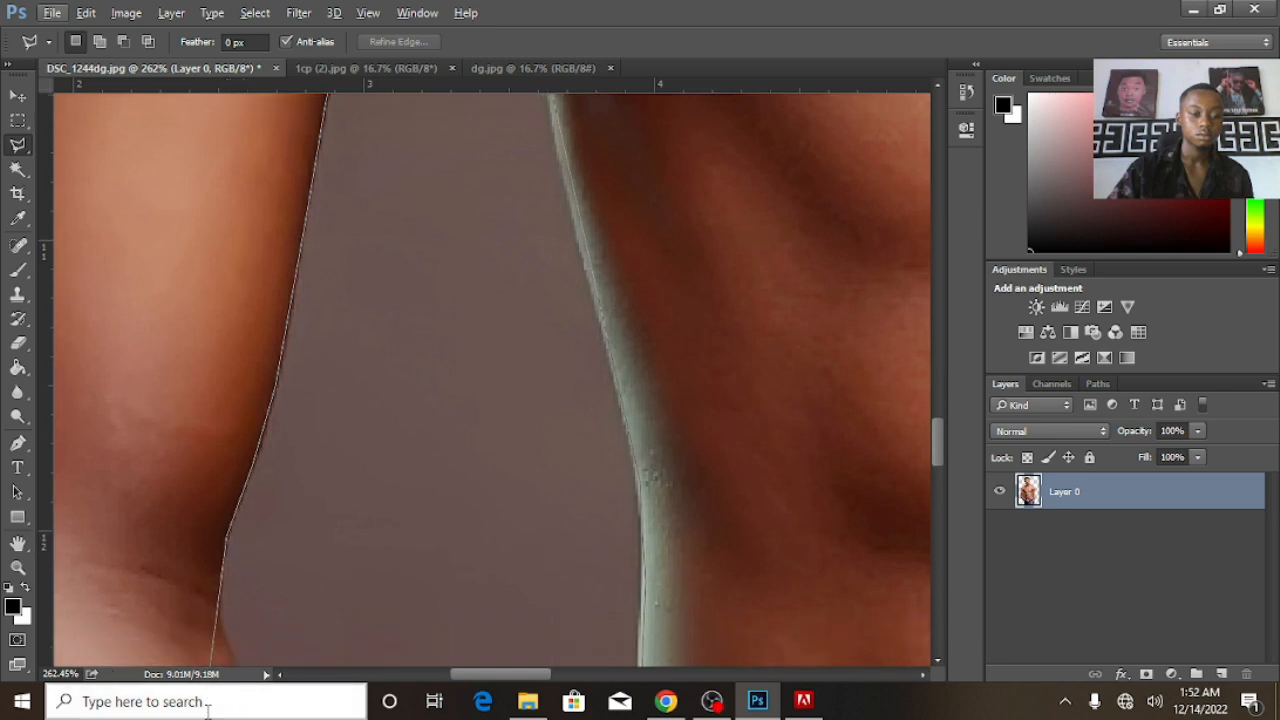
Trace around the inner elbow and along the forearm, and close the lasso selection at the belt.
{"action": "left_click", "coordinate": [220, 367]}
{"action": "left_click", "coordinate": [225, 427]}
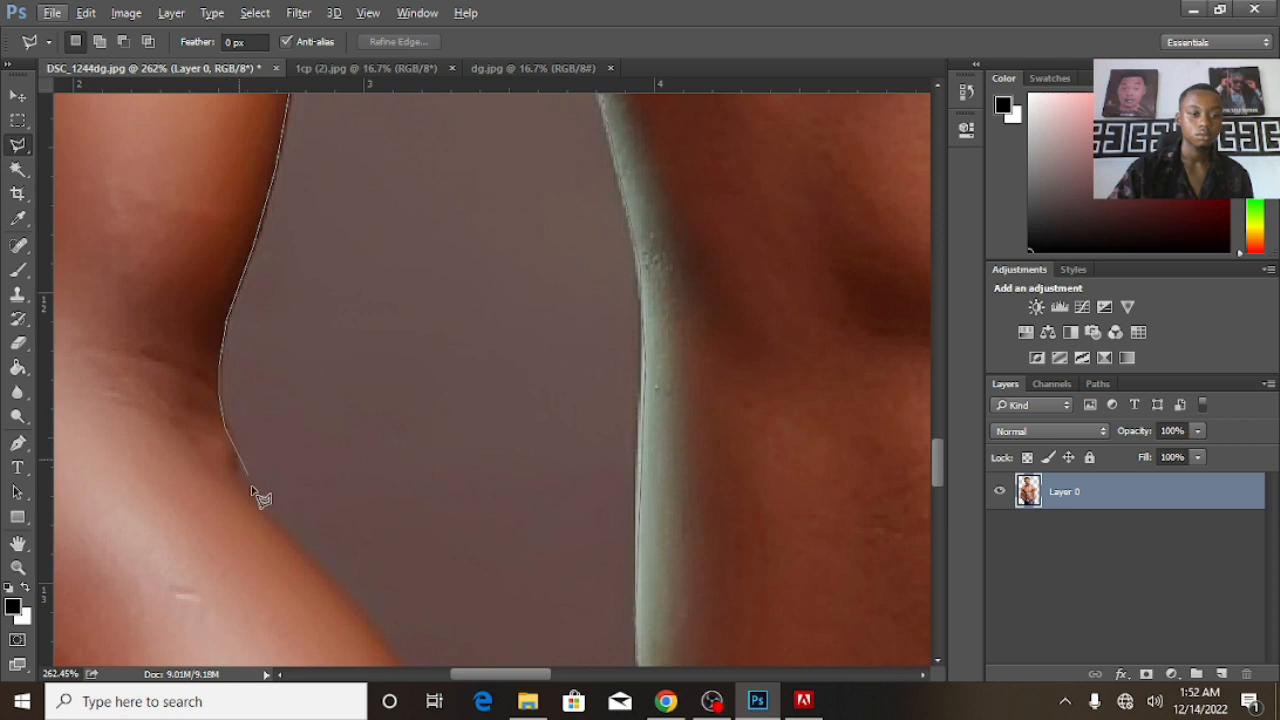
{"action": "left_click", "coordinate": [238, 472]}
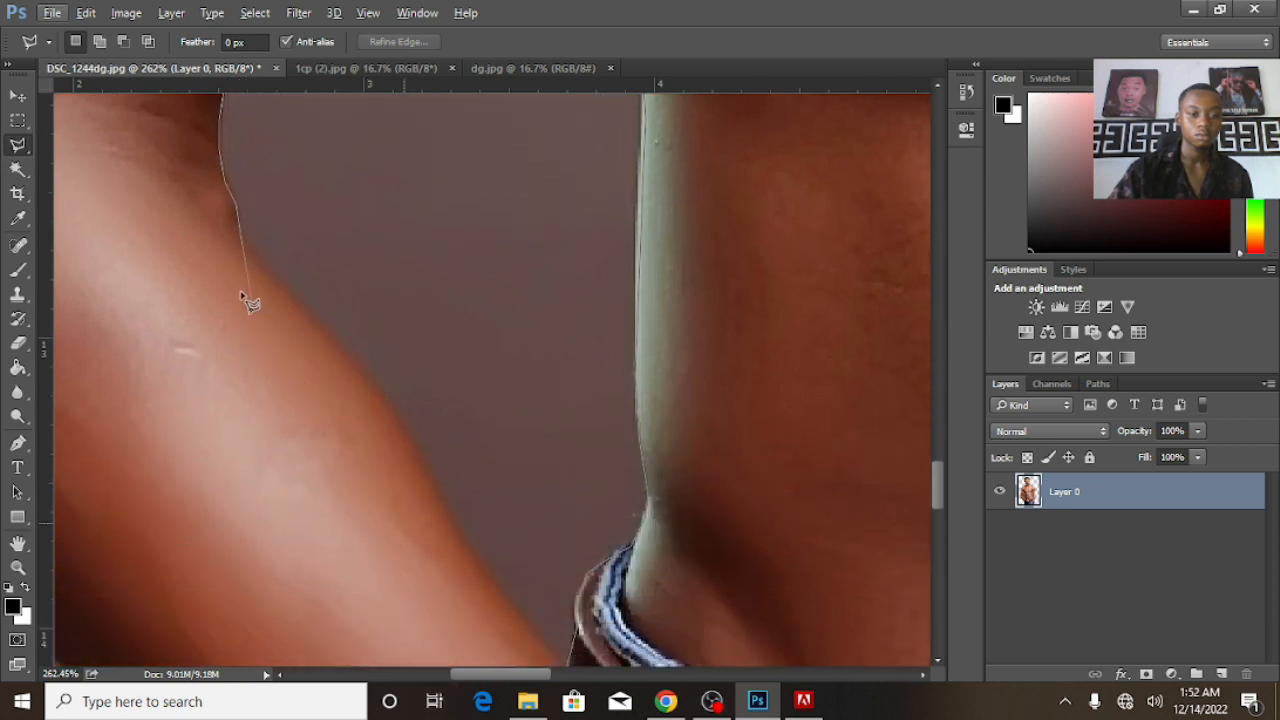
{"action": "left_click", "coordinate": [247, 258]}
{"action": "left_click", "coordinate": [352, 364]}
{"action": "left_click", "coordinate": [395, 415]}
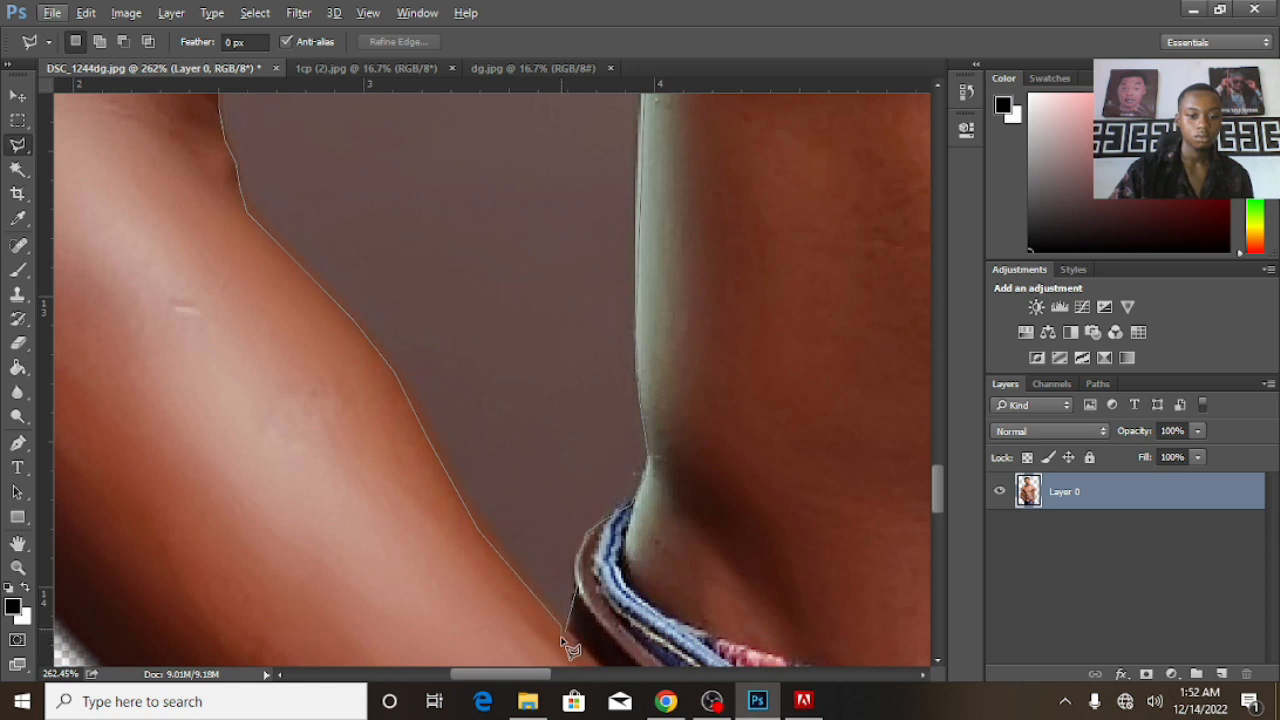
{"action": "double_click", "coordinate": [566, 635]}
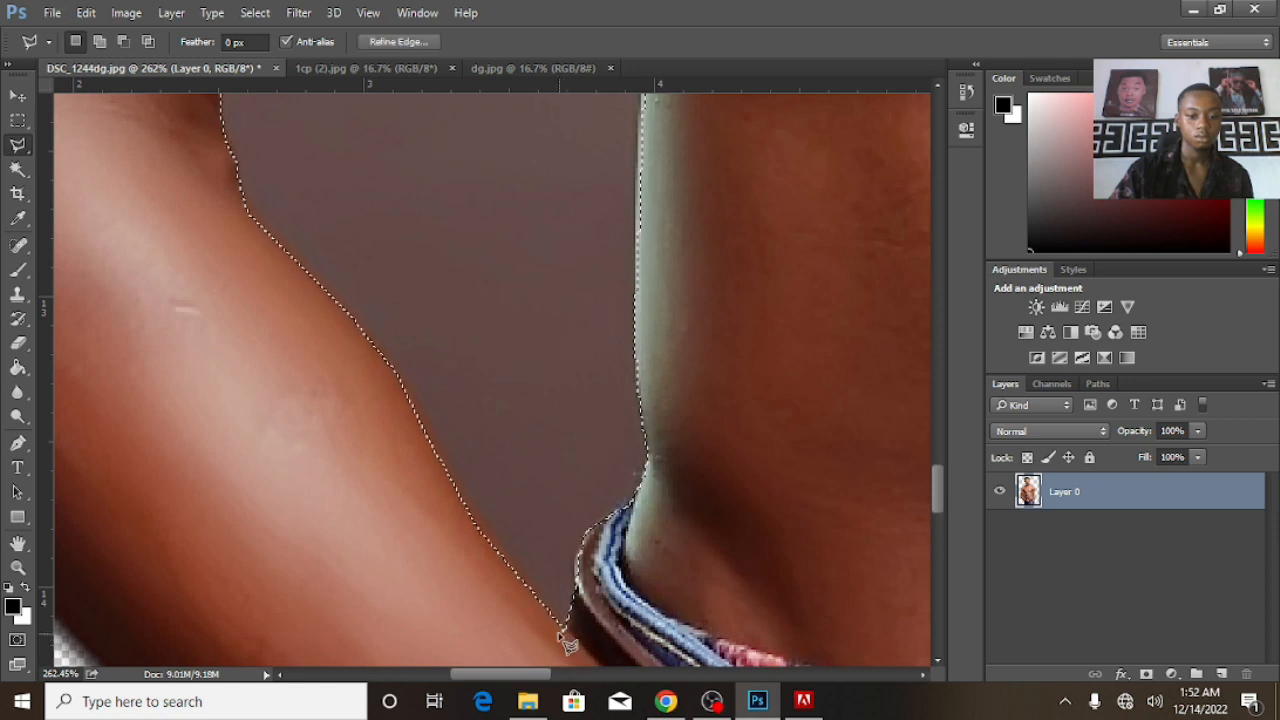
Feather the selected arm gap by 3 pixels, delete its background from Layer 0, and deselect.
{"action": "scroll", "coordinate": [523, 441], "scroll_direction": "down", "scroll_amount": 4}
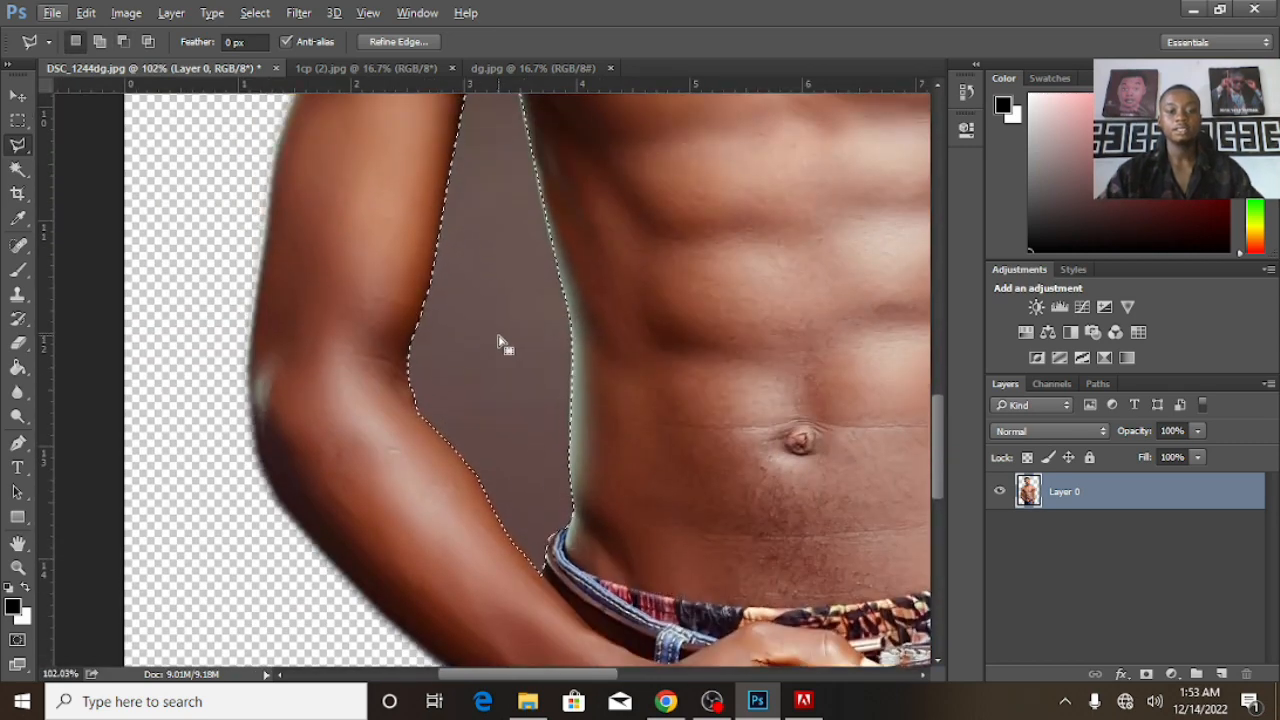
{"action": "right_click", "coordinate": [500, 337]}
{"action": "left_click", "coordinate": [545, 380]}
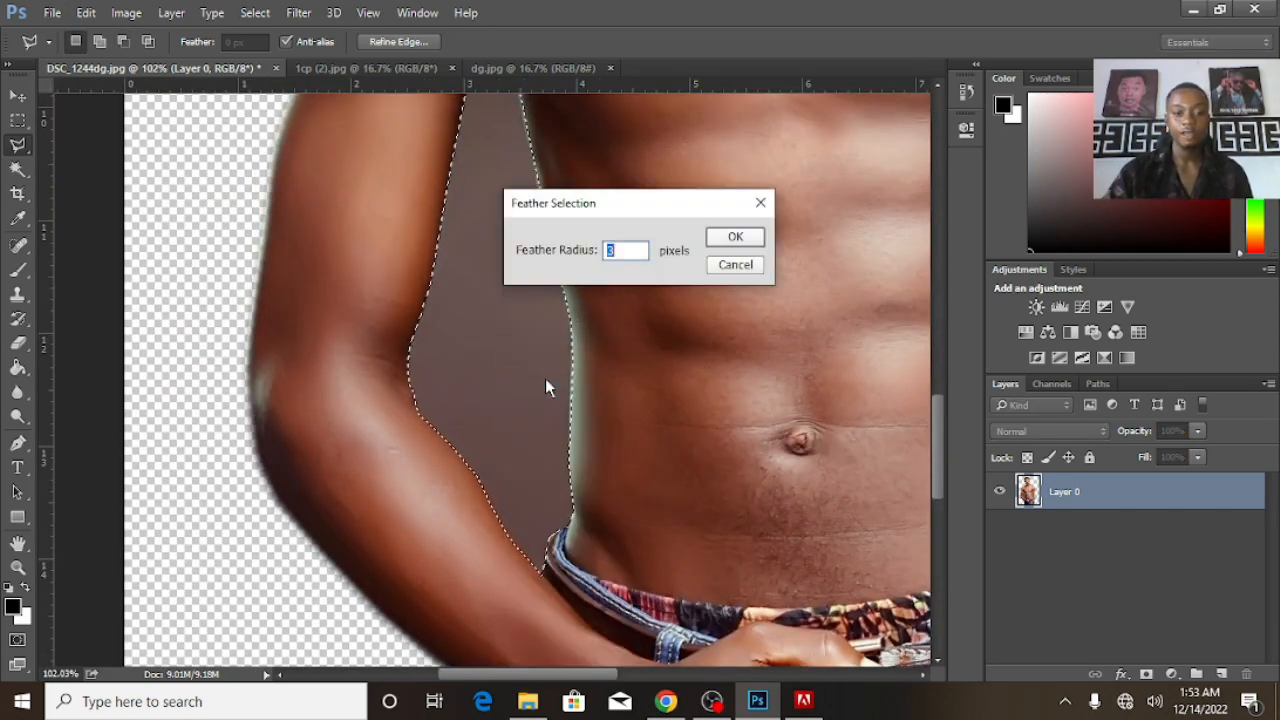
{"action": "key", "text": "Return"}
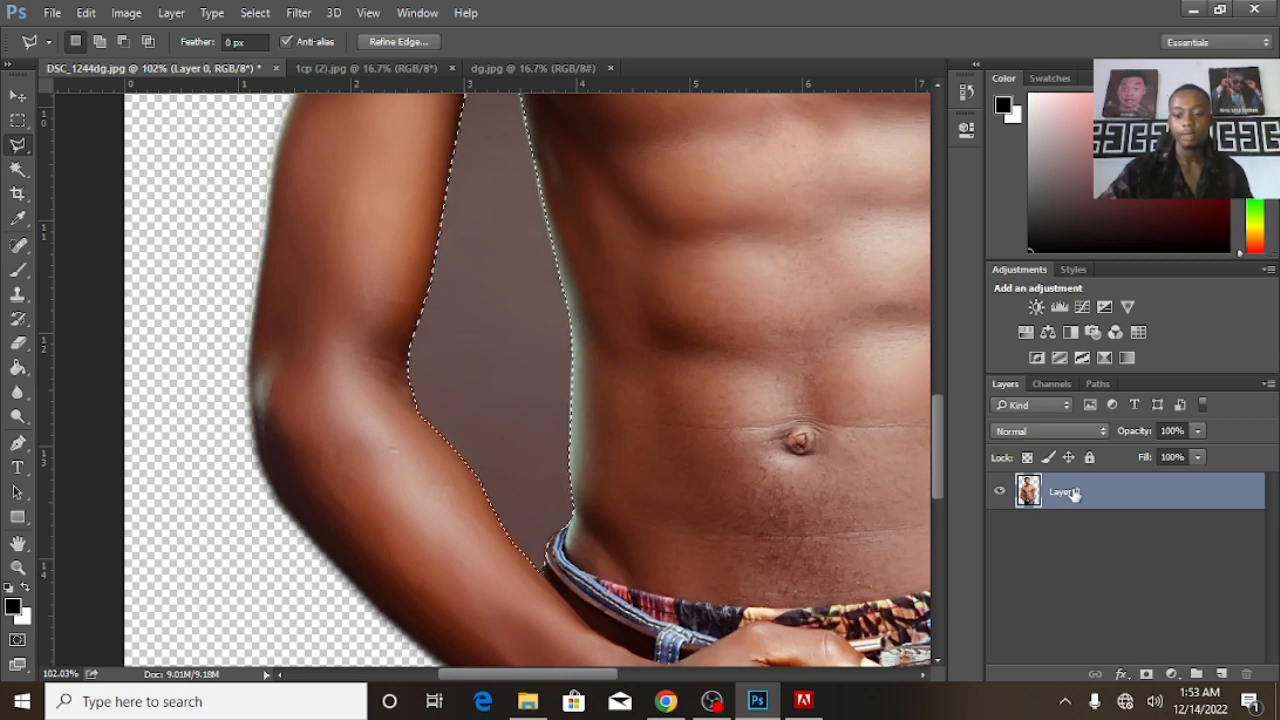
{"action": "key", "text": "Delete"}
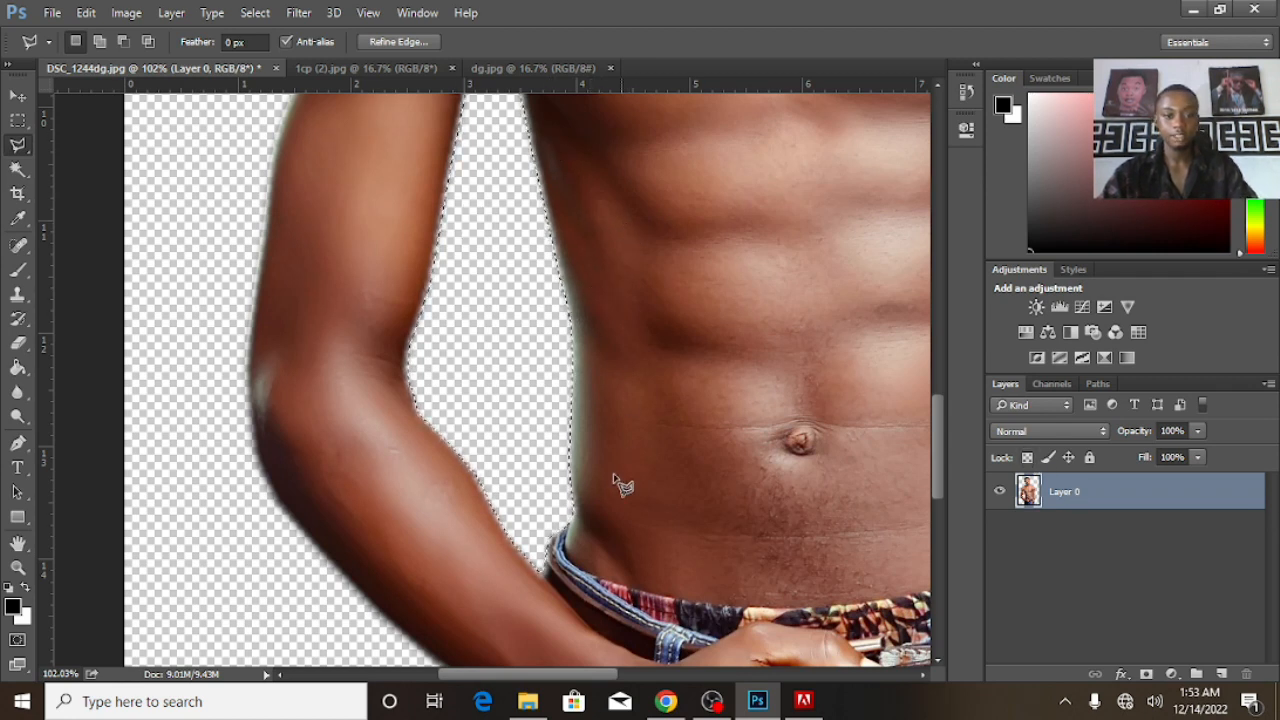
{"action": "key", "text": "ctrl+d"}
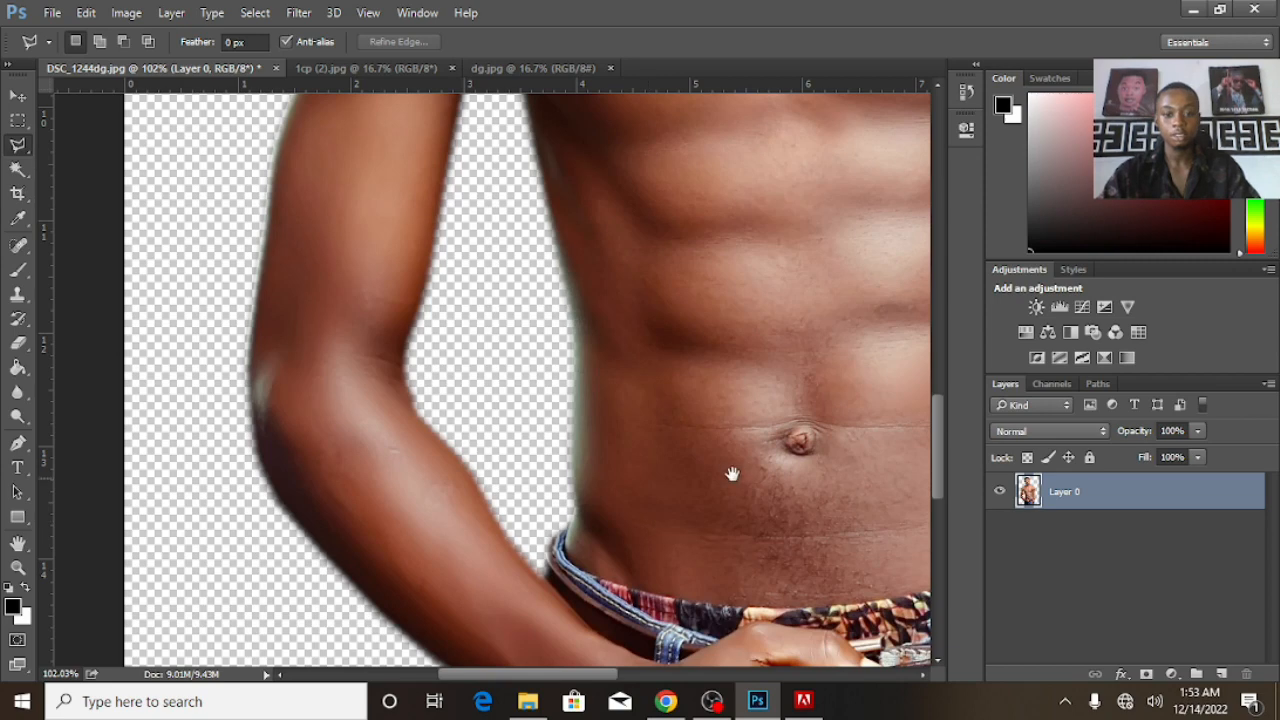
Start a Polygonal Lasso selection of the gap beside the tattooed arm, tracing the arm's inner edge up to the gap's upper tip.
{"action": "scroll", "coordinate": [731, 477], "scroll_direction": "right", "scroll_amount": 6}
{"action": "scroll", "coordinate": [640, 413], "scroll_direction": "up", "scroll_amount": 6}
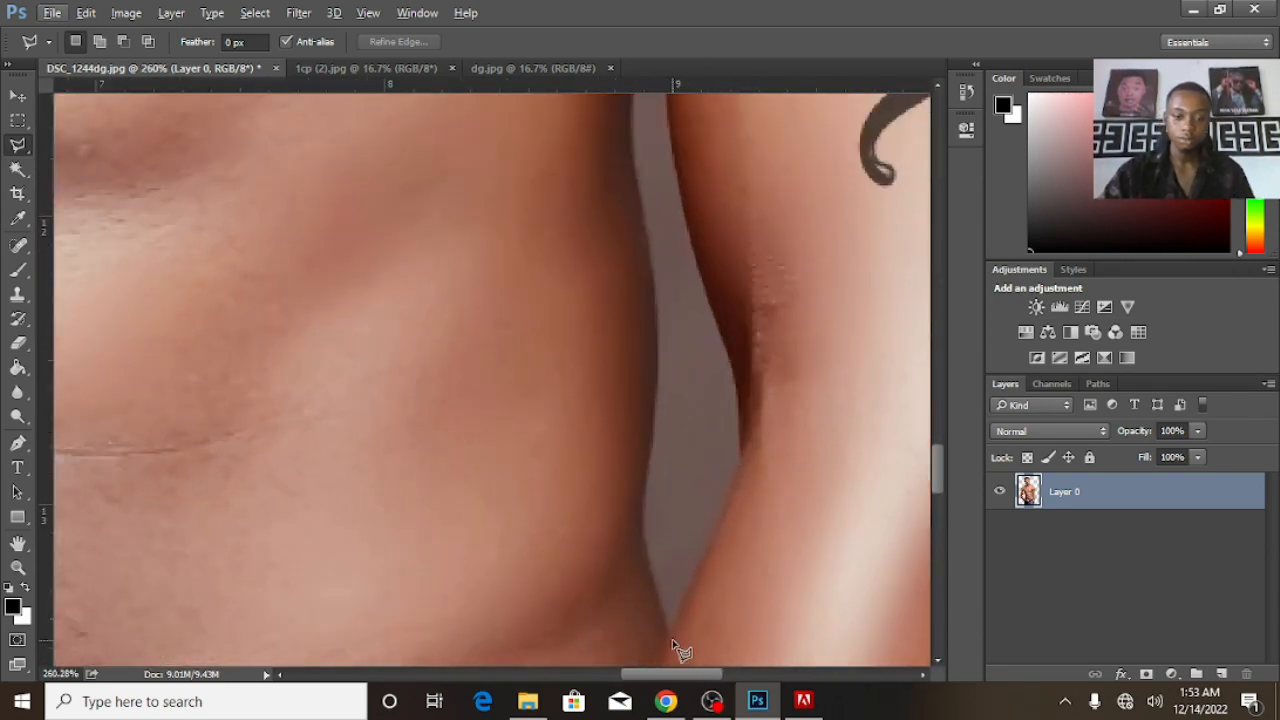
{"action": "left_click", "coordinate": [673, 640]}
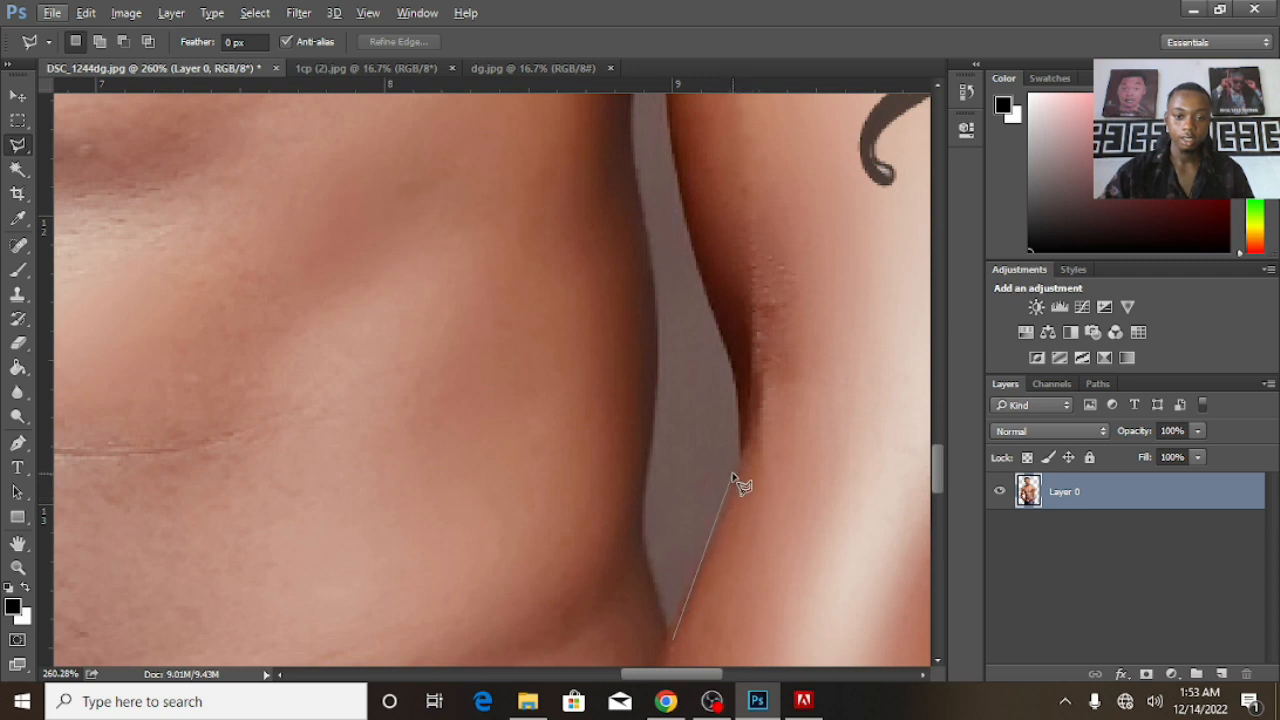
{"action": "left_click", "coordinate": [739, 455]}
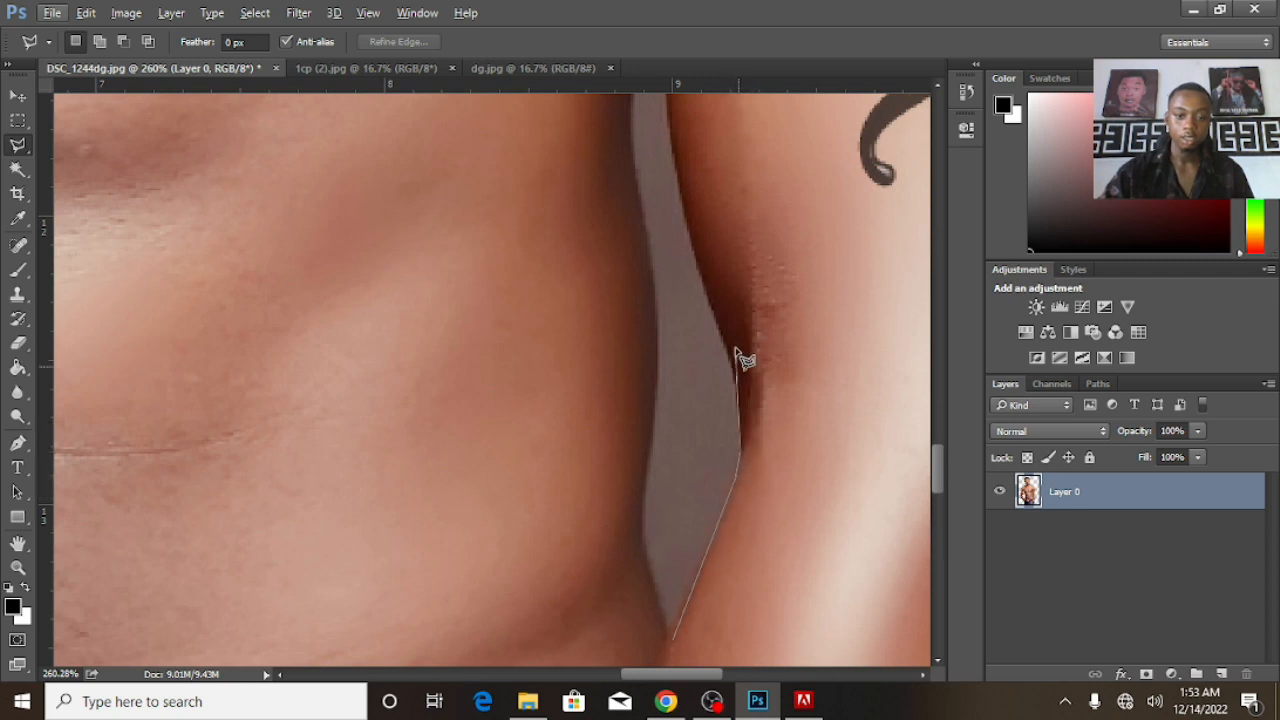
{"action": "left_click", "coordinate": [736, 384]}
{"action": "scroll", "coordinate": [711, 291], "scroll_direction": "up", "scroll_amount": 5}
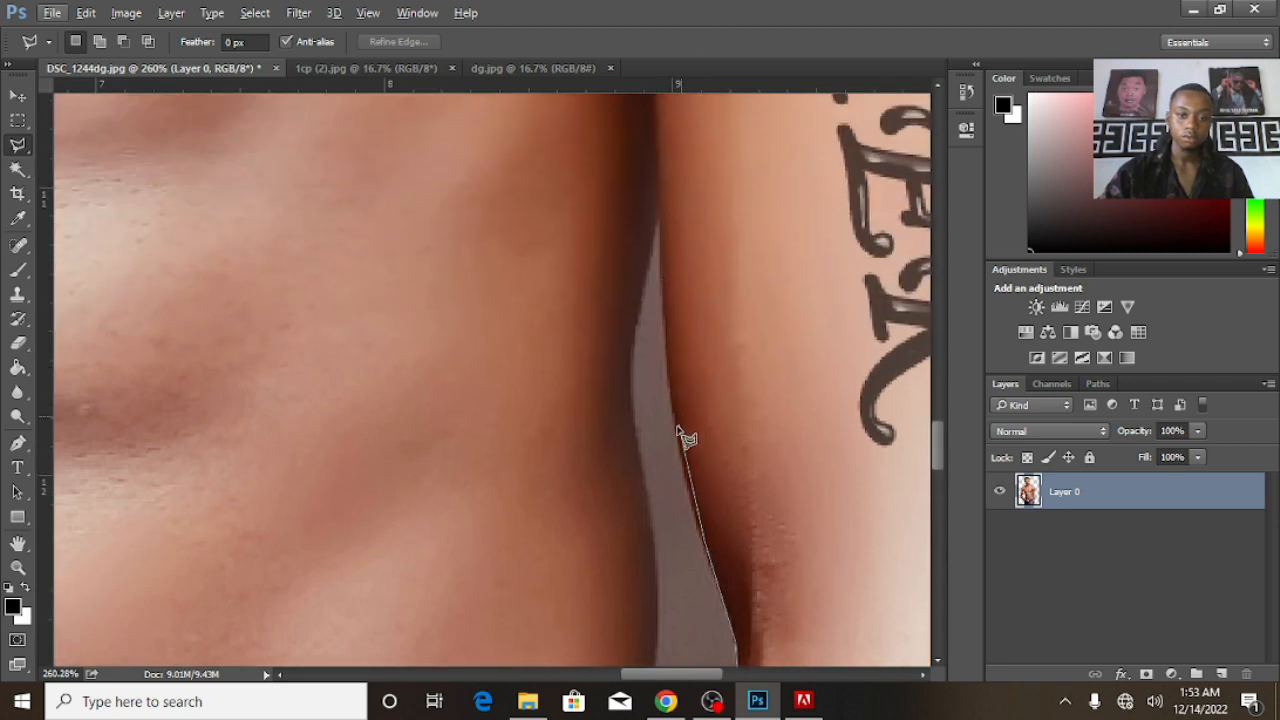
{"action": "left_click", "coordinate": [675, 392]}
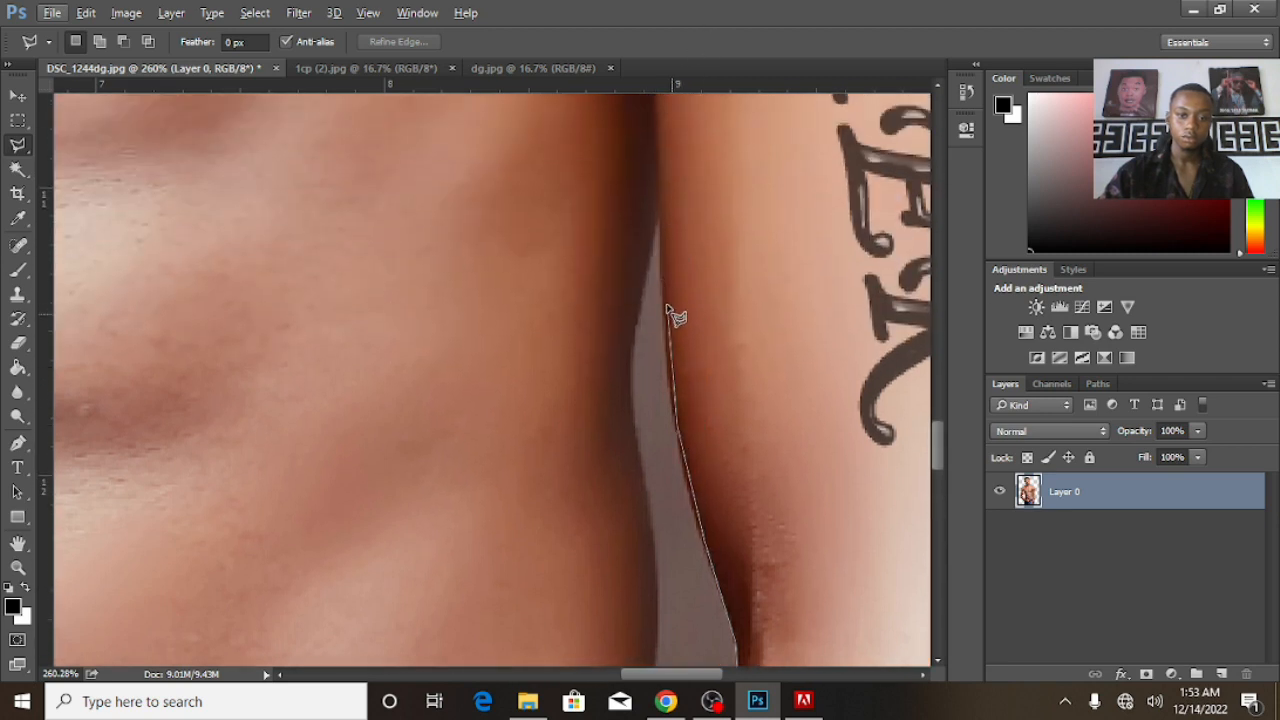
{"action": "left_click", "coordinate": [659, 218]}
Trace the torso edge down from the gap's upper tip and close the lasso selection at its lowest point.
{"action": "left_click", "coordinate": [635, 358]}
{"action": "left_click", "coordinate": [632, 428]}
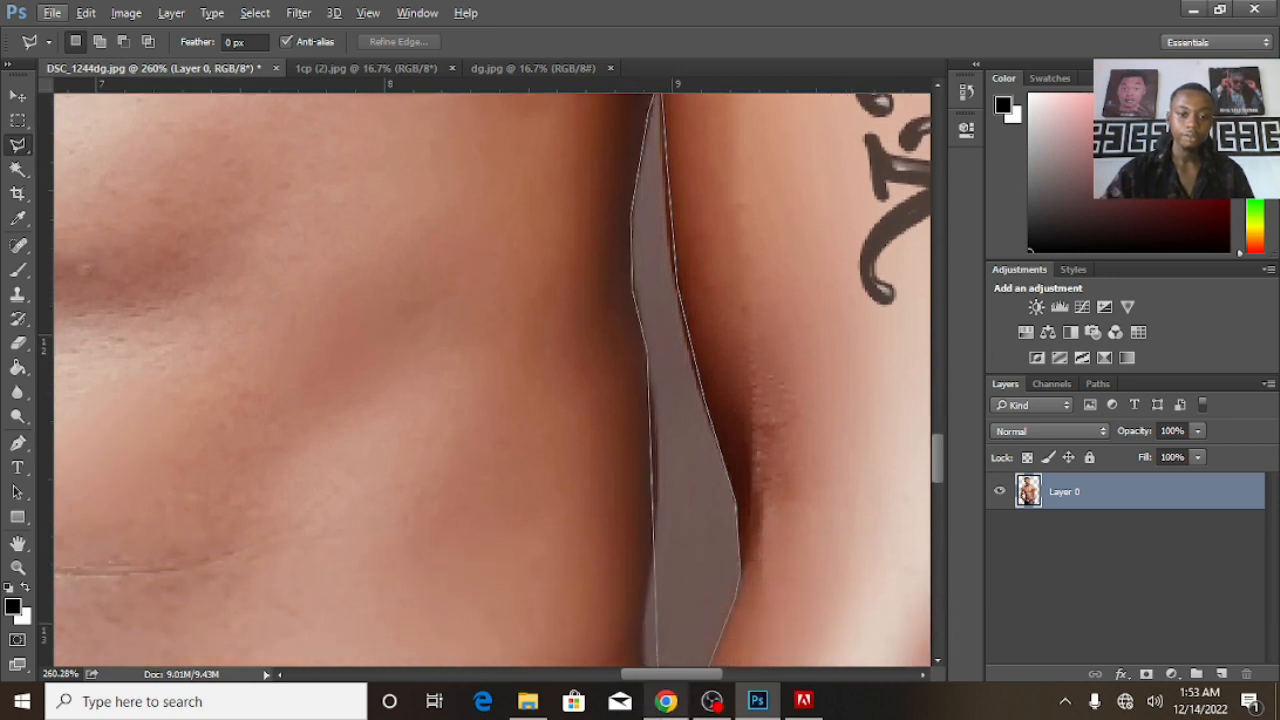
{"action": "left_click", "coordinate": [656, 413]}
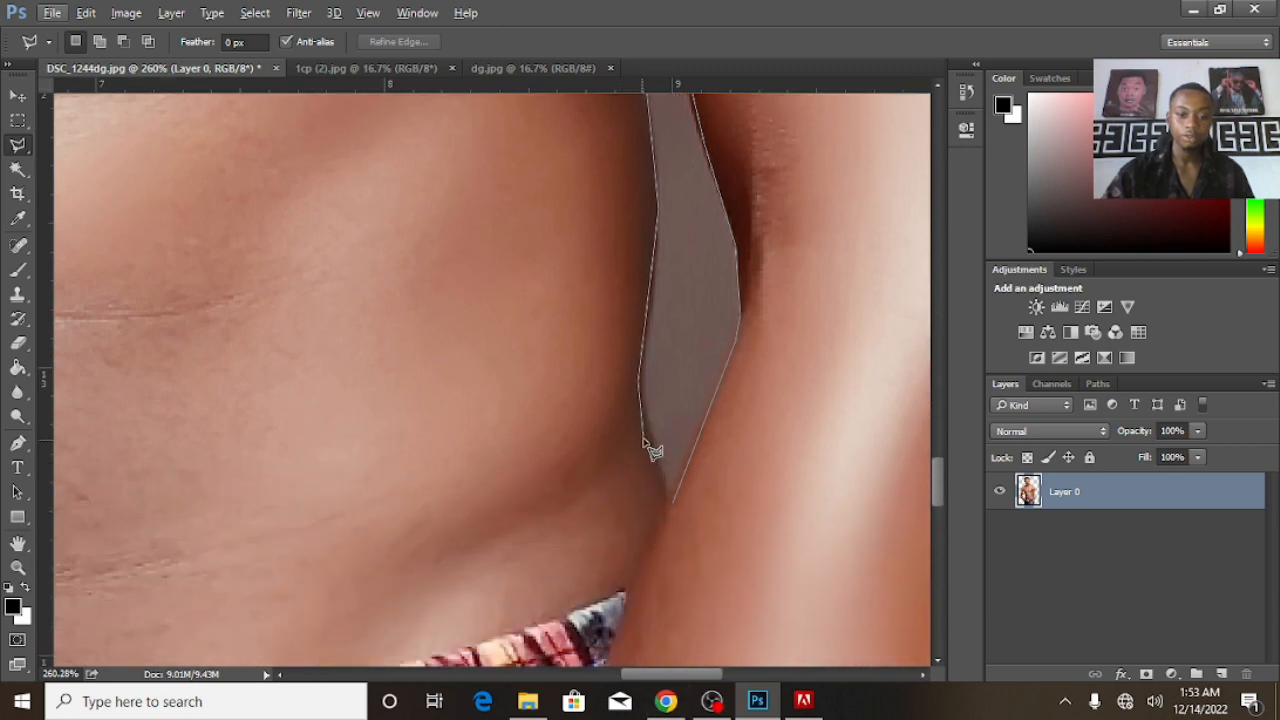
{"action": "left_click", "coordinate": [643, 441]}
{"action": "left_click", "coordinate": [670, 508]}
Feather the selection beside the tattooed arm by 3 pixels, delete that background patch, and deselect.
{"action": "right_click", "coordinate": [699, 340]}
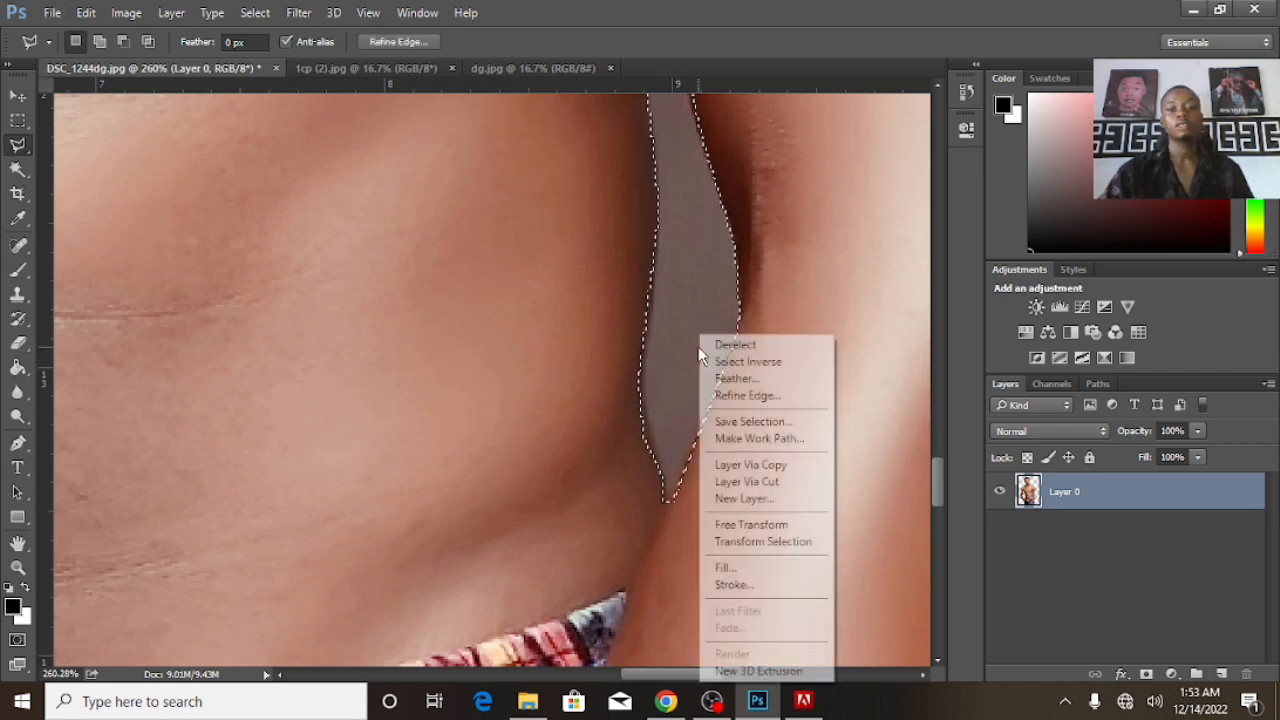
{"action": "left_click", "coordinate": [730, 378]}
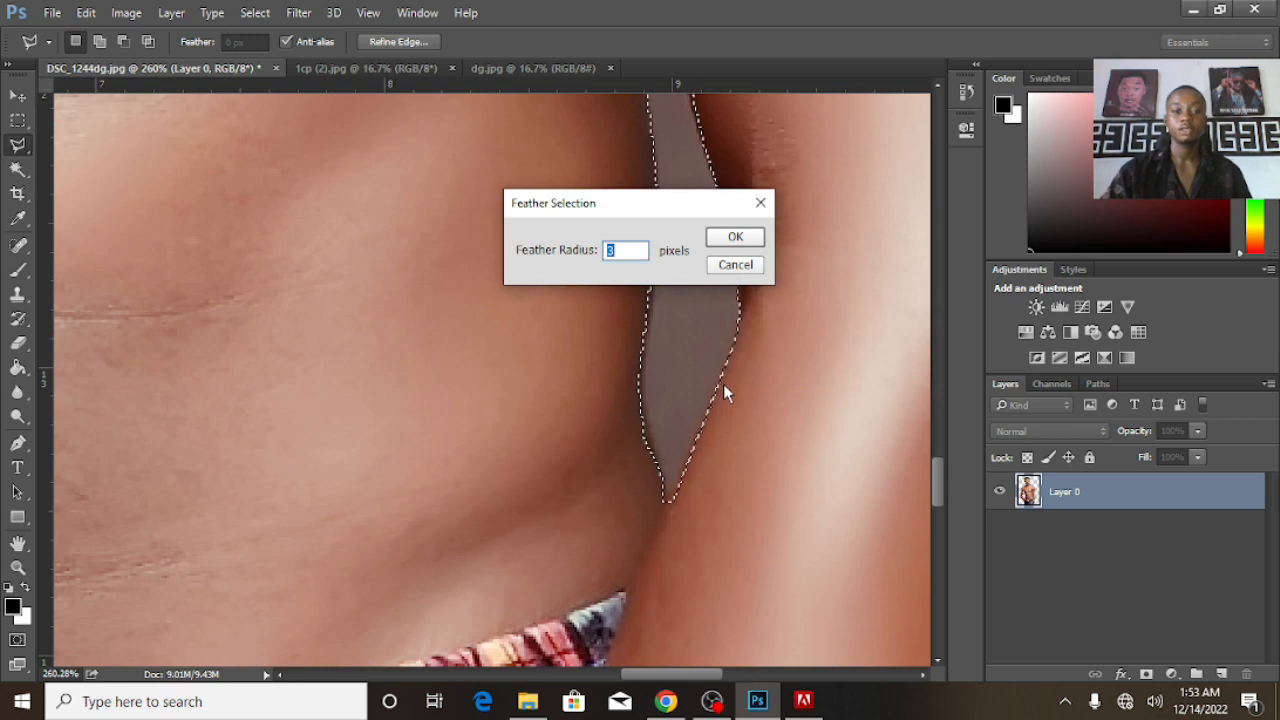
{"action": "key", "text": "Return"}
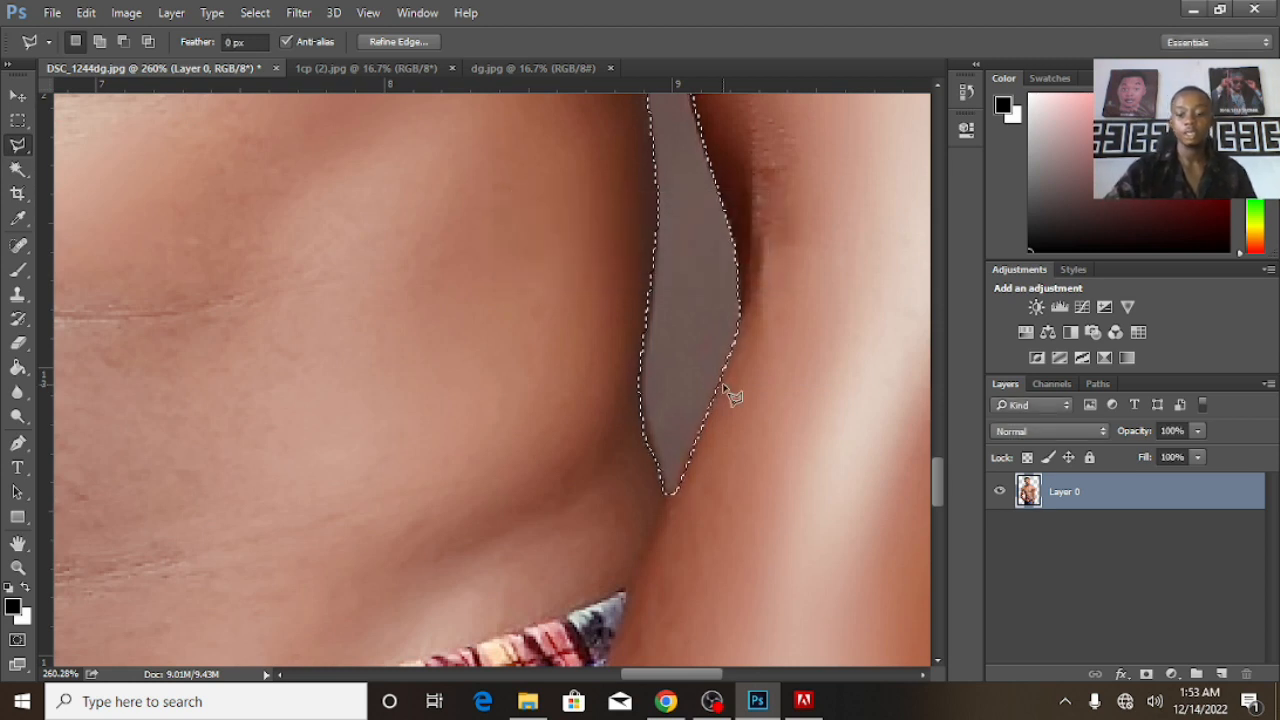
{"action": "key", "text": "Delete"}
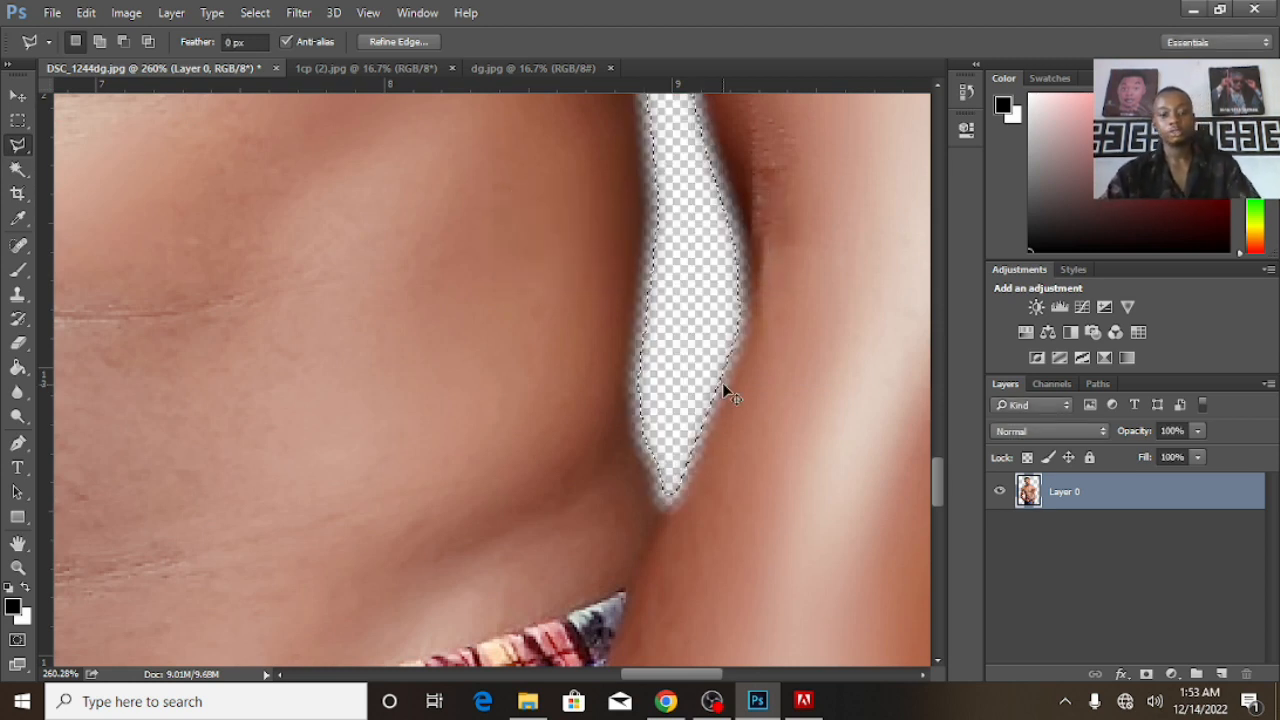
{"action": "key", "text": "ctrl+d"}
Review the whole cutout figure and switch to the house photo 1cp (2).jpg.
{"action": "scroll", "coordinate": [645, 340], "scroll_direction": "down", "scroll_amount": 10}
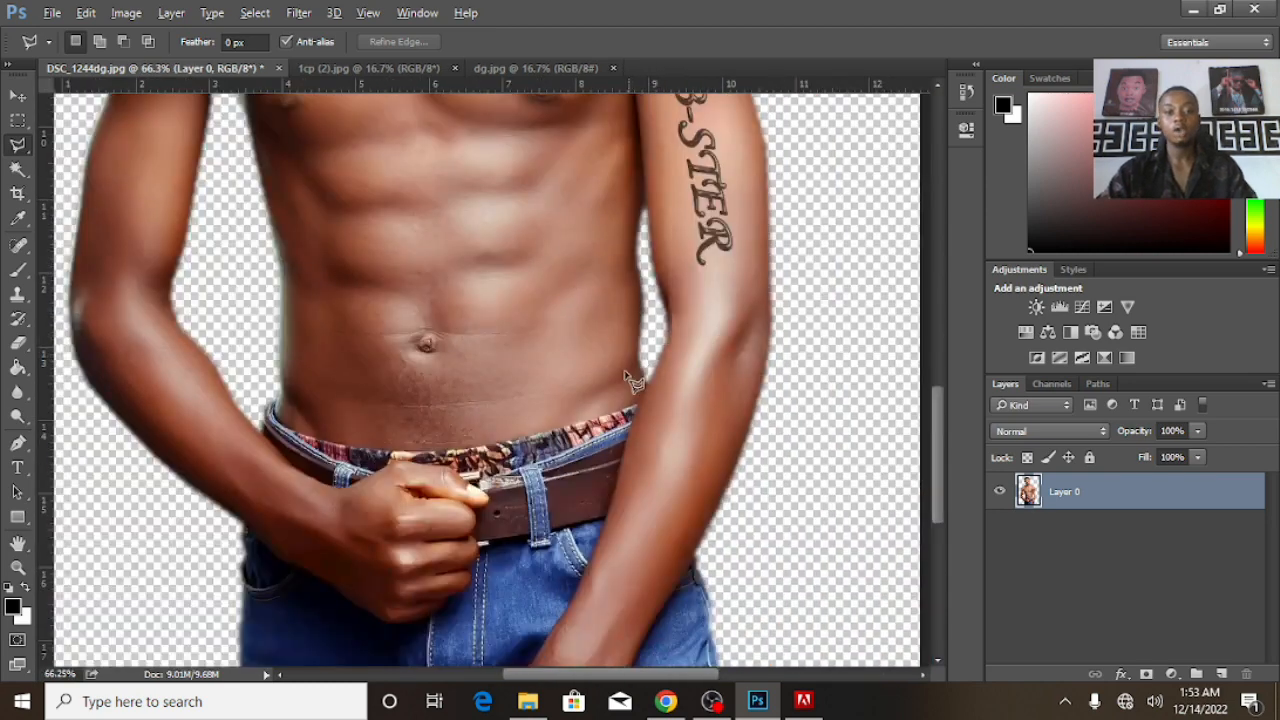
{"action": "scroll", "coordinate": [632, 388], "scroll_direction": "down", "scroll_amount": 1}
{"action": "key", "text": "alt"}
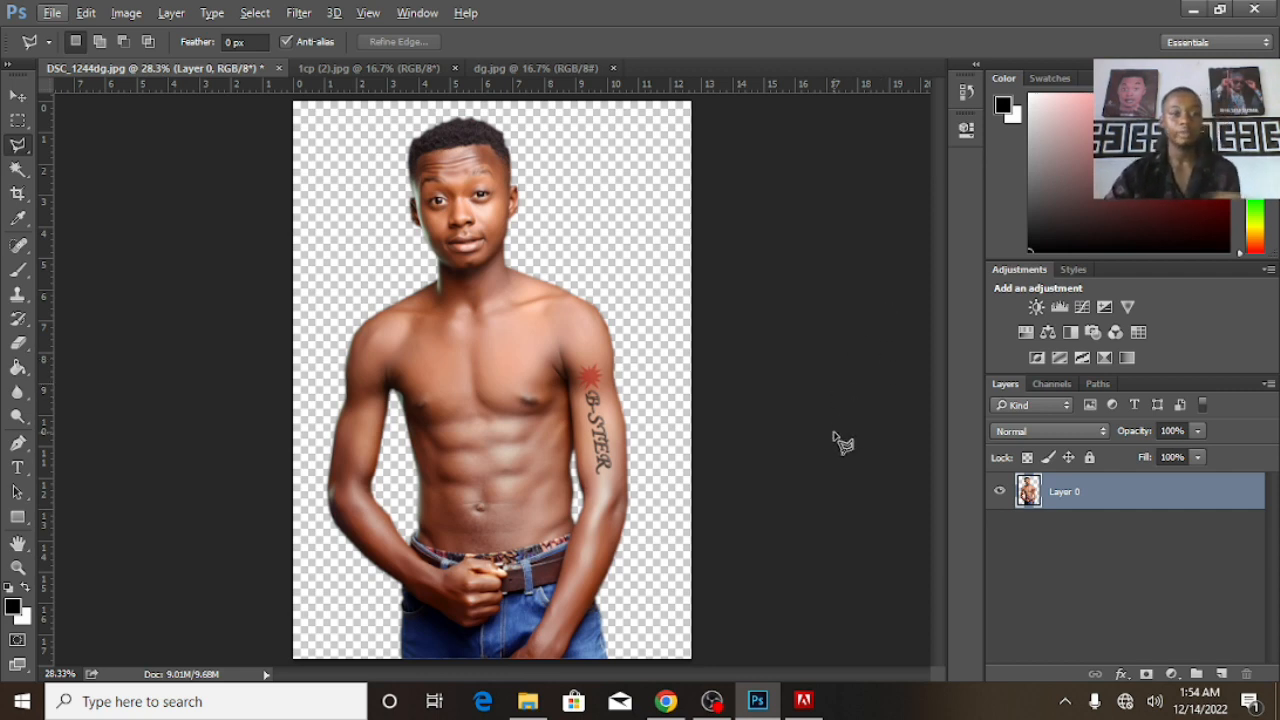
{"action": "left_click", "coordinate": [376, 70]}
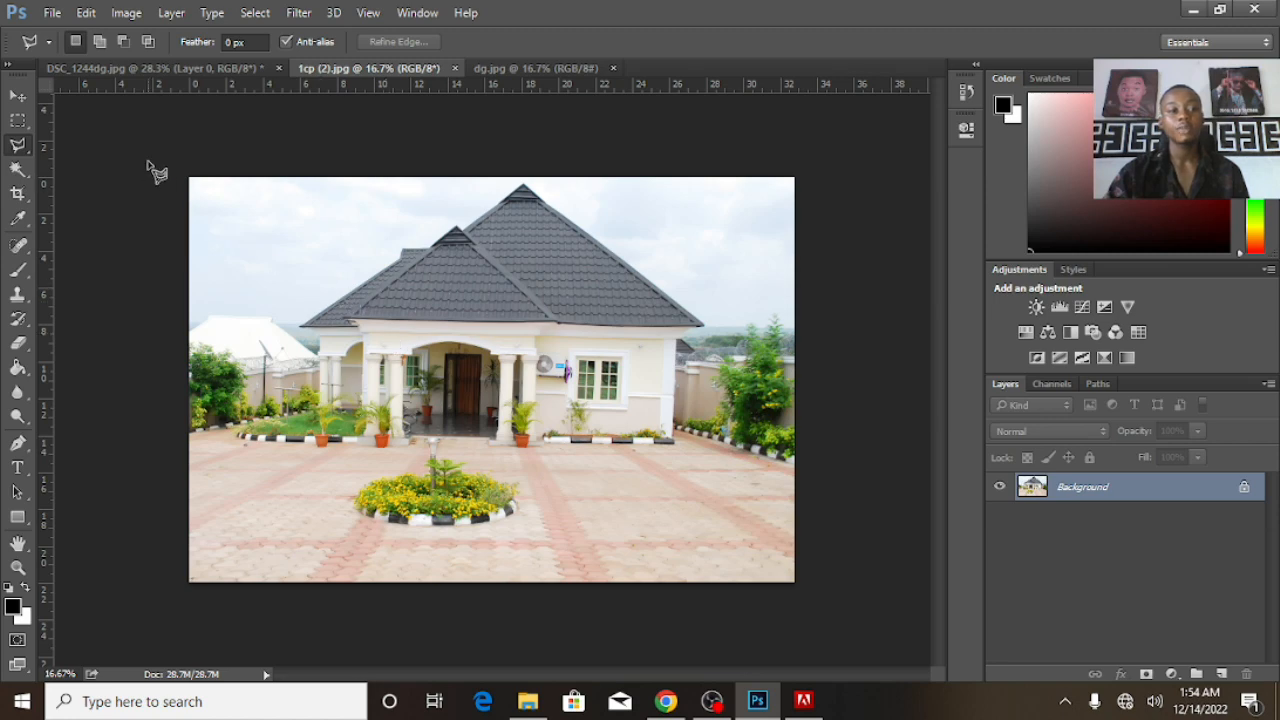
Use the Move tool to bring the house photo from 1cp (2).jpg into the DSC_1244dg.jpg document.
{"action": "left_click", "coordinate": [196, 70]}
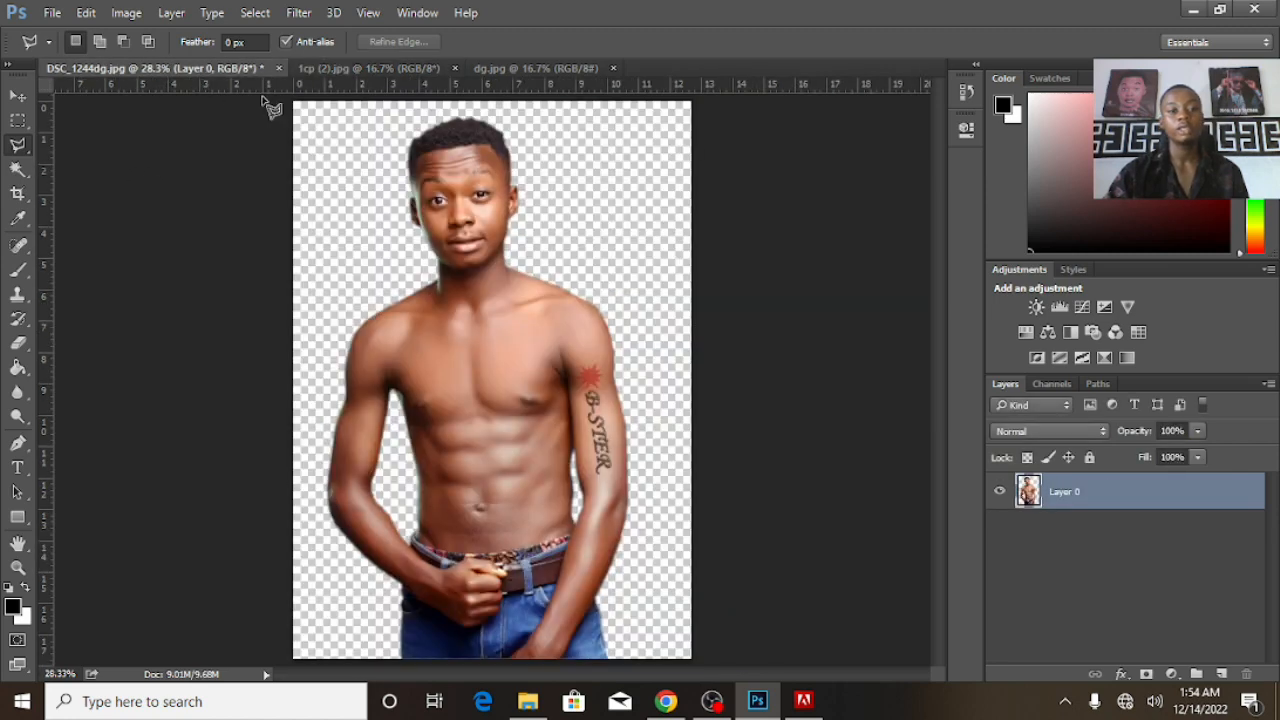
{"action": "left_click", "coordinate": [370, 69]}
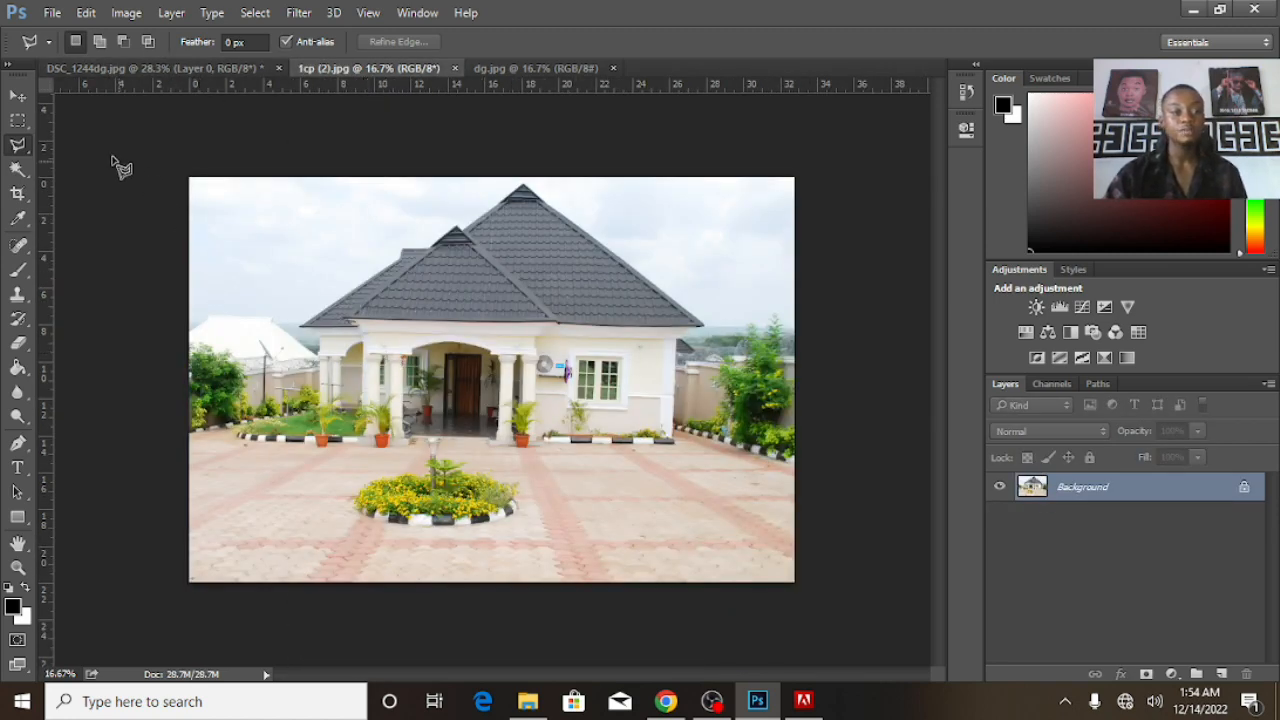
{"action": "left_click", "coordinate": [20, 100]}
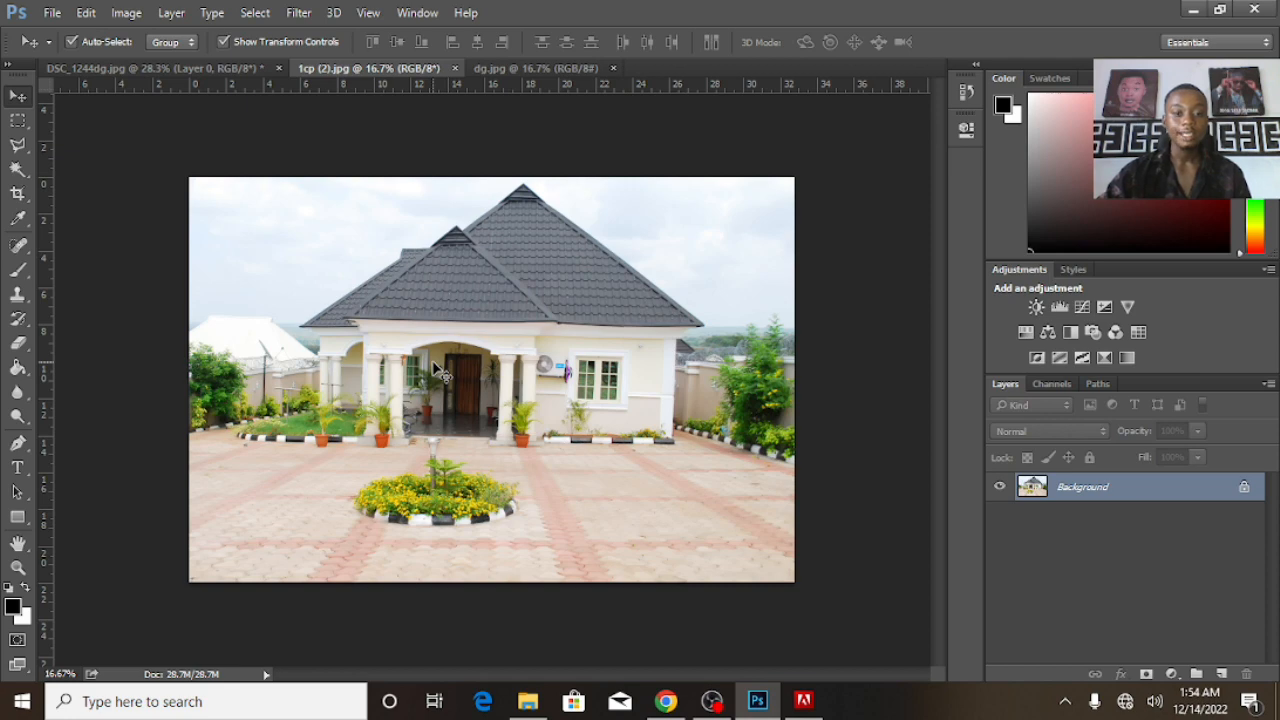
{"action": "left_click_drag", "start_coordinate": [432, 362], "coordinate": [393, 302]}
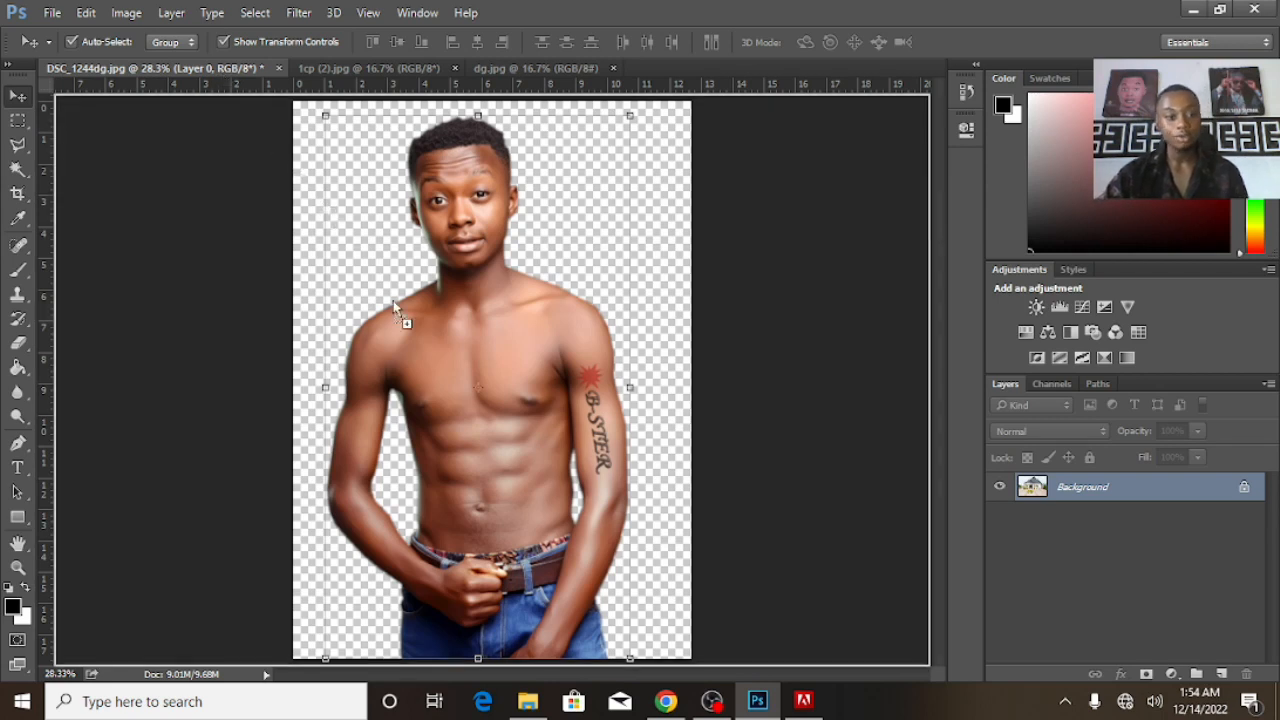
{"action": "mouse_move", "coordinate": [466, 403]}
{"action": "left_mouse_down"}
{"action": "mouse_move", "coordinate": [474, 424]}
{"action": "mouse_move", "coordinate": [471, 414]}
{"action": "left_mouse_up"}
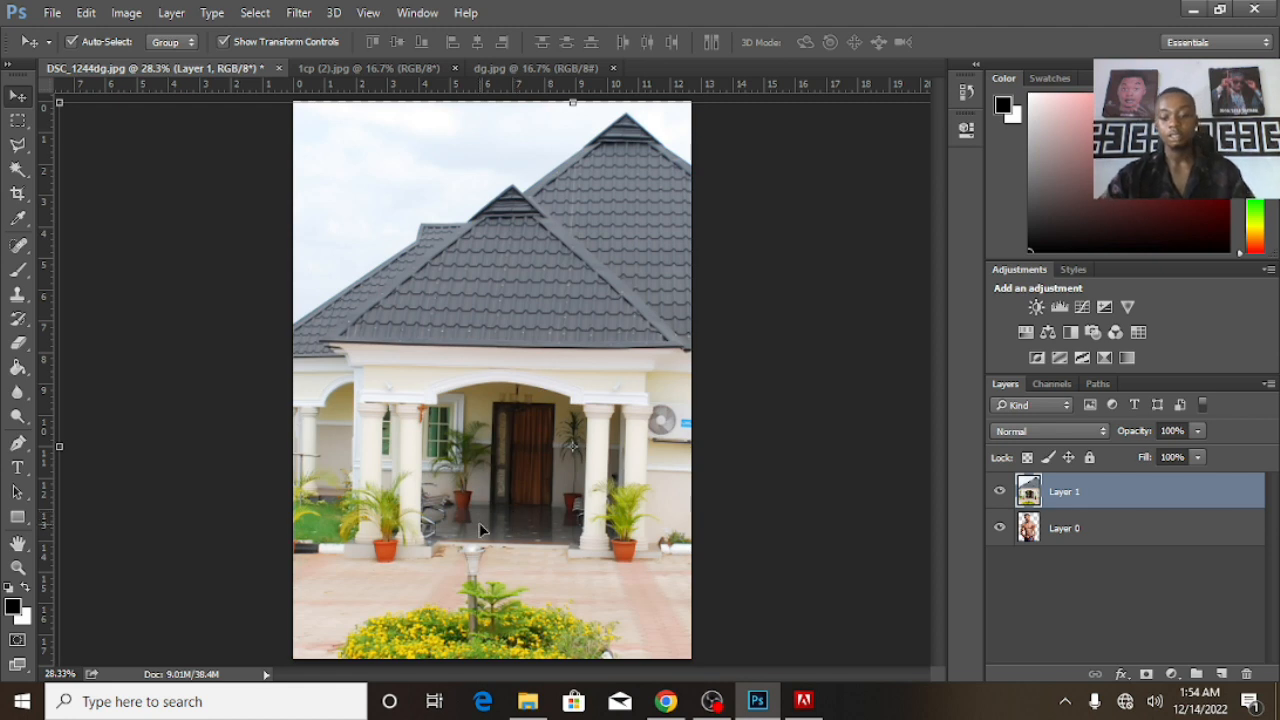
Shift the house layer up and slightly sideways so its lower edge lines up with the bottom of the canvas.
{"action": "key", "text": "ctrl+t"}
{"action": "key", "text": "ctrl+minus"}
{"action": "key", "text": "ctrl+minus"}
{"action": "key", "text": "ctrl+minus"}
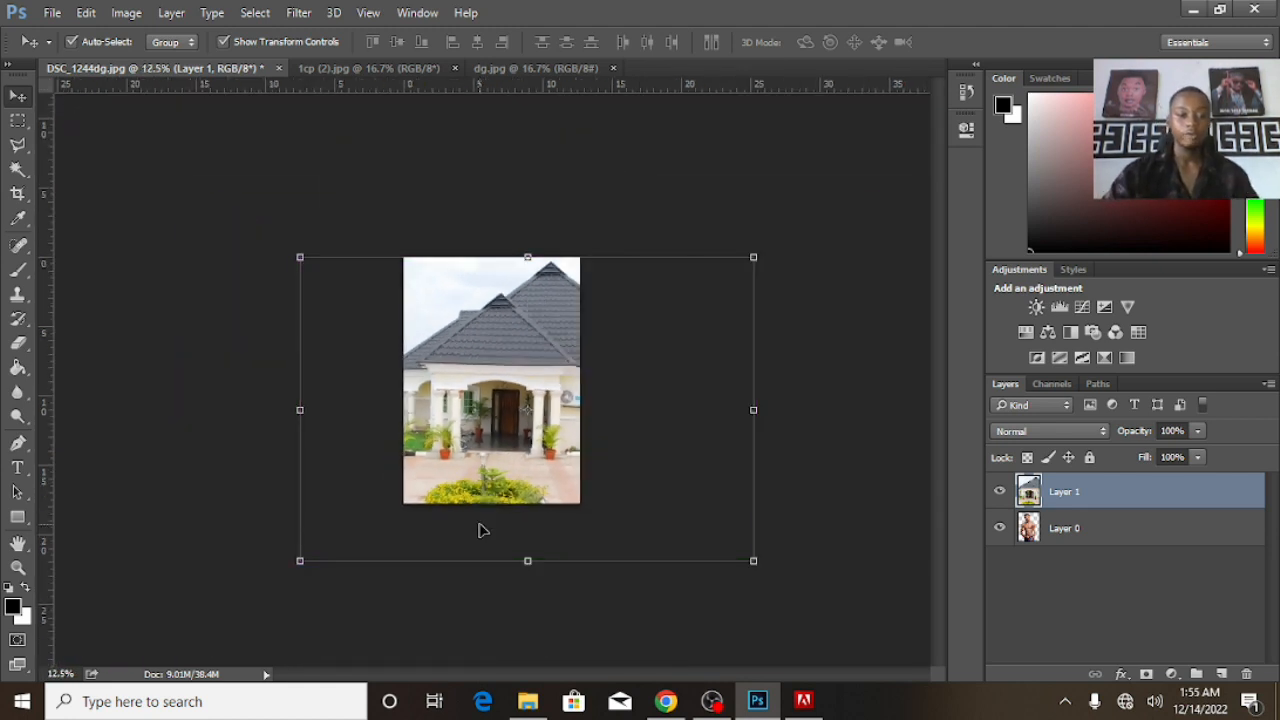
{"action": "left_click_drag", "start_coordinate": [512, 459], "coordinate": [503, 414]}
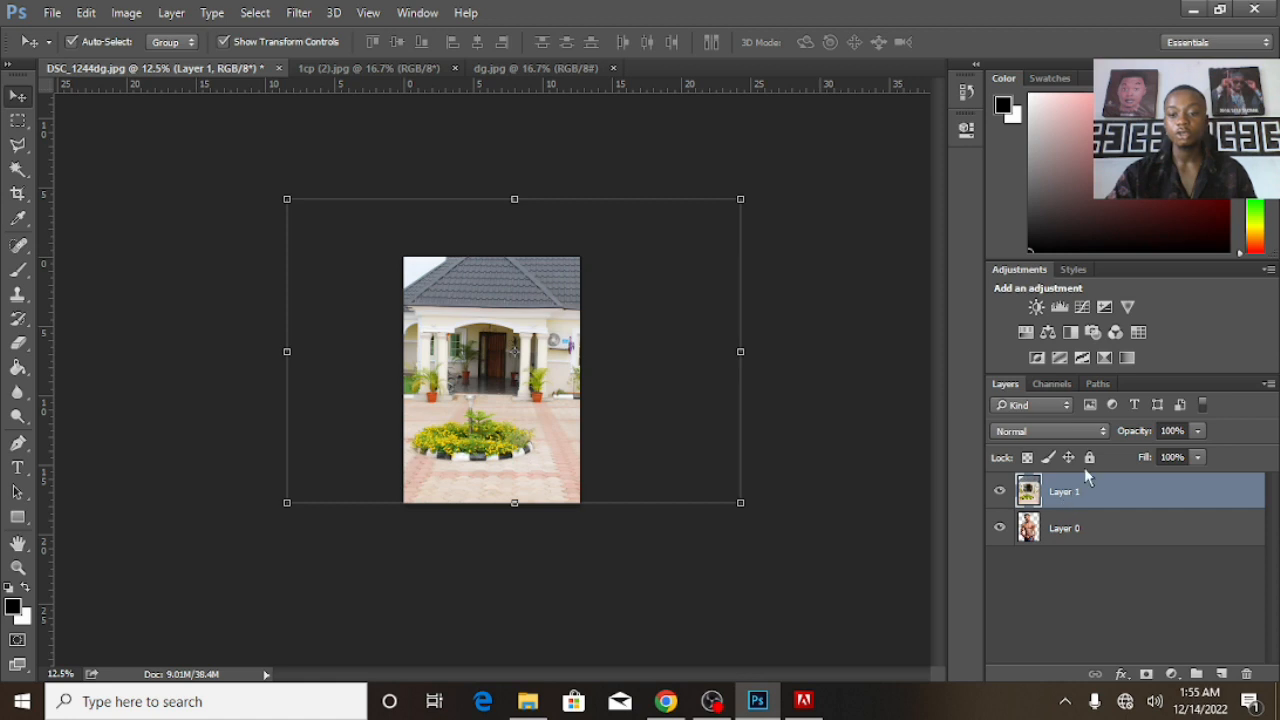
Stack the man's Layer 0 above the house layer and make the house layer active.
{"action": "left_click", "coordinate": [1075, 539]}
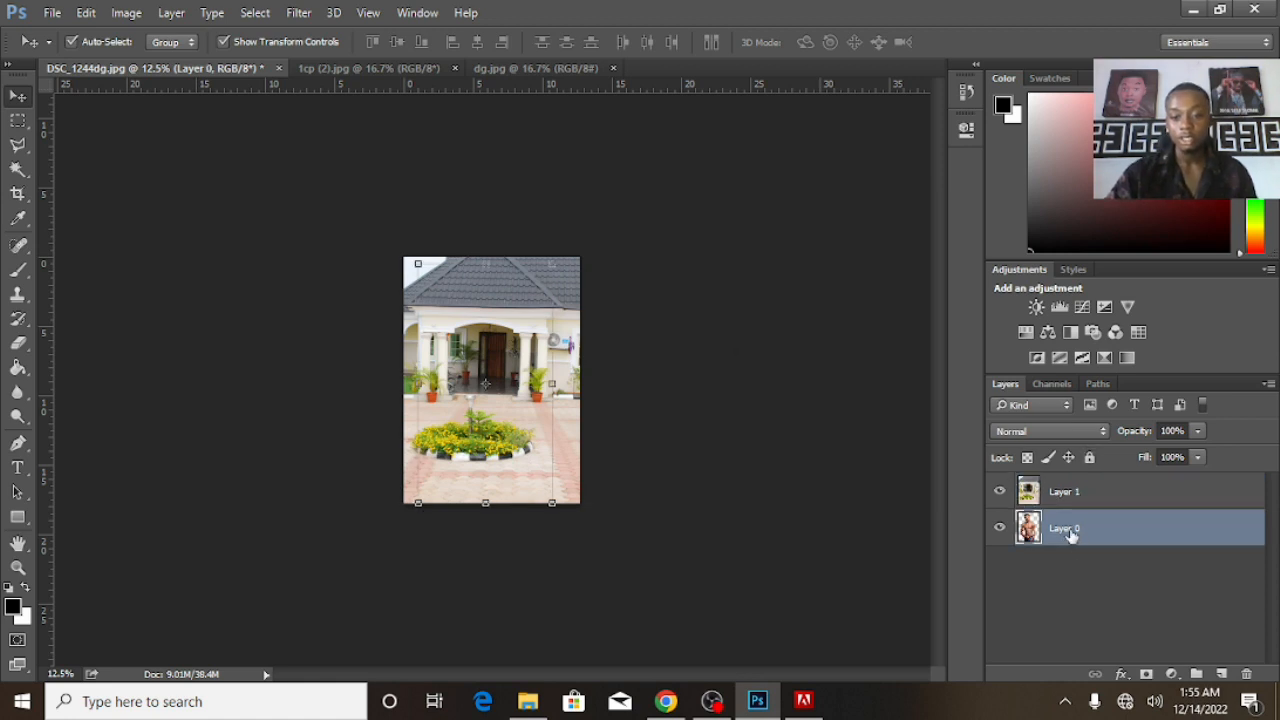
{"action": "left_click_drag", "start_coordinate": [1070, 535], "coordinate": [1070, 482]}
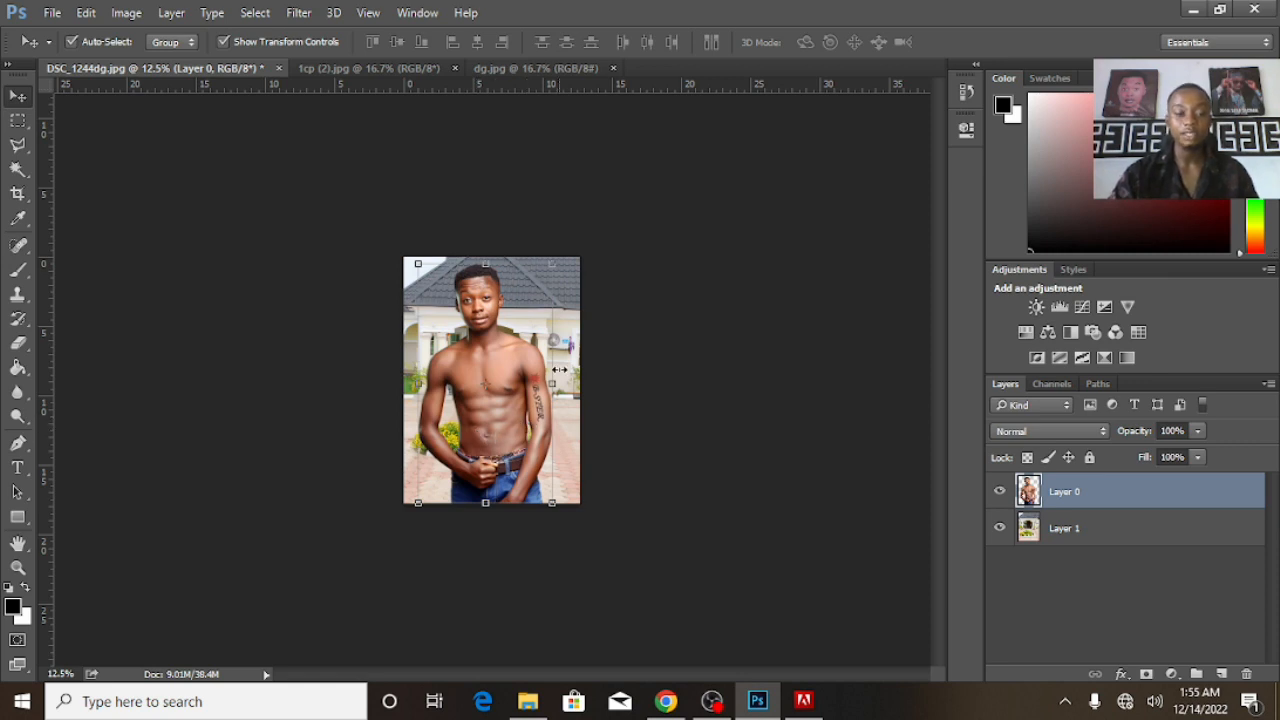
{"action": "left_click", "coordinate": [523, 318]}
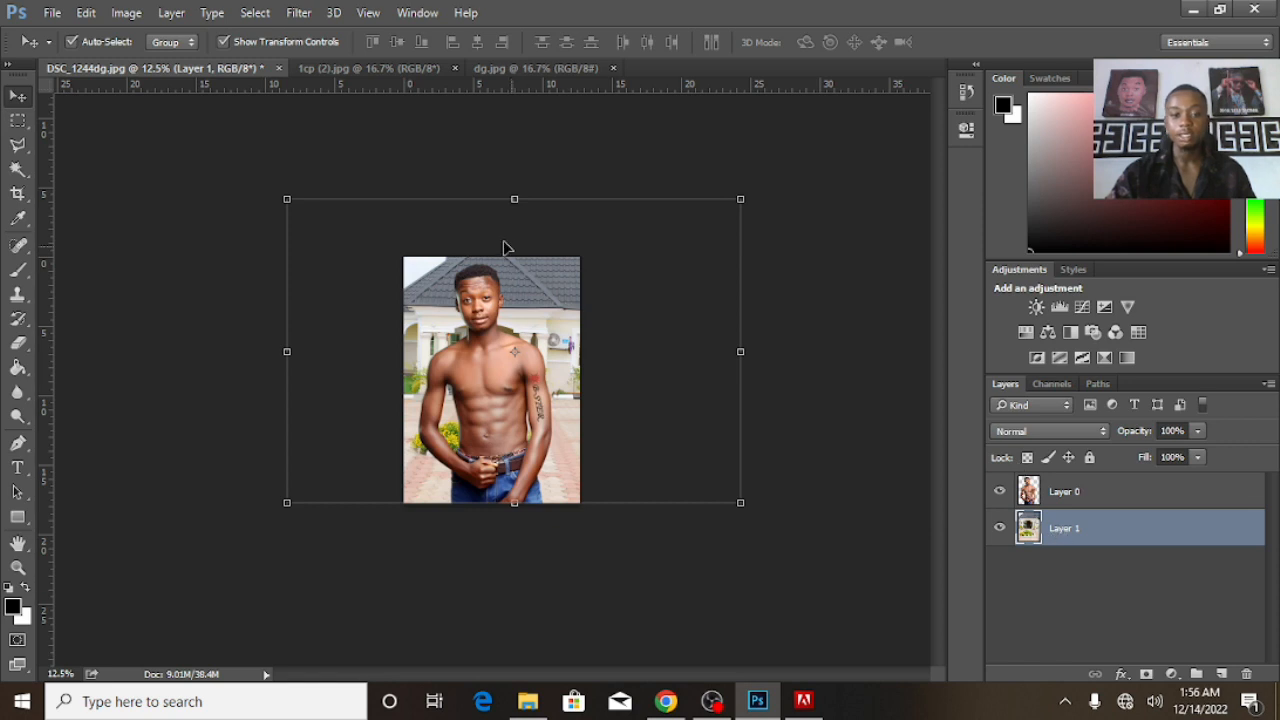
{"action": "left_click", "coordinate": [740, 199]}
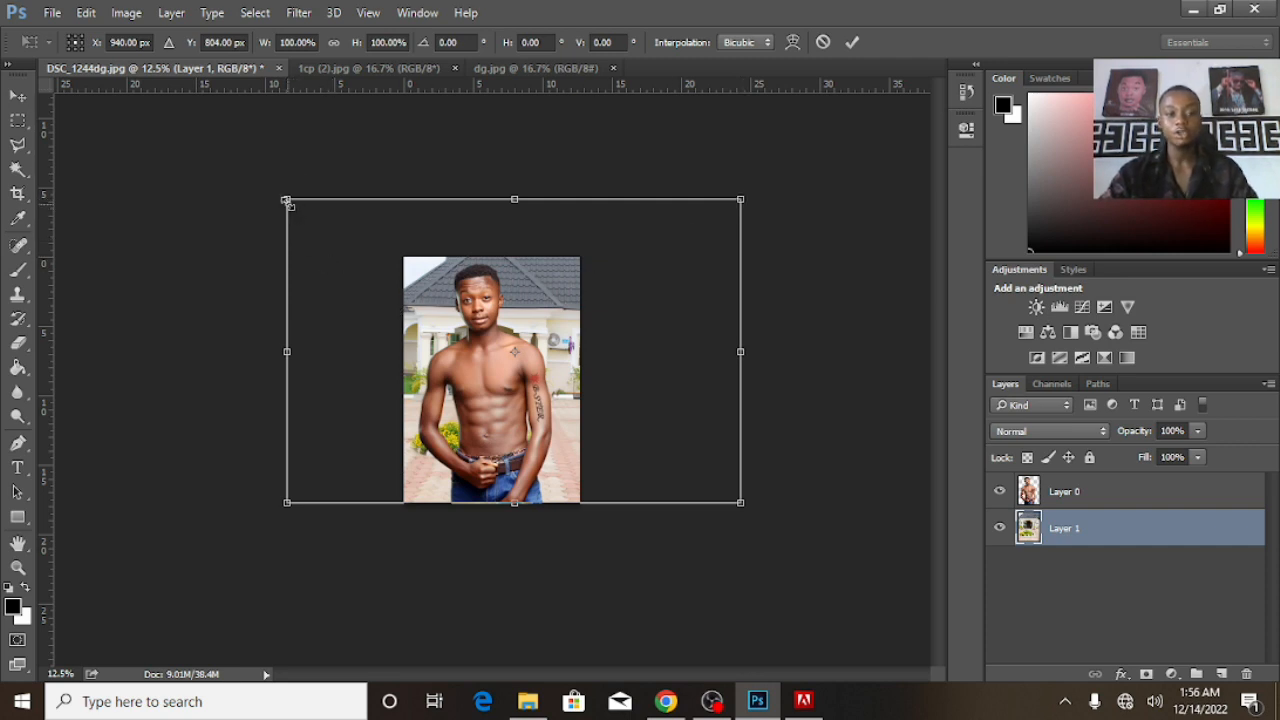
{"action": "left_click_drag", "start_coordinate": [283, 196], "coordinate": [188, 134]}
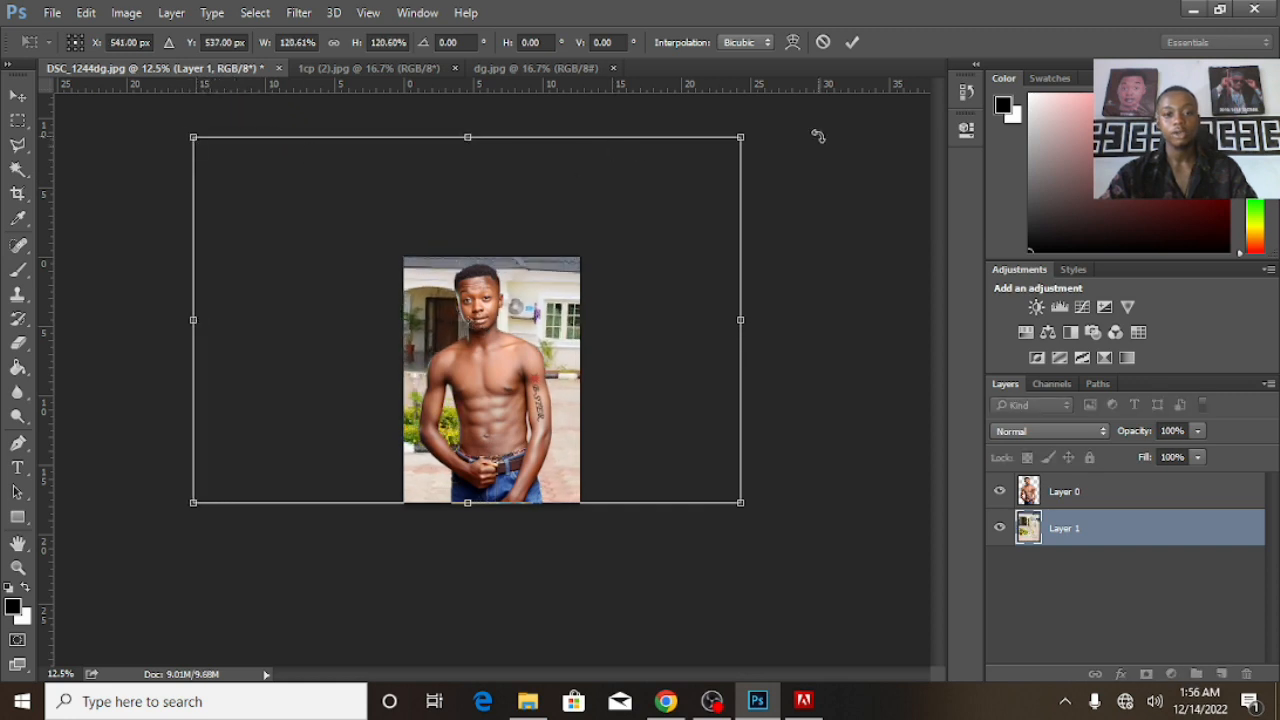
{"action": "left_click_drag", "start_coordinate": [744, 133], "coordinate": [783, 146]}
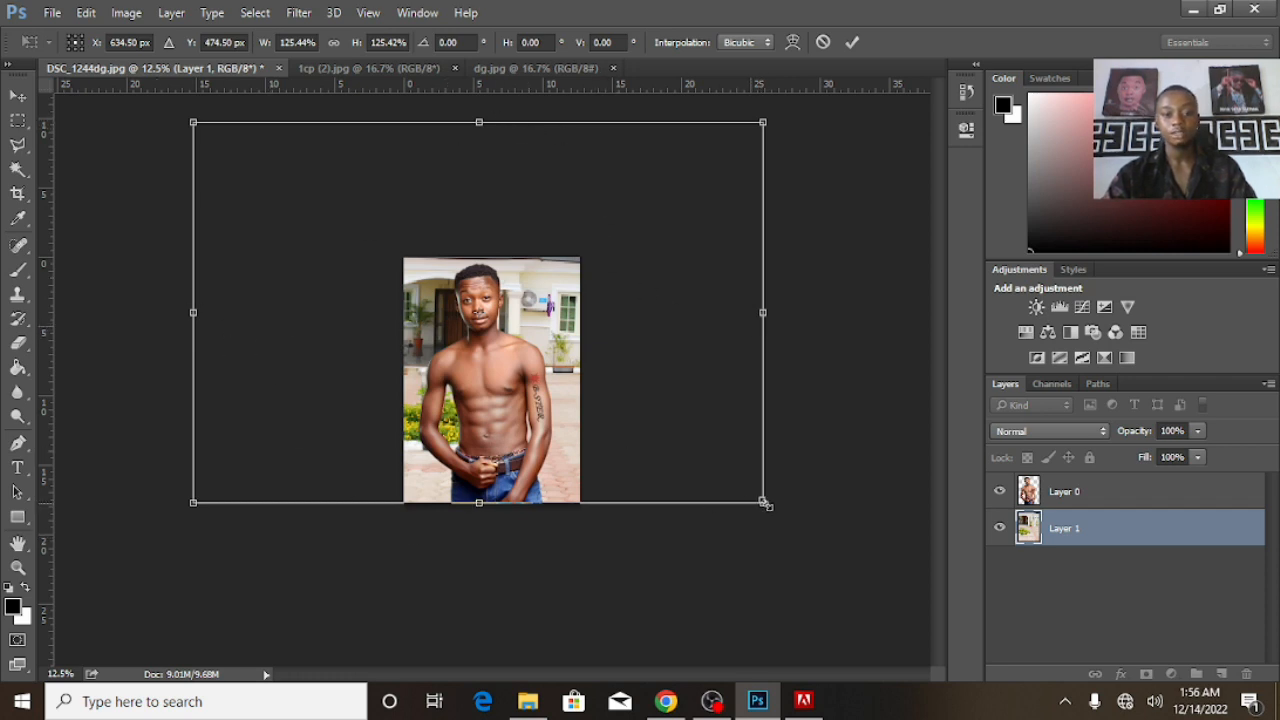
{"action": "left_click_drag", "start_coordinate": [762, 508], "coordinate": [928, 648]}
{"action": "left_click_drag", "start_coordinate": [528, 318], "coordinate": [509, 211]}
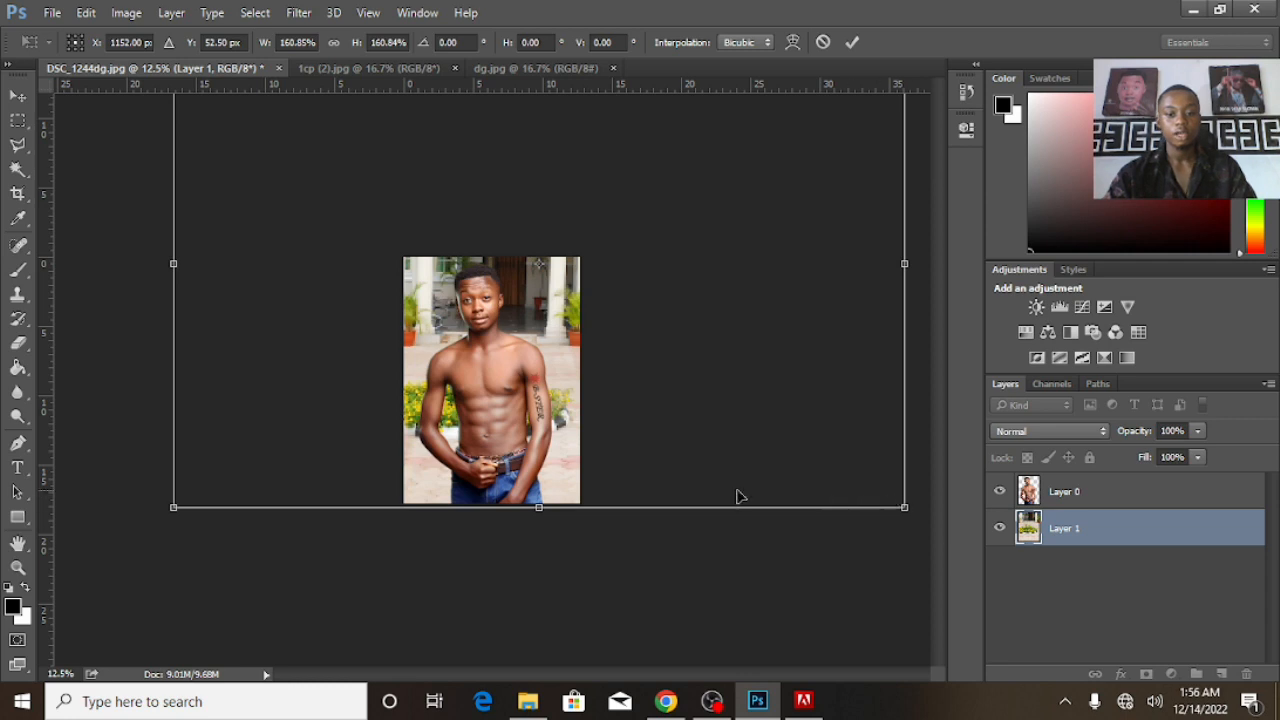
{"action": "left_click_drag", "start_coordinate": [173, 507], "coordinate": [77, 523]}
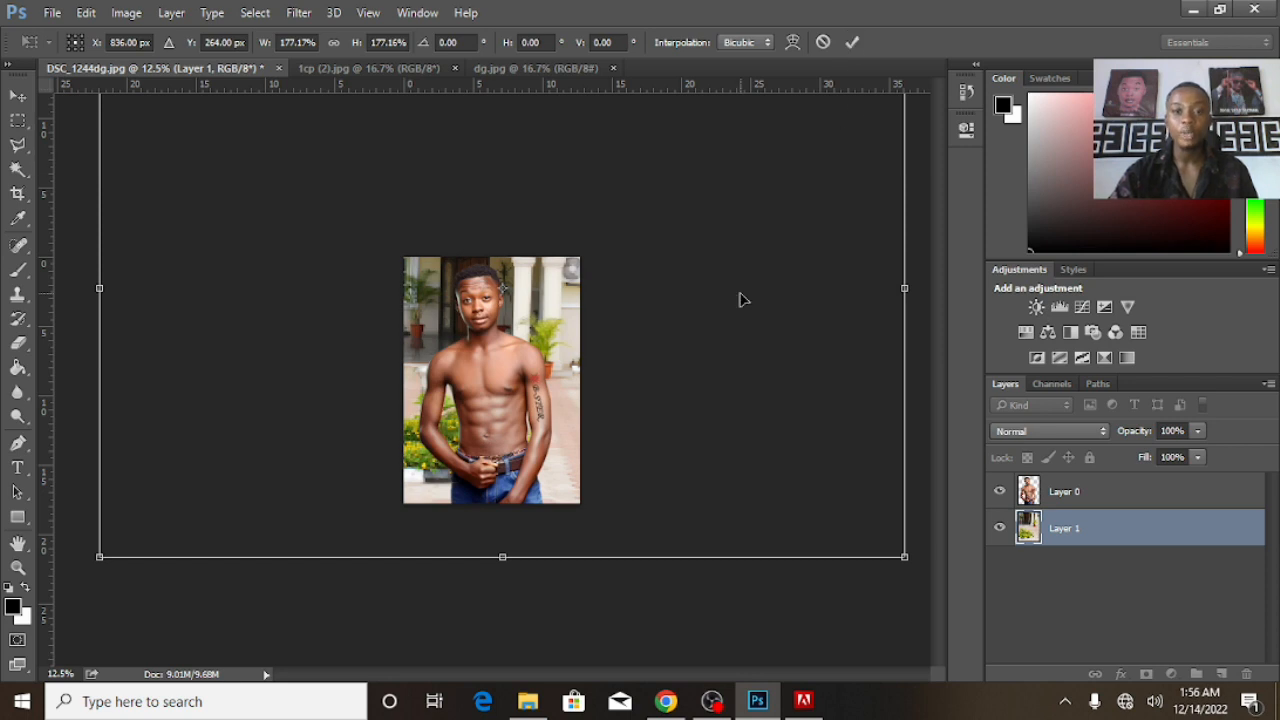
{"action": "left_click", "coordinate": [821, 43]}
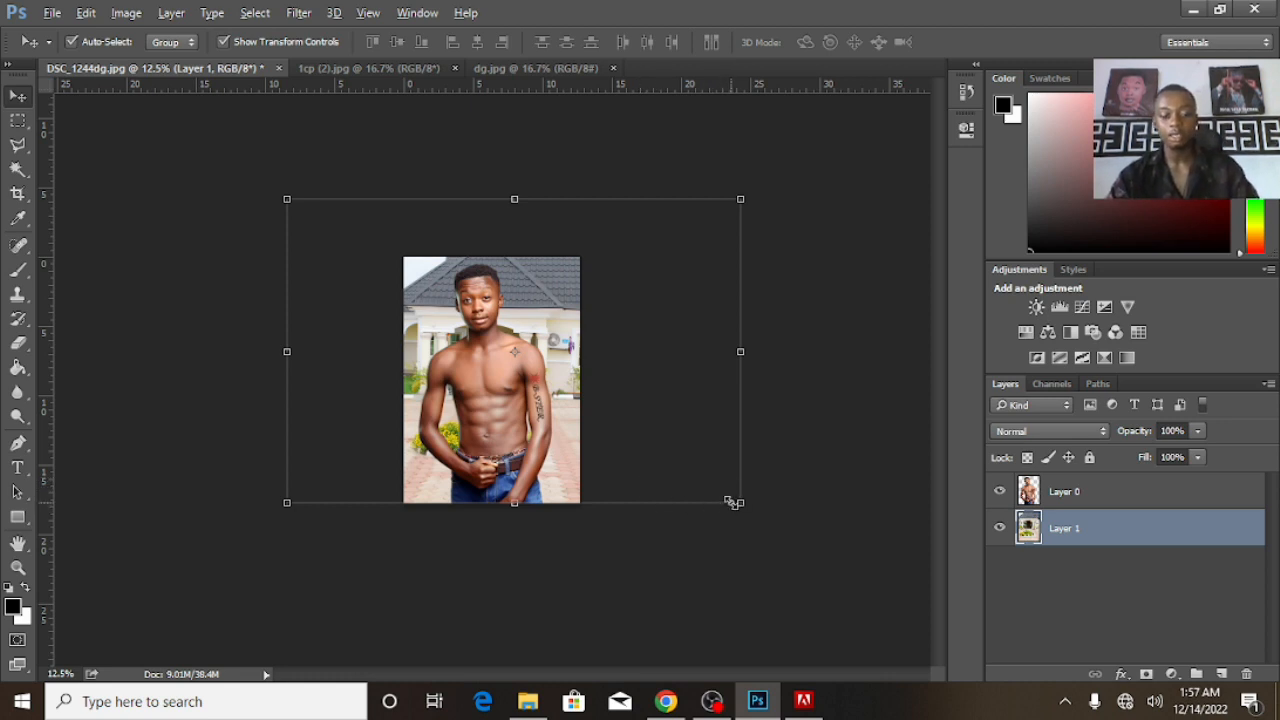
Enlarge the house layer proportionally to about 195% and position its entrance, pillars and potted palms behind the man.
{"action": "left_click_drag", "start_coordinate": [740, 506], "coordinate": [909, 714]}
{"action": "left_click_drag", "start_coordinate": [517, 312], "coordinate": [510, 250]}
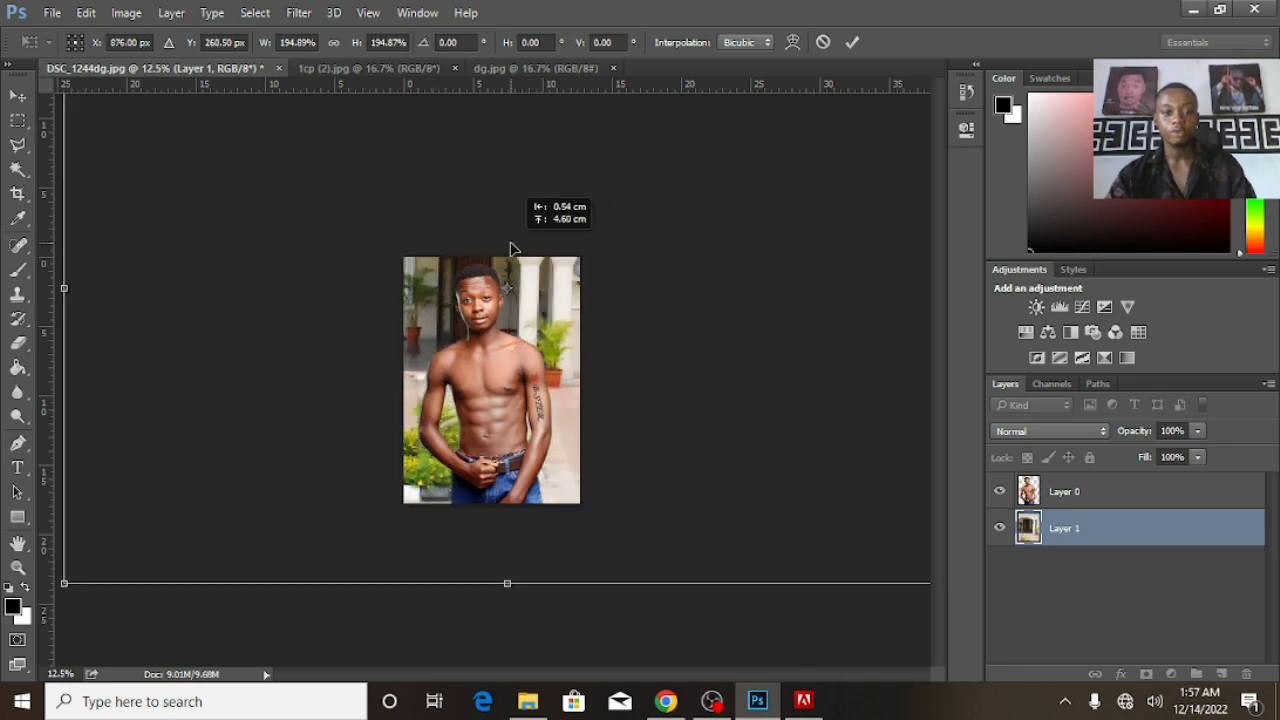
{"action": "left_click", "coordinate": [851, 44]}
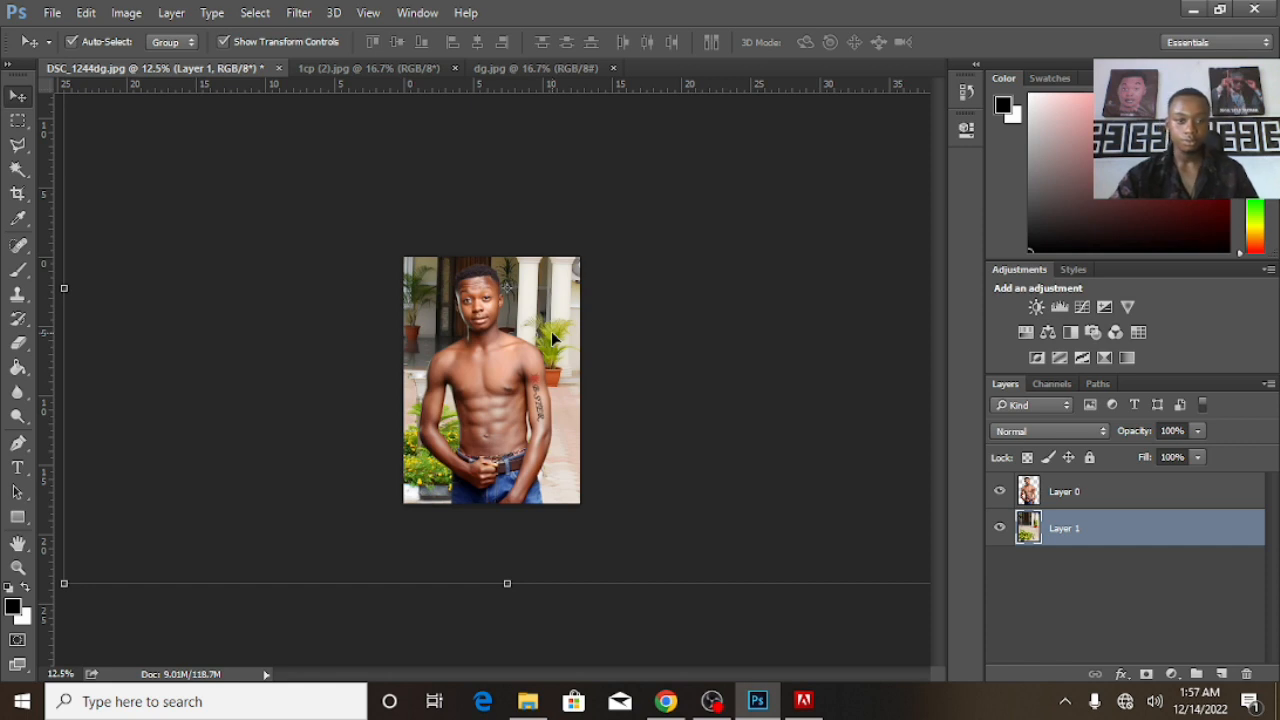
{"action": "left_click_drag", "start_coordinate": [553, 340], "coordinate": [547, 338]}
{"action": "scroll", "coordinate": [545, 338], "scroll_direction": "up", "scroll_amount": 5}
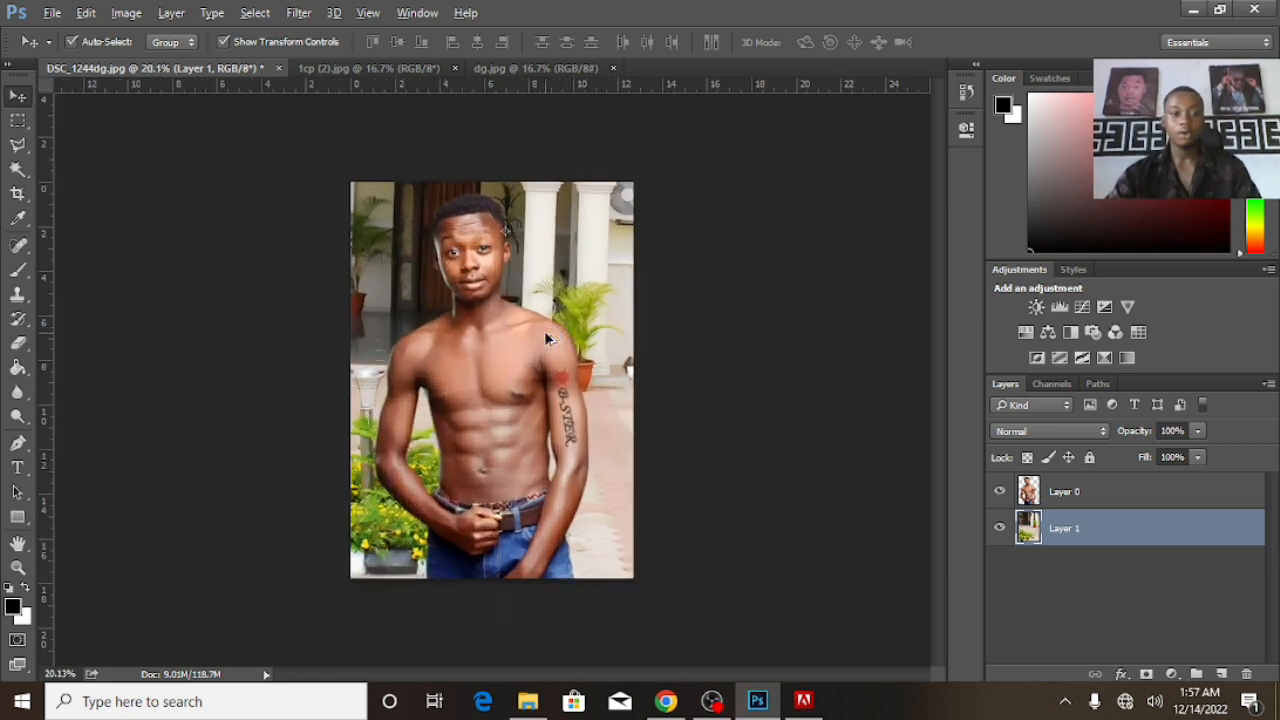
{"action": "key", "text": "alt"}
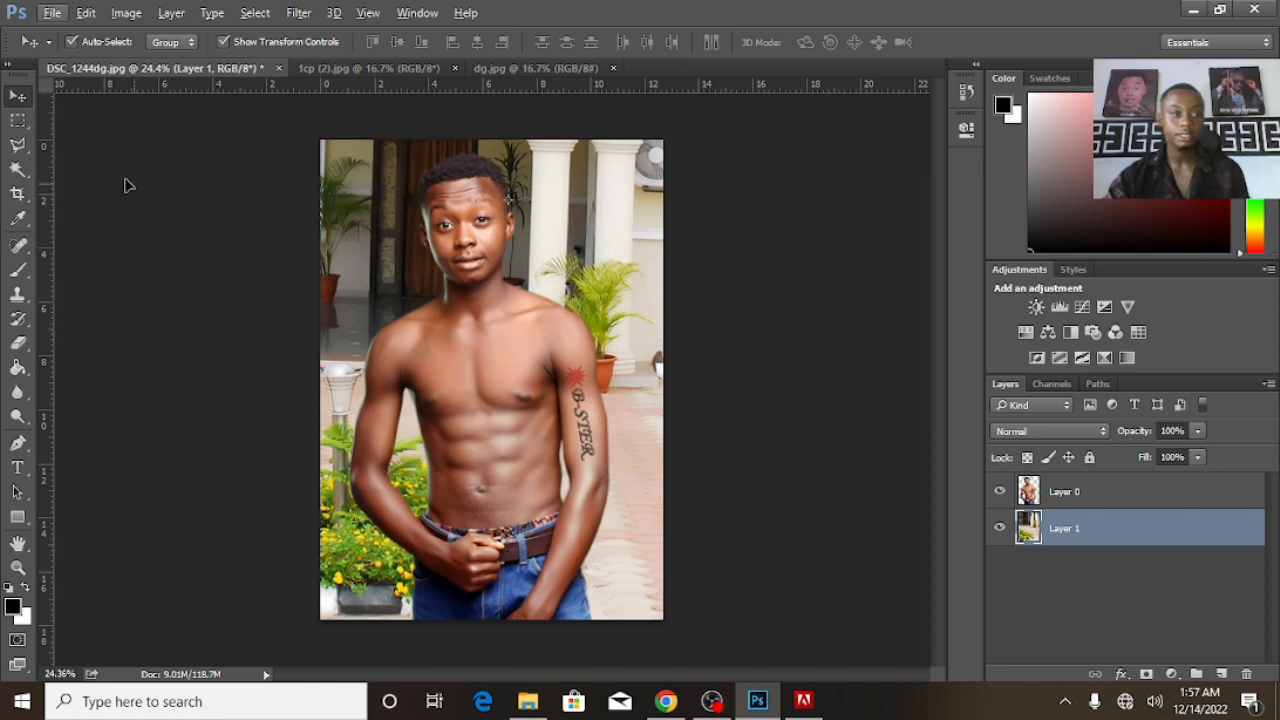
Save the composite as Photoshop file DSC_1244dgf in the 2022 work folder, with Maximize Compatibility on.
{"action": "left_click", "coordinate": [53, 13]}
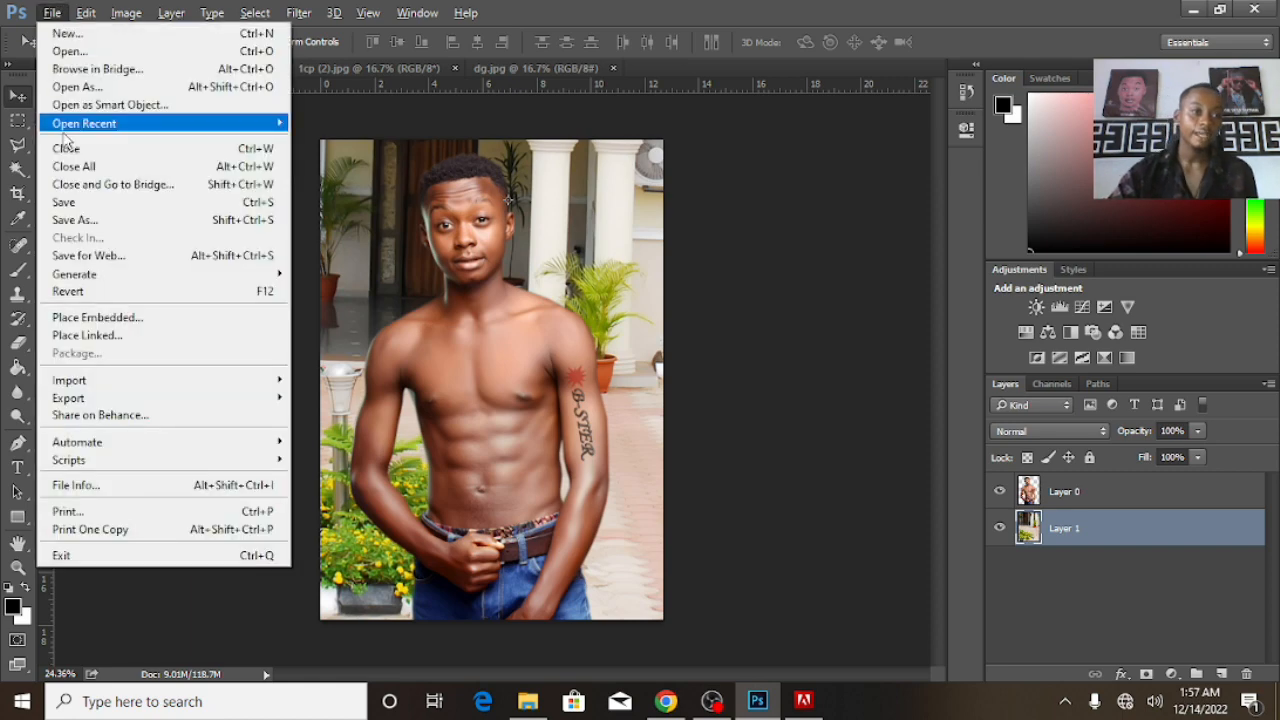
{"action": "left_click", "coordinate": [98, 219]}
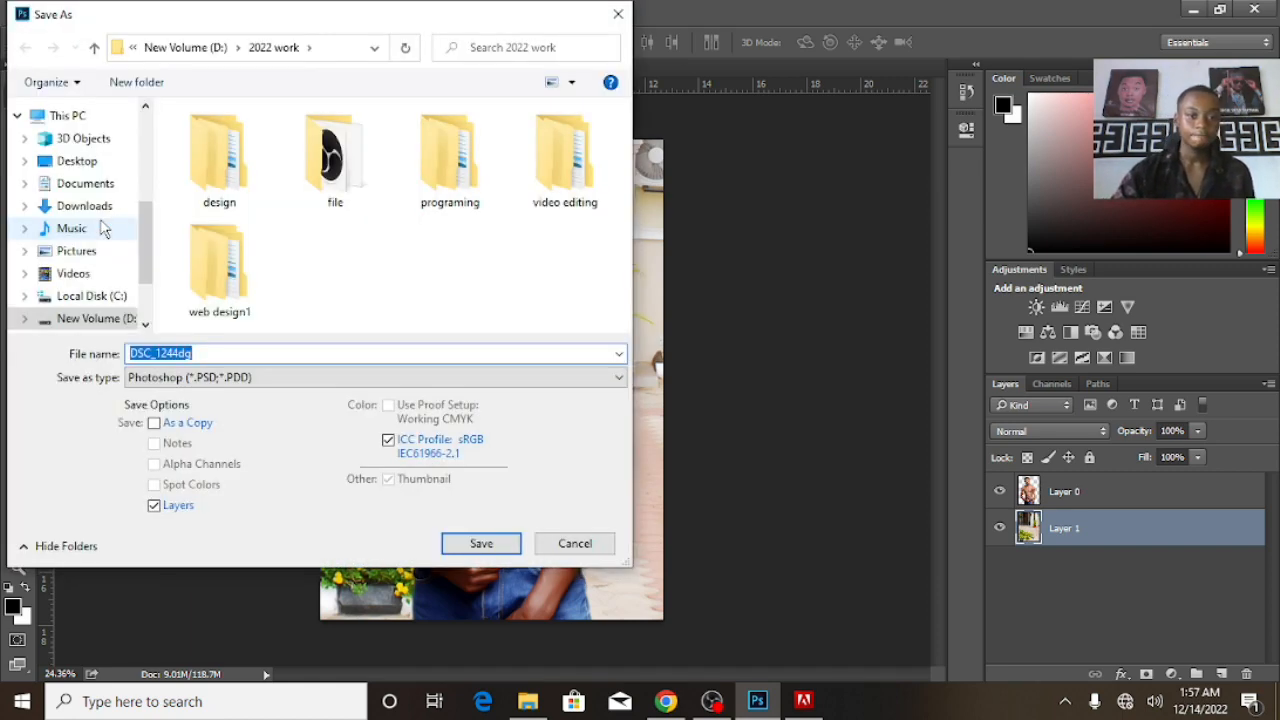
{"action": "left_click", "coordinate": [244, 358]}
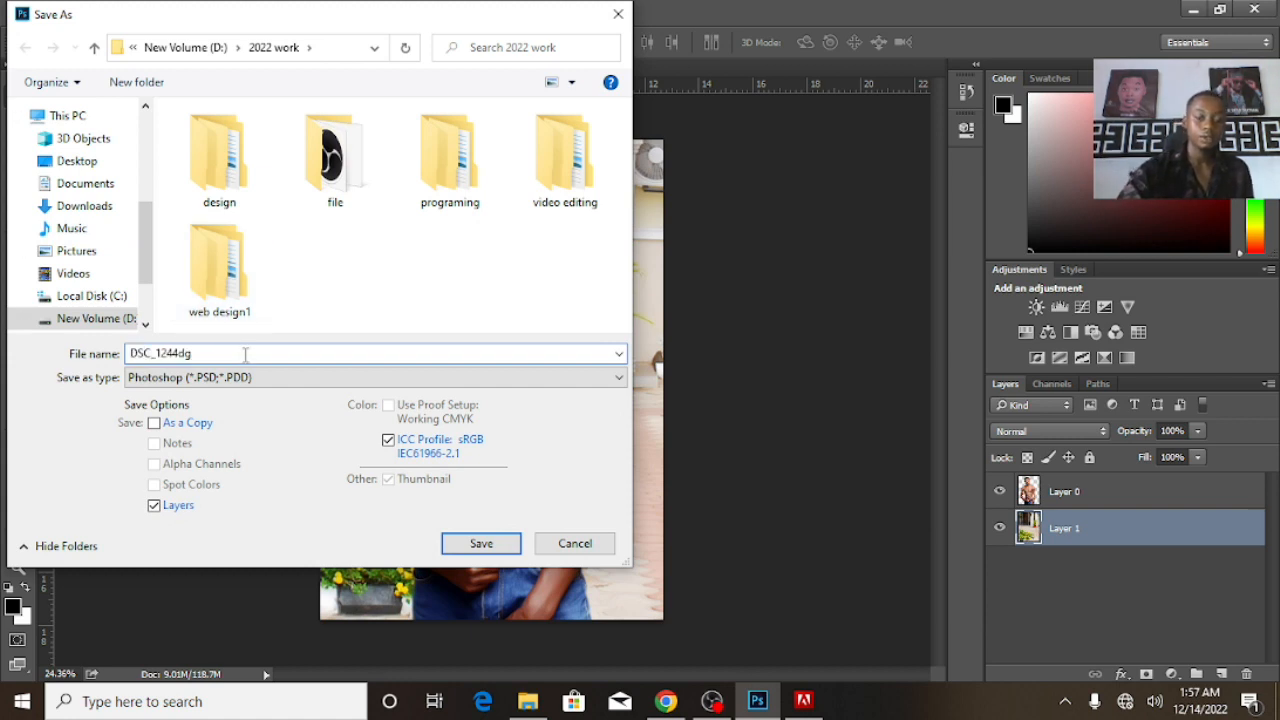
{"action": "type", "text": "f"}
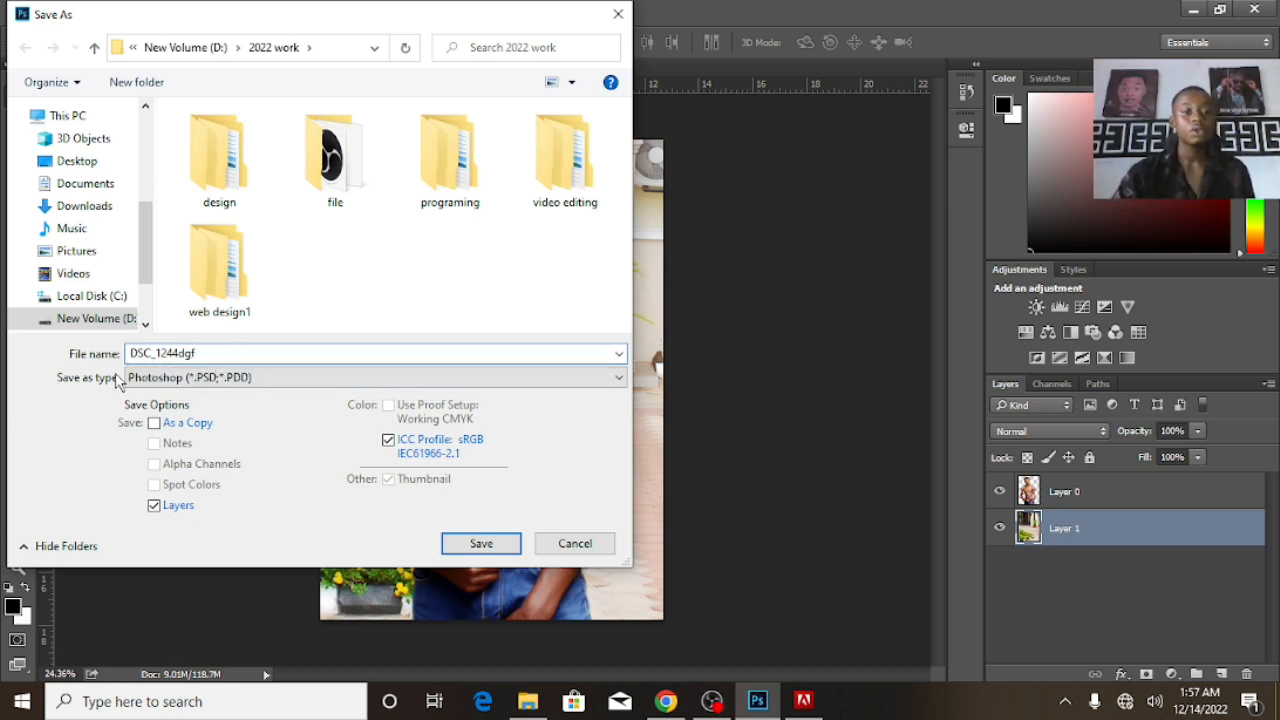
{"action": "left_click", "coordinate": [478, 544]}
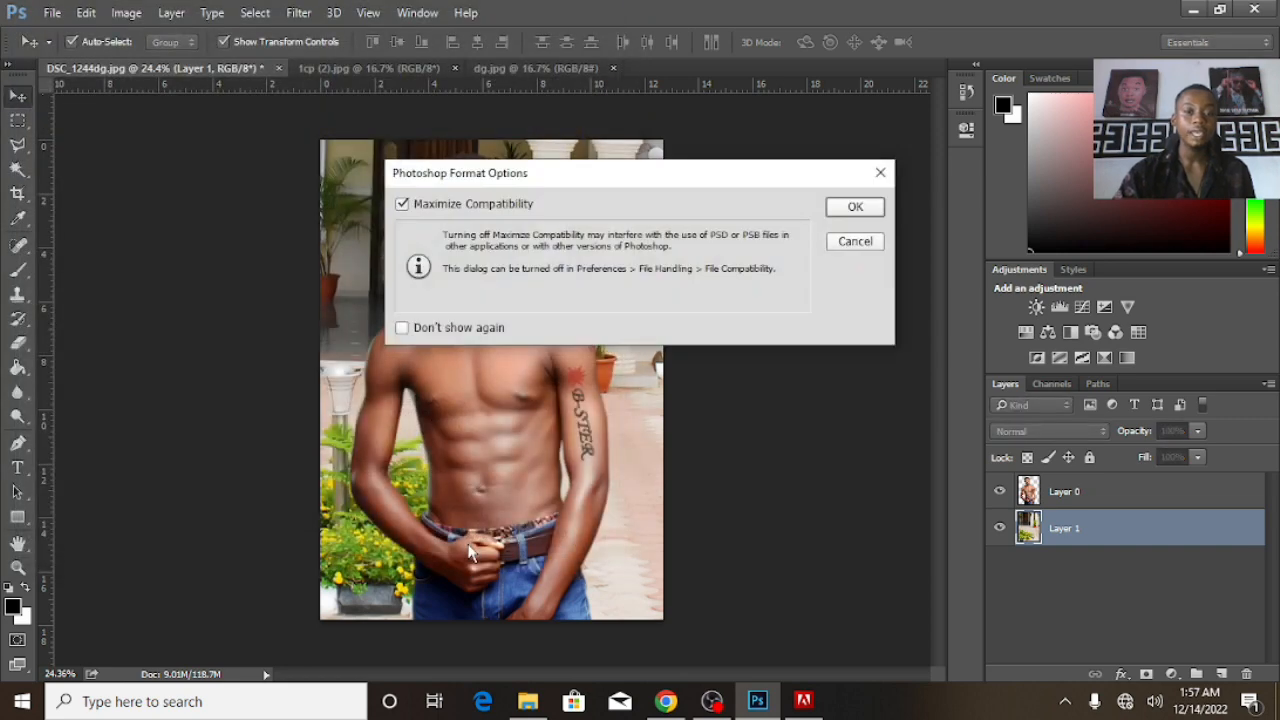
{"action": "left_click", "coordinate": [874, 210]}
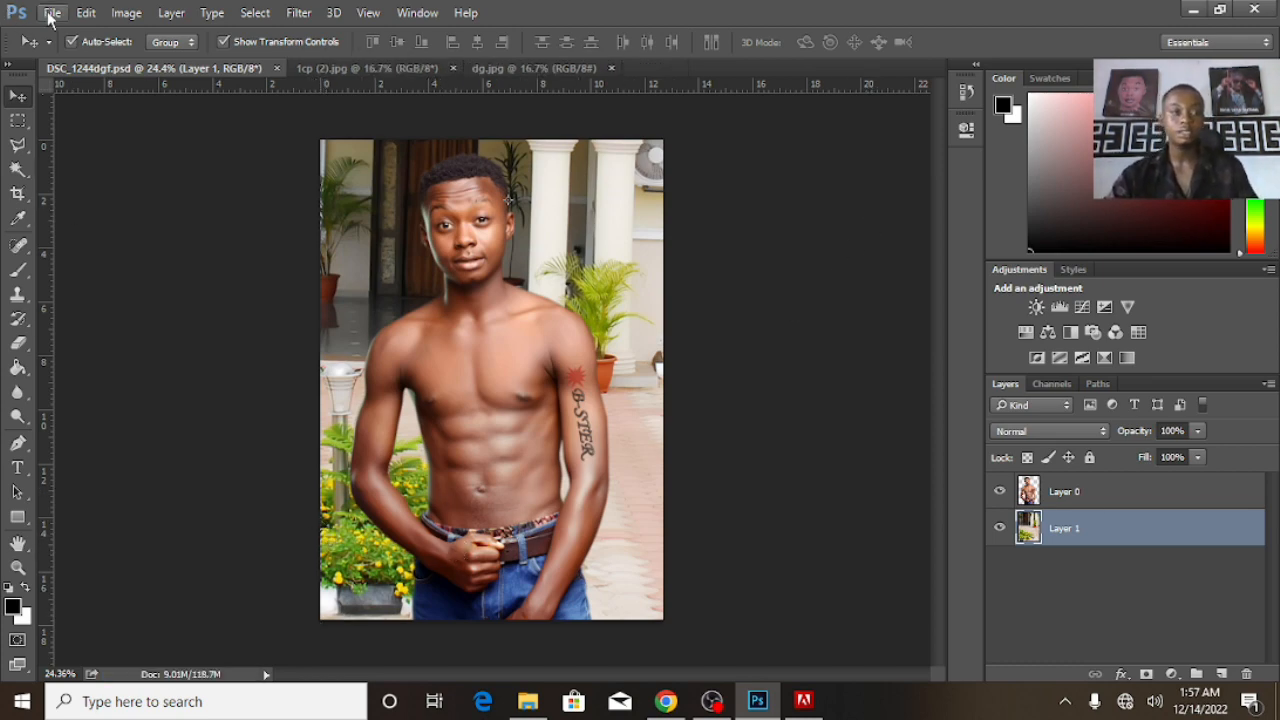
Save a JPEG copy named DSC_1244dgf in the 2022 work folder at Maximum quality 12, Baseline ("Standard").
{"action": "left_click", "coordinate": [51, 12]}
{"action": "left_click", "coordinate": [105, 221]}
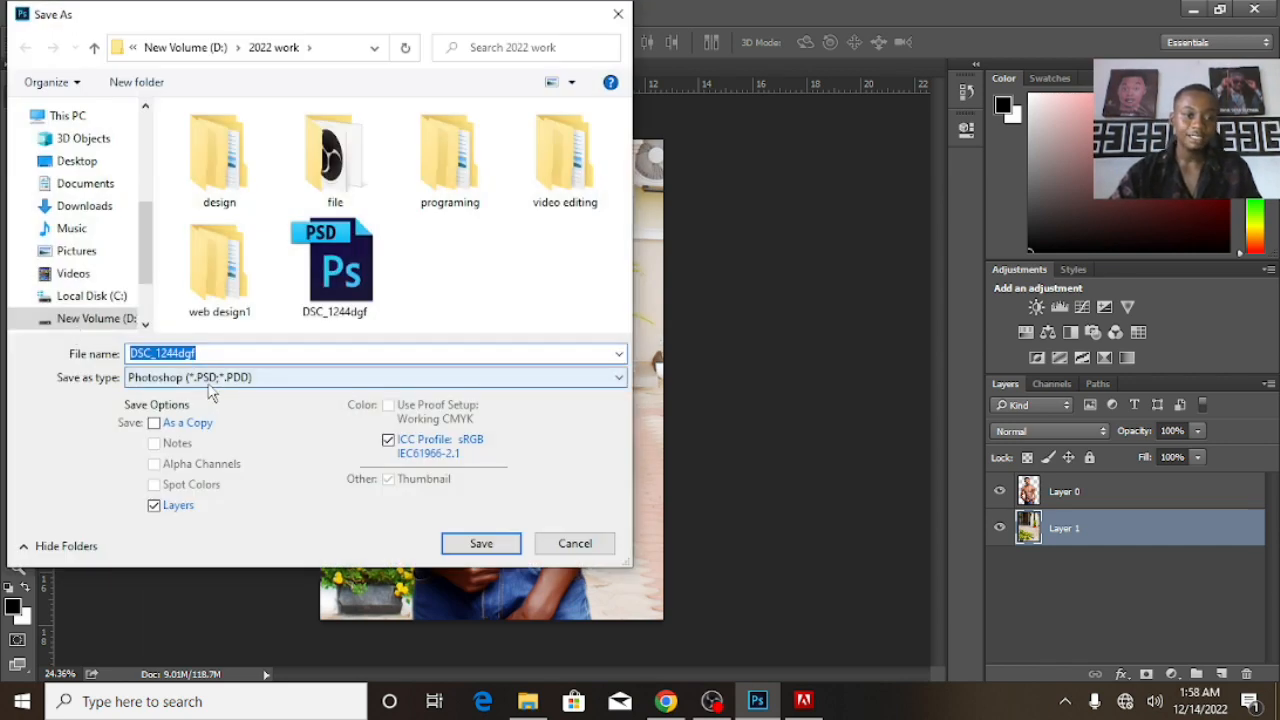
{"action": "left_click", "coordinate": [212, 378]}
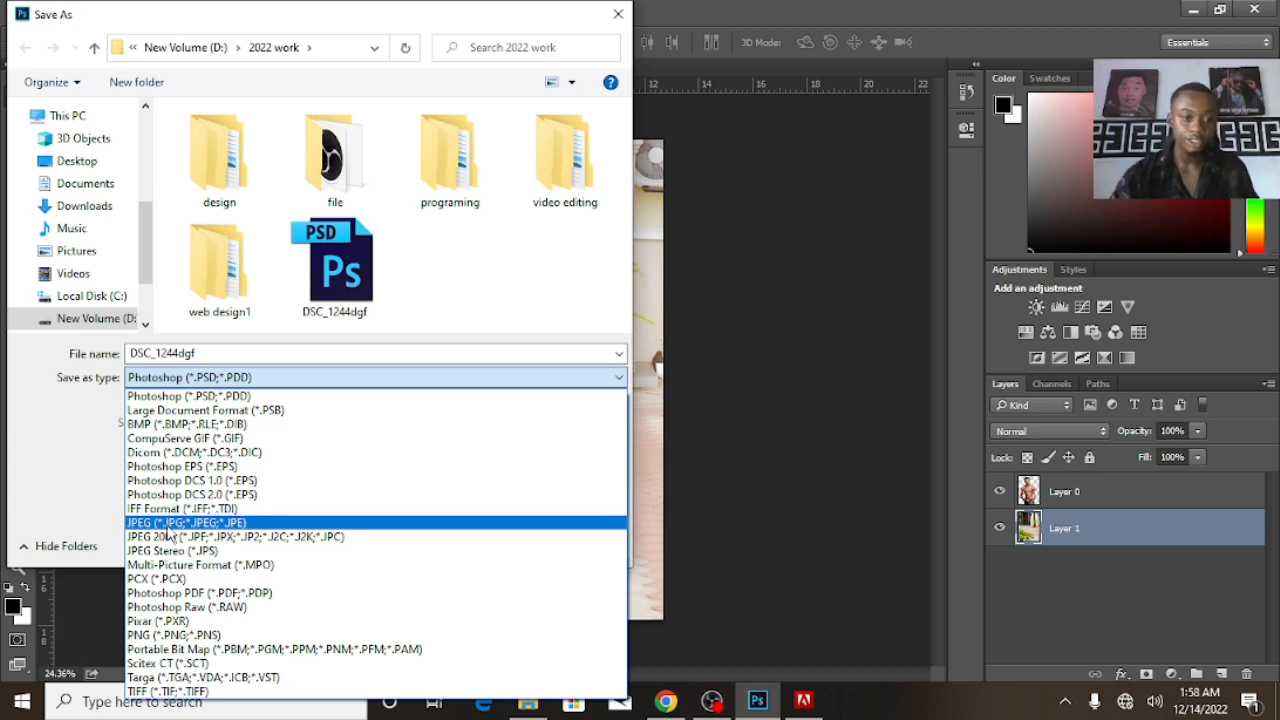
{"action": "left_click", "coordinate": [166, 526]}
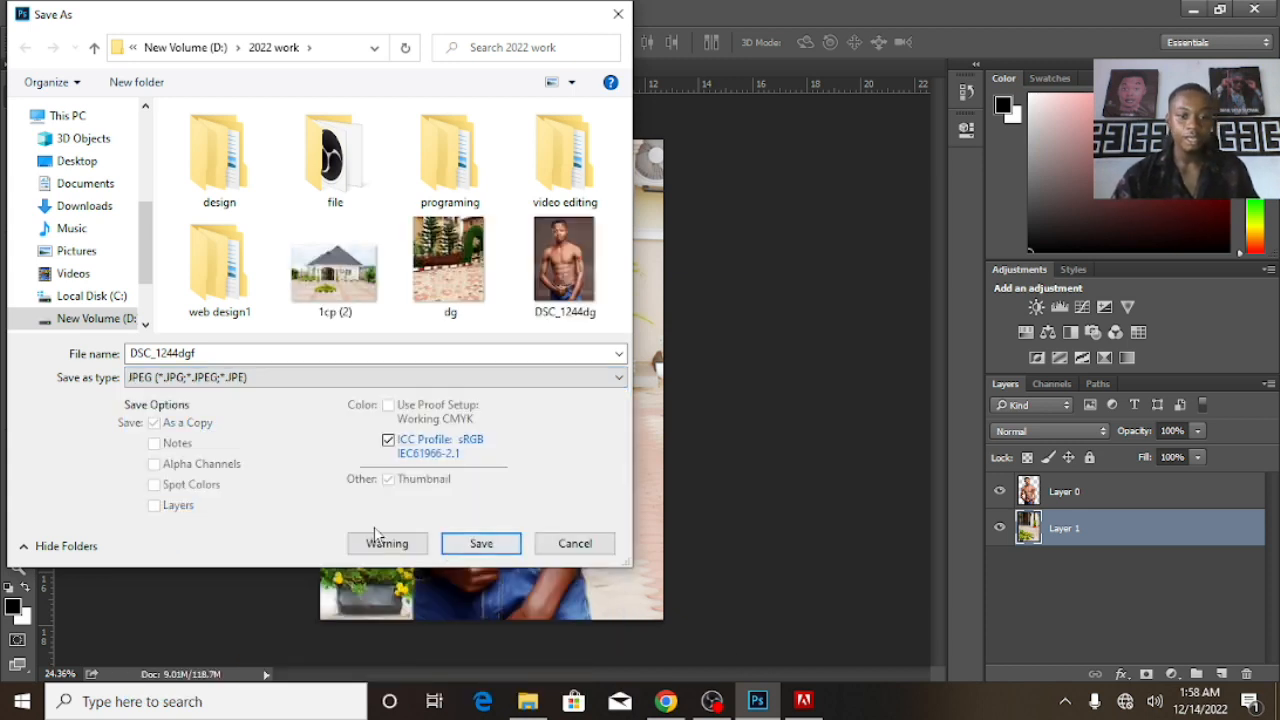
{"action": "left_click", "coordinate": [478, 545]}
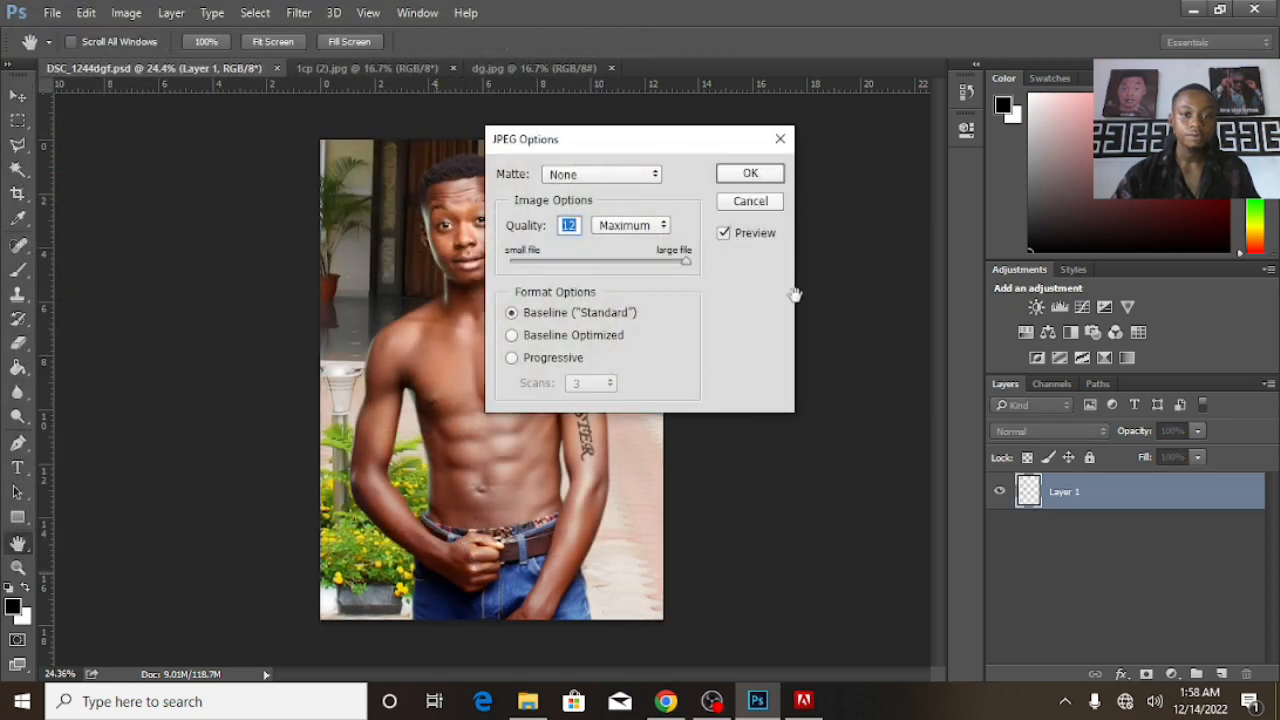
{"action": "left_click", "coordinate": [744, 176]}
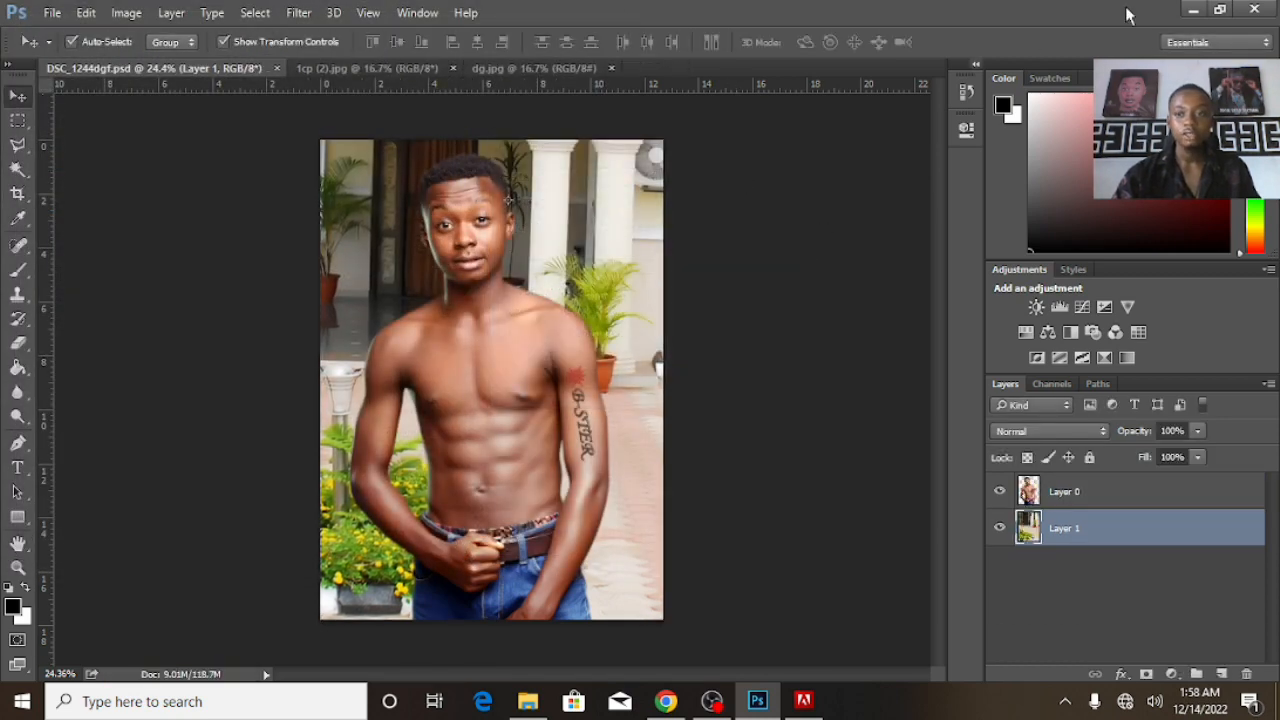
Switch to the 2022 work folder, open DSC_1244dg maximized in Photos, and compare the original with the edited DSC_1244dgf.jpg.
{"action": "left_click", "coordinate": [1190, 12]}
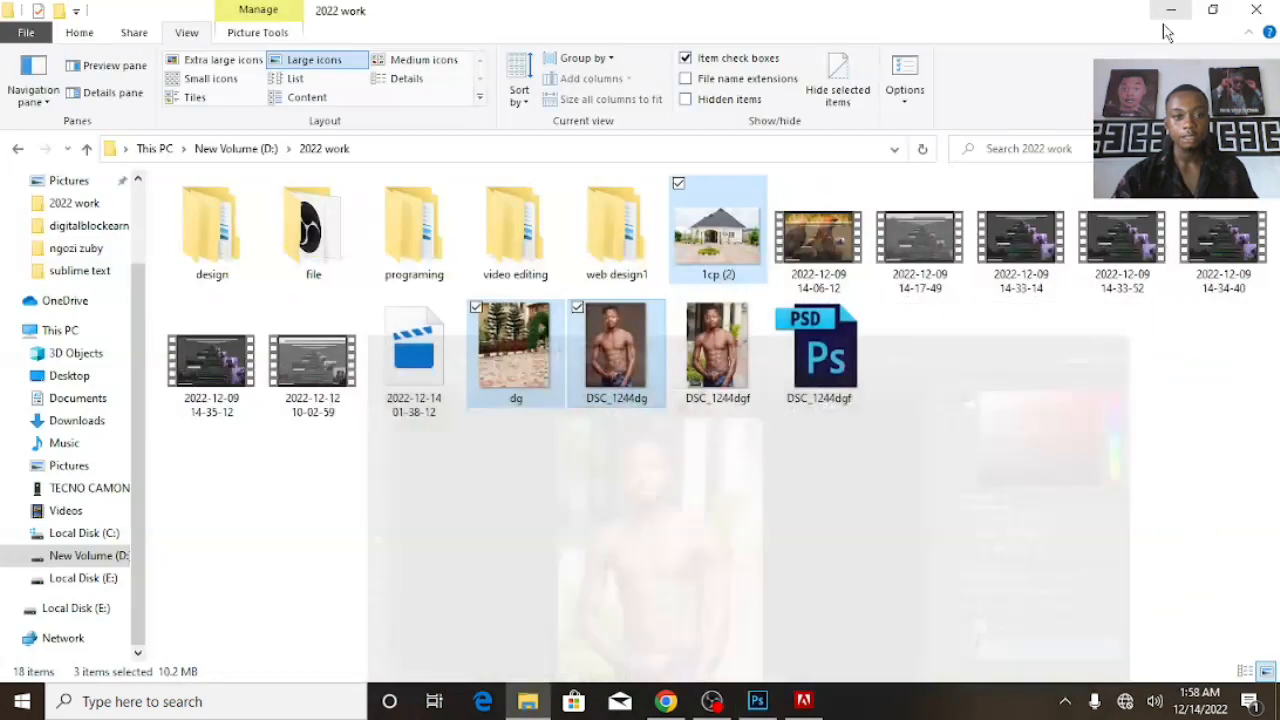
{"action": "double_click", "coordinate": [627, 365]}
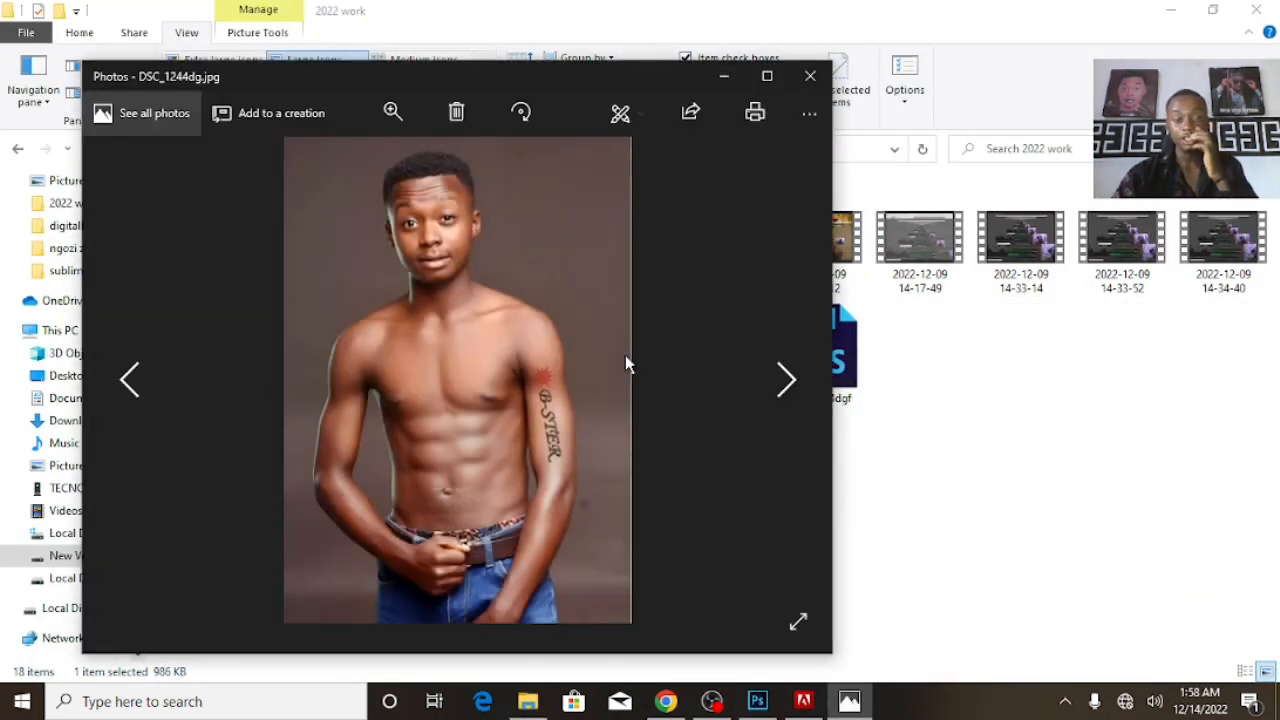
{"action": "left_click", "coordinate": [767, 77]}
{"action": "key", "text": "Right"}
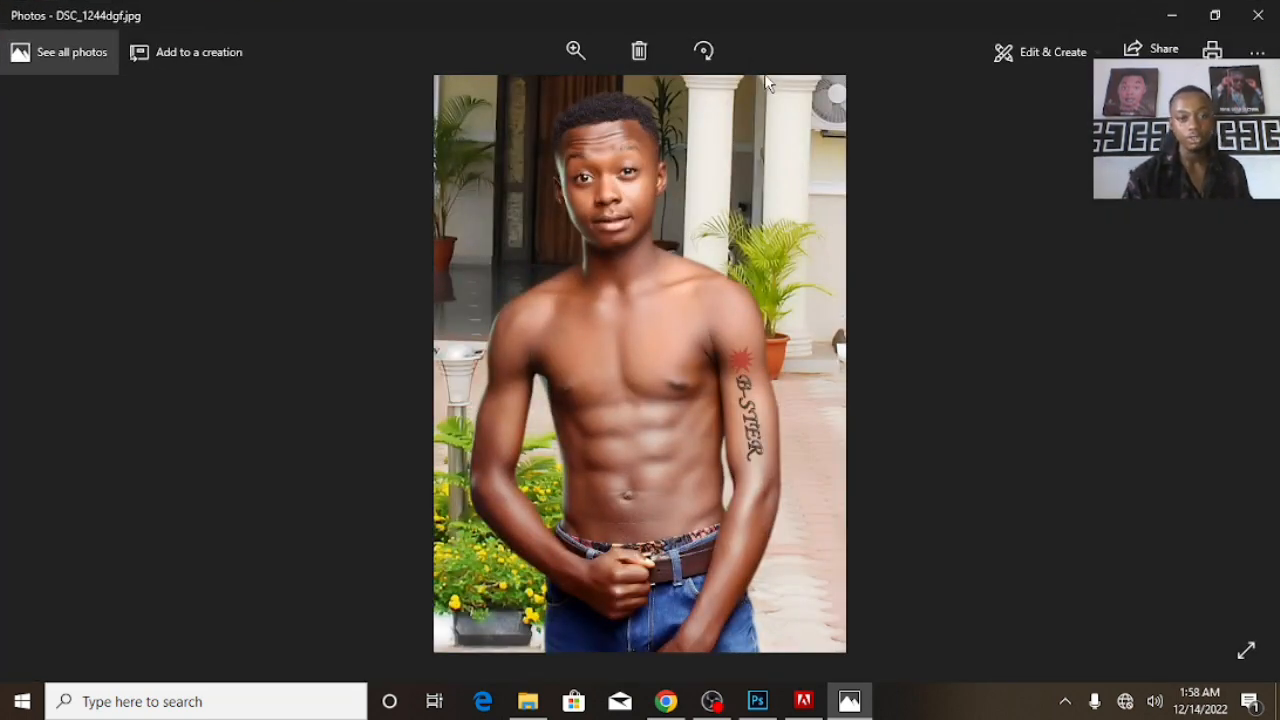
{"action": "key", "text": "Left"}
{"action": "key", "text": "Right"}
{"action": "key", "text": "Left"}
{"action": "key", "text": "Right"}
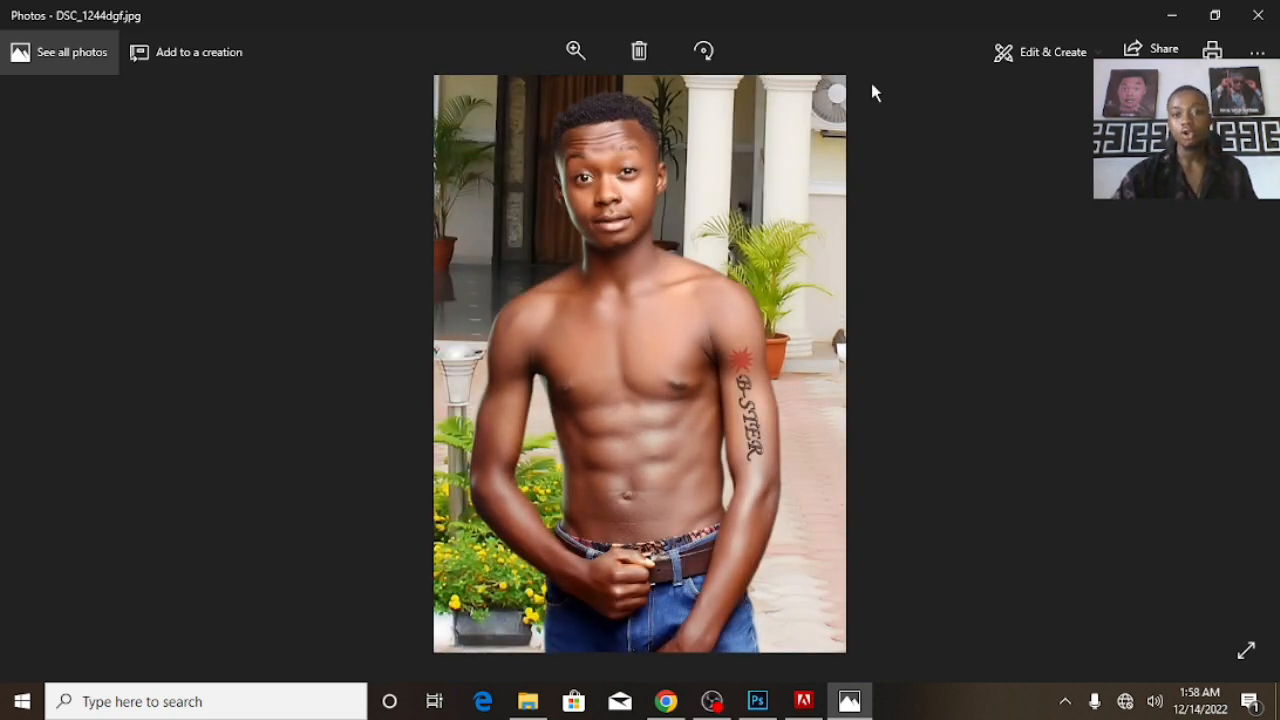
Switch back to Photoshop and hide the house background layer in DSC_1244dgf.psd, leaving only the man on transparency.
{"action": "left_click", "coordinate": [1174, 15]}
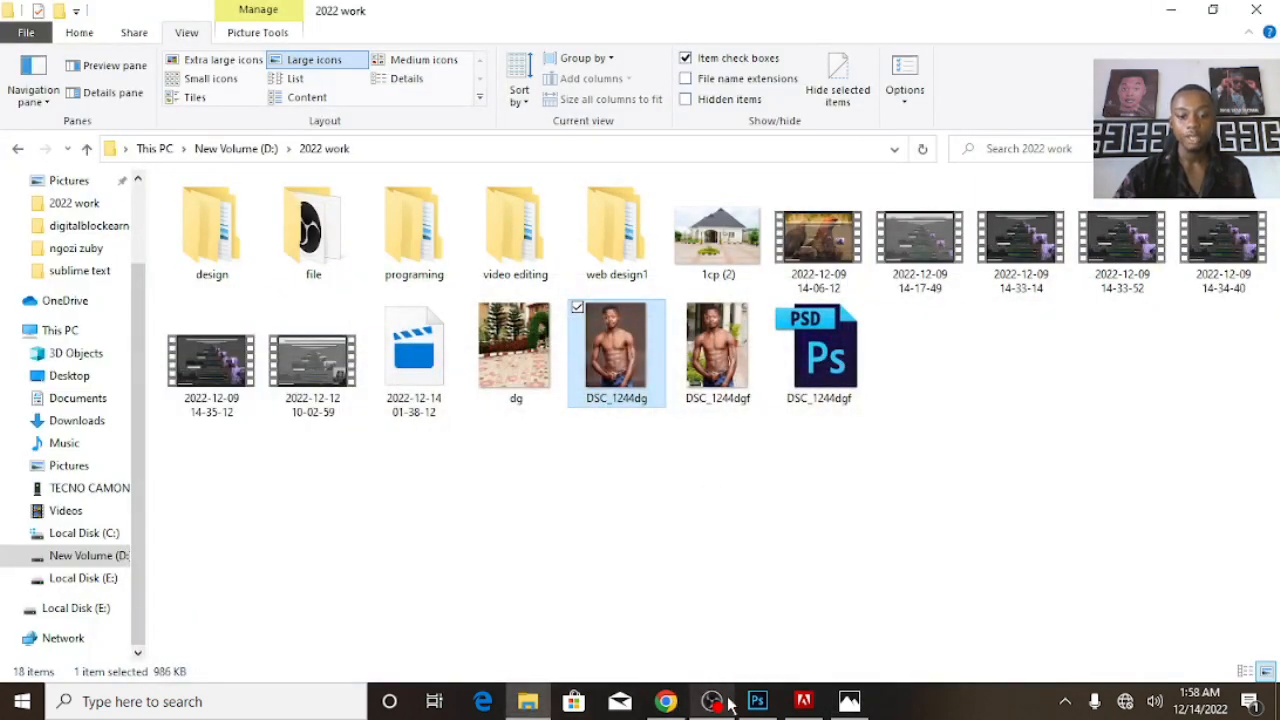
{"action": "left_click", "coordinate": [757, 701]}
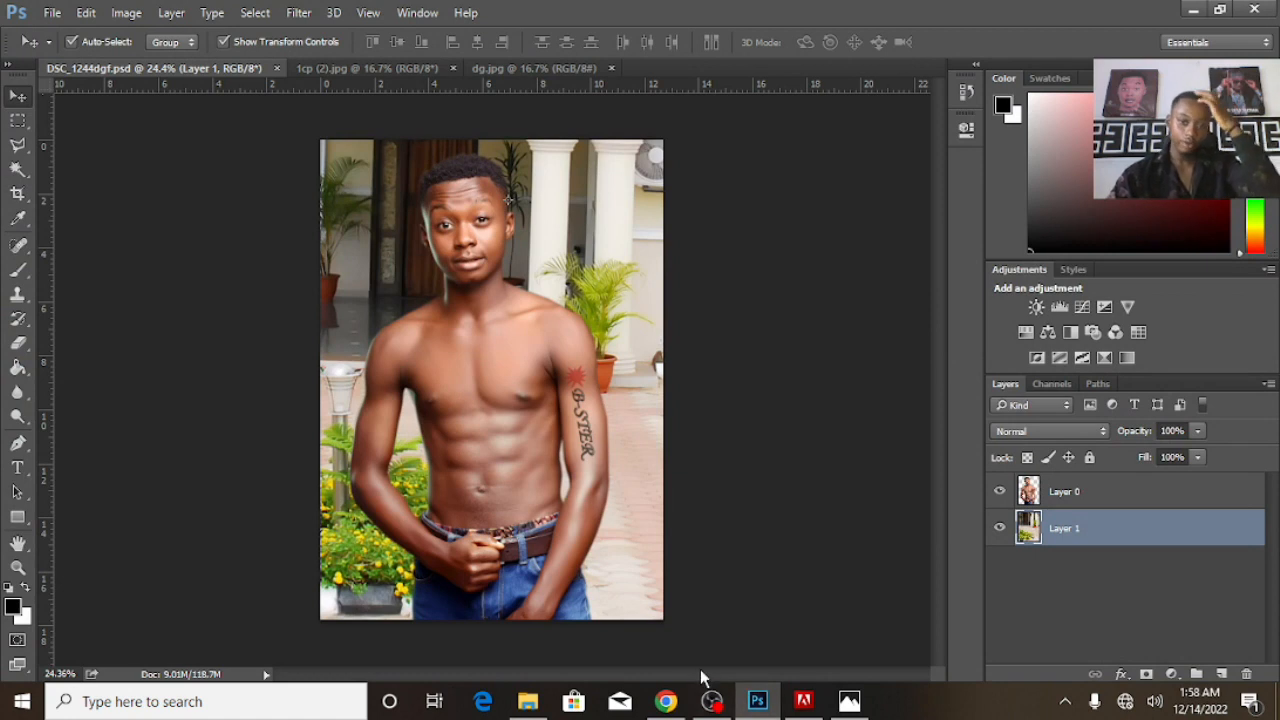
{"action": "left_click", "coordinate": [999, 531]}
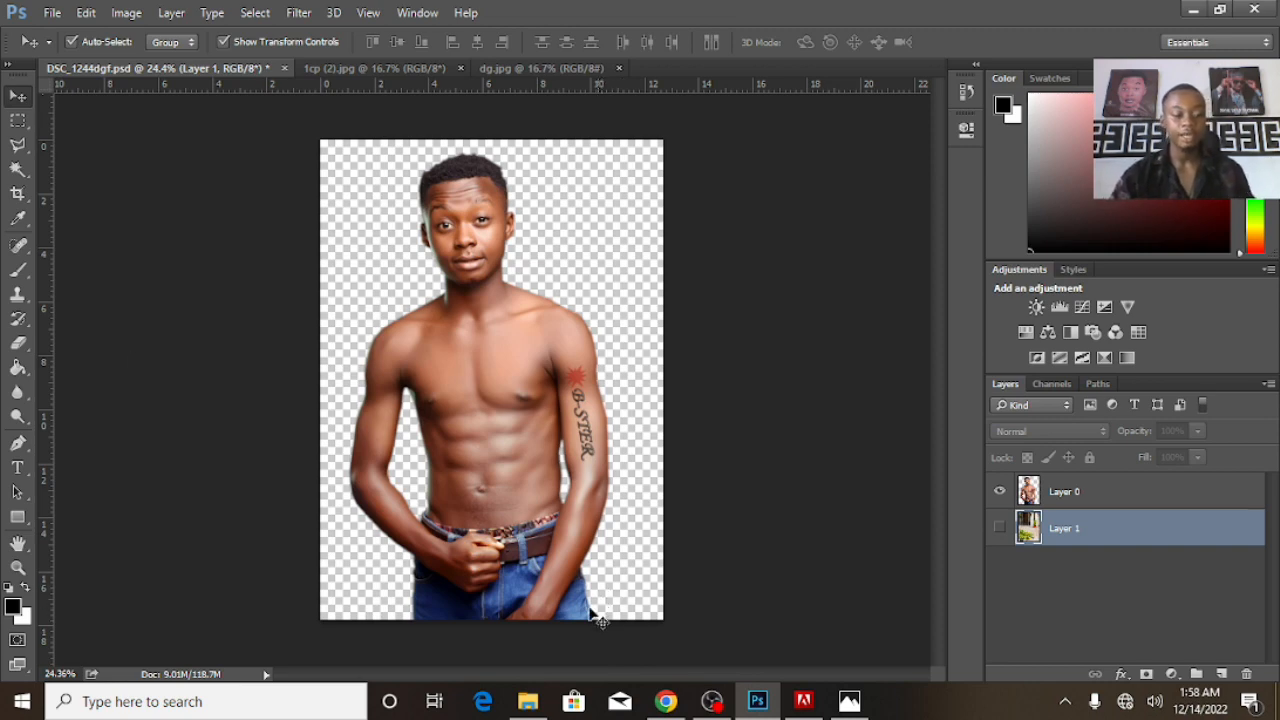
Save a PNG copy of the transparent cutout named DSC_1244dgf in the 2022 work folder.
{"action": "left_click", "coordinate": [51, 12]}
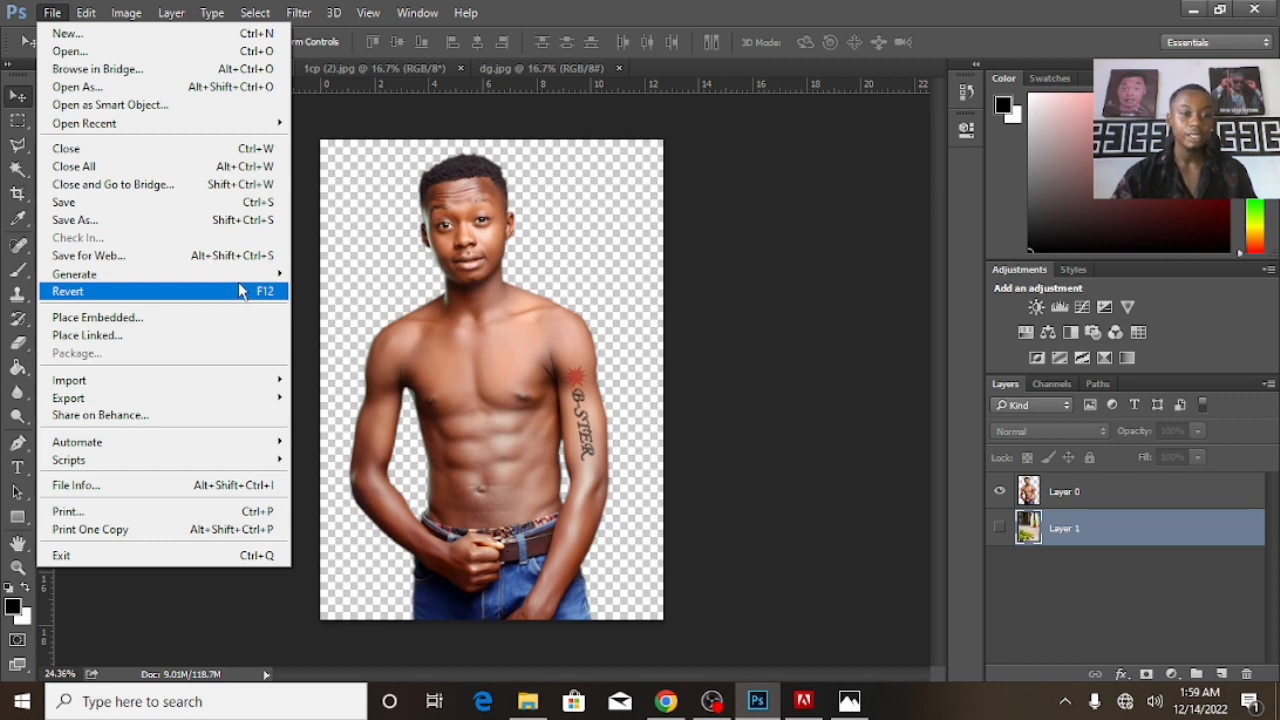
{"action": "left_click", "coordinate": [480, 362]}
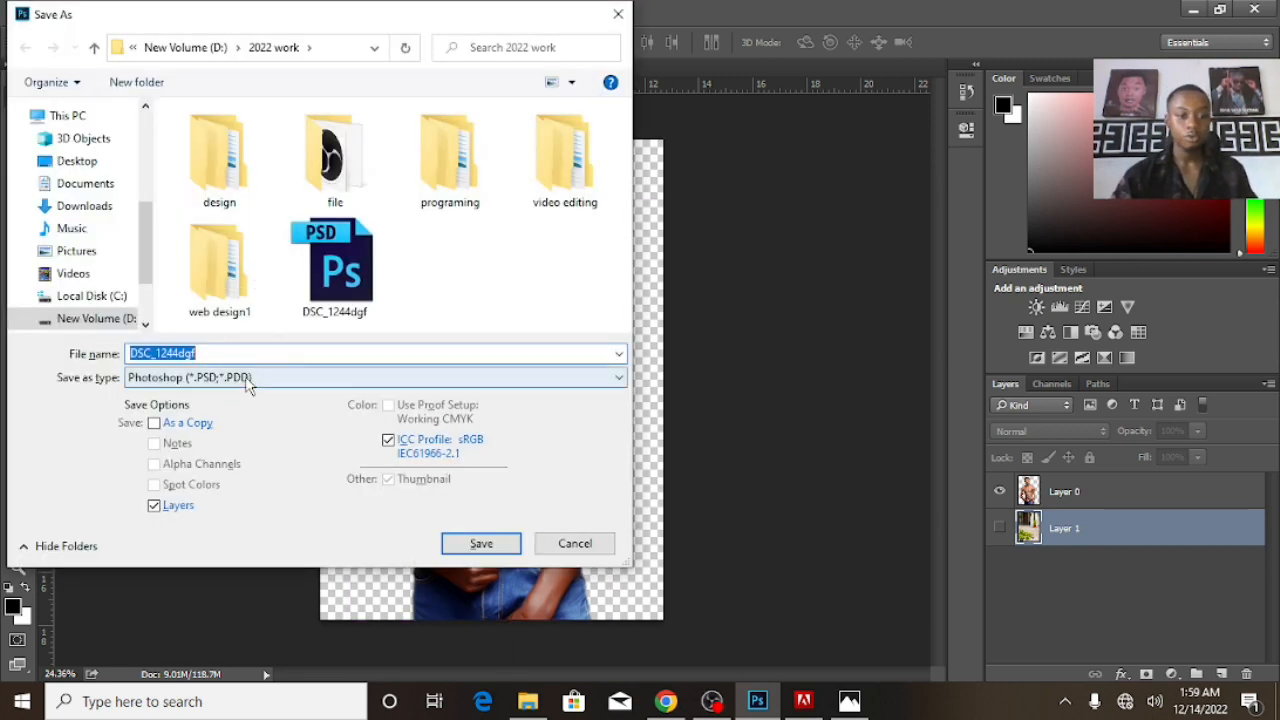
{"action": "left_click", "coordinate": [240, 377]}
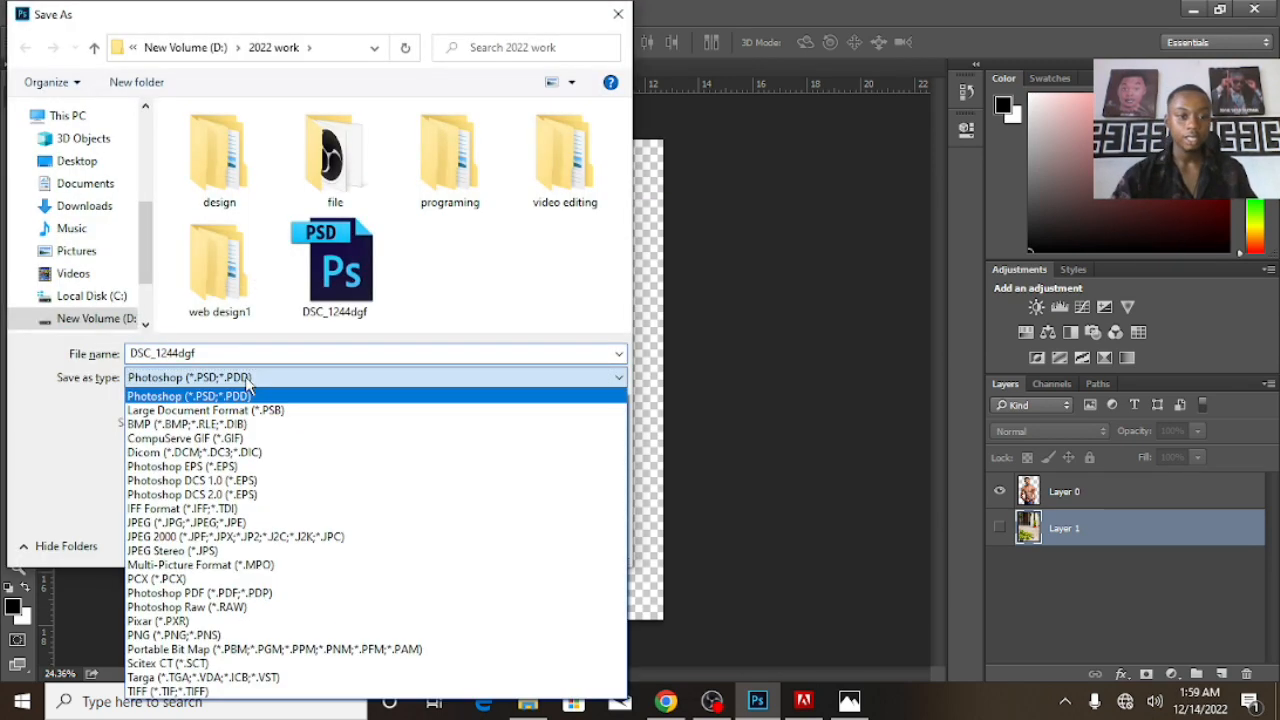
{"action": "left_click", "coordinate": [205, 637]}
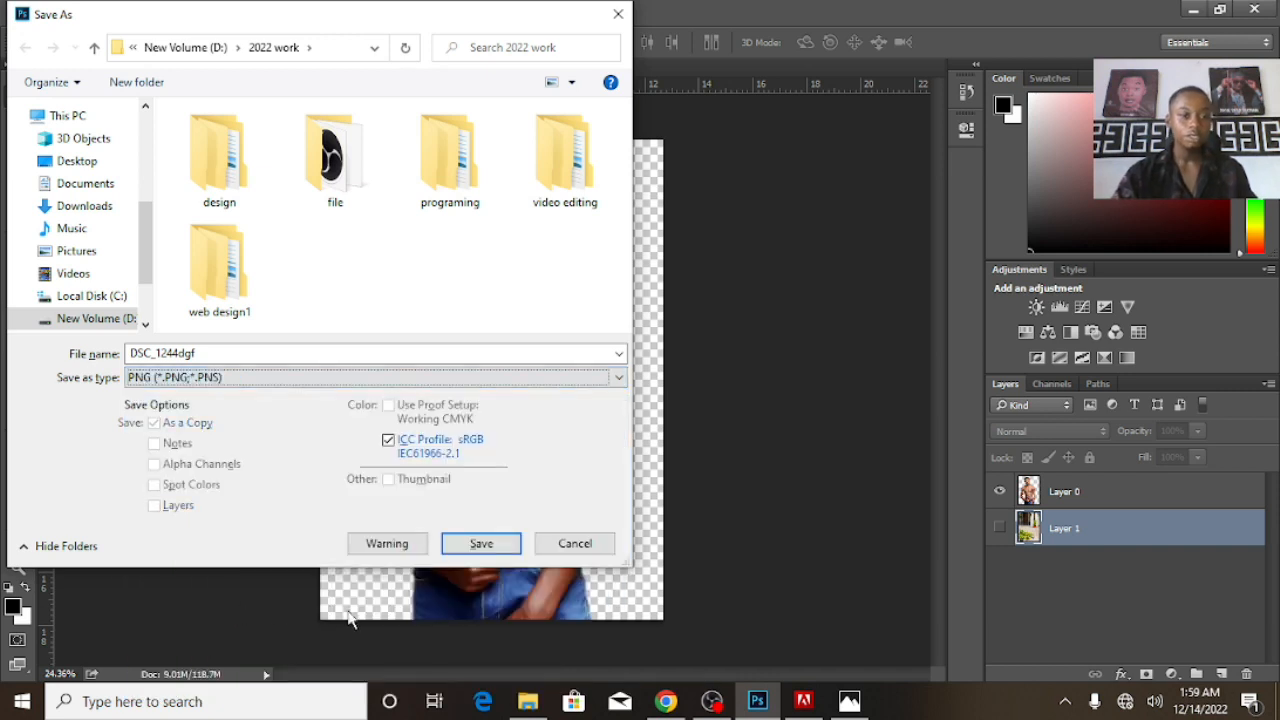
{"action": "left_click", "coordinate": [489, 550]}
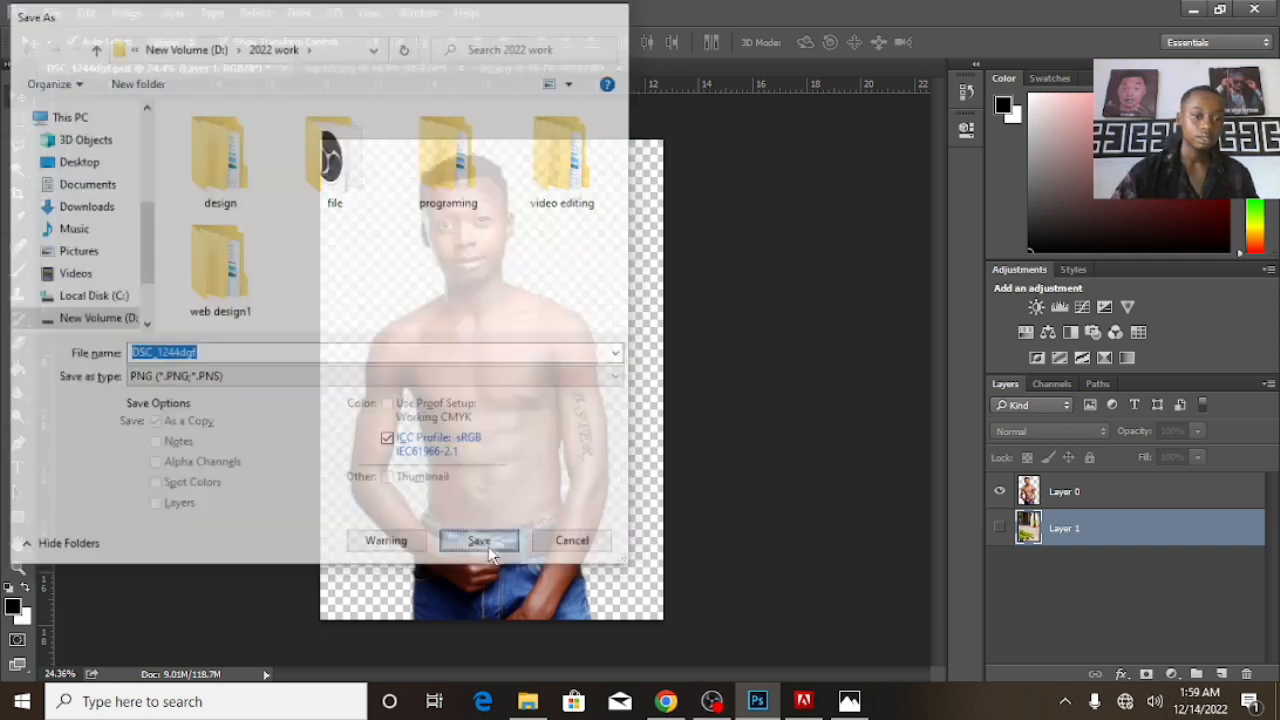
{"action": "left_click", "coordinate": [701, 217]}
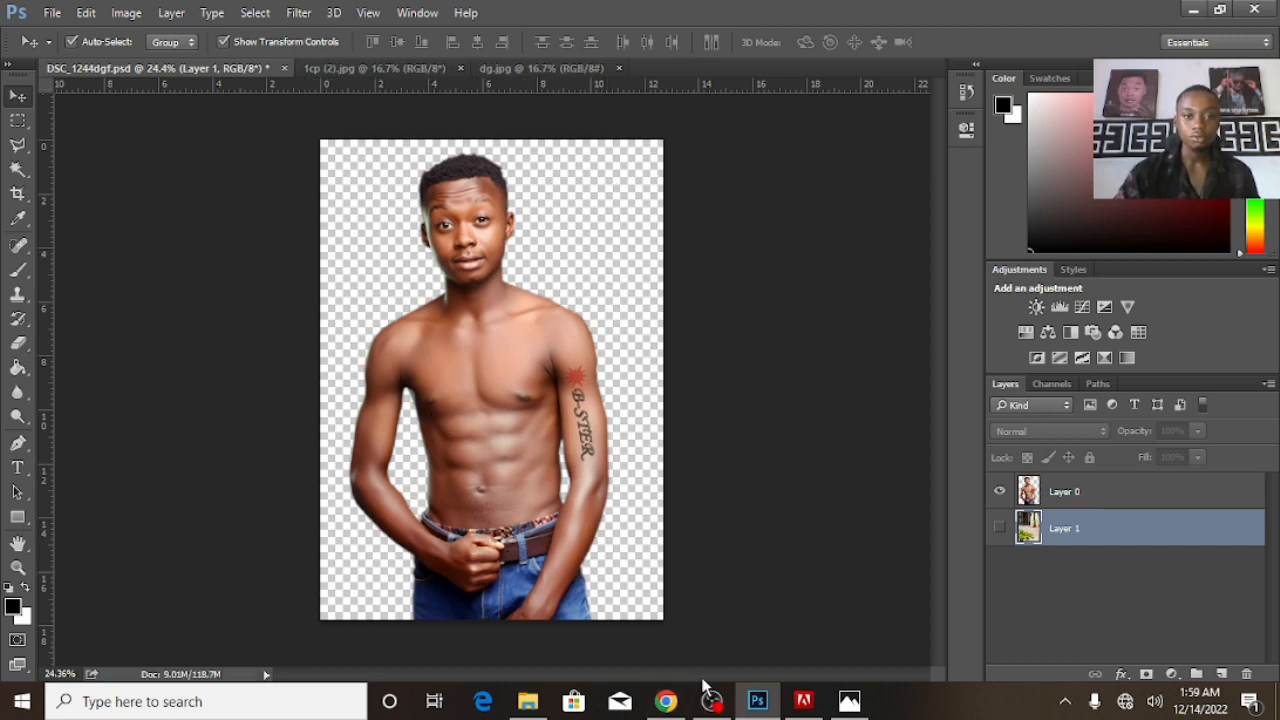
Close DSC_1244dgf.psd with its changes saved, and close the 1cp (2).jpg and dg.jpg documents.
{"action": "left_click", "coordinate": [285, 68]}
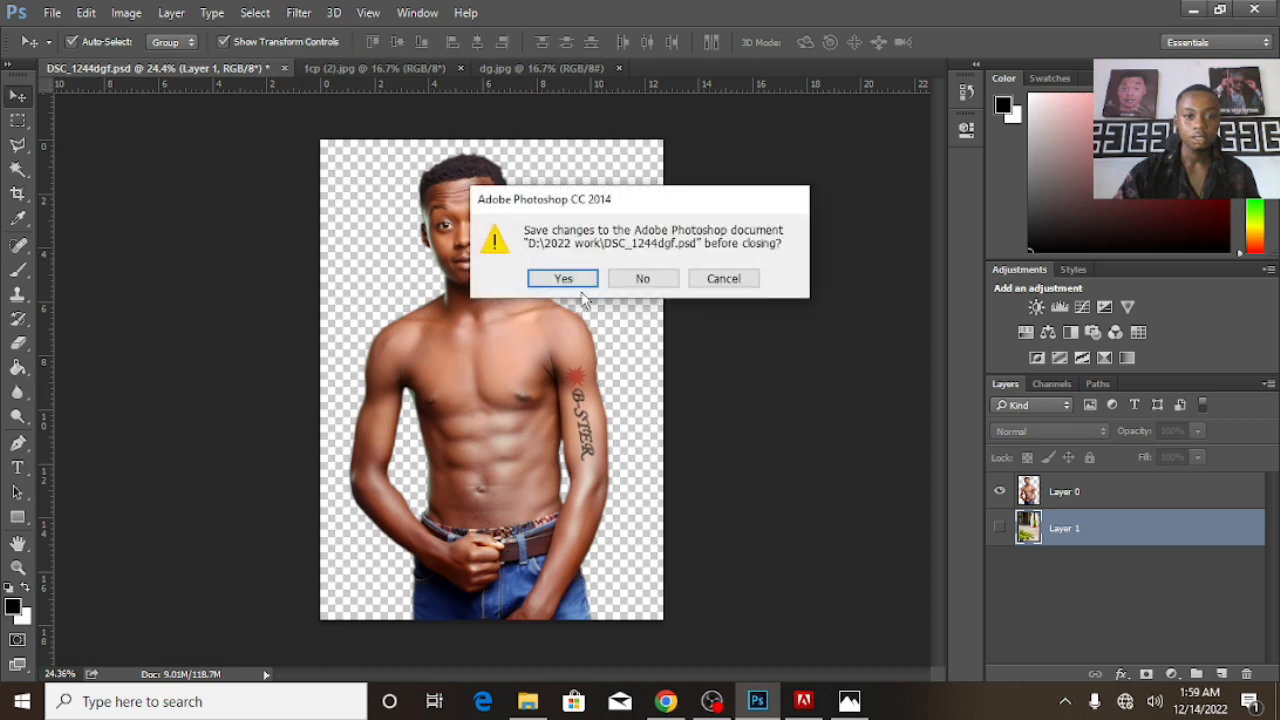
{"action": "left_click", "coordinate": [563, 279]}
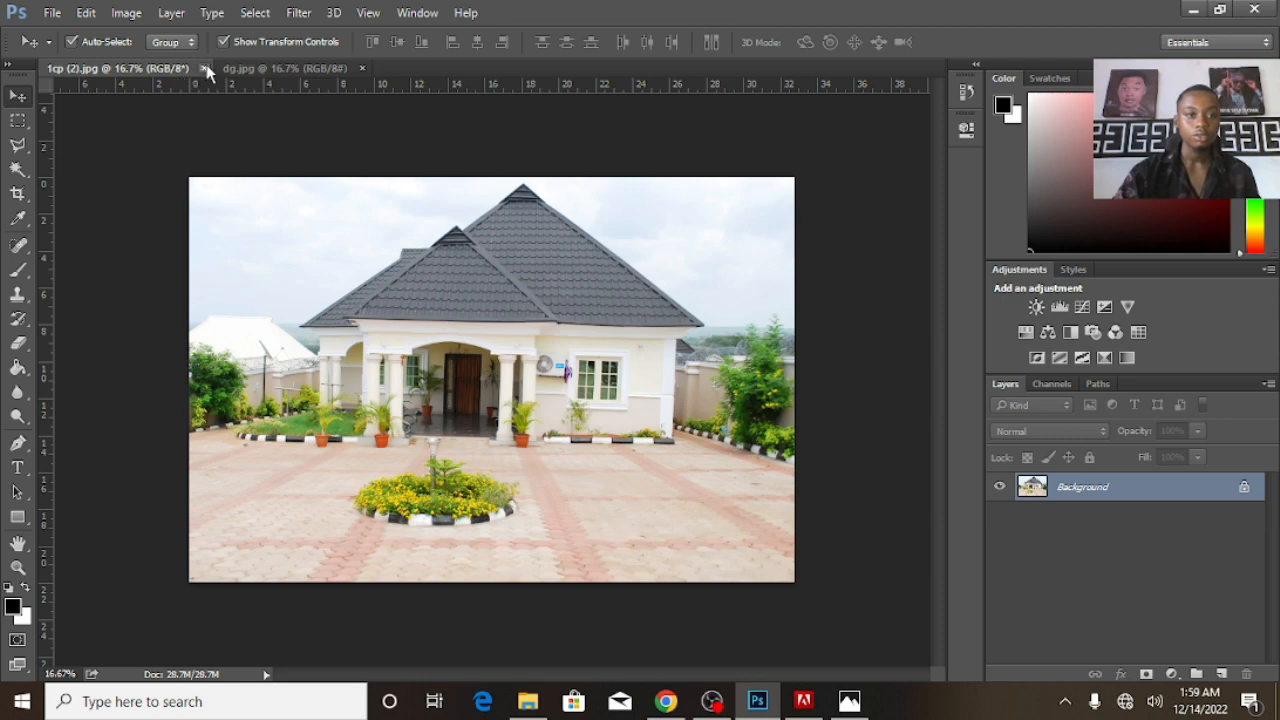
{"action": "left_click", "coordinate": [203, 68]}
{"action": "left_click", "coordinate": [189, 68]}
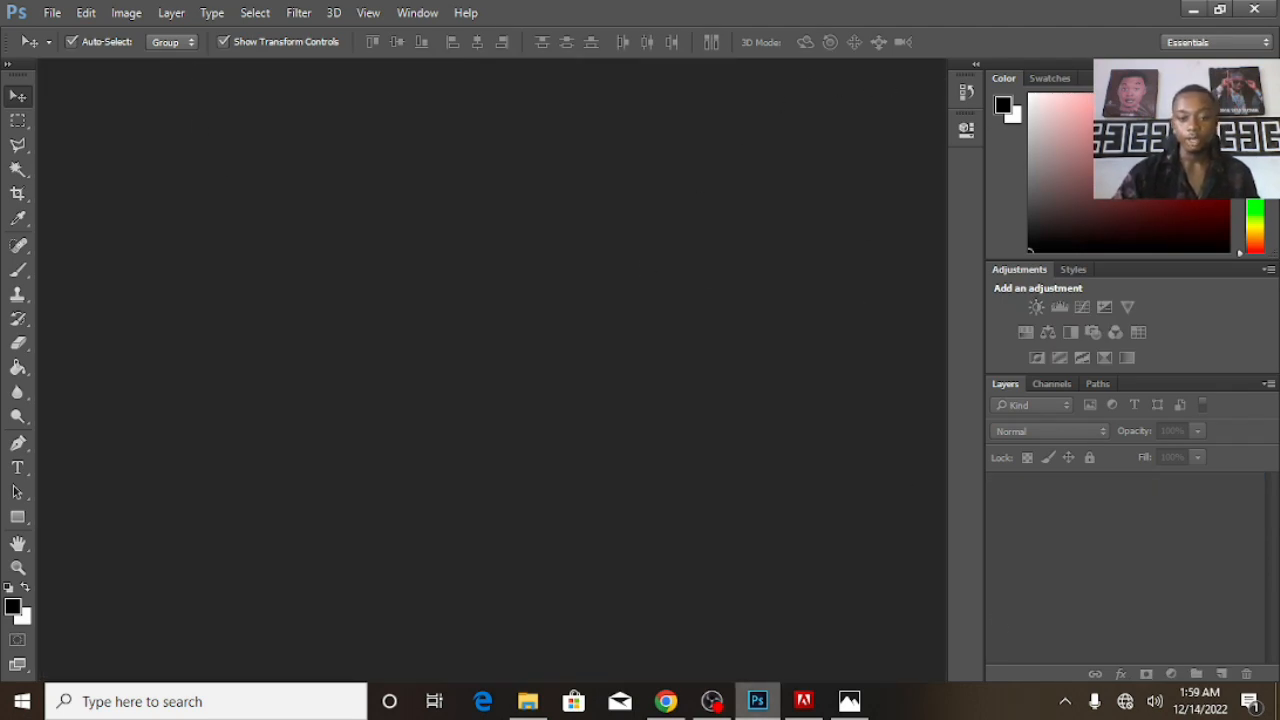
Switch to the 2022 work folder, open DSC_1244dg maximized in Photos, and browse through to DSC_1244dgf.png.
{"action": "left_click", "coordinate": [758, 703]}
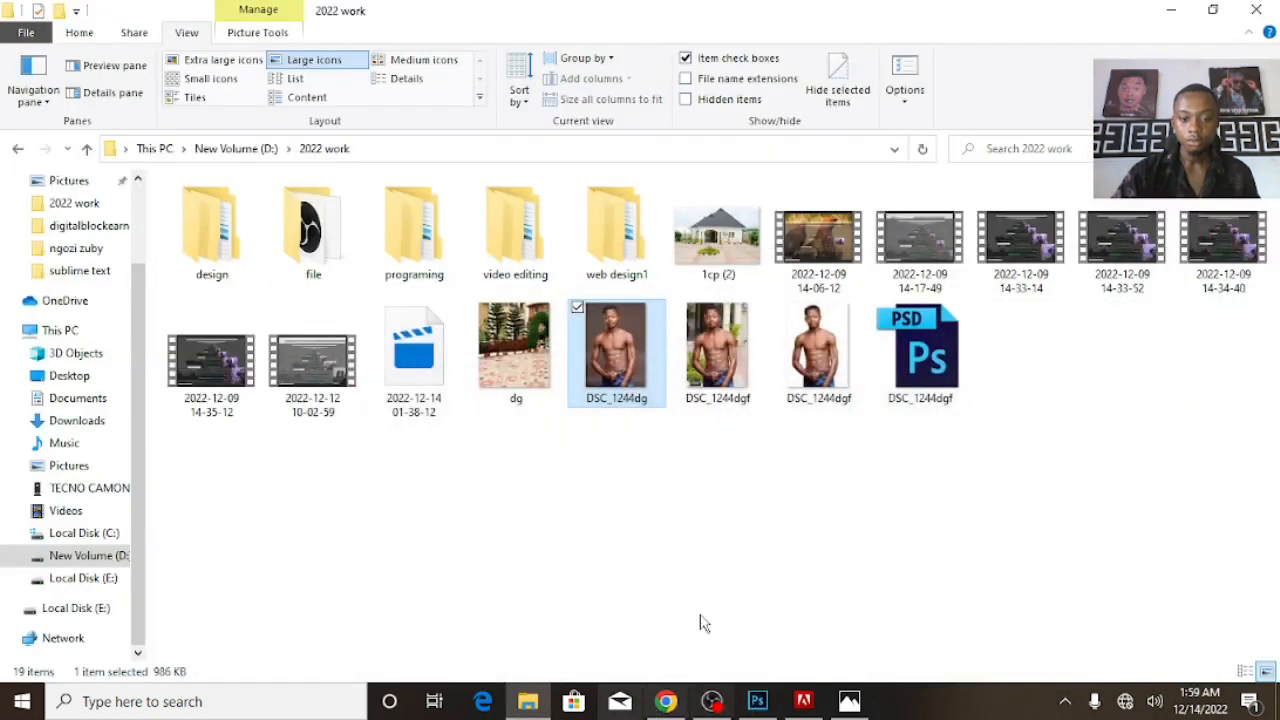
{"action": "double_click", "coordinate": [604, 372]}
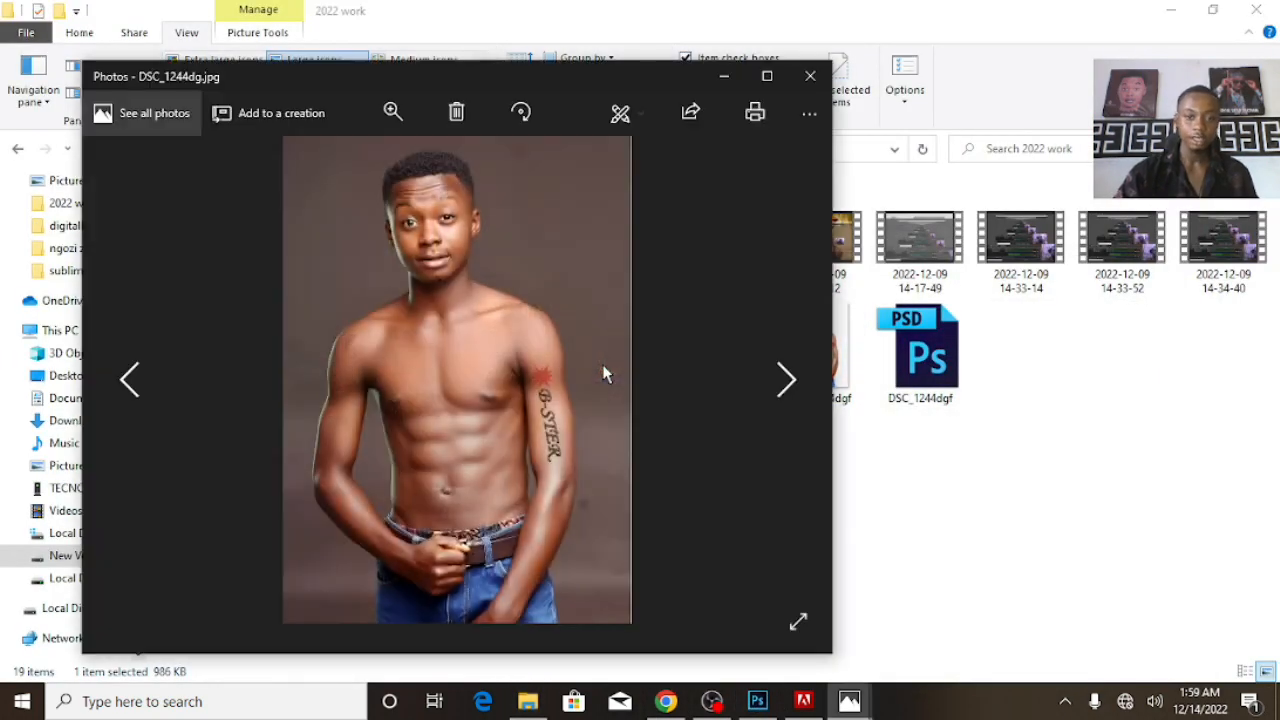
{"action": "left_click", "coordinate": [767, 76]}
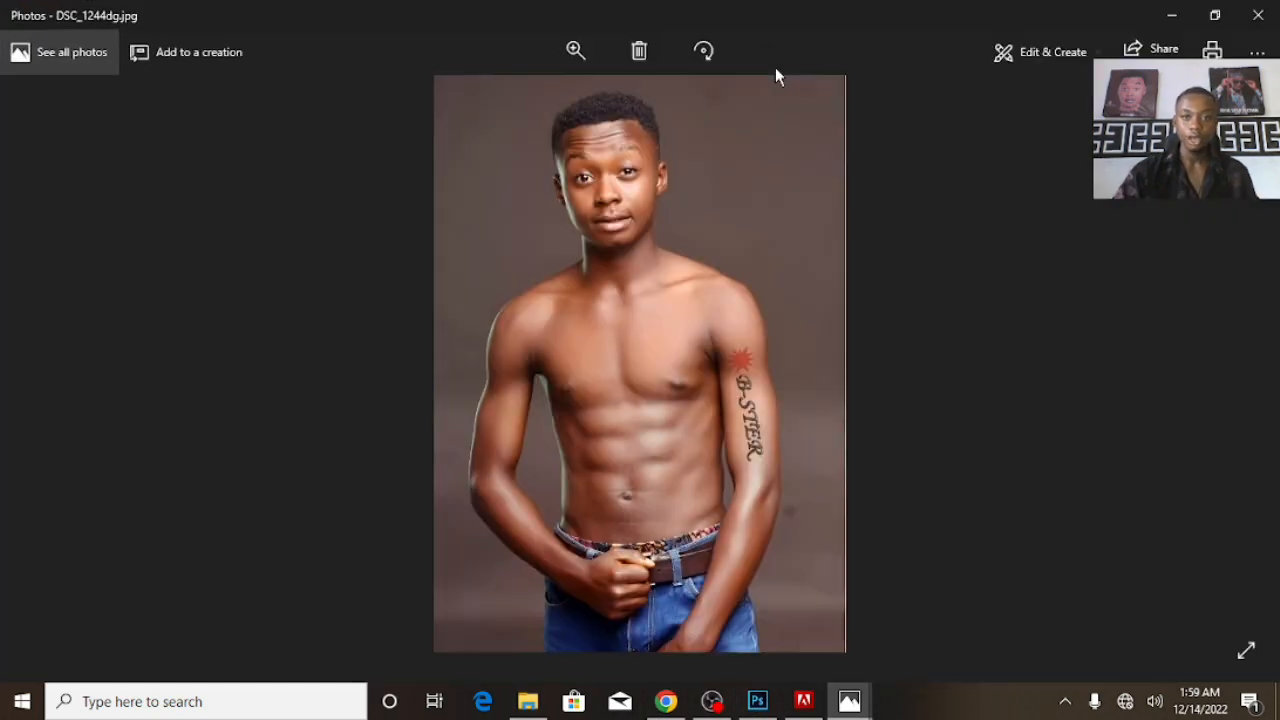
{"action": "key", "text": "Right"}
{"action": "key", "text": "Right"}
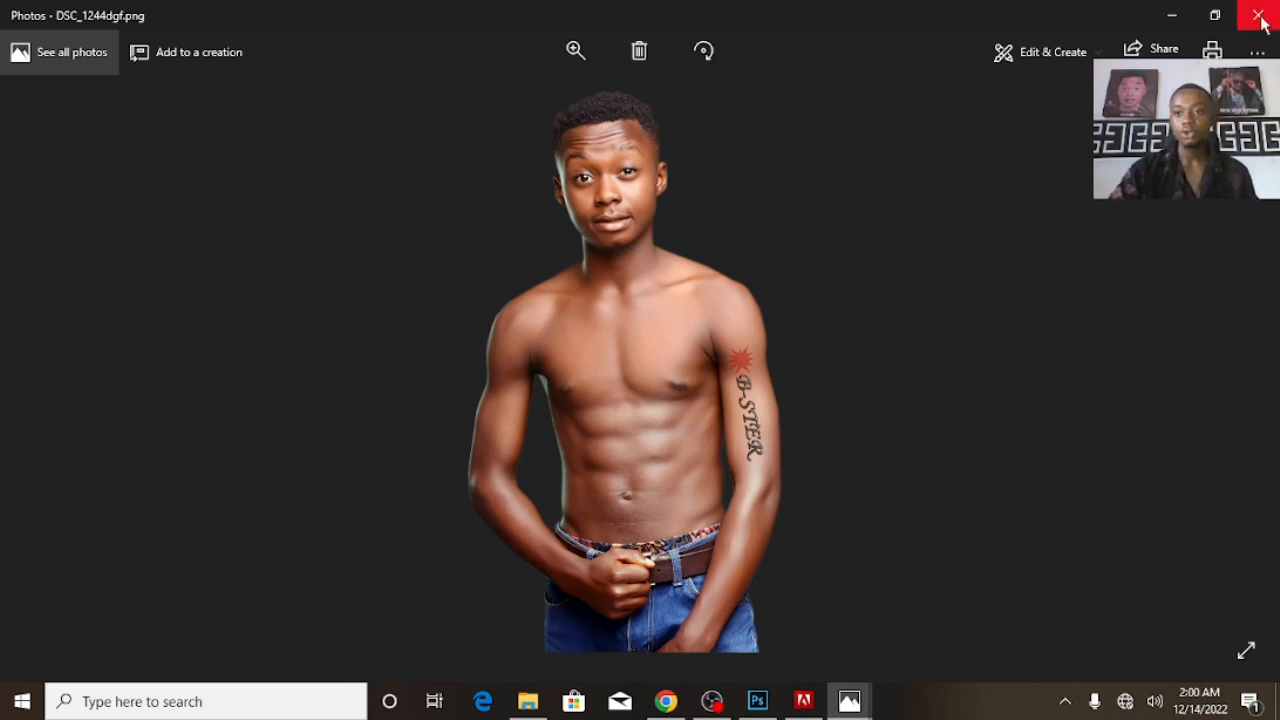
Open DSC_1244dgf.png from the 2022 work folder in Photoshop and move the man slightly up and to the right.
{"action": "left_click", "coordinate": [1180, 27]}
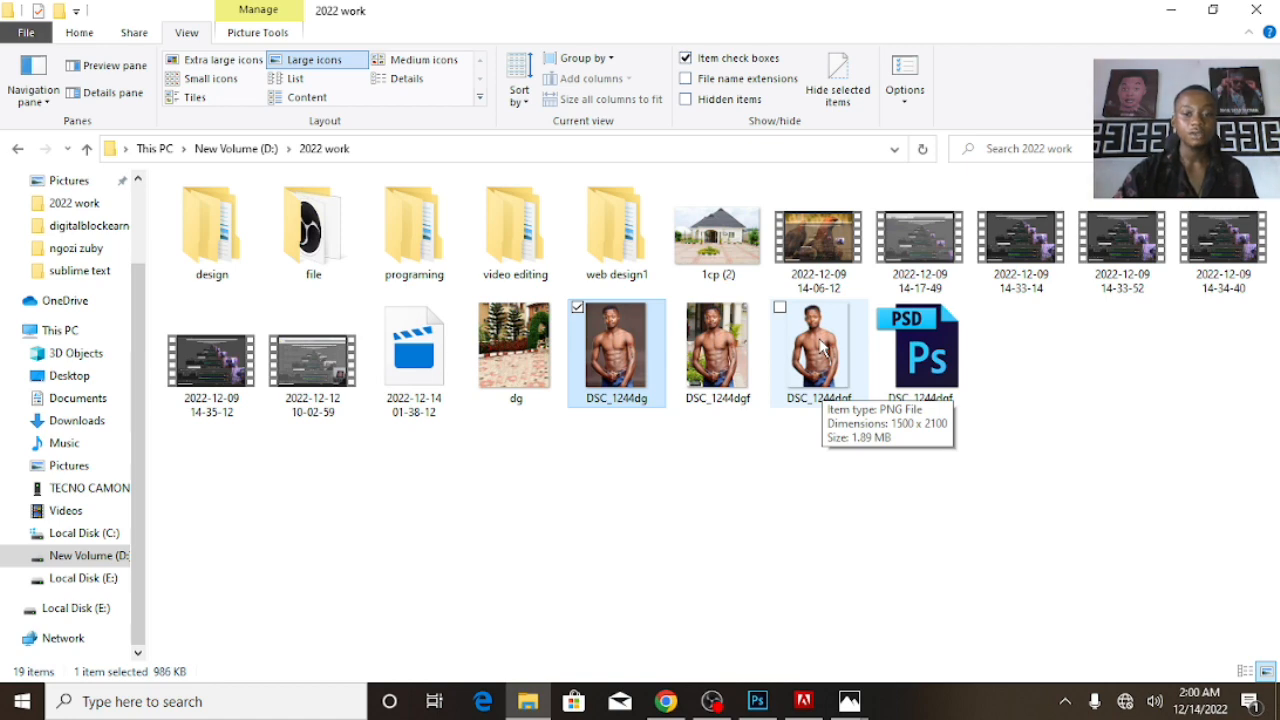
{"action": "left_click_drag", "start_coordinate": [820, 345], "coordinate": [509, 447]}
{"action": "left_click", "coordinate": [729, 378]}
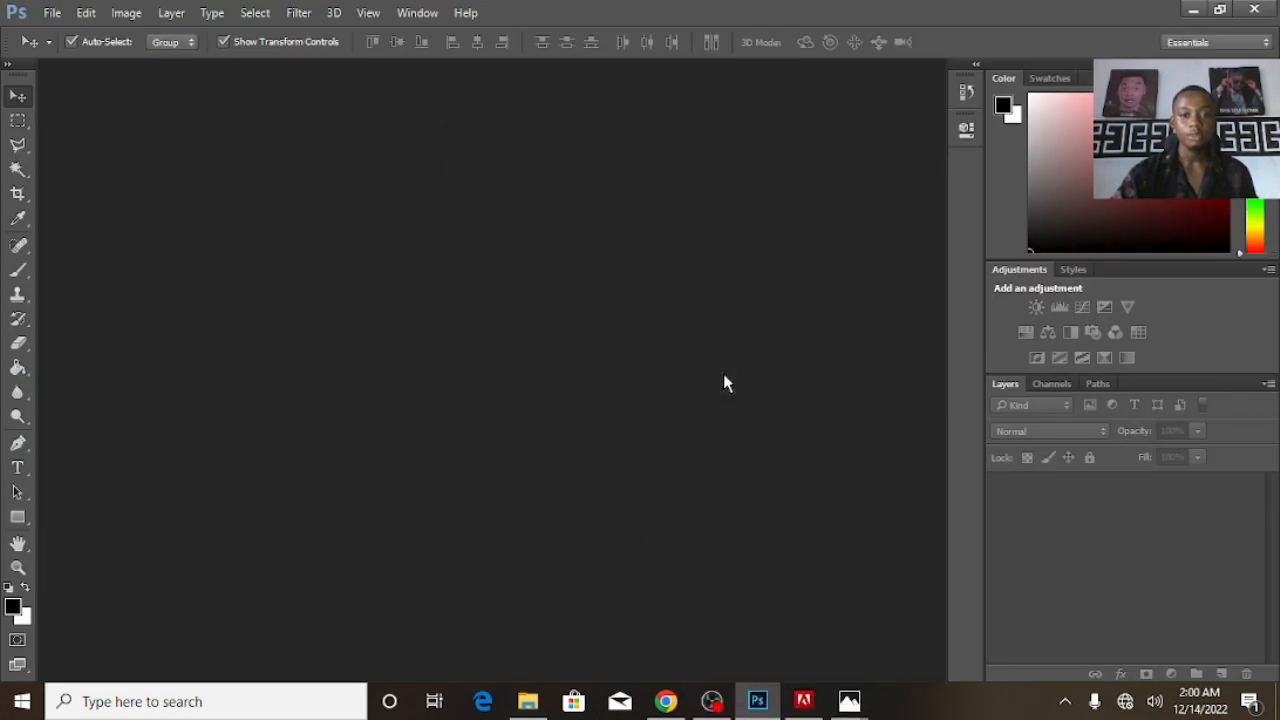
{"action": "left_click_drag", "start_coordinate": [565, 400], "coordinate": [518, 356]}
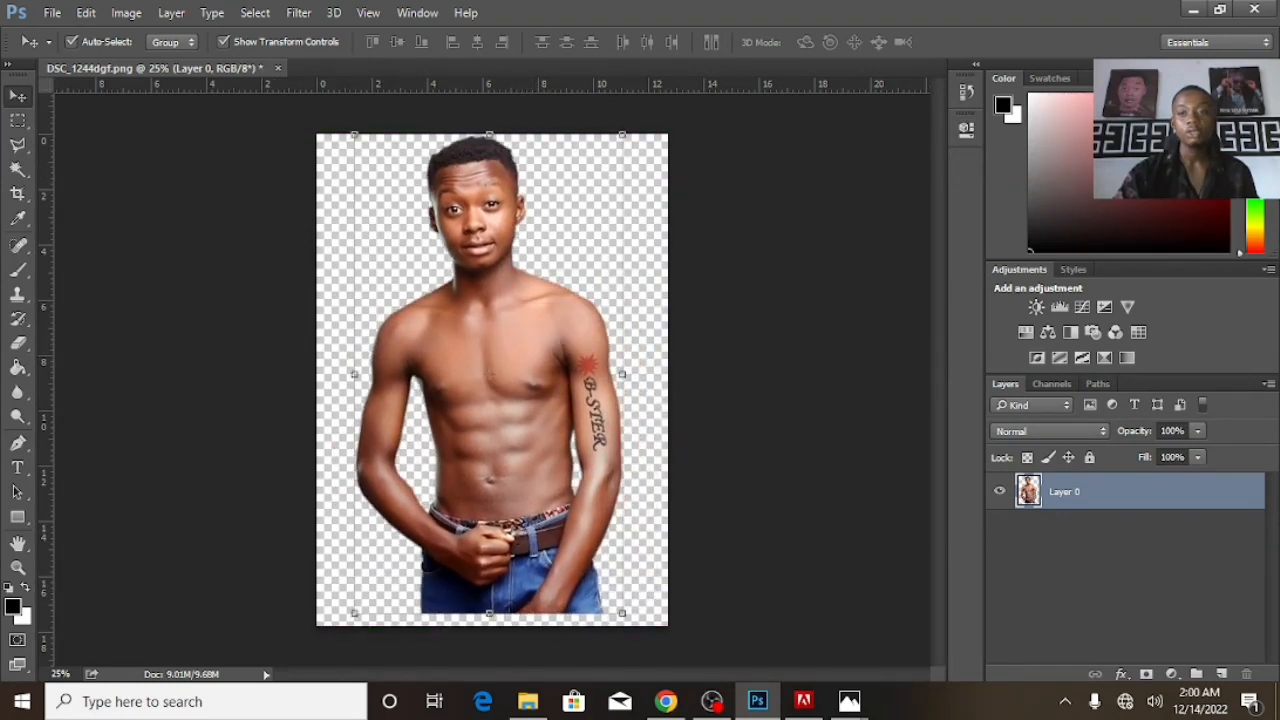
Open DSC_1244dgf.psd from the 2022 work folder as a separate Photoshop document, using its embedded color profile.
{"action": "left_click", "coordinate": [1192, 10]}
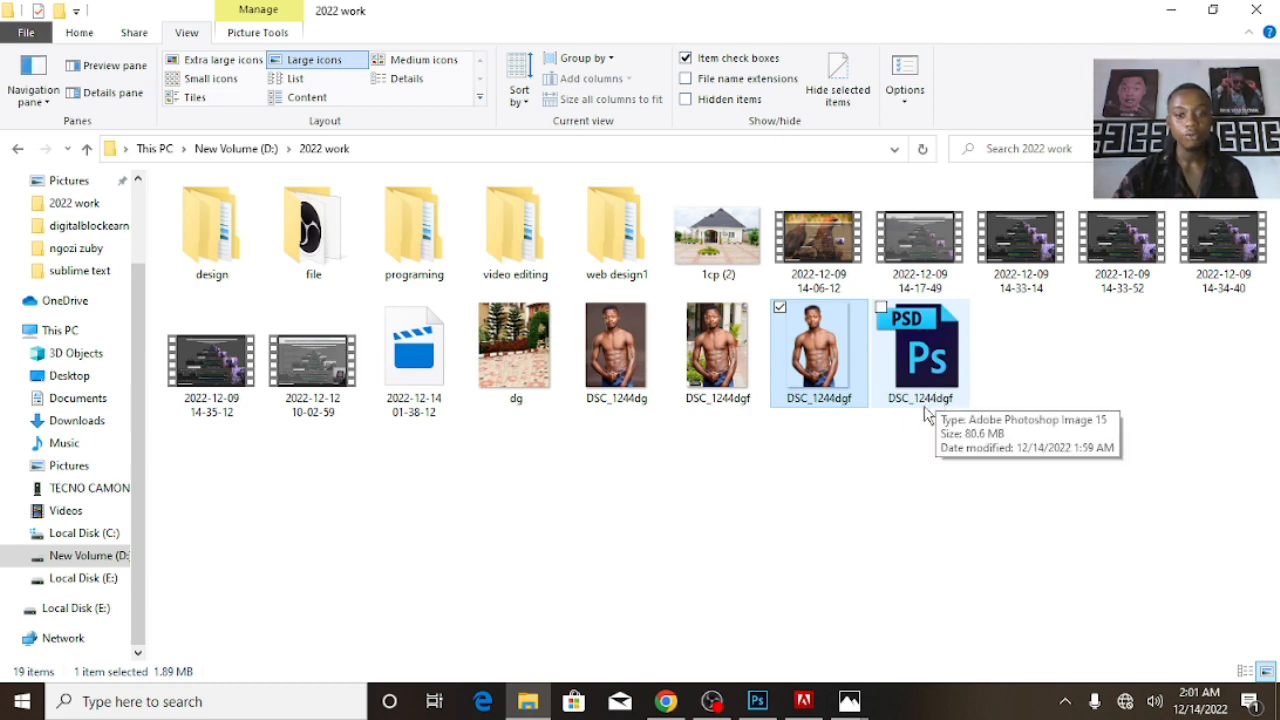
{"action": "left_click_drag", "start_coordinate": [928, 360], "coordinate": [383, 65]}
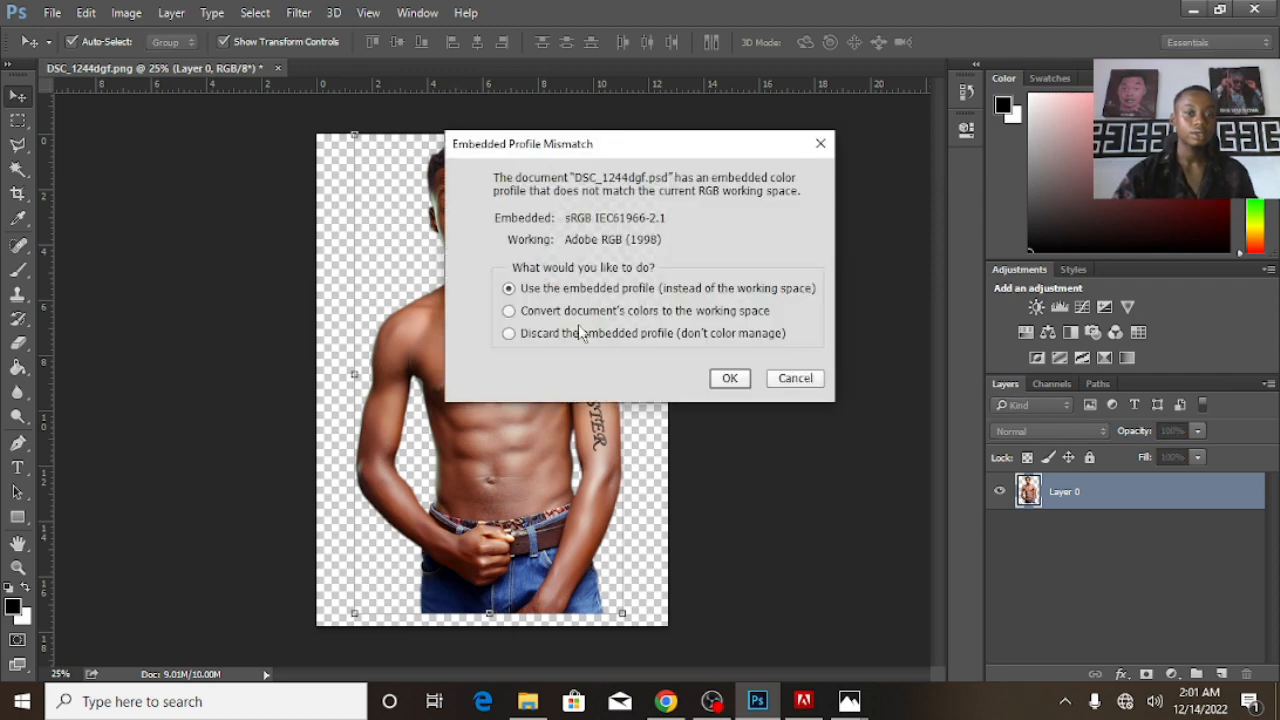
{"action": "left_click", "coordinate": [730, 378]}
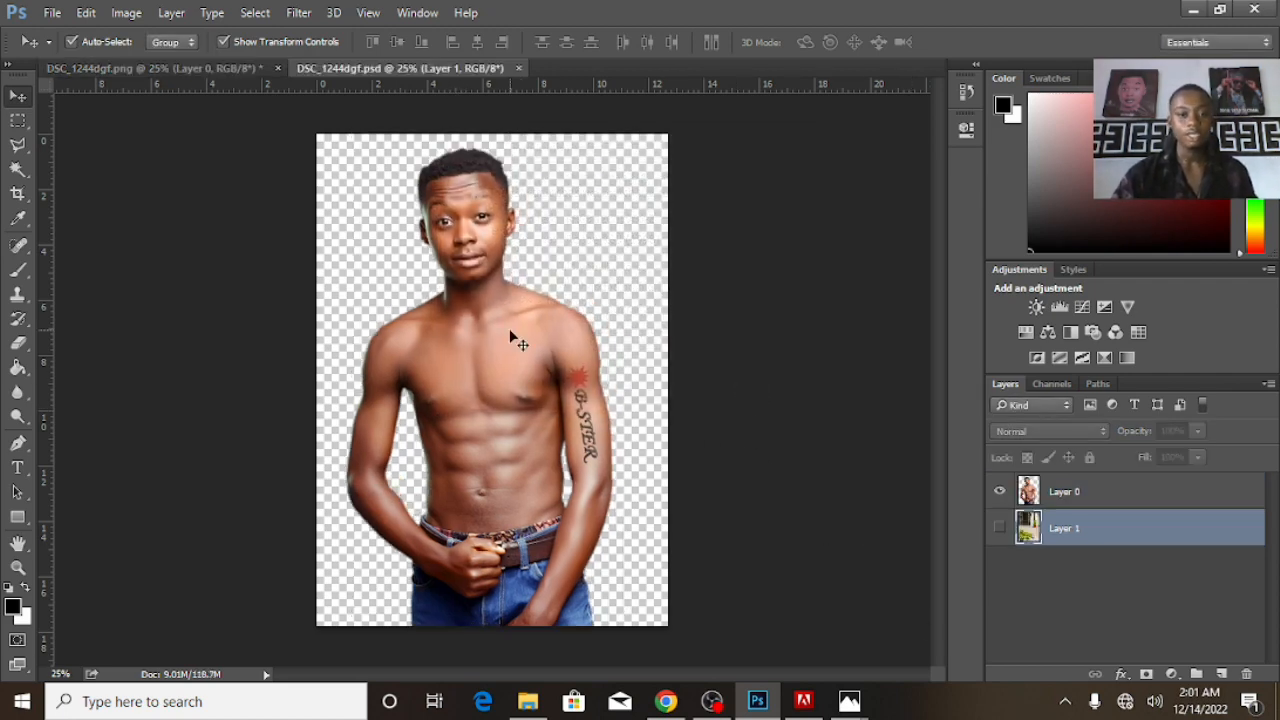
Toggle the visibility of the house layer in DSC_1244dgf.psd, leaving it shown behind the man.
{"action": "left_click", "coordinate": [999, 529]}
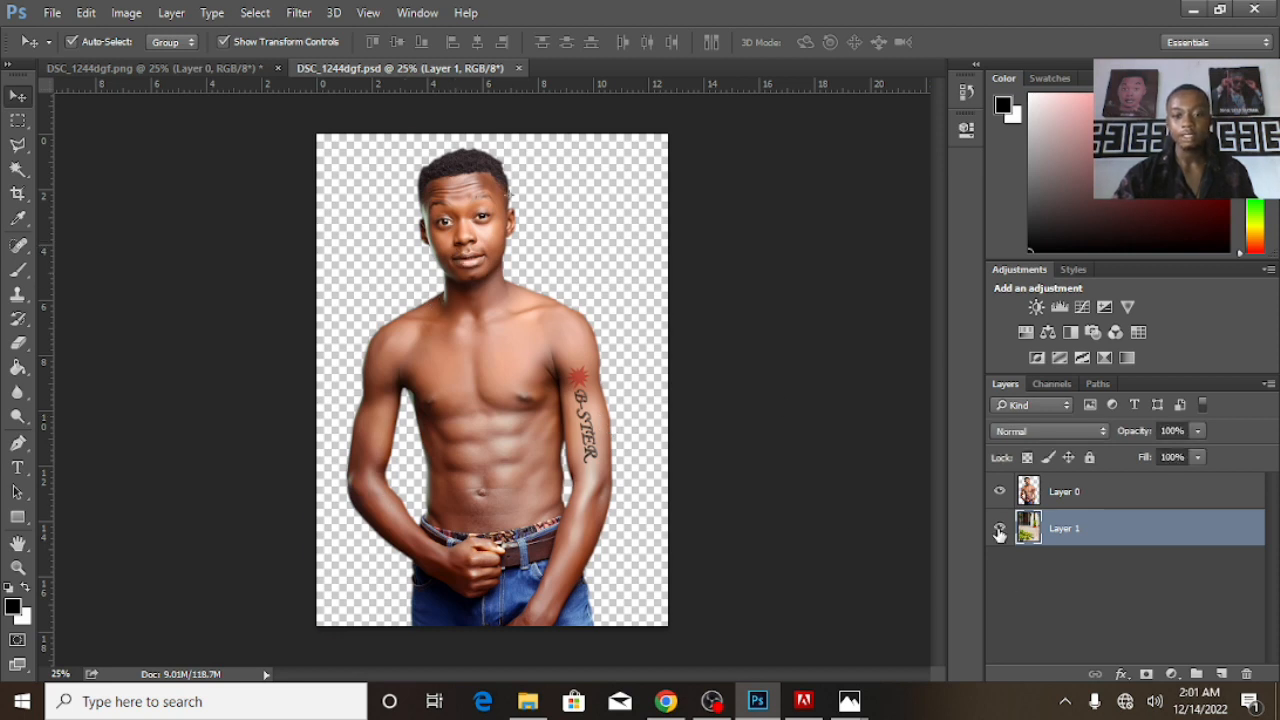
{"action": "left_click", "coordinate": [999, 529]}
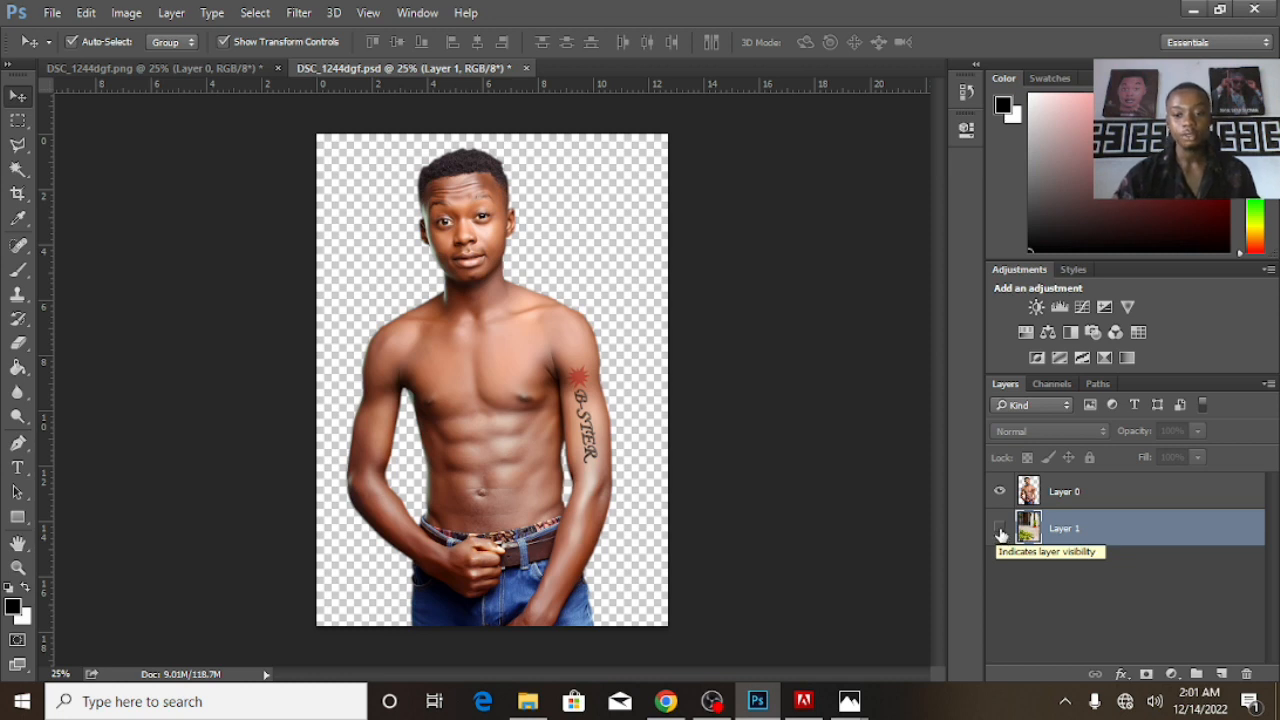
{"action": "left_click", "coordinate": [1000, 530]}
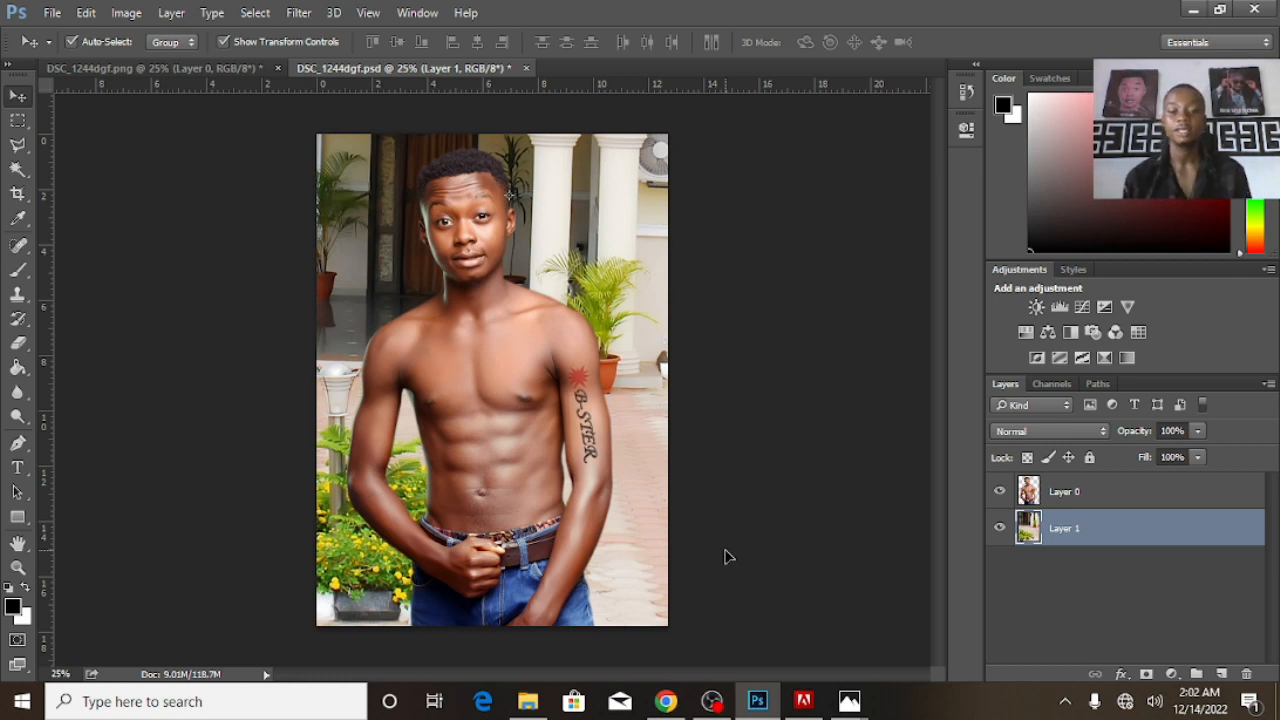
{"action": "left_click", "coordinate": [711, 701]}
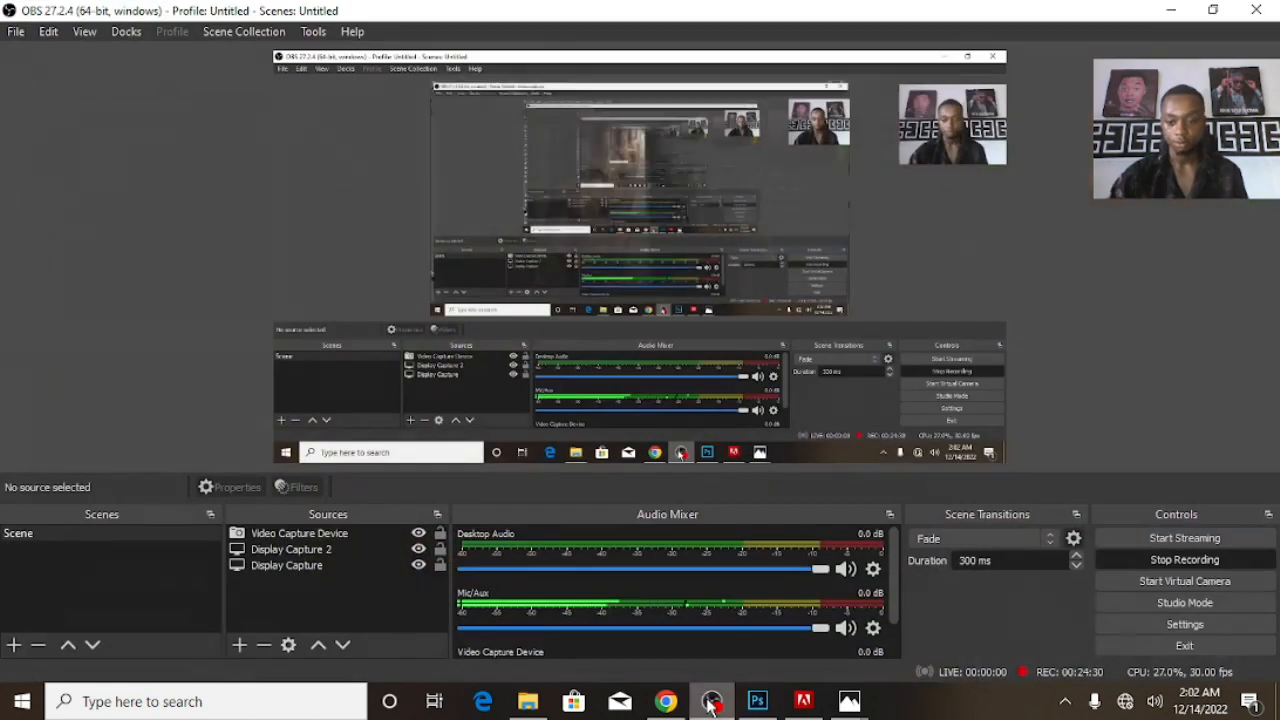